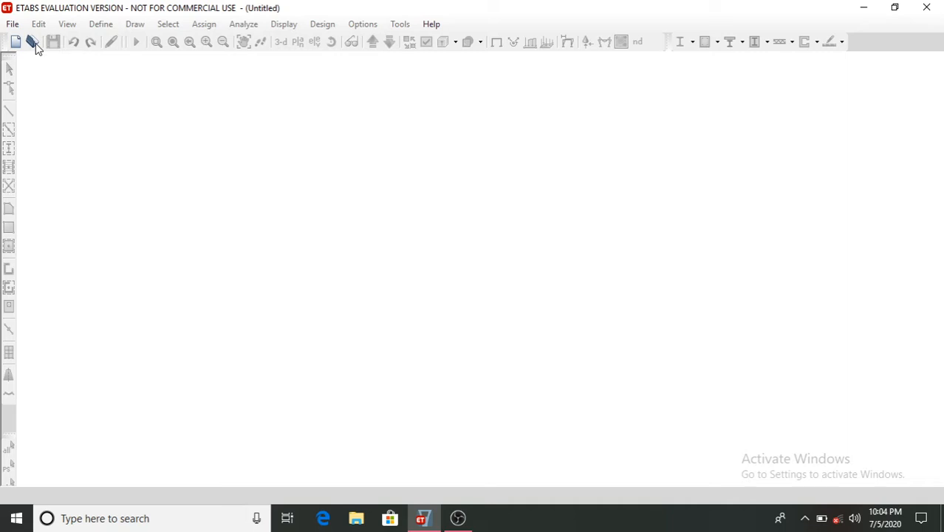
- Start a new model using built-in Metric SI settings, Indian steel sections, IS 800:2007 and IS 456:2000 codes
click(34, 43)
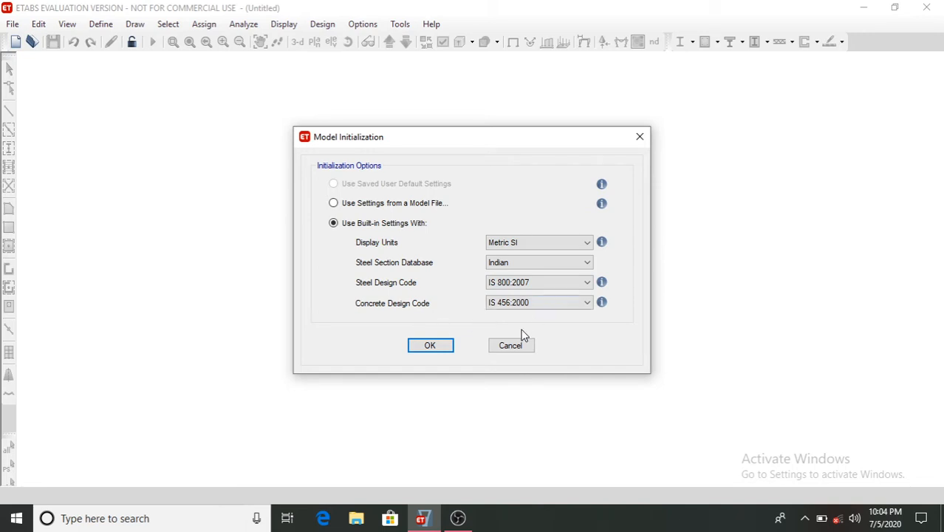
click(414, 345)
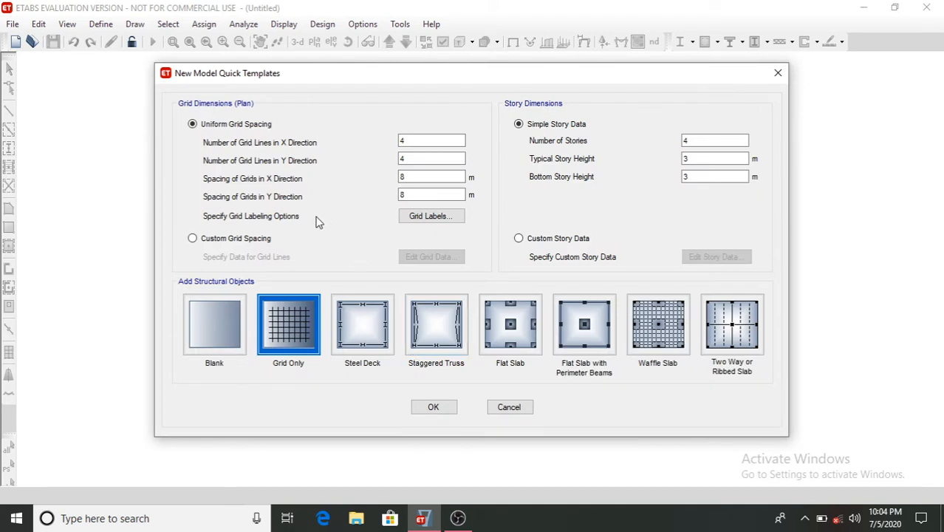
- Set the grid spacing in both X and Y directions to 6 m
click(412, 177)
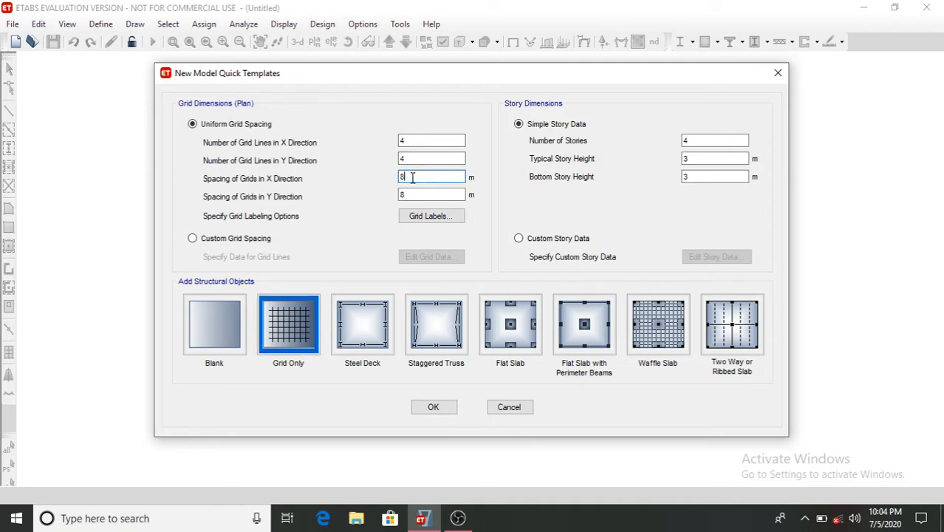
text(6)
click(425, 194)
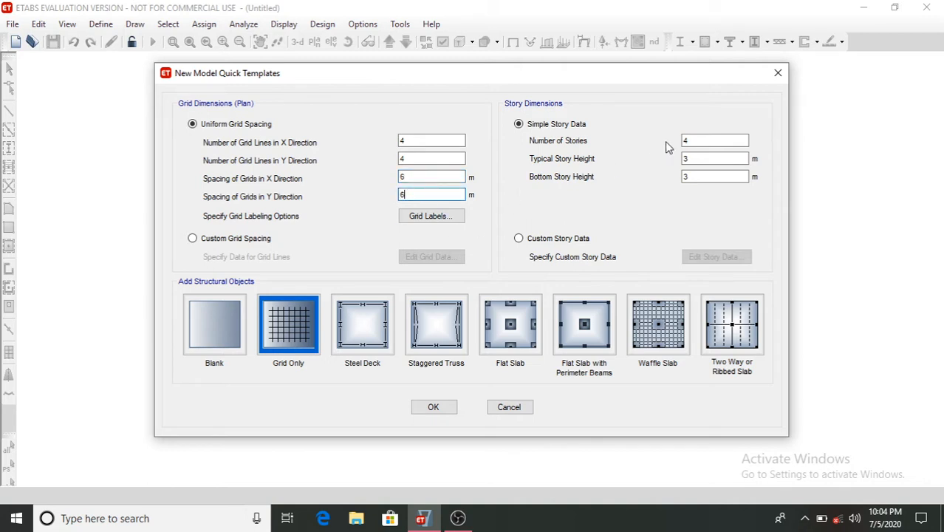
- Set the number of stories to 23, then switch to custom story data and open its editor
click(686, 140)
text(23)
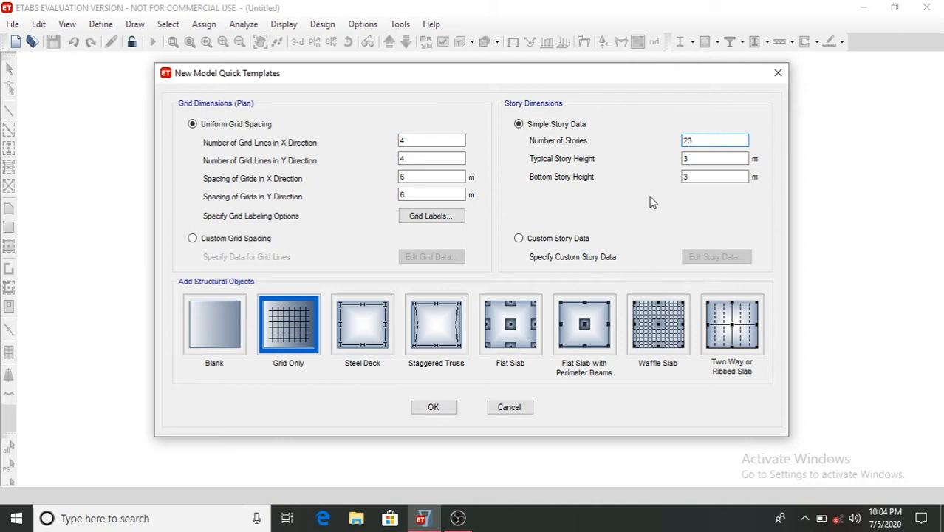
click(519, 239)
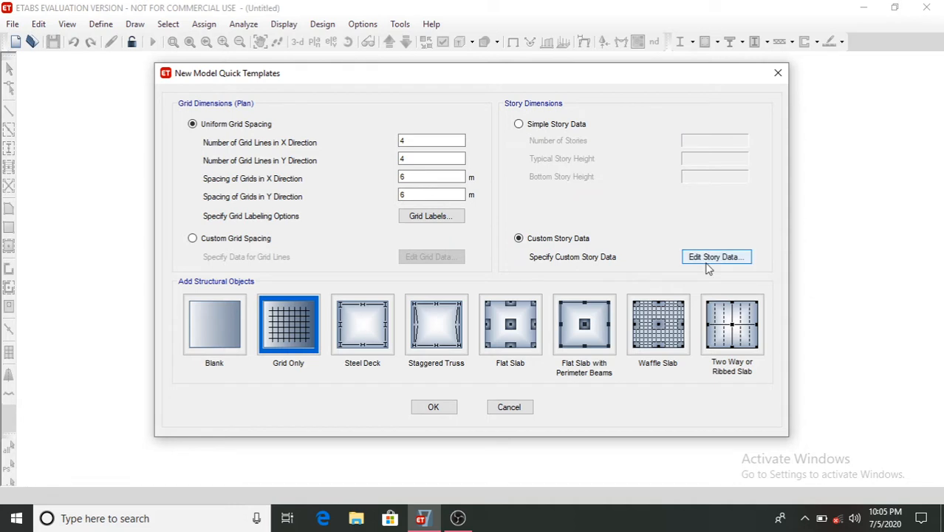
click(707, 258)
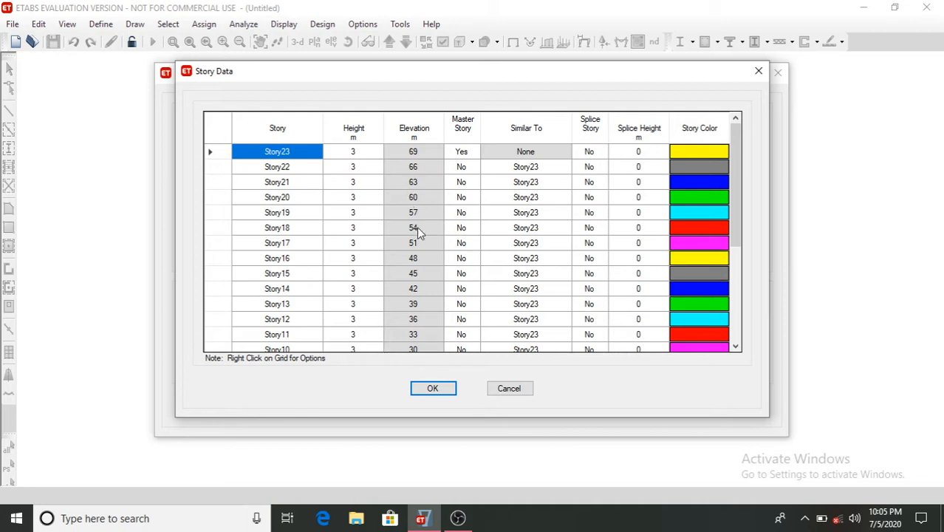
- Make Story8 a master story
scroll(416, 227, down, 4)
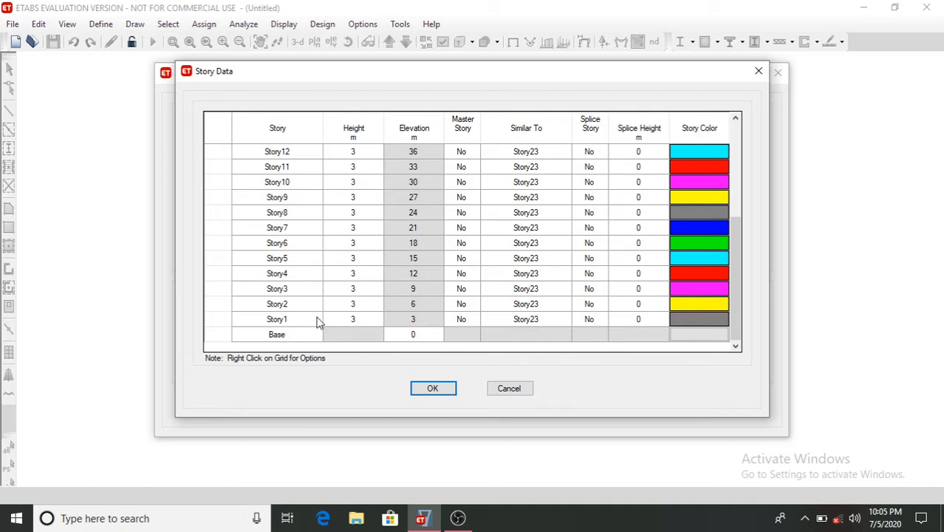
click(415, 214)
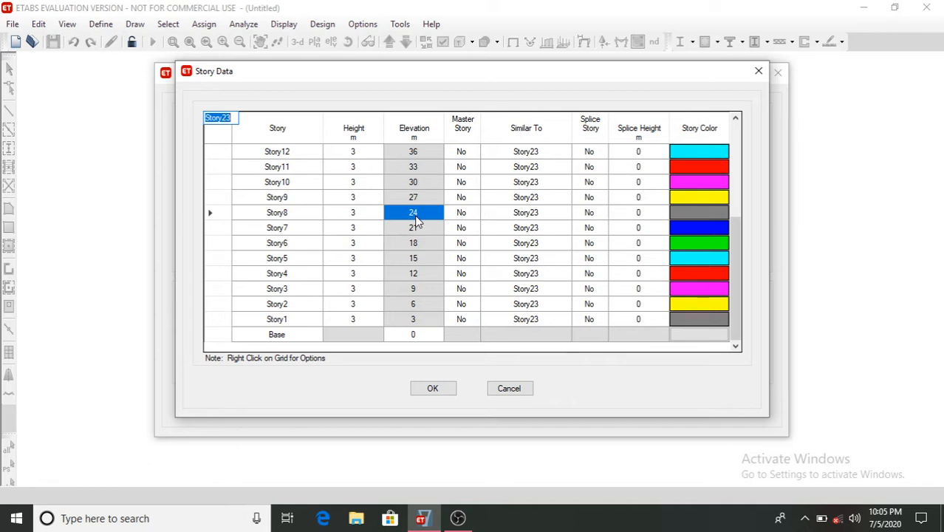
click(460, 214)
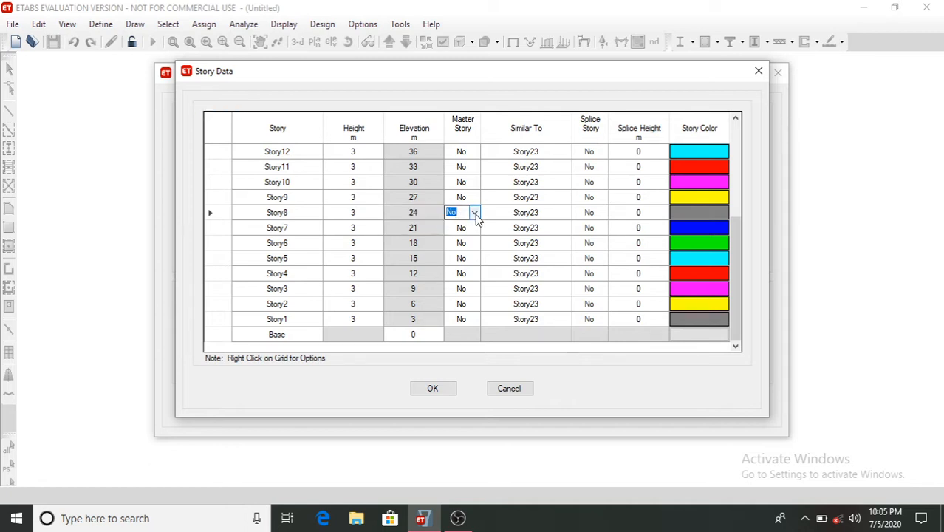
click(475, 213)
click(466, 227)
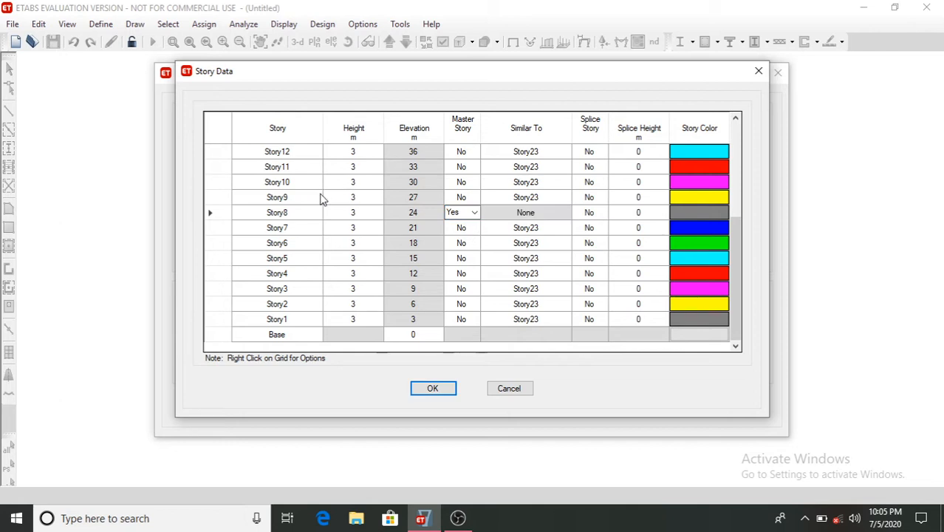
- Make Story14 and Story19 master stories as well
scroll(321, 199, up, 1)
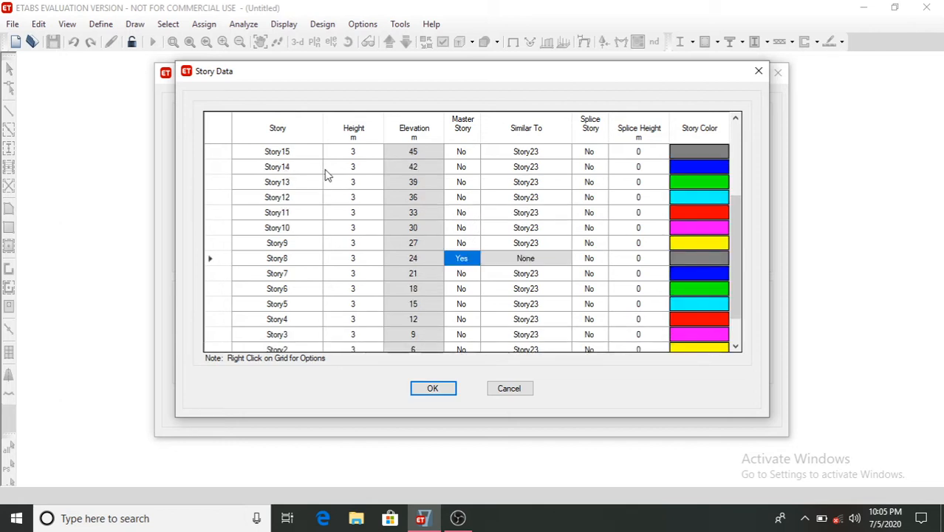
click(466, 172)
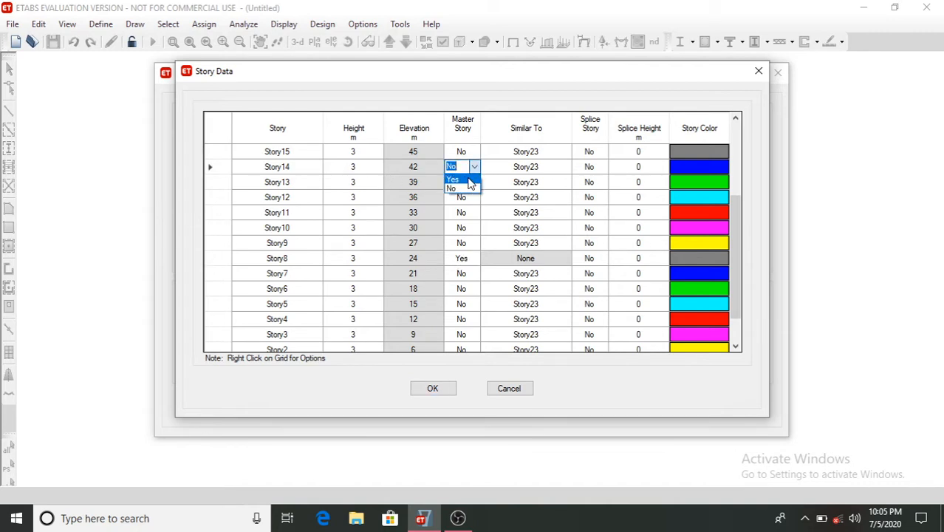
click(468, 181)
scroll(311, 196, up, 2)
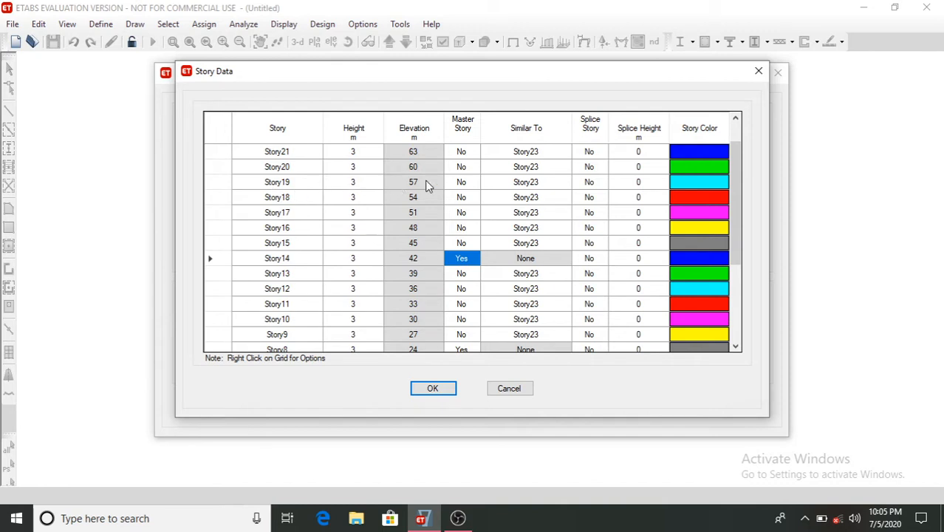
click(460, 182)
click(473, 181)
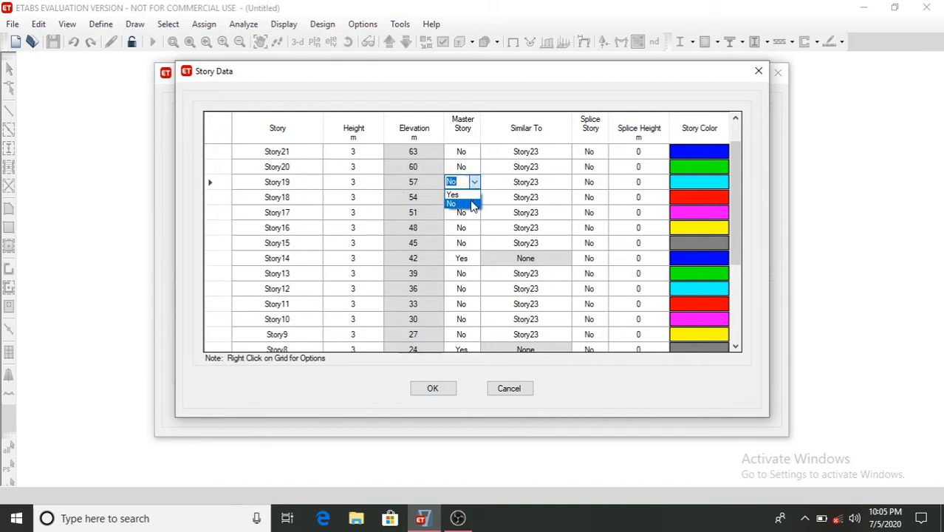
click(457, 207)
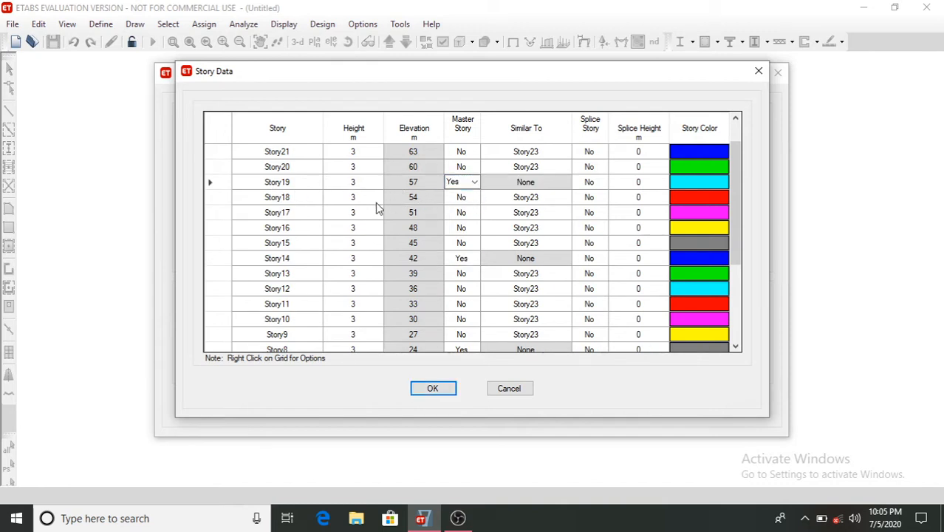
- Set Story7 down to Story1 to be similar to Story8
scroll(375, 202, up, 2)
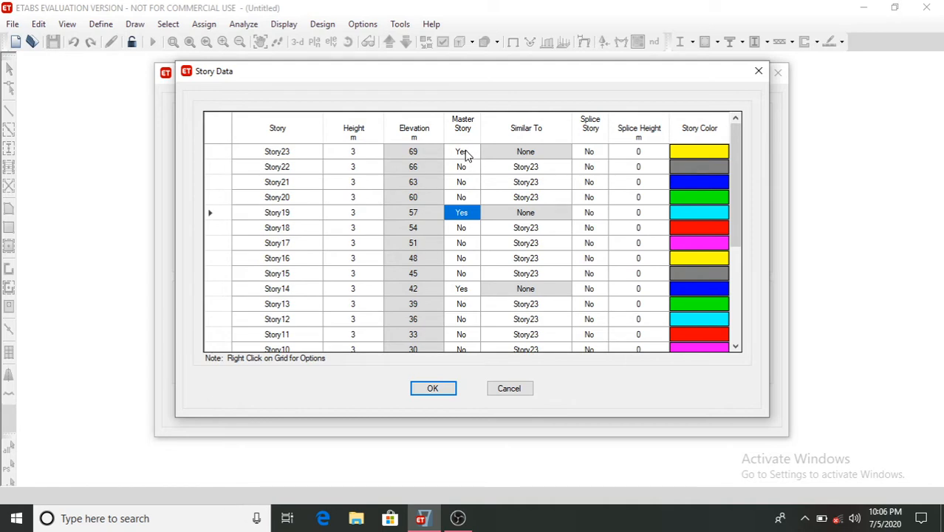
scroll(473, 235, down, 4)
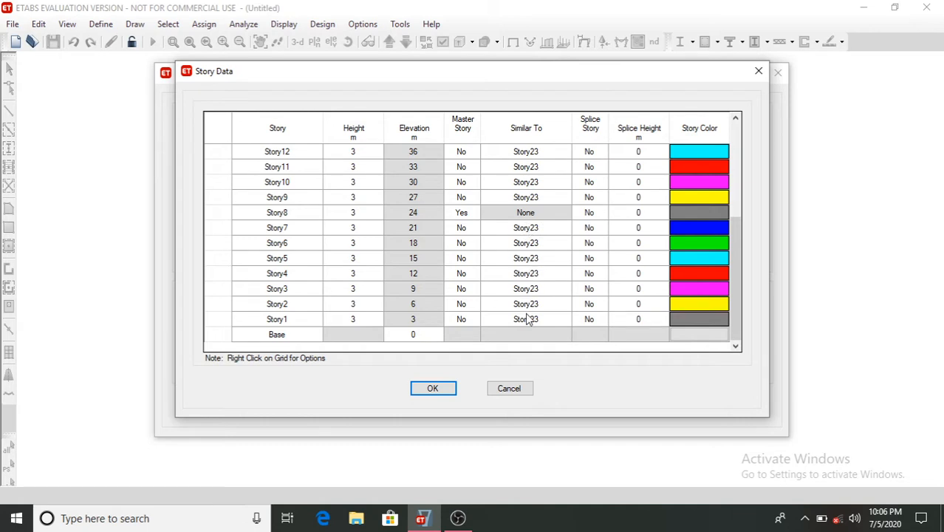
click(550, 226)
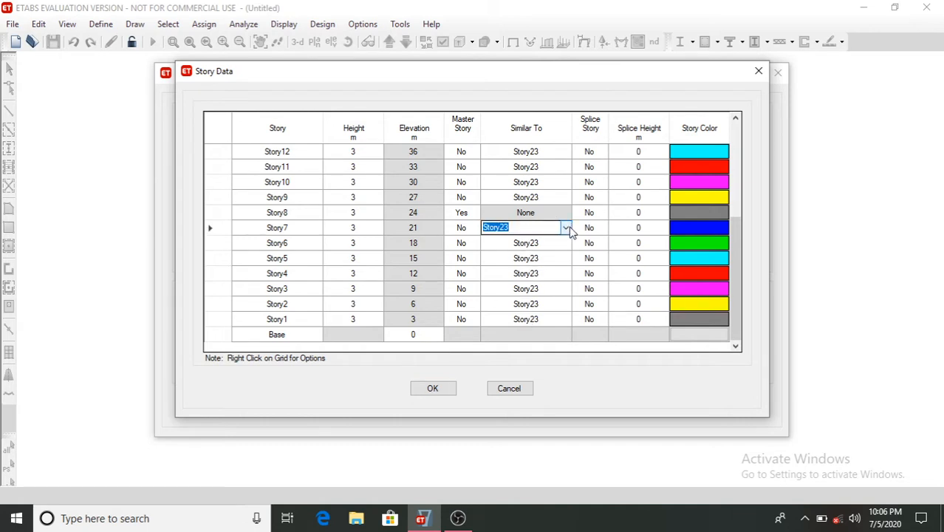
click(565, 227)
click(522, 276)
click(524, 243)
click(566, 243)
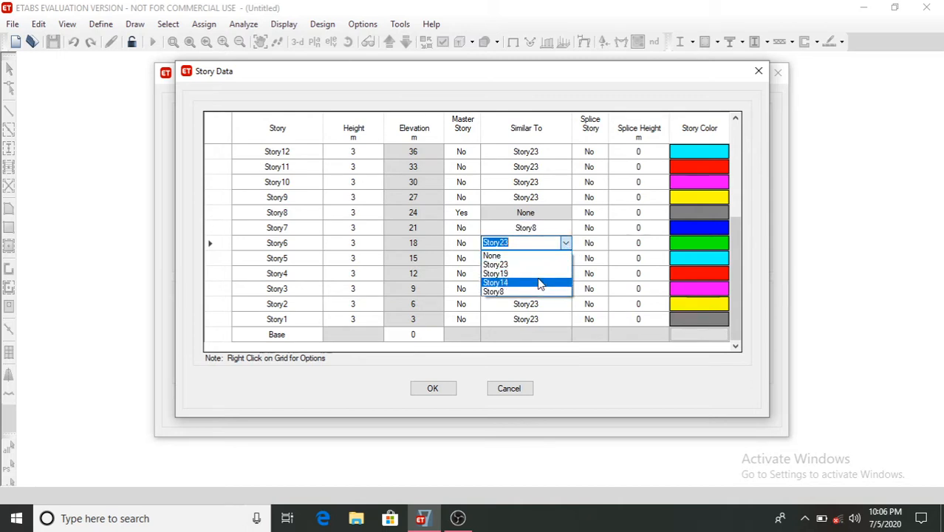
click(537, 286)
click(533, 262)
click(566, 258)
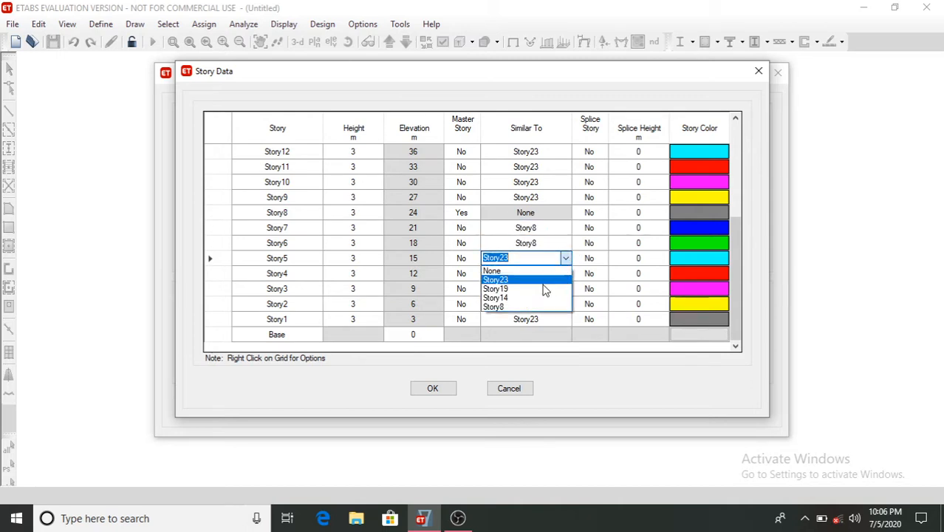
click(537, 306)
click(533, 274)
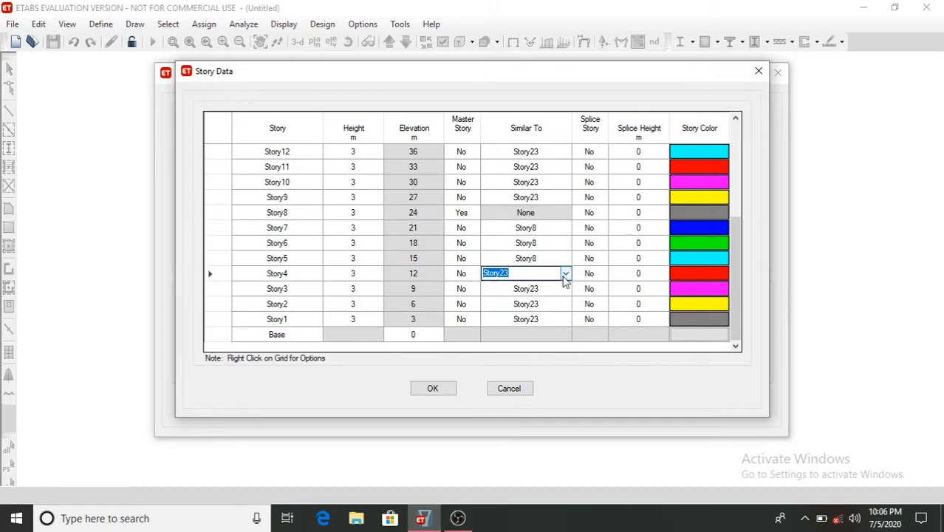
click(566, 273)
click(537, 314)
click(533, 289)
click(566, 288)
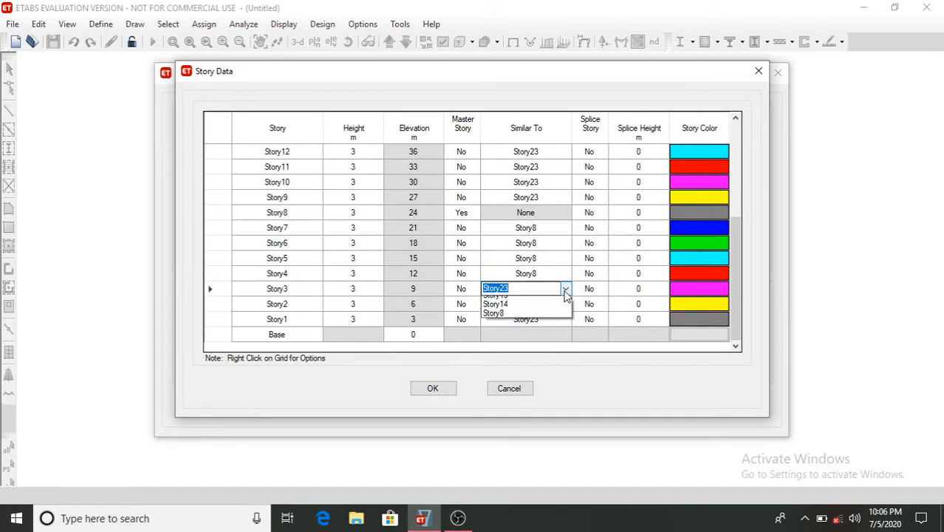
click(537, 334)
click(535, 305)
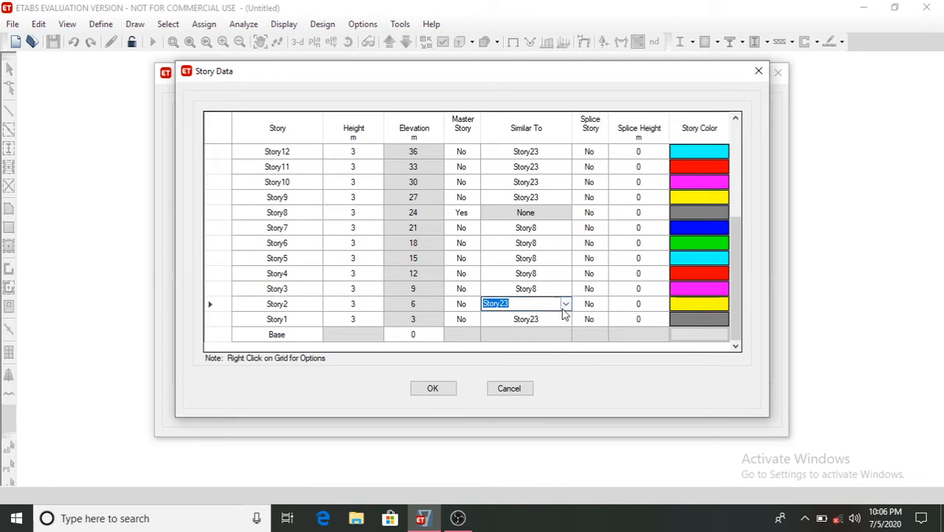
click(566, 303)
click(537, 352)
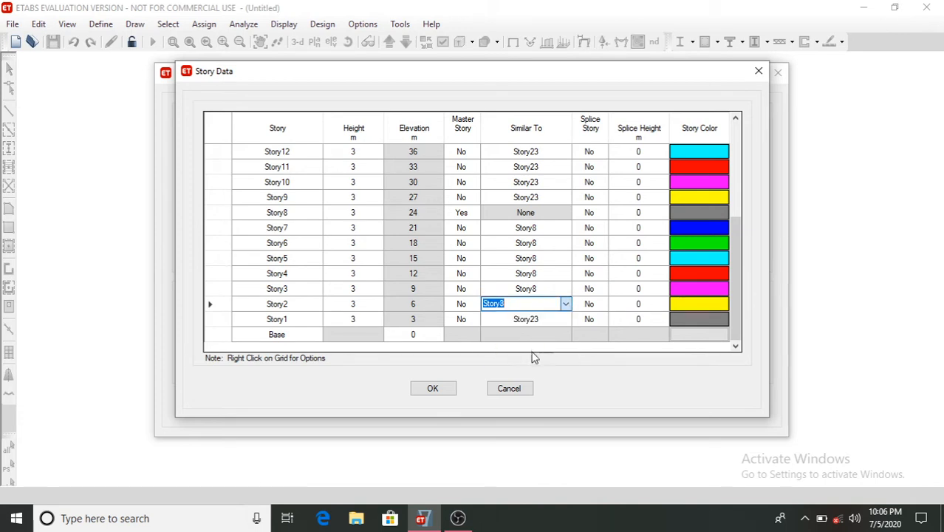
click(537, 320)
click(566, 319)
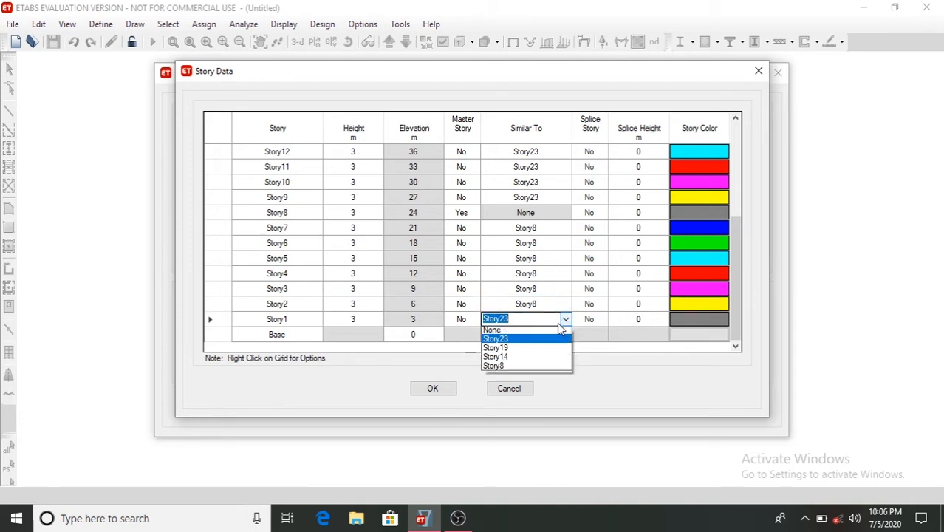
click(542, 368)
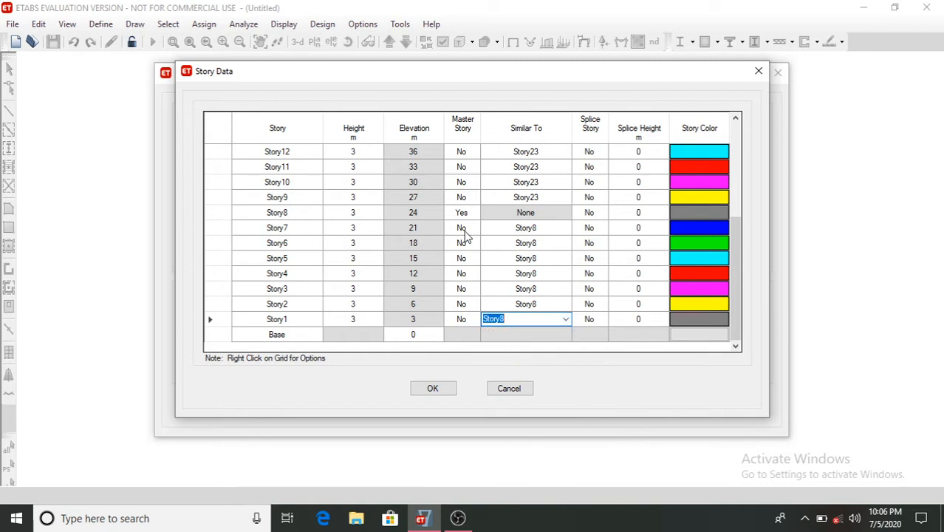
- Set Story13 down to Story9 to be similar to Story14
click(508, 213)
scroll(506, 217, up, 1)
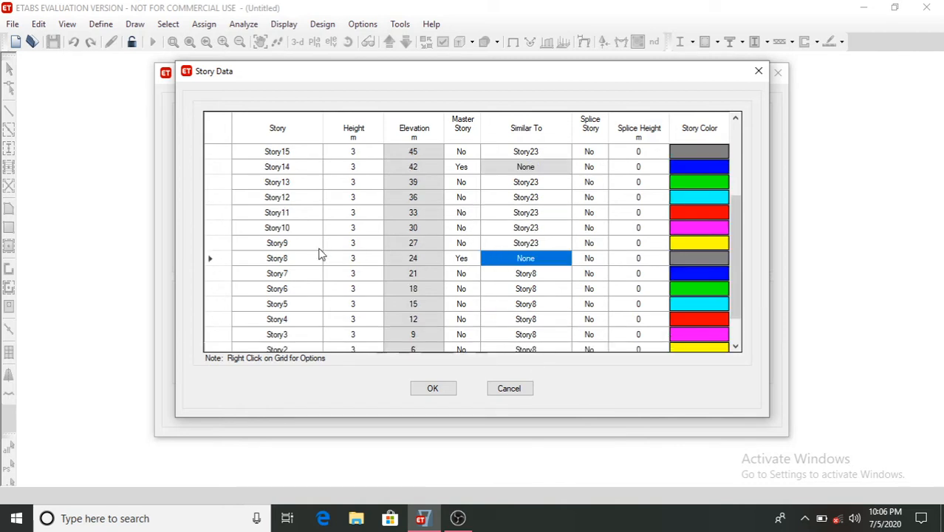
click(534, 183)
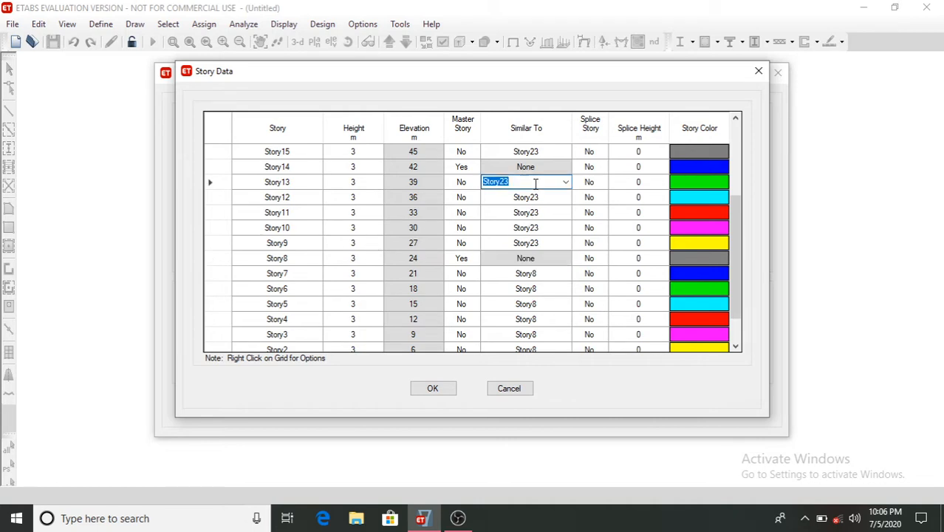
click(565, 183)
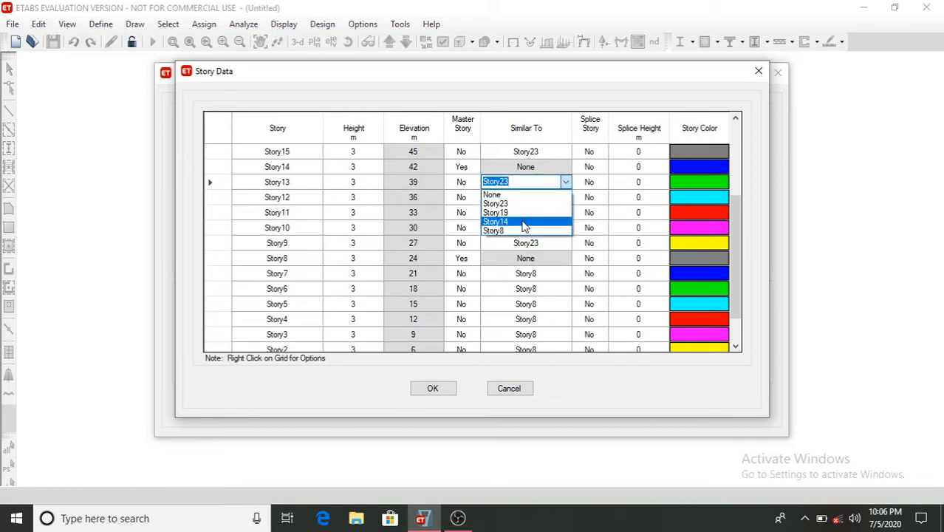
click(526, 220)
click(529, 198)
click(526, 197)
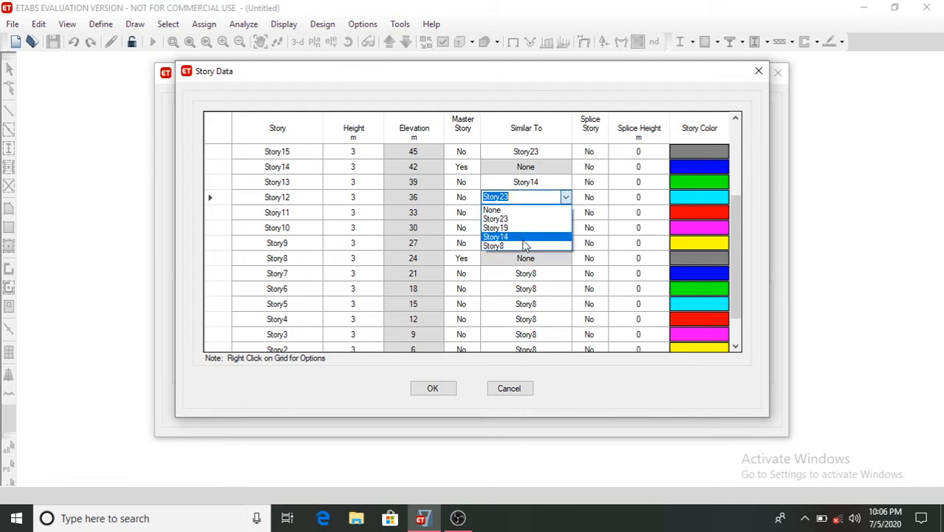
click(524, 237)
click(523, 213)
click(565, 212)
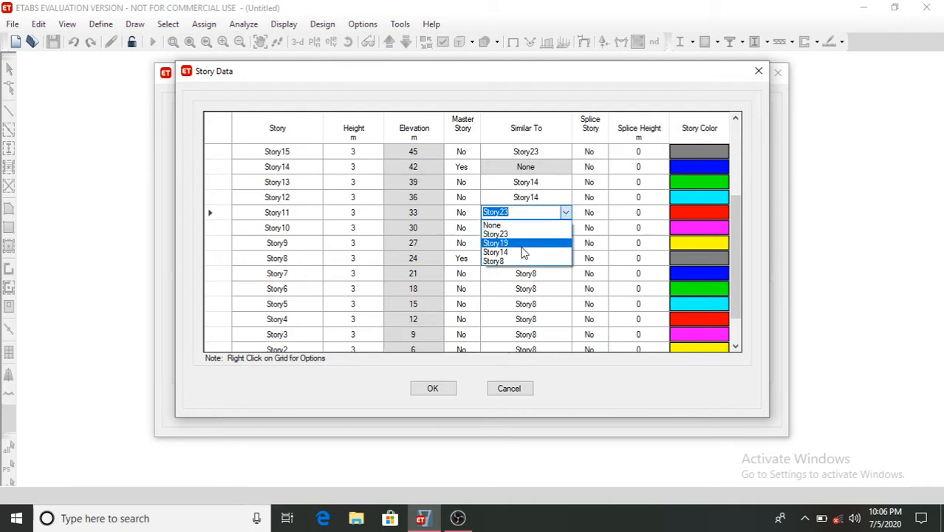
click(523, 249)
click(521, 228)
click(565, 227)
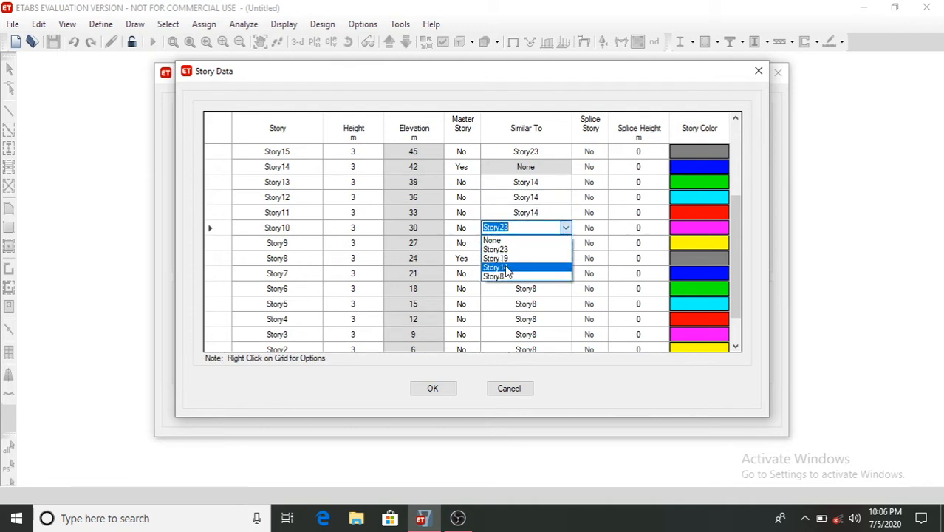
click(522, 270)
click(541, 243)
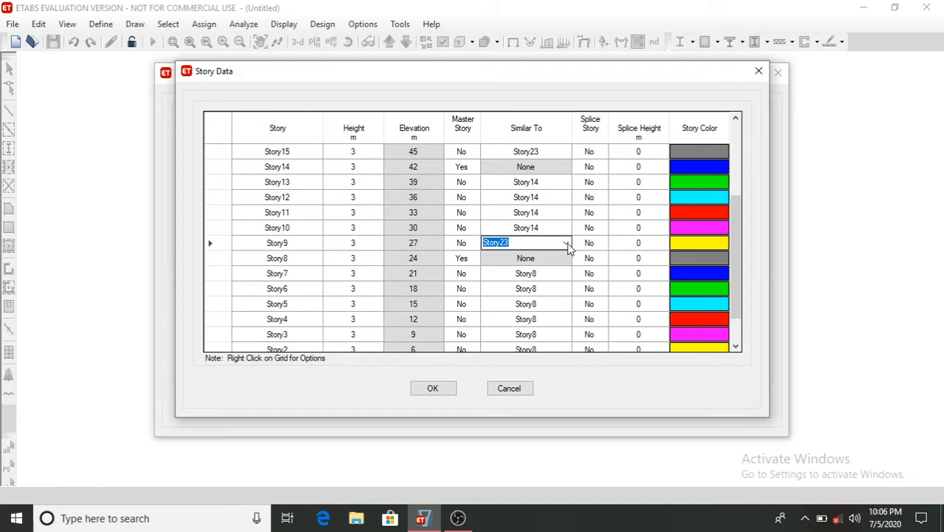
click(565, 243)
click(541, 283)
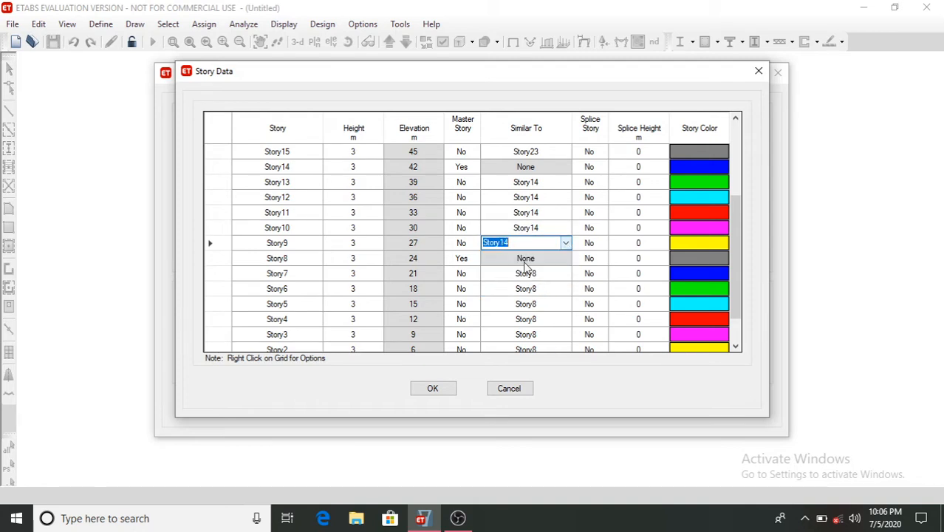
- Set Story18 down to Story15 to be similar to Story19
click(495, 169)
scroll(495, 169, up, 1)
scroll(495, 169, up, 1)
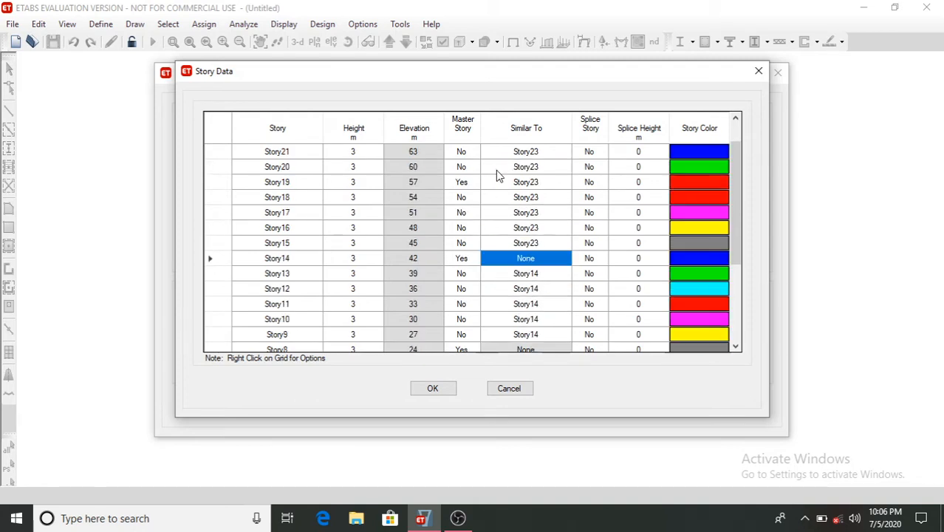
click(537, 197)
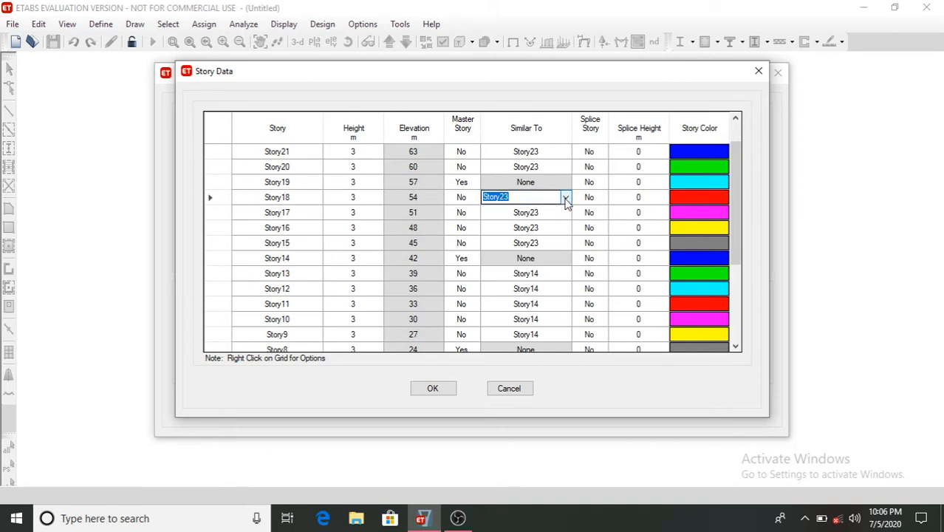
click(565, 198)
click(527, 228)
click(529, 213)
click(566, 213)
click(533, 243)
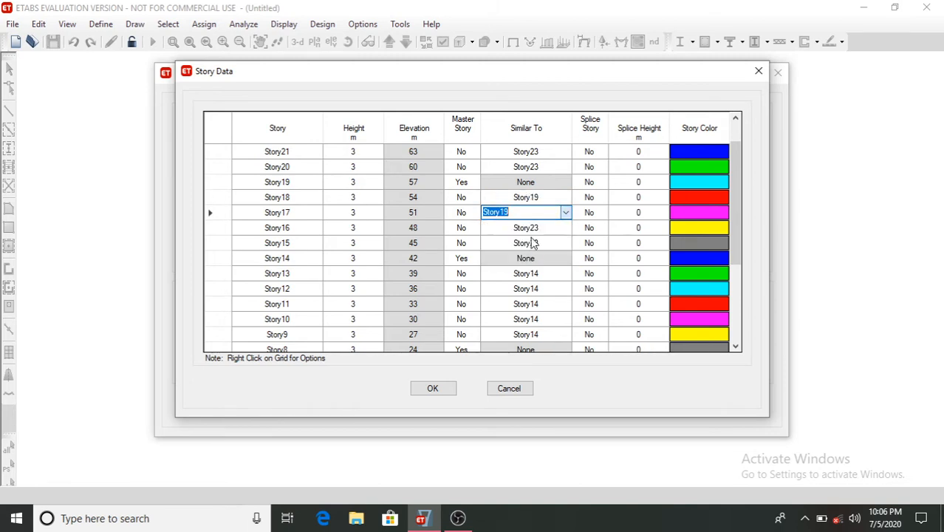
click(527, 228)
click(565, 227)
click(518, 254)
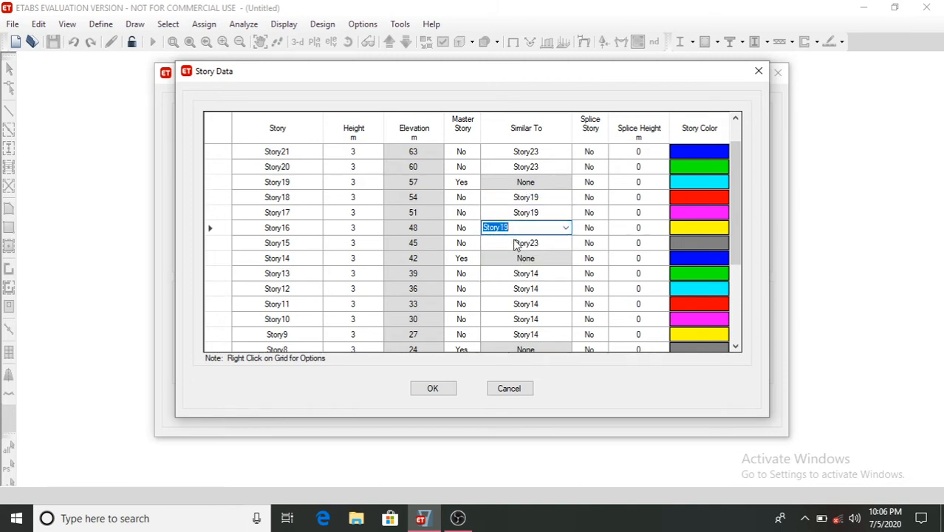
click(516, 244)
click(566, 243)
click(531, 272)
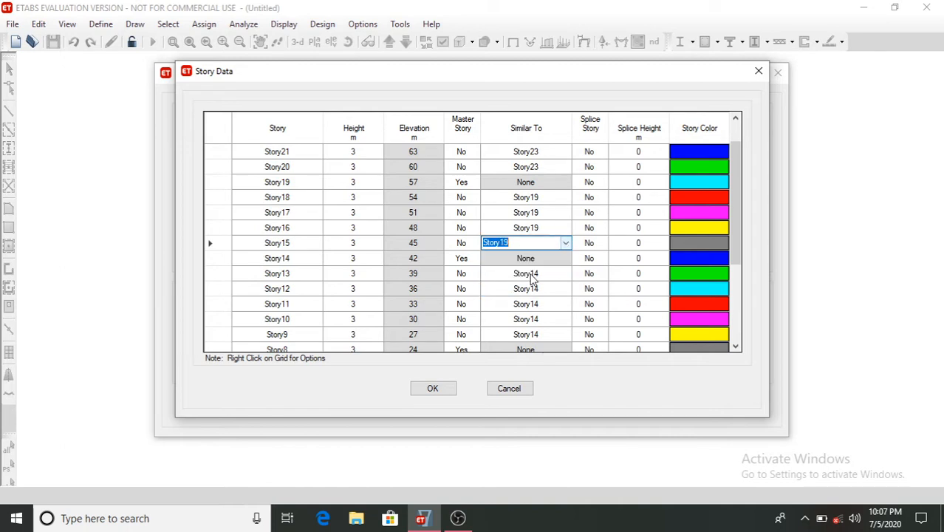
- Scroll through the story table to review the master and similar-story assignments
click(520, 186)
scroll(520, 191, up, 1)
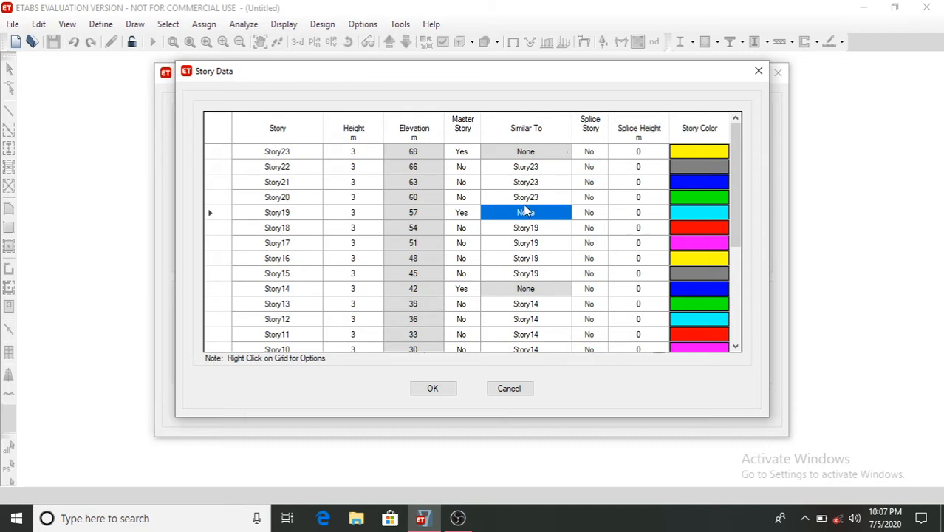
scroll(526, 209, down, 3)
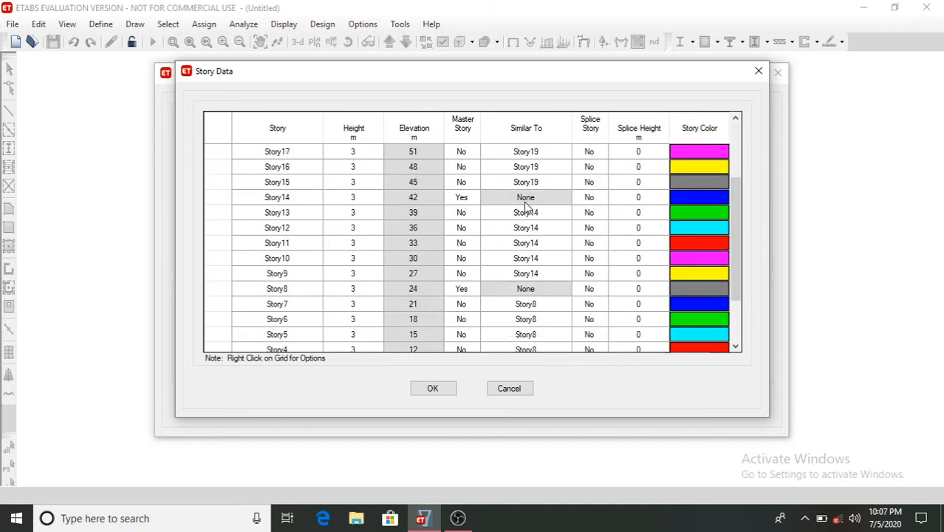
scroll(525, 209, down, 1)
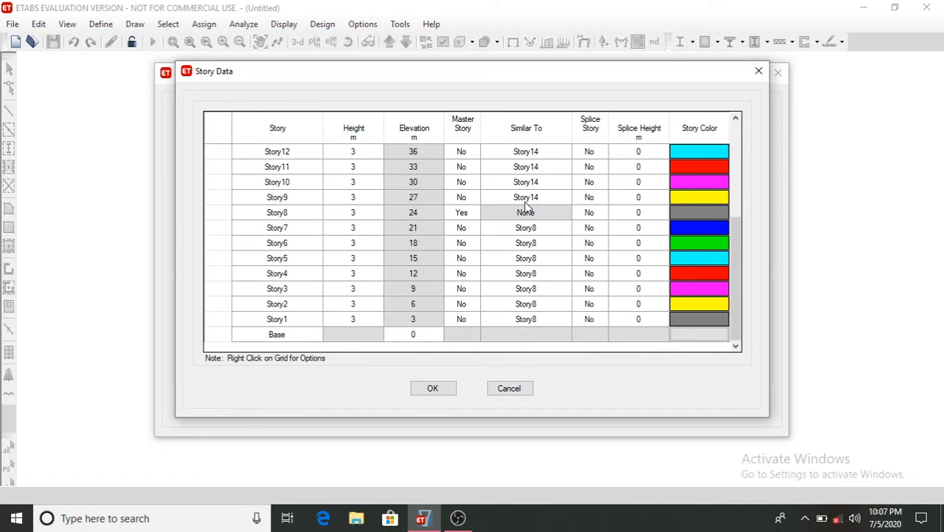
scroll(526, 209, up, 4)
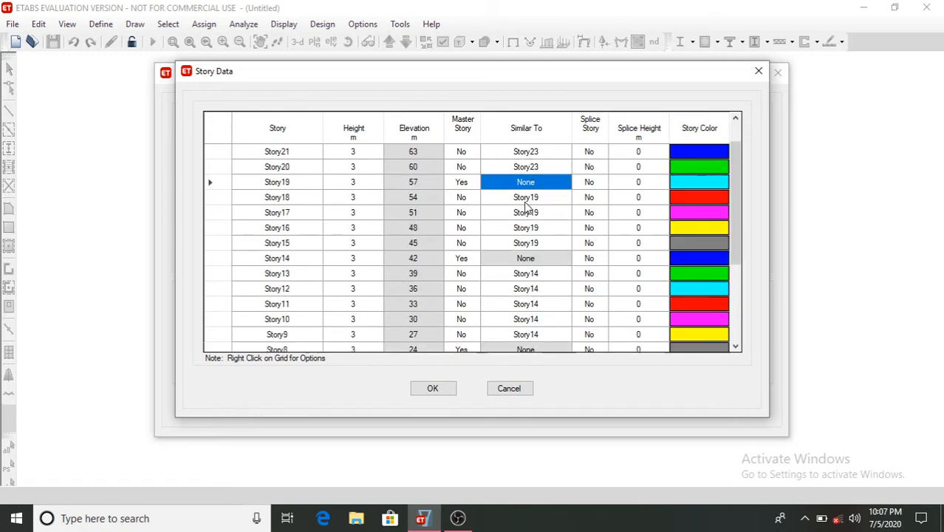
scroll(524, 208, down, 3)
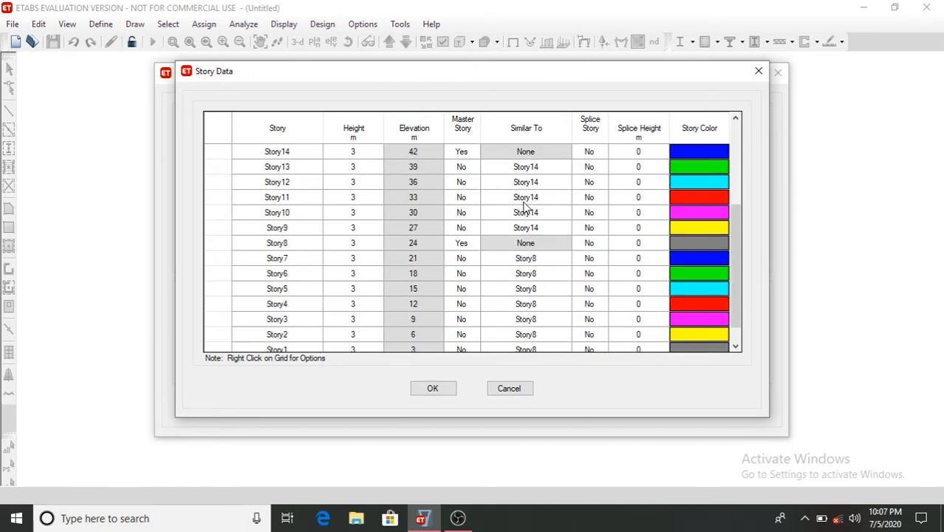
scroll(524, 207, down, 1)
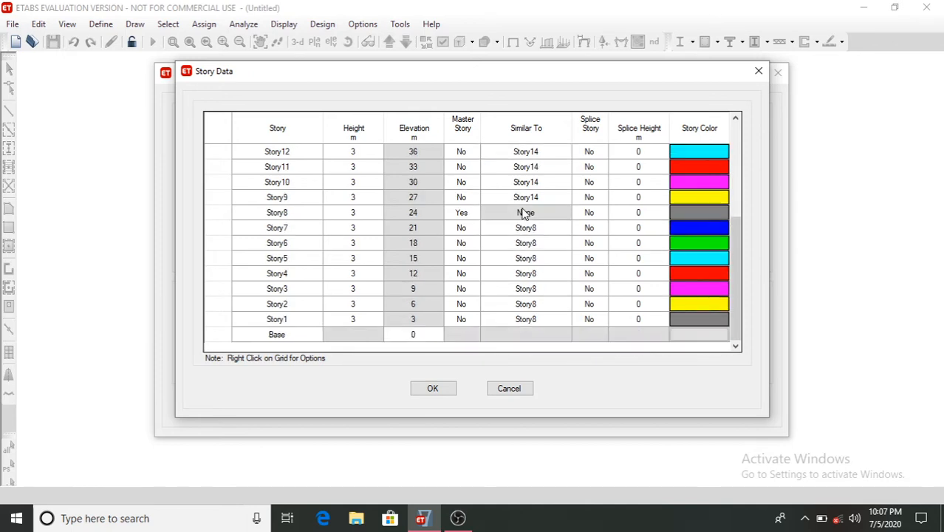
- Accept the story data and the quick template to create the grid-only model
click(443, 391)
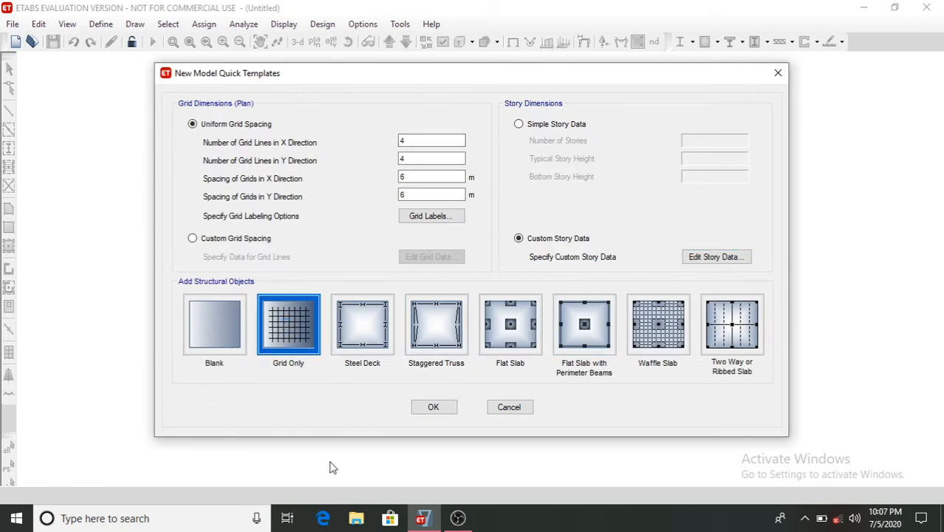
click(443, 409)
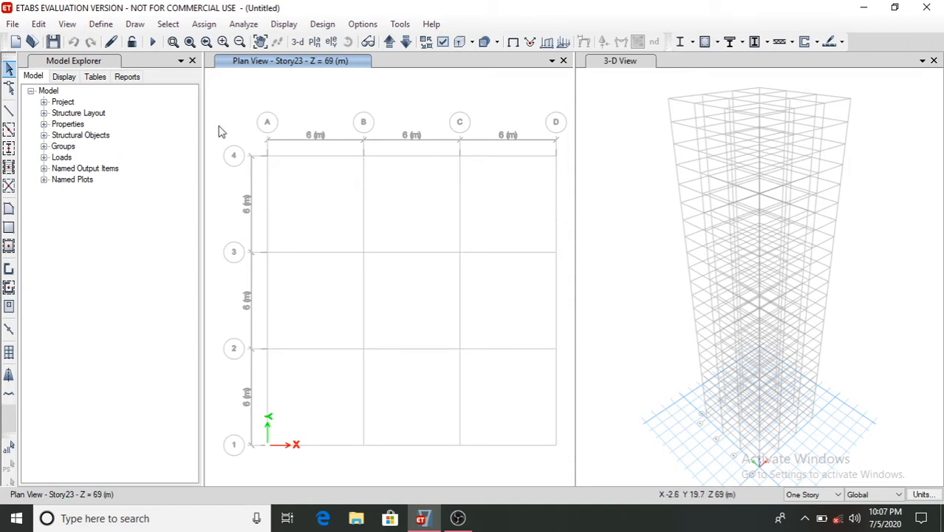
- Add a new material for India, type Concrete, Indian standard, grade M40
click(101, 24)
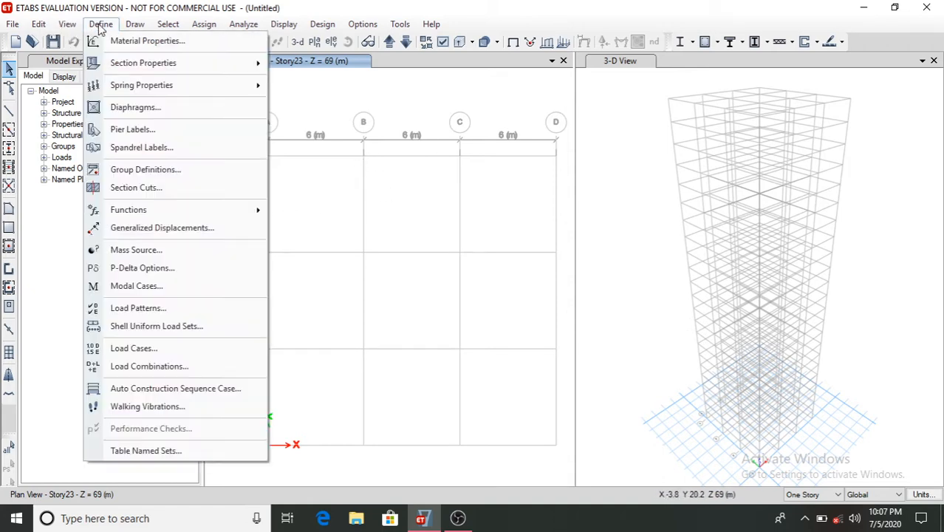
click(146, 42)
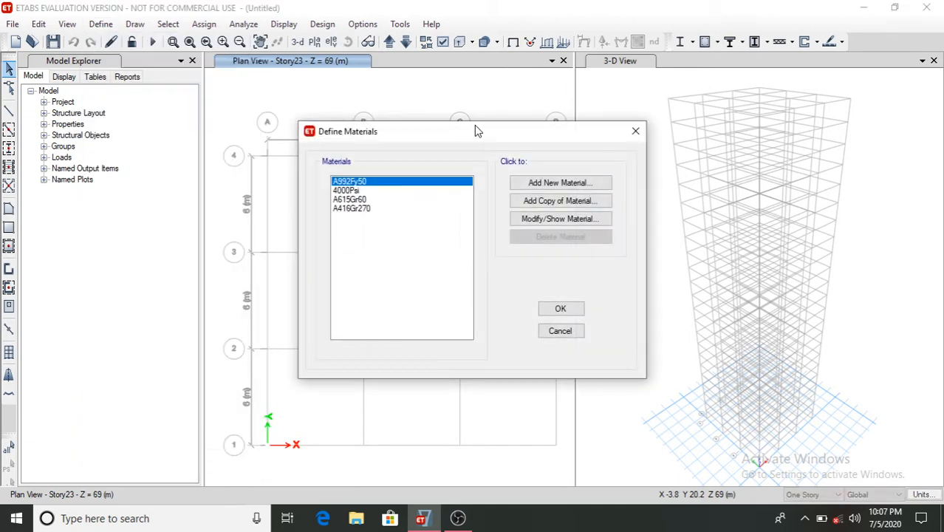
click(545, 183)
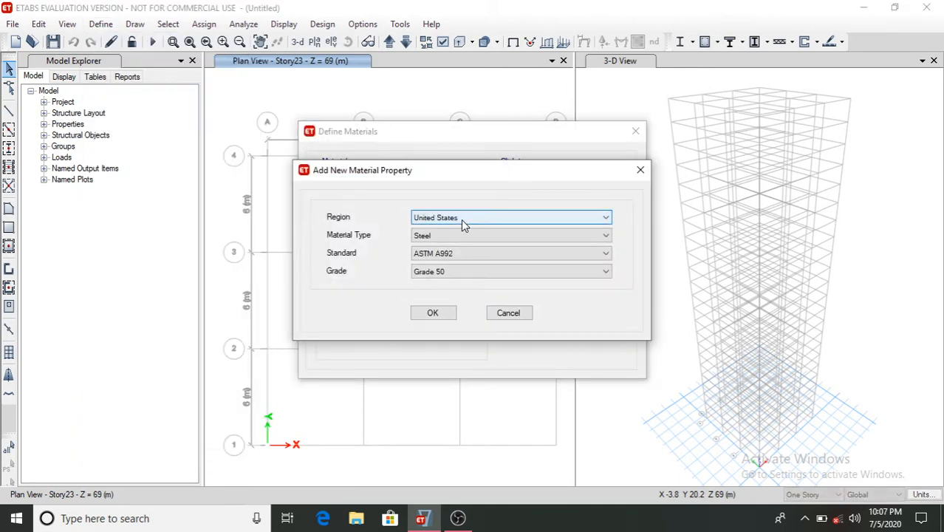
click(460, 218)
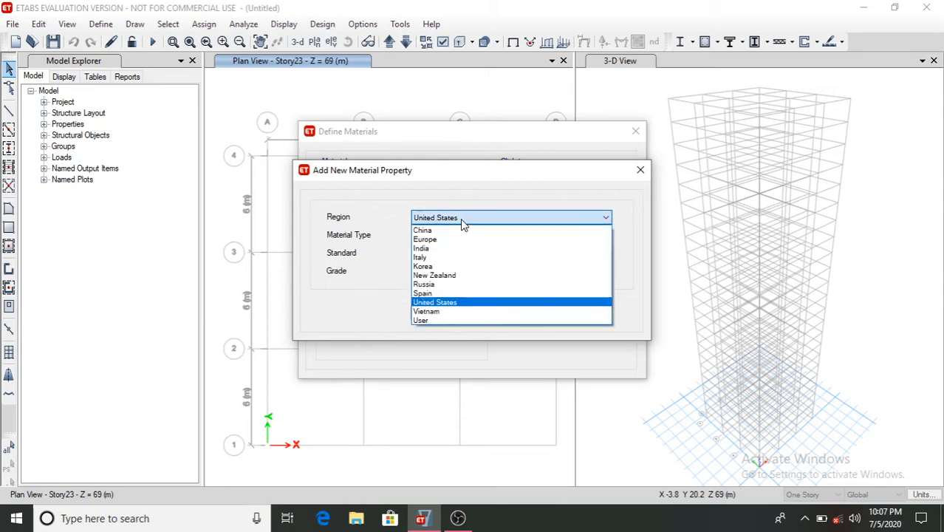
click(465, 251)
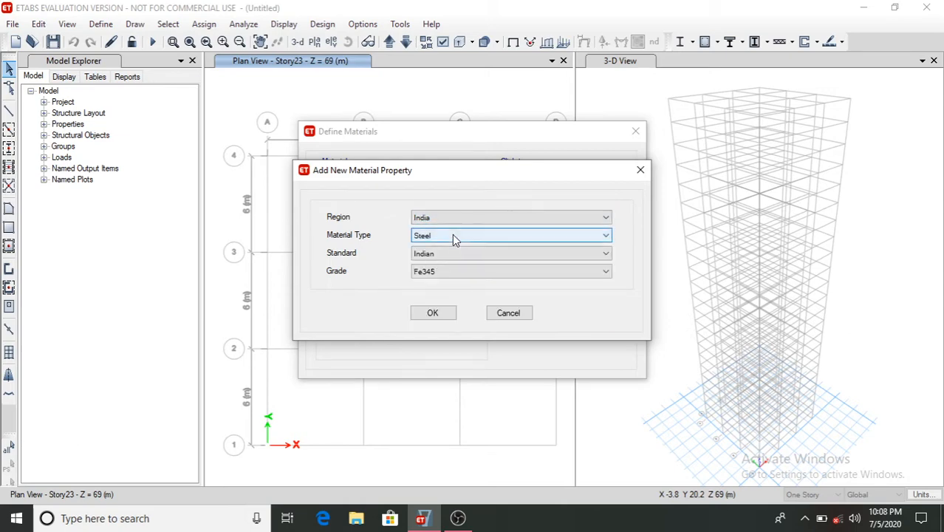
click(452, 235)
click(463, 257)
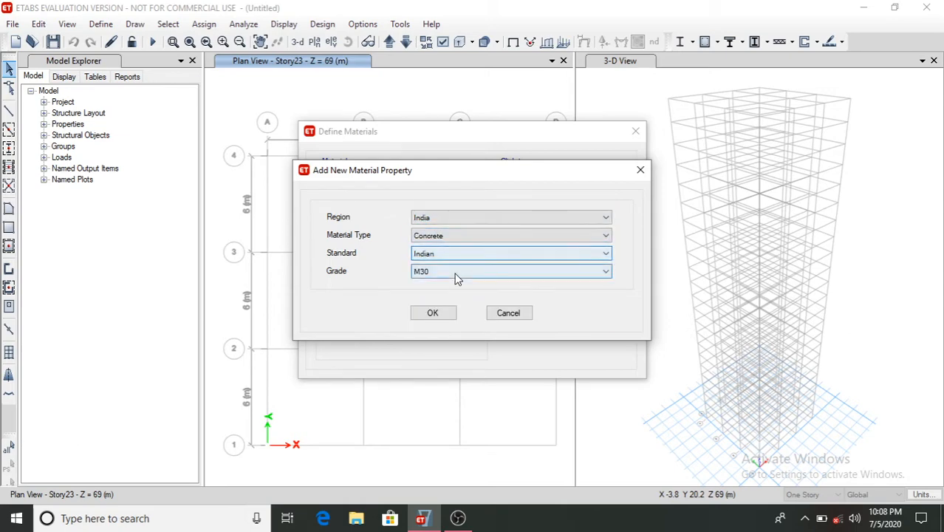
click(462, 271)
click(452, 313)
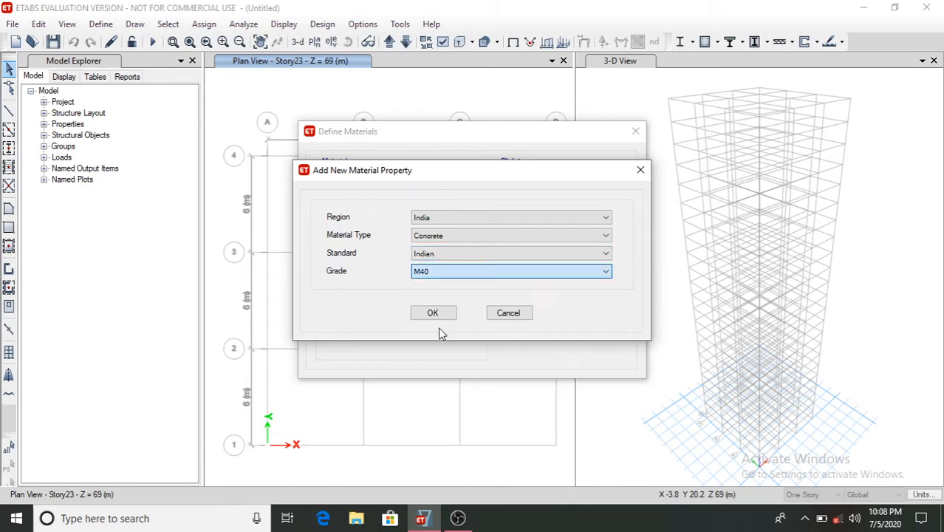
click(444, 317)
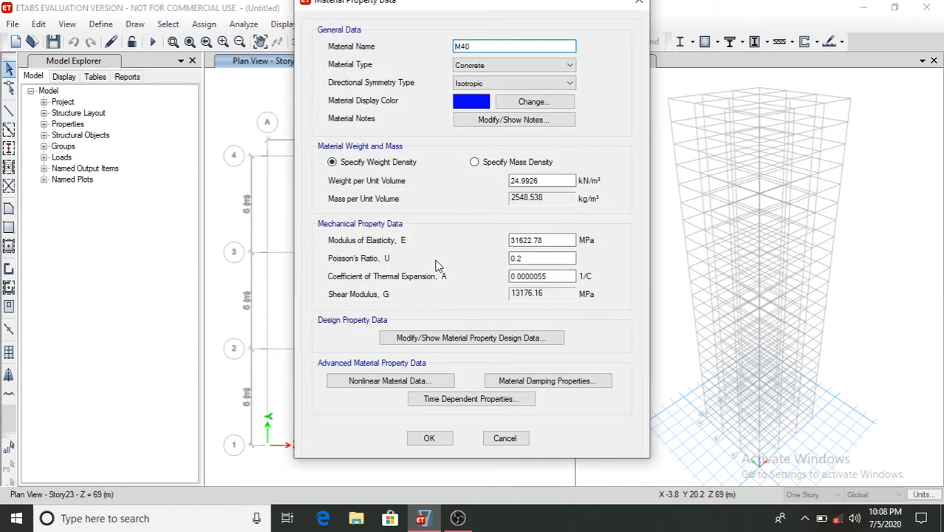
click(433, 438)
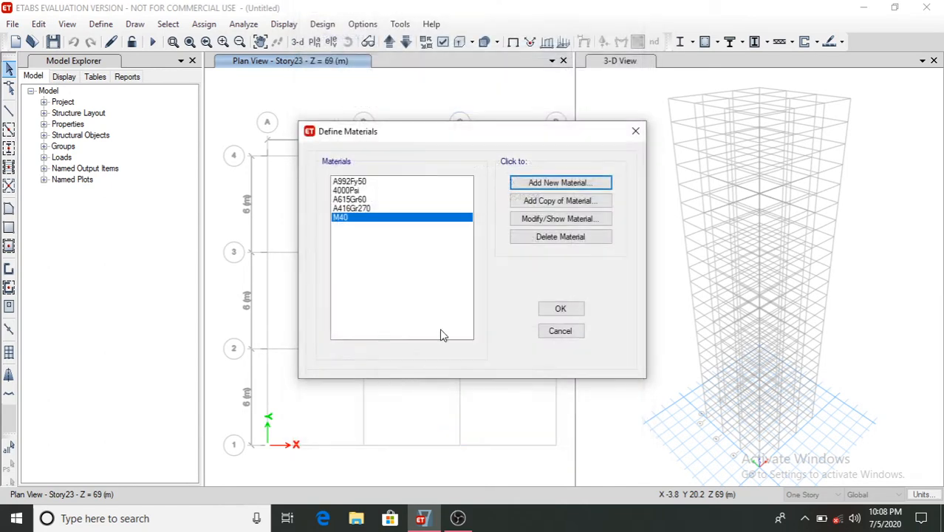
- Add a new India Rebar material of grade HYSD Grade 500
click(552, 186)
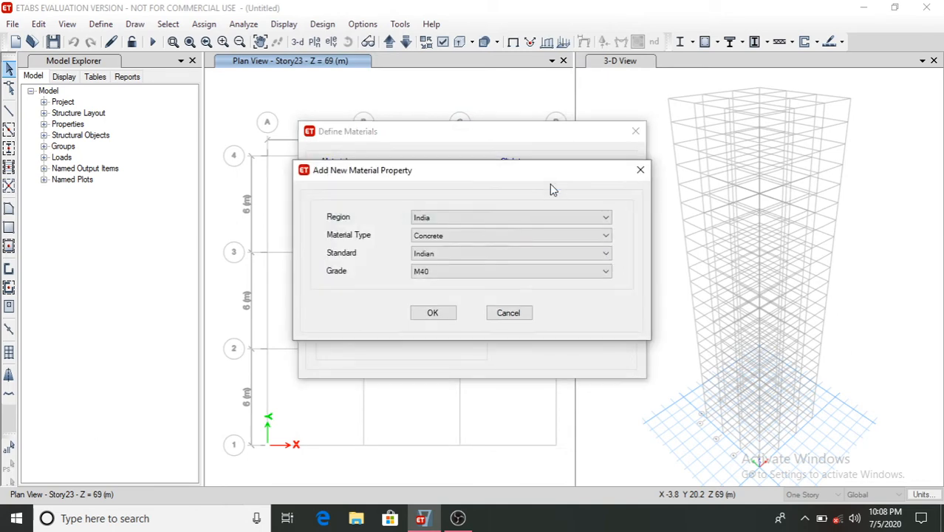
click(459, 237)
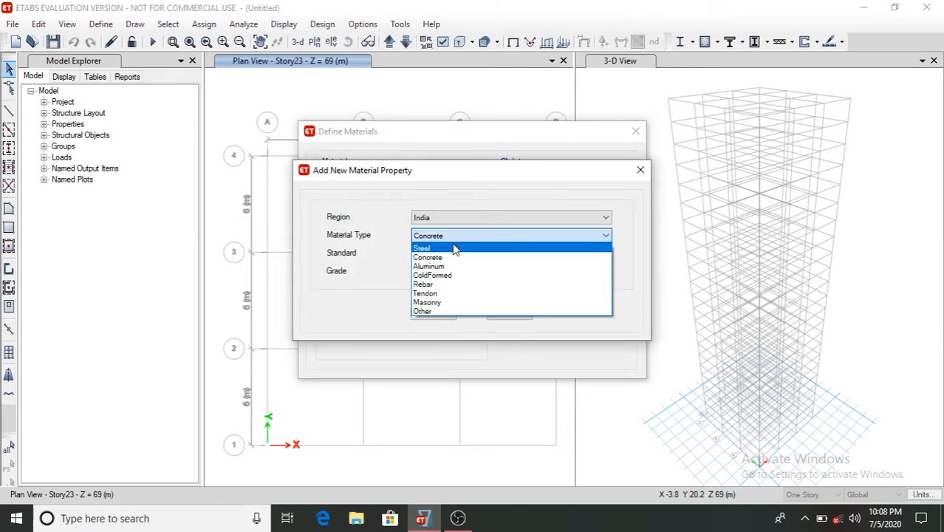
click(454, 248)
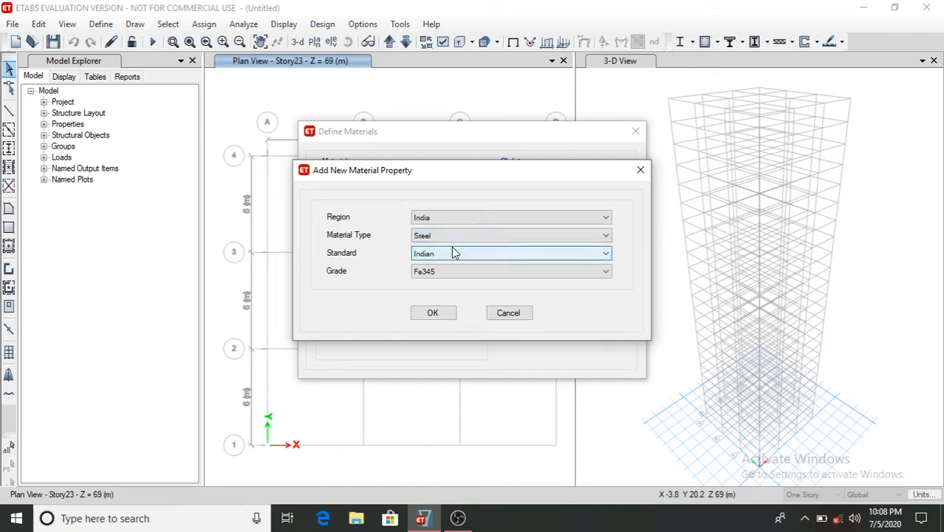
click(452, 237)
click(453, 282)
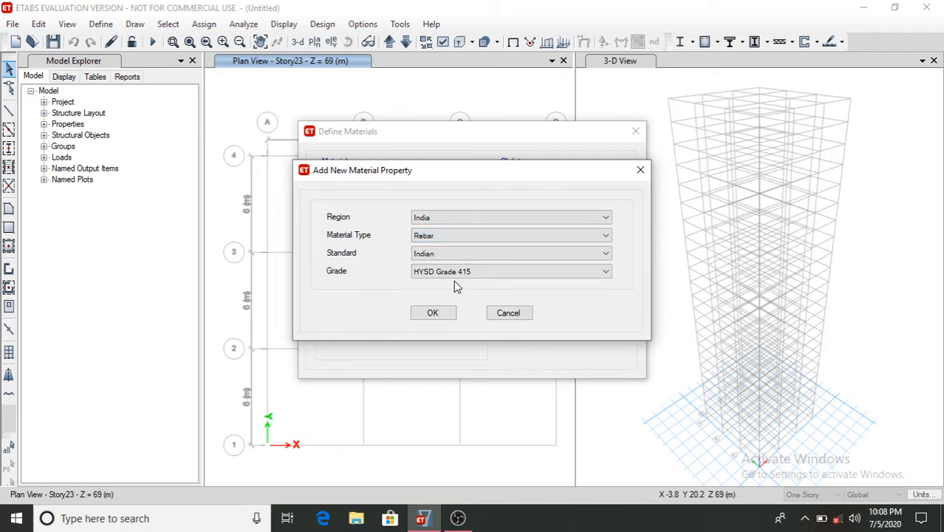
click(440, 275)
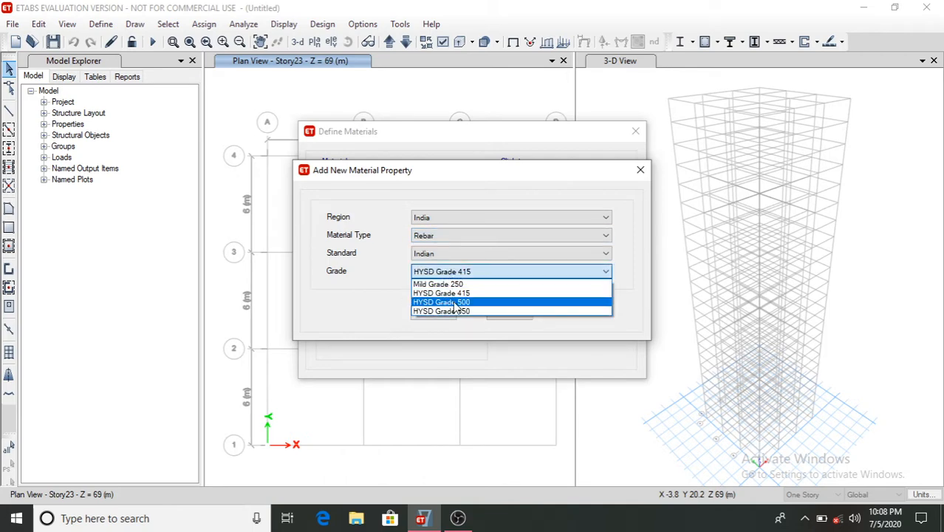
click(453, 303)
click(443, 317)
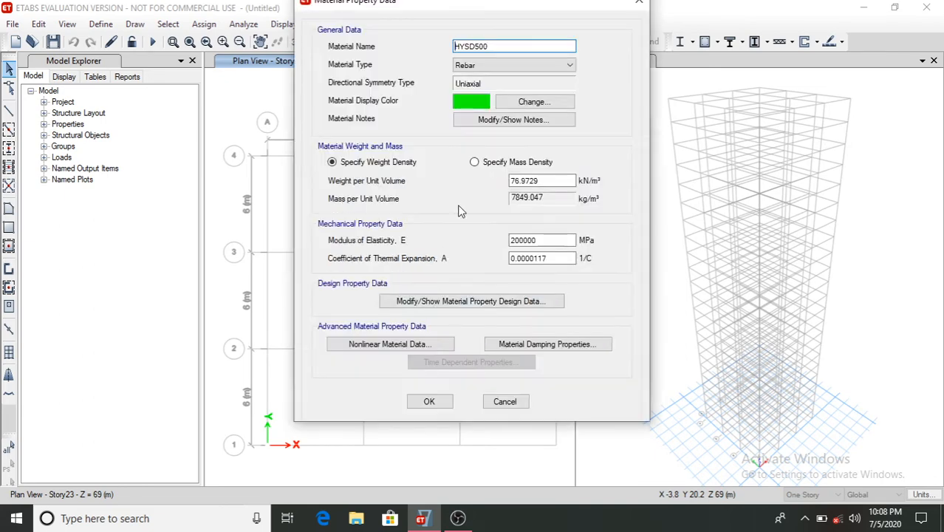
click(431, 402)
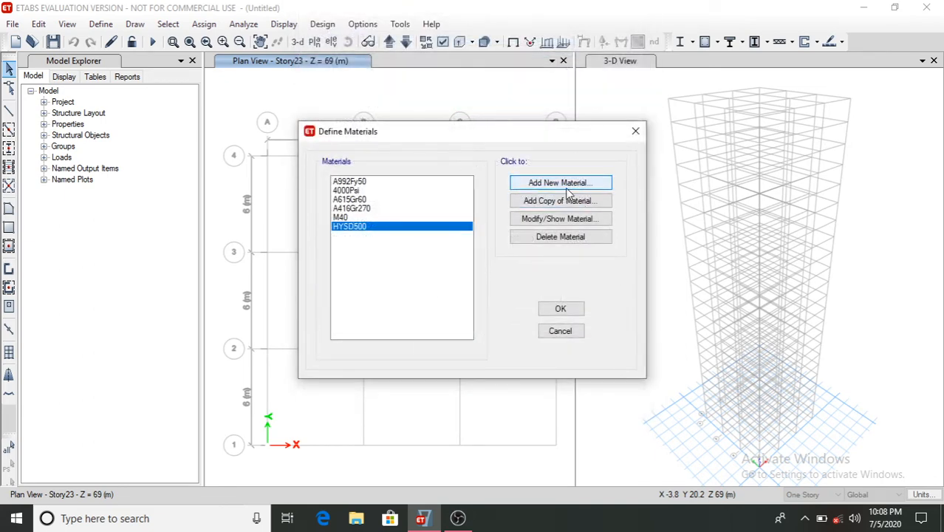
- Add a new India Rebar material of grade Mild Grade 250 and close the materials dialog
click(563, 183)
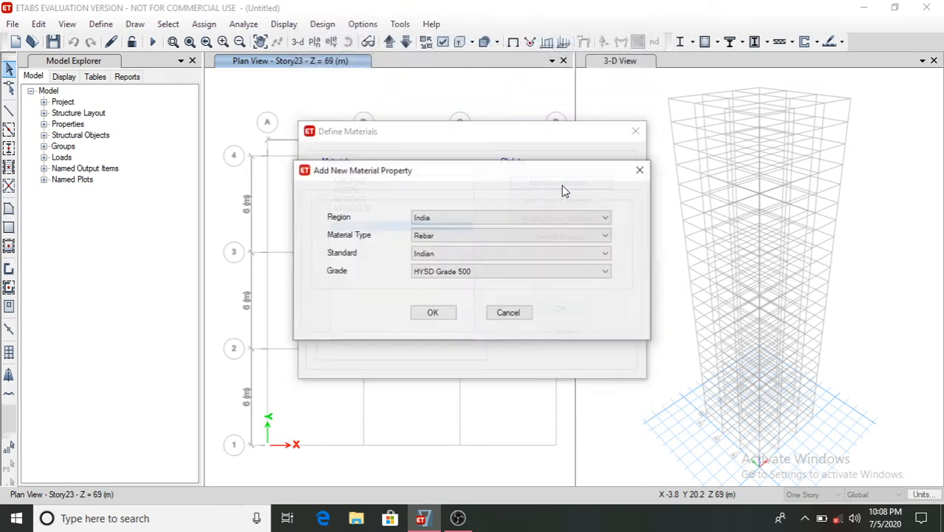
click(478, 273)
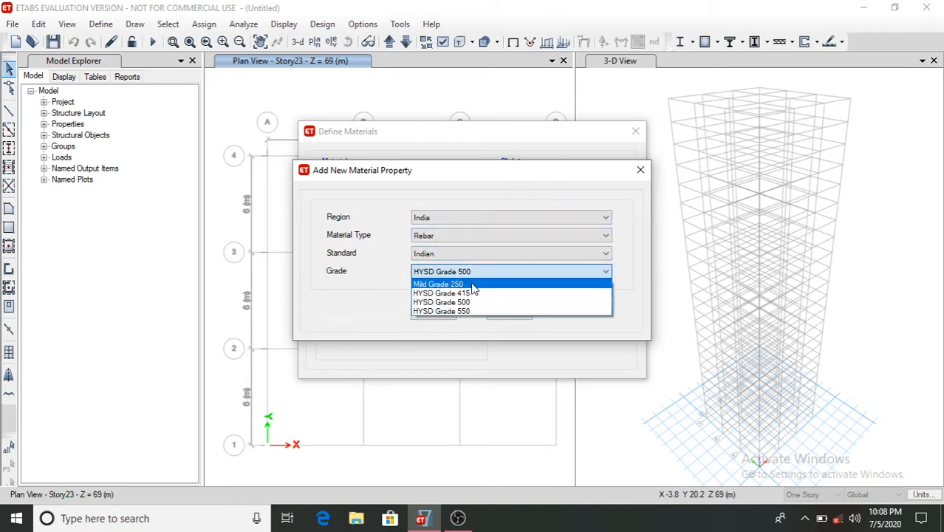
click(443, 285)
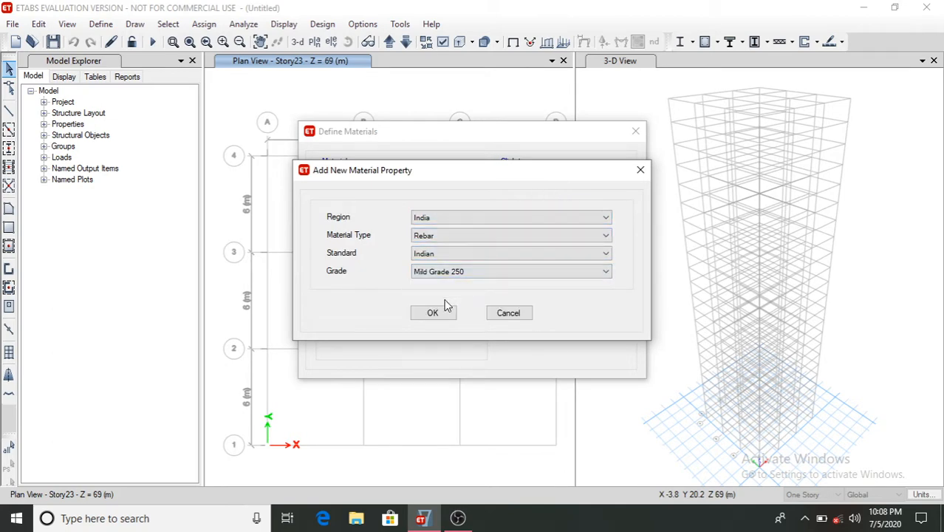
click(434, 310)
click(425, 399)
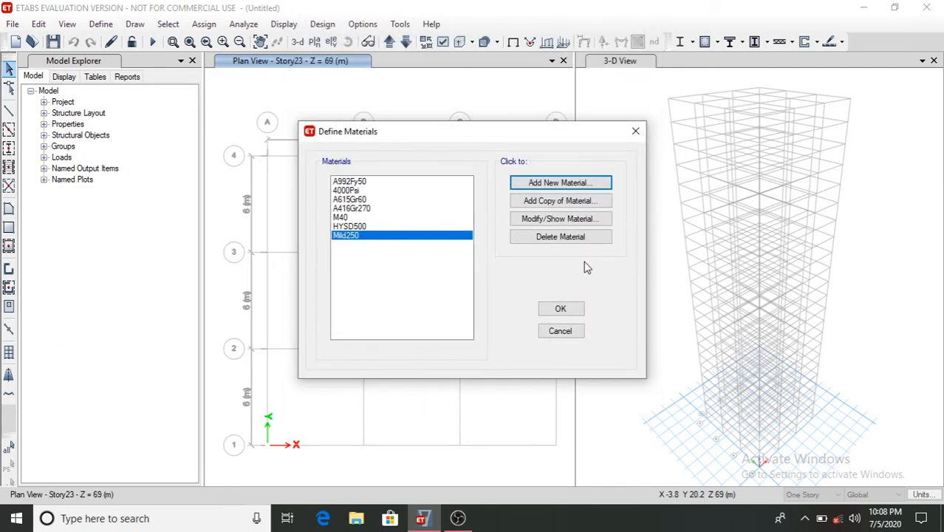
click(545, 313)
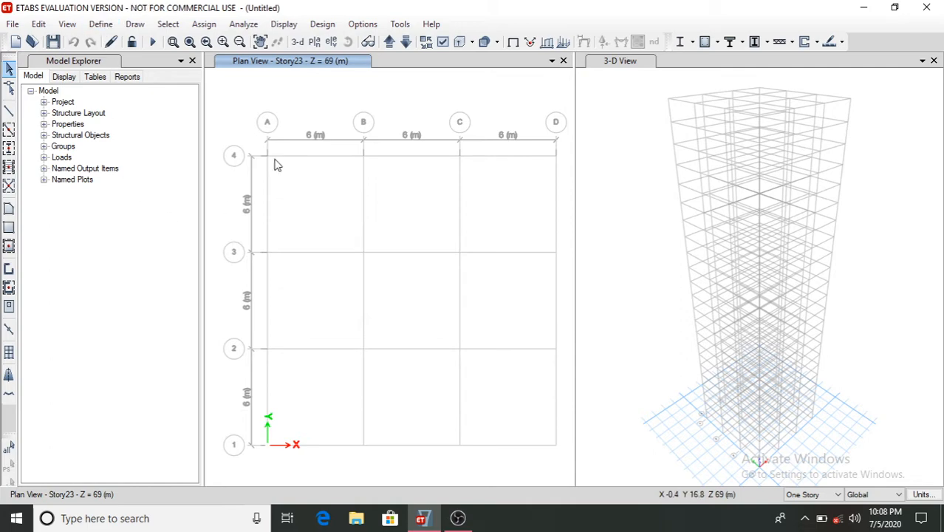
- Add a new concrete rectangular frame section named C 500*500 using M40 material
click(101, 25)
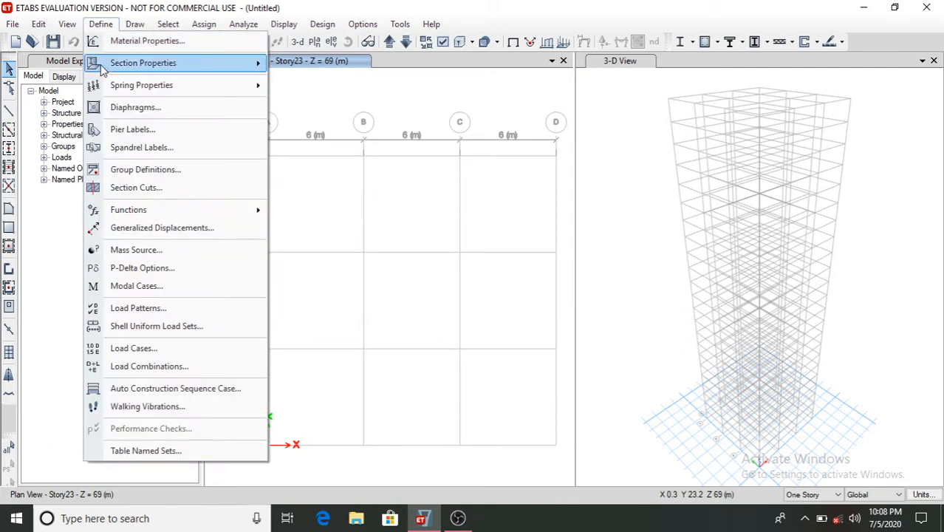
mouse_move(104, 65)
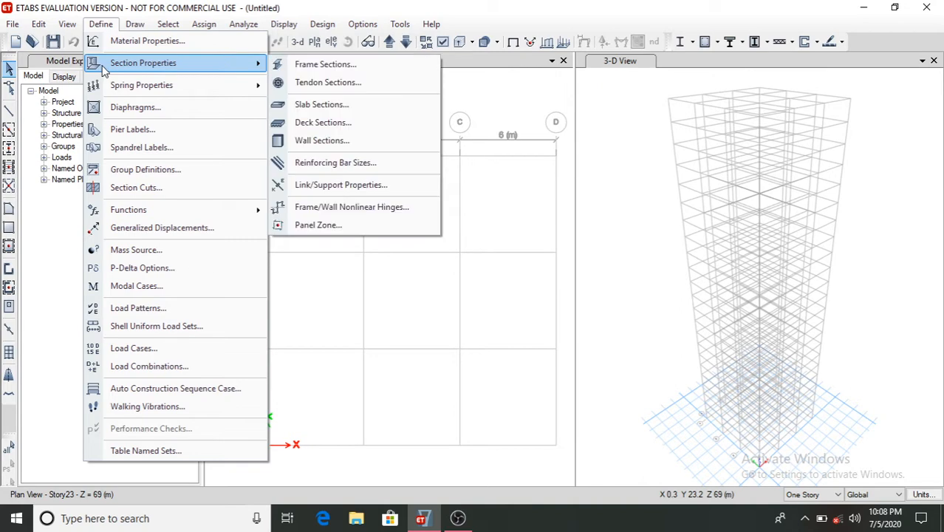
click(329, 65)
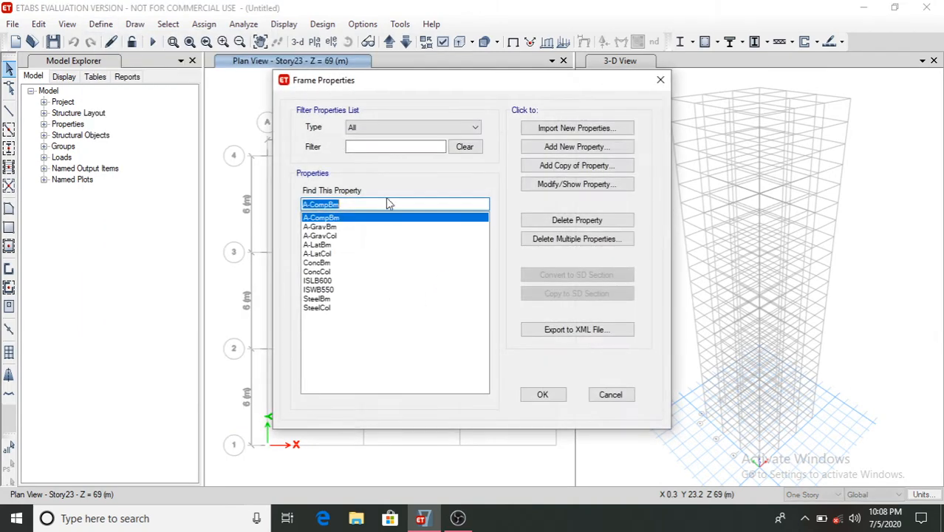
click(554, 146)
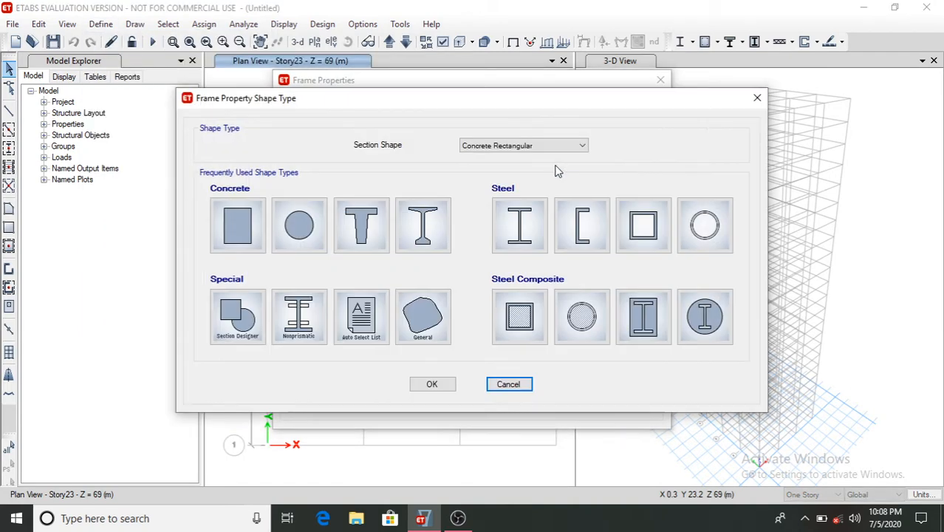
click(239, 225)
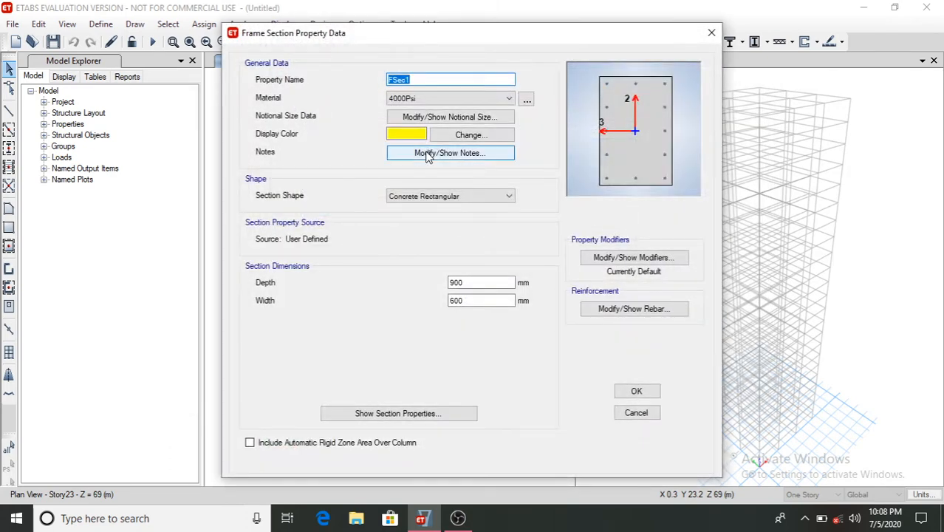
text(C 500*500)
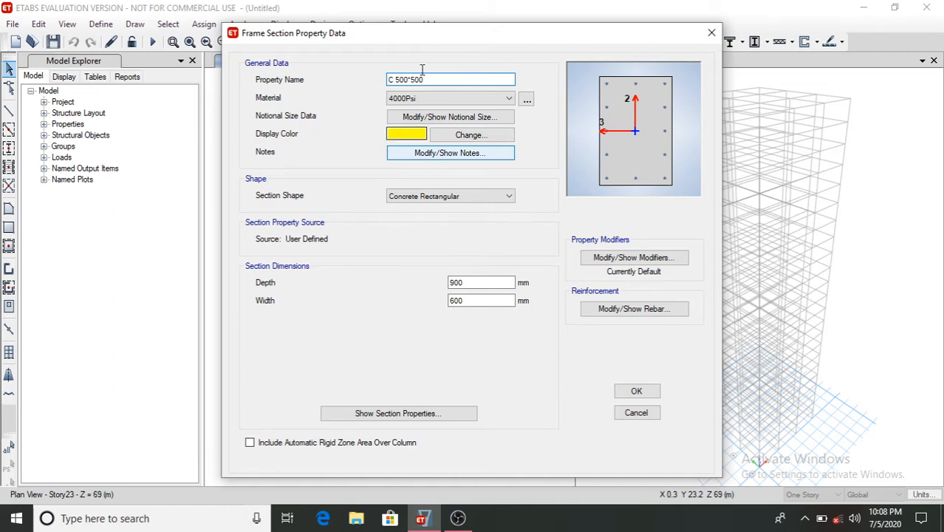
click(495, 99)
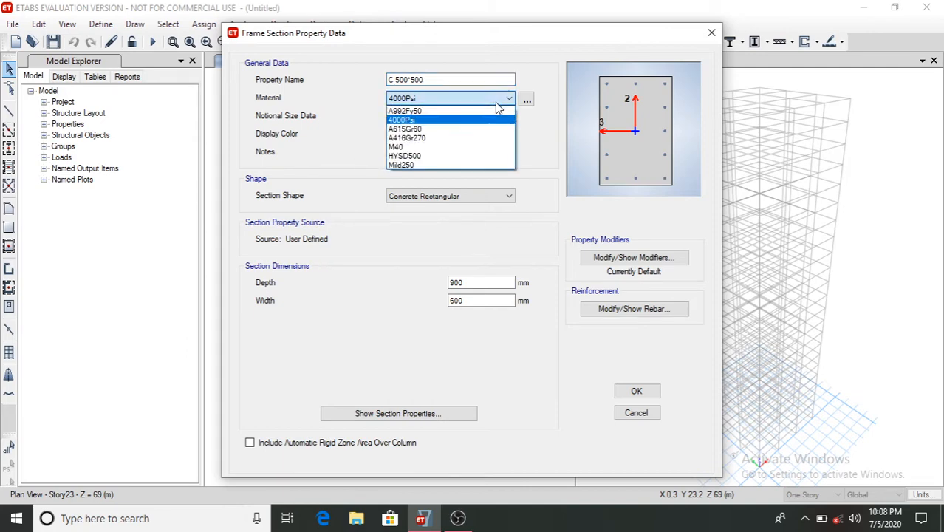
click(430, 147)
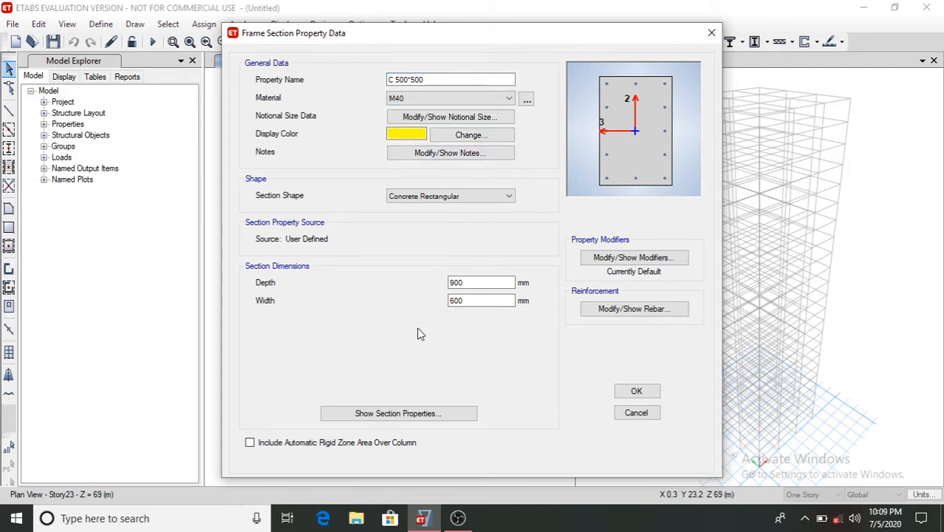
- Set the section's depth and width to 500 mm
click(478, 282)
click(484, 301)
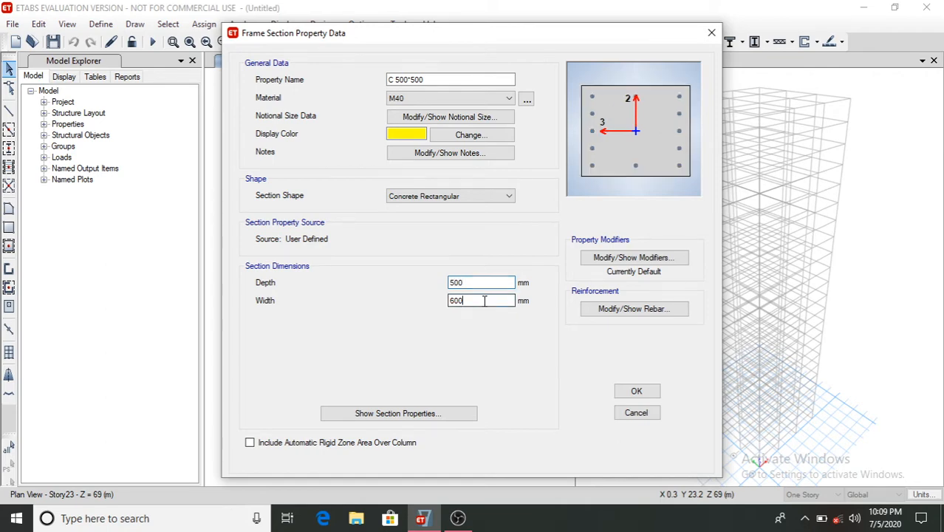
key(BackSpace)
key(BackSpace)
key(BackSpace)
text(8)
- Set the section's longitudinal rebar to HYSD500 and confinement ties to Mild250, then save the section
click(608, 310)
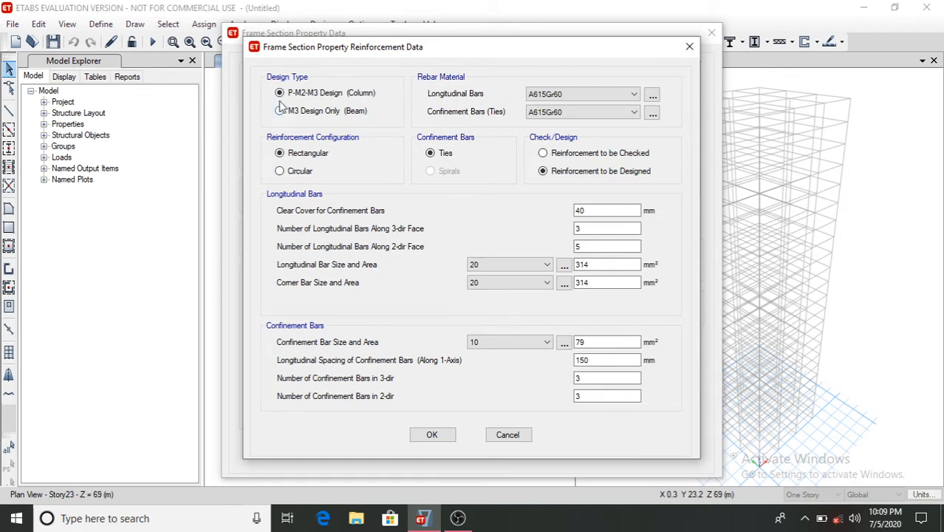
click(588, 96)
click(573, 116)
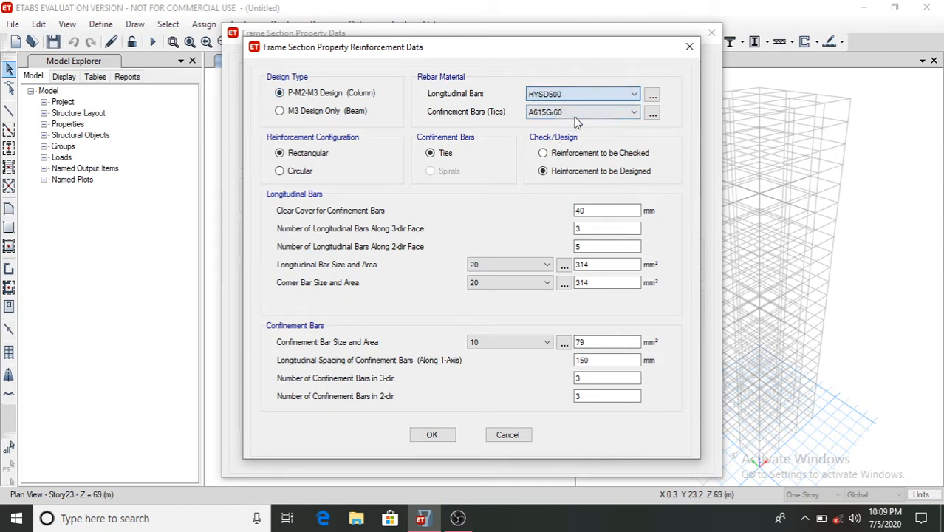
click(560, 112)
click(551, 138)
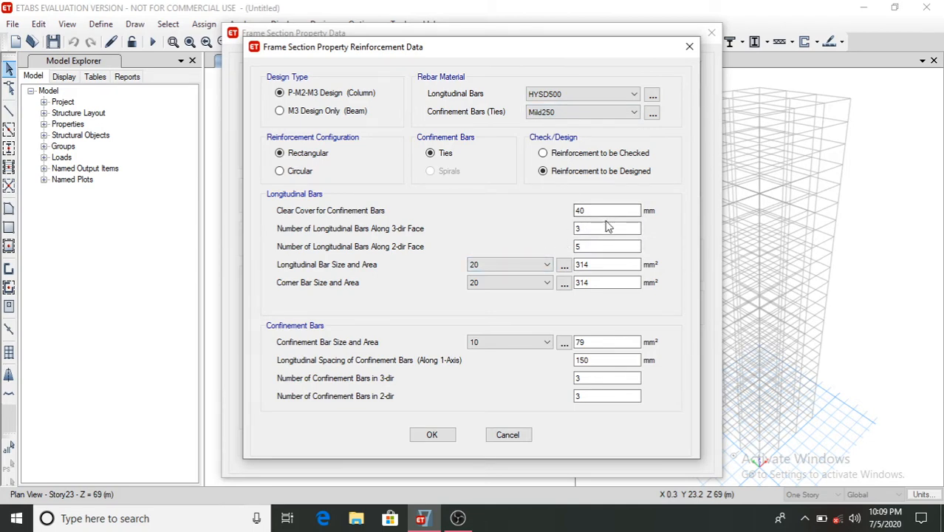
click(432, 434)
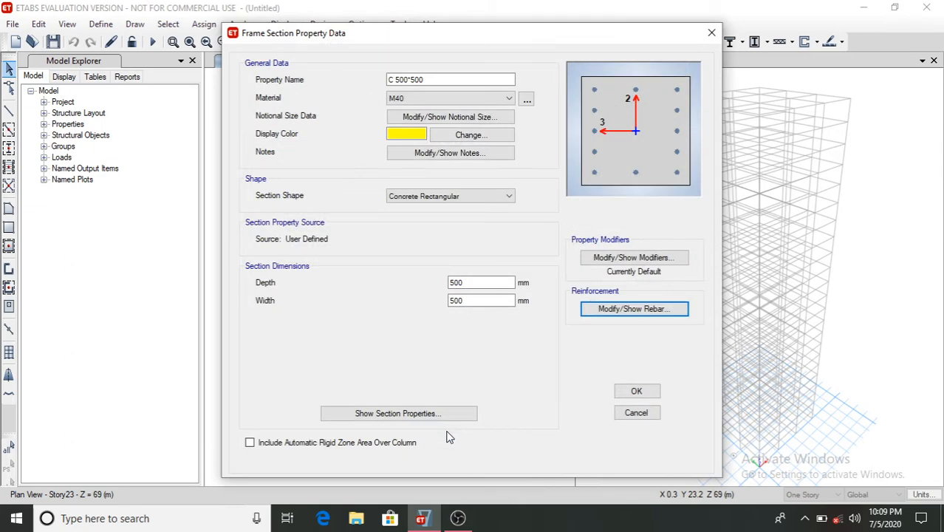
click(634, 391)
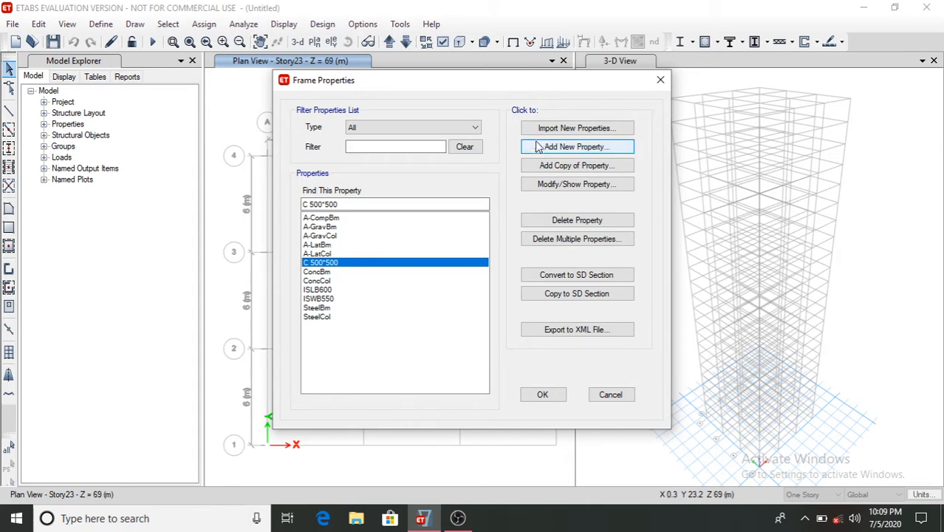
- Copy the section as C 550*500 with depth and width of 550 mm
click(566, 165)
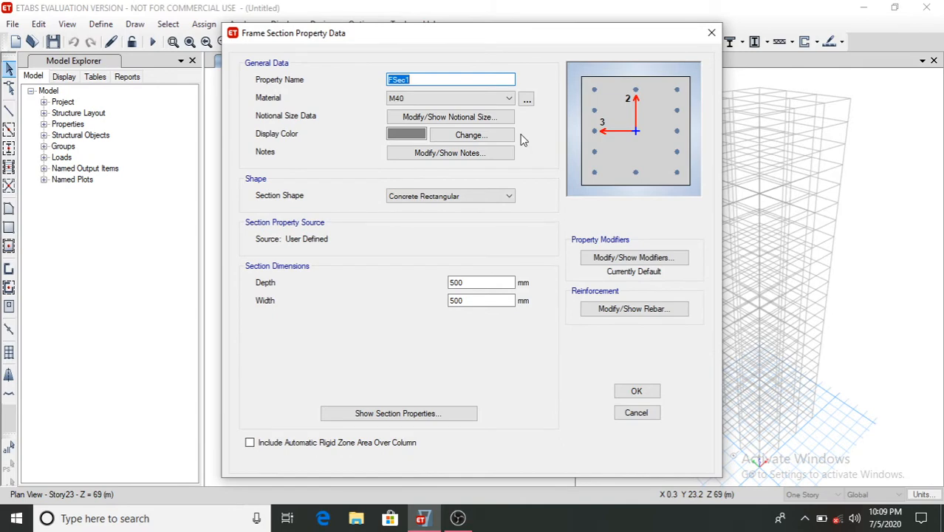
text(C 550*500)
click(492, 279)
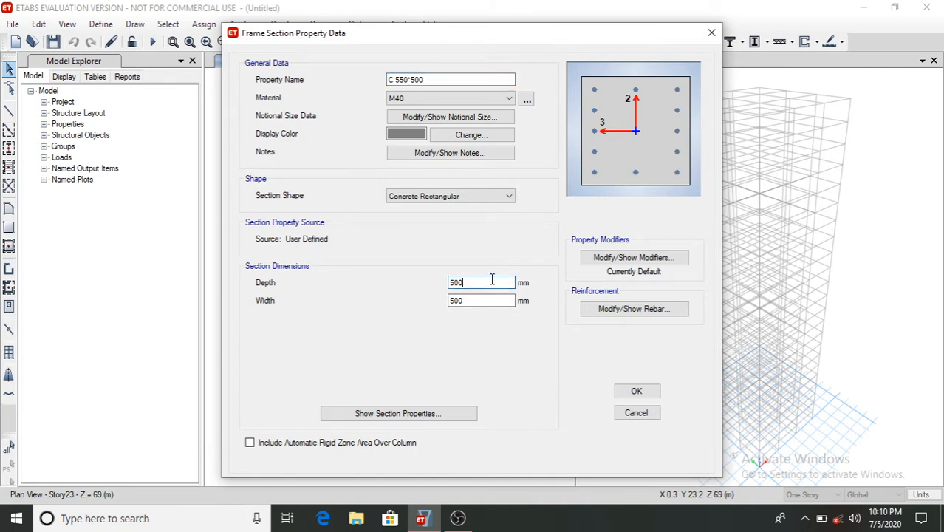
text(50)
click(489, 299)
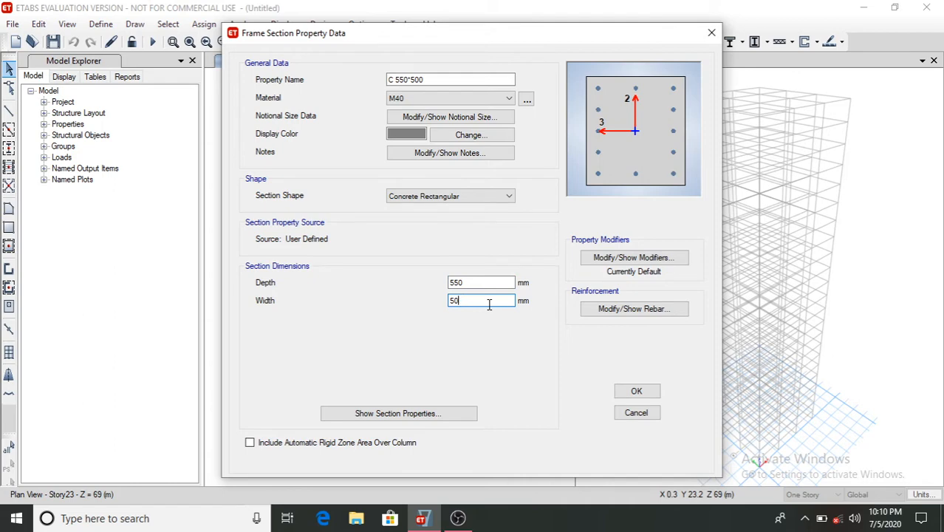
text(550)
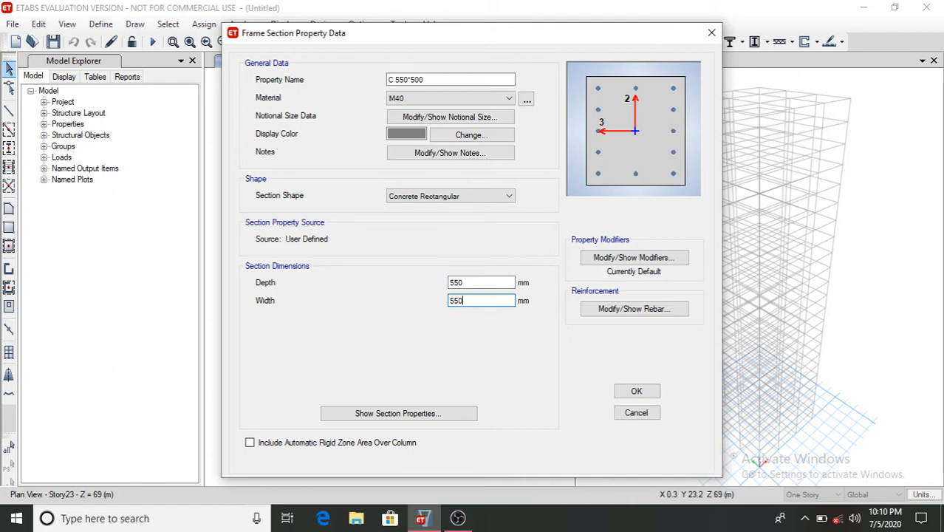
click(637, 391)
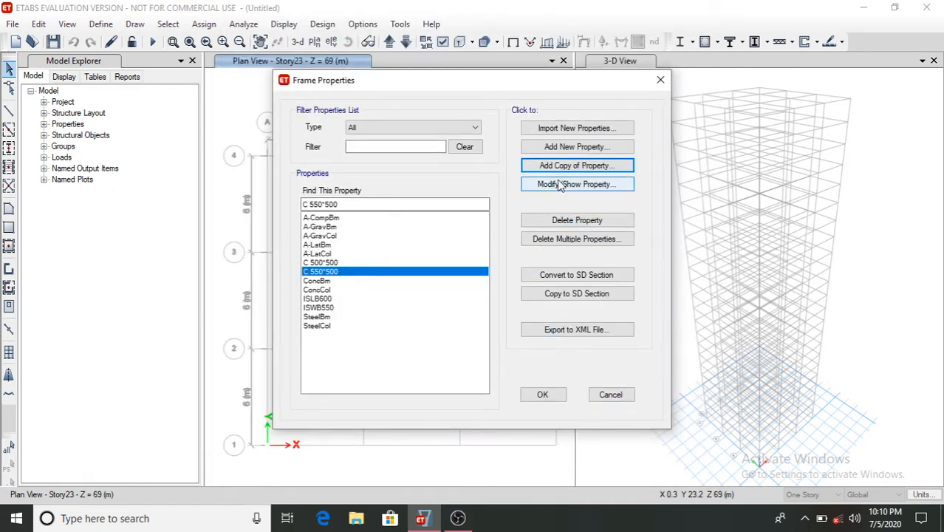
- Copy the section as C 600*600 with depth and width of 600 mm
click(581, 165)
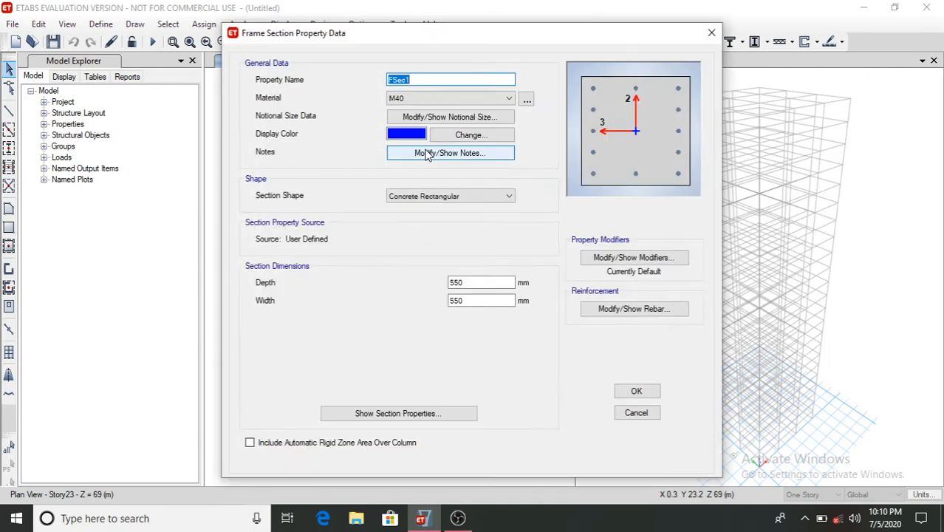
text(C)
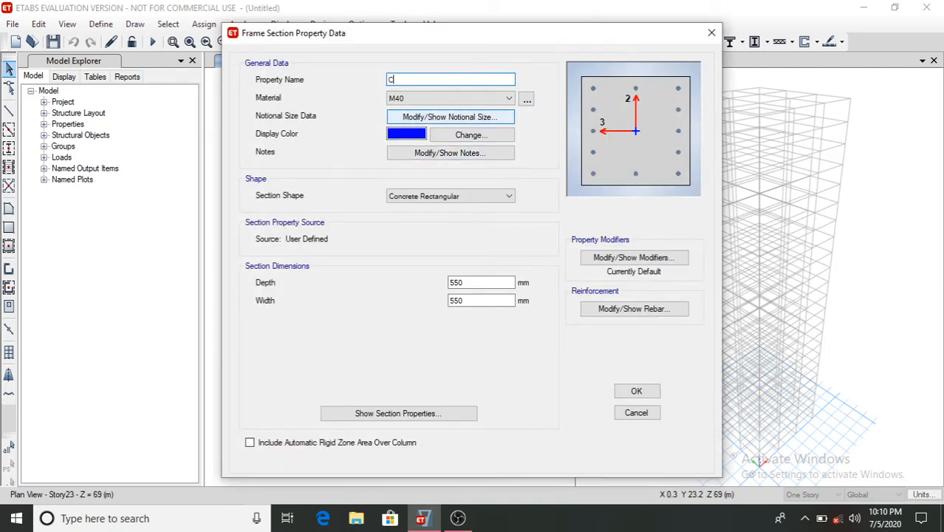
text( 600*600)
click(473, 282)
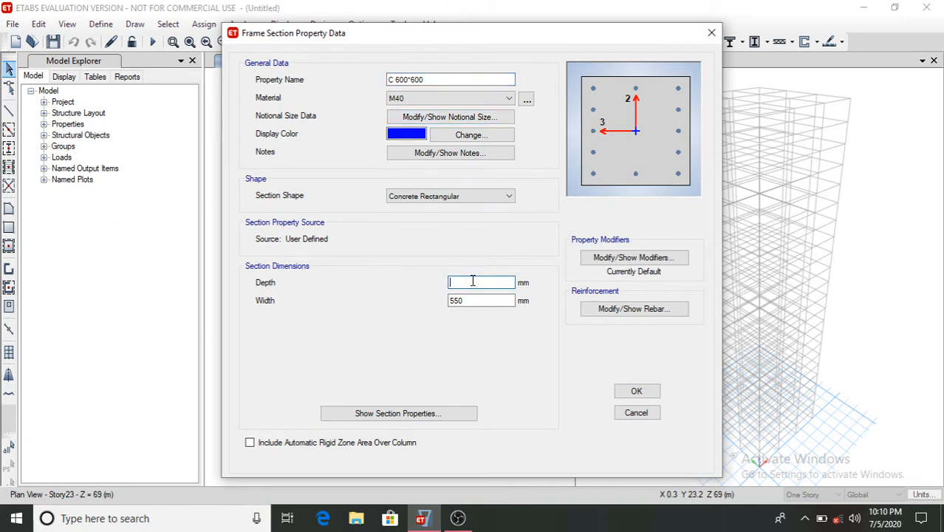
text(600)
click(482, 300)
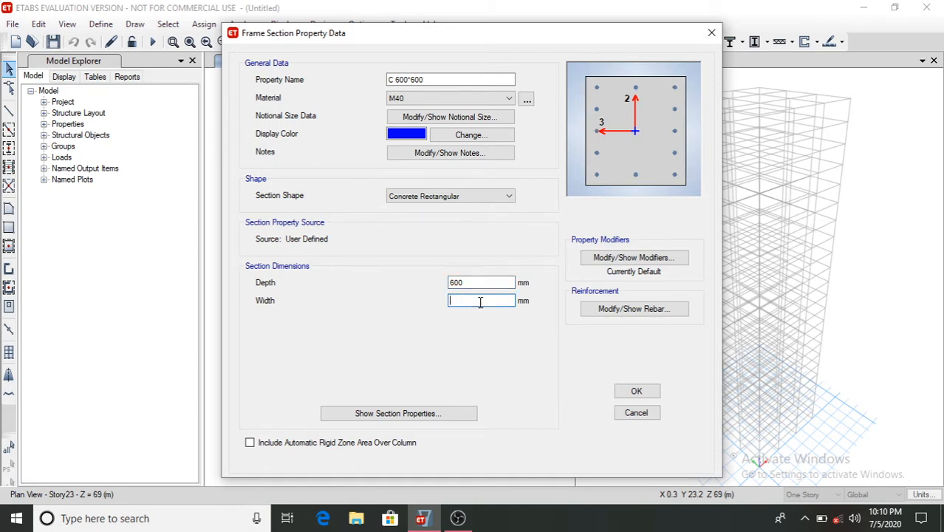
text(600)
click(650, 388)
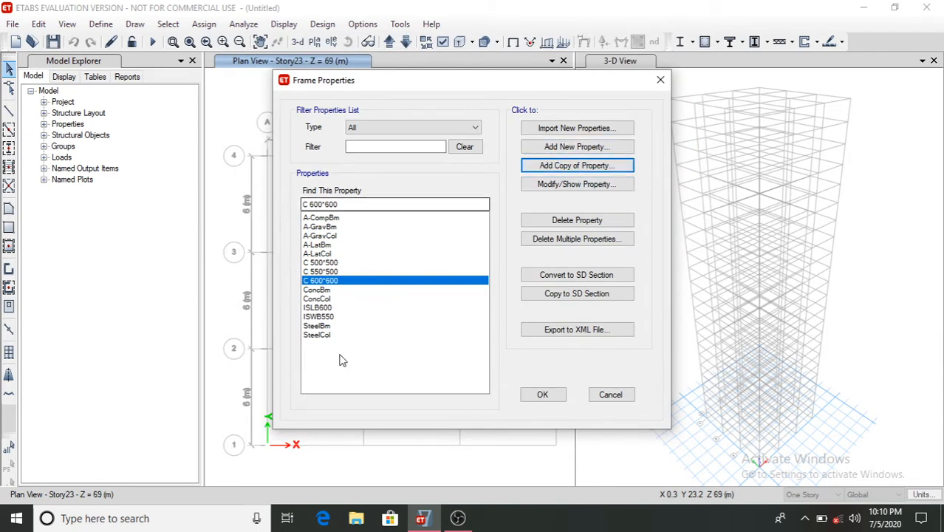
- Add an Auto Select section named Column Autoselect with Concrete as the design type
click(543, 148)
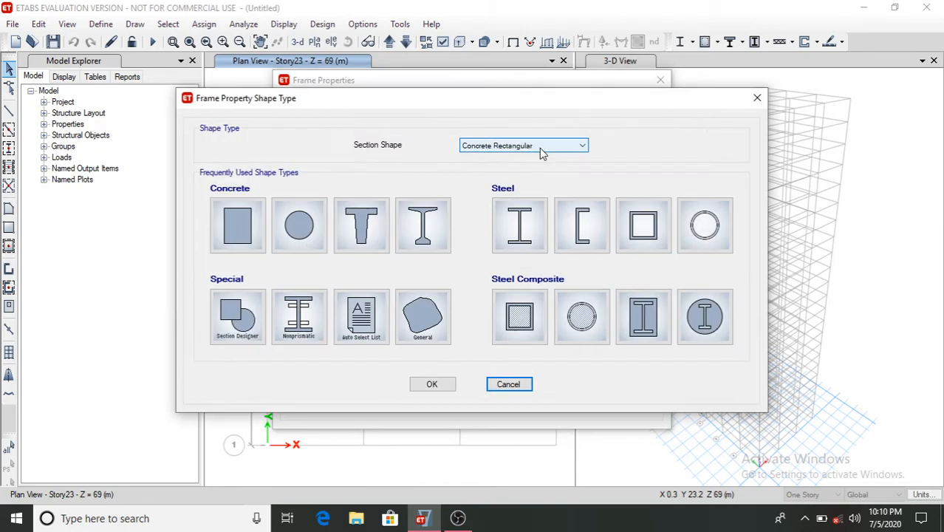
click(362, 316)
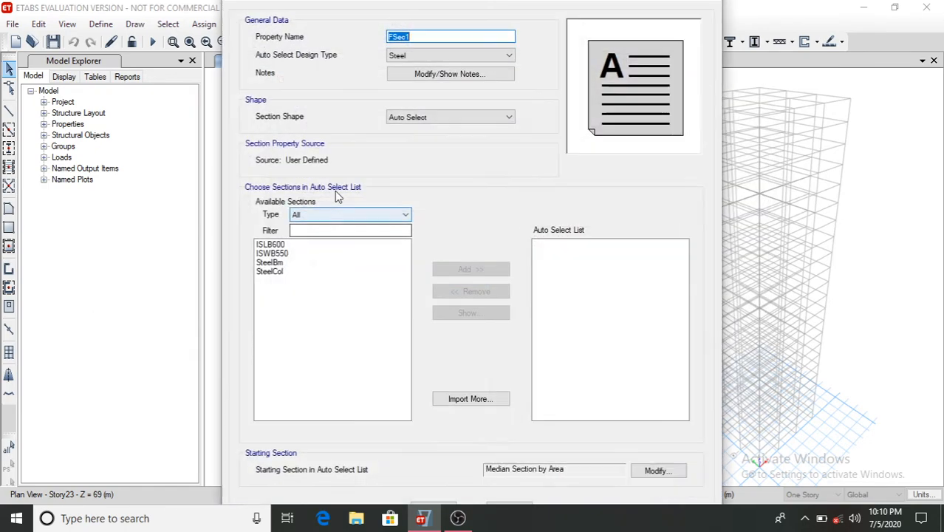
text(Column Autosel)
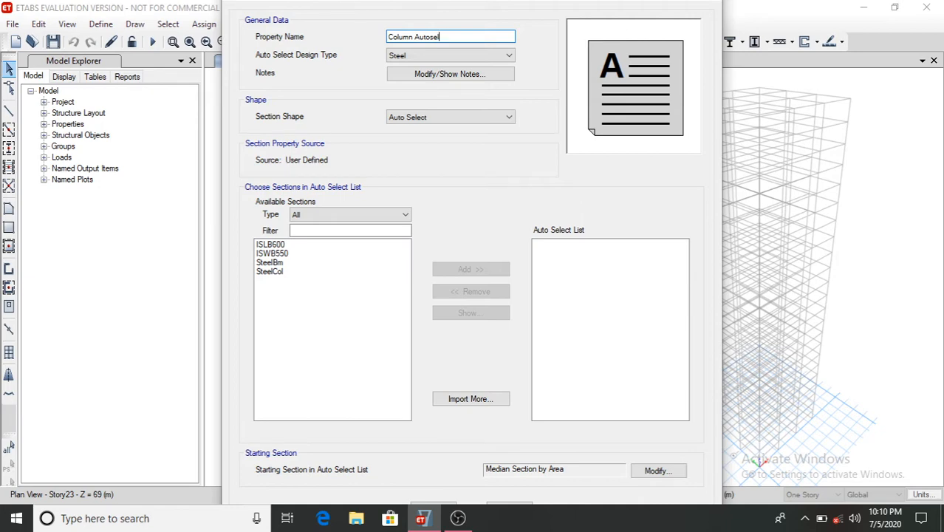
text(ect)
click(474, 59)
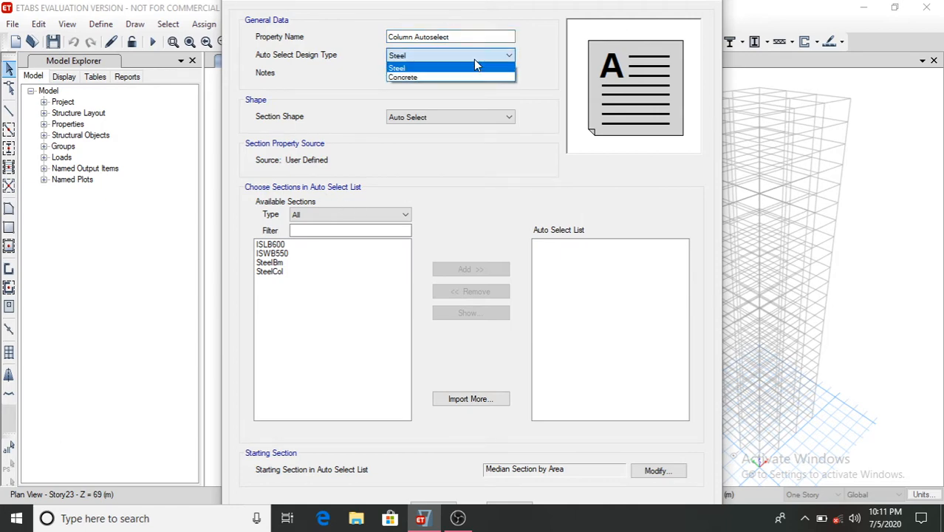
click(430, 77)
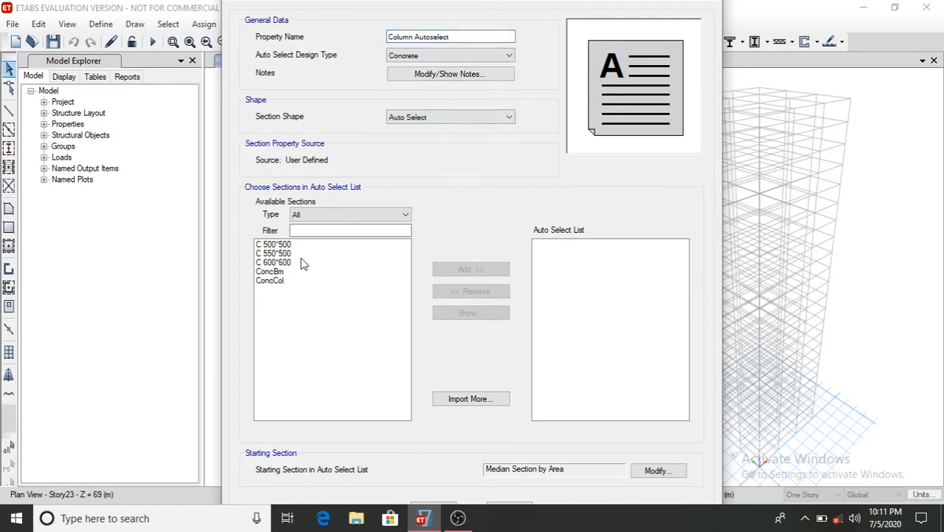
- Add the C 500*500, C 550*500 and C 600*600 sections to the auto select list and save it
drag(297, 245, 297, 264)
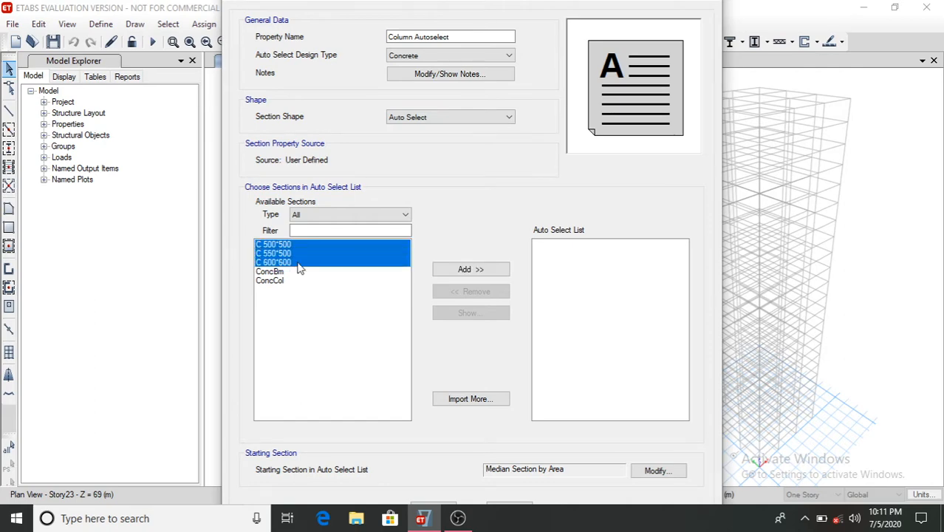
click(464, 270)
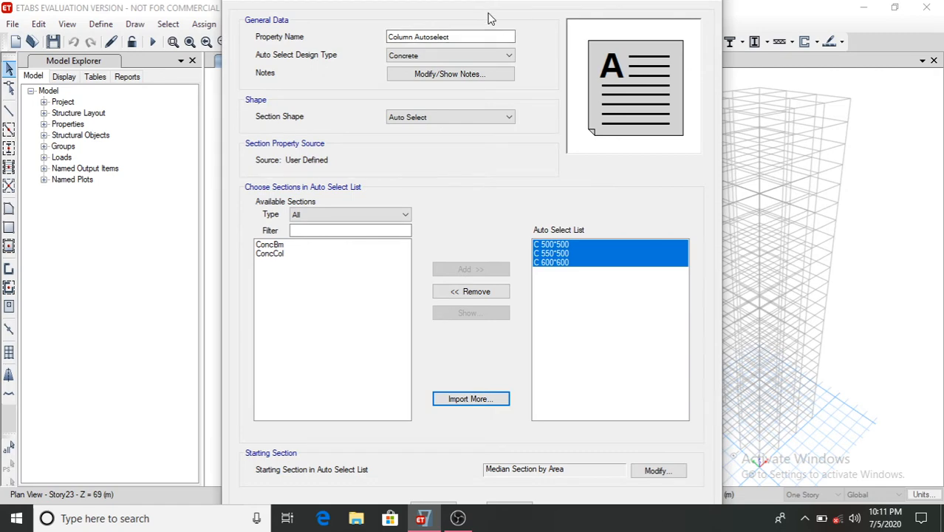
click(448, 505)
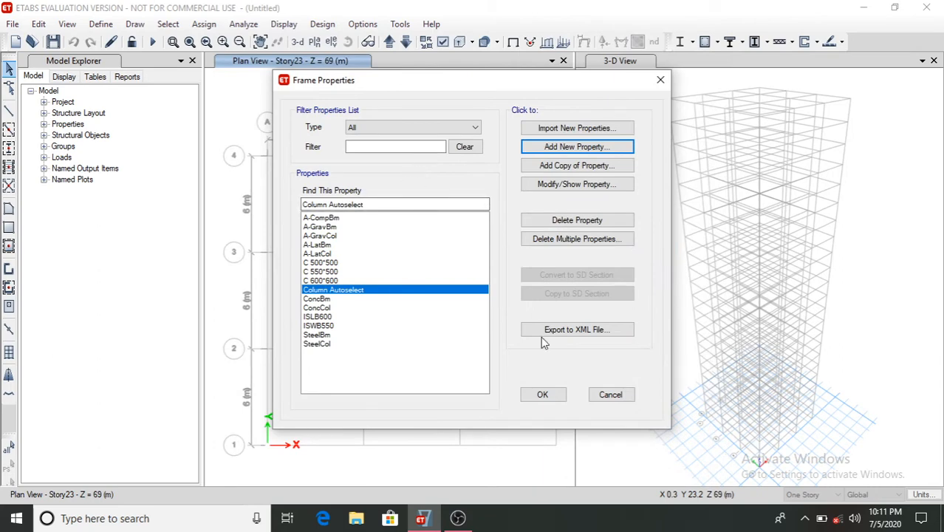
- Add a rectangular concrete section named B 500*300 with depth 500 mm and width 300 mm
click(577, 147)
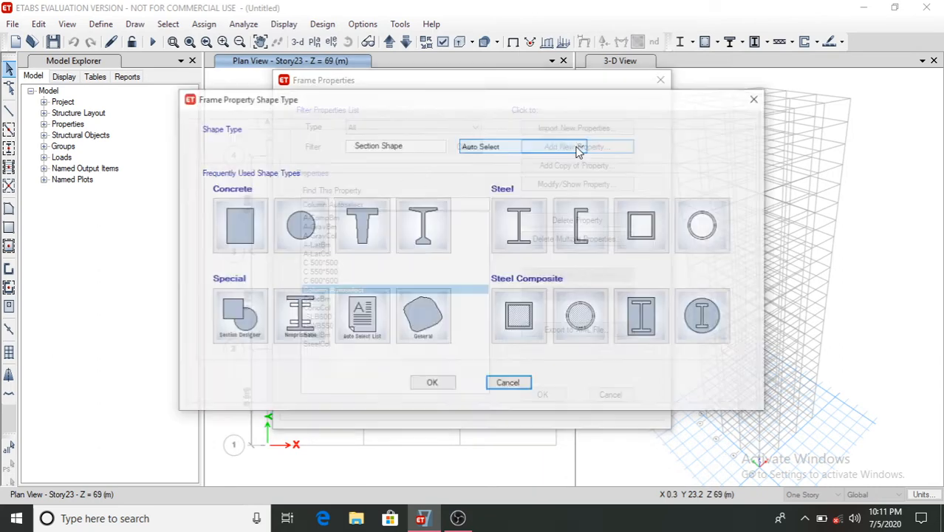
click(239, 230)
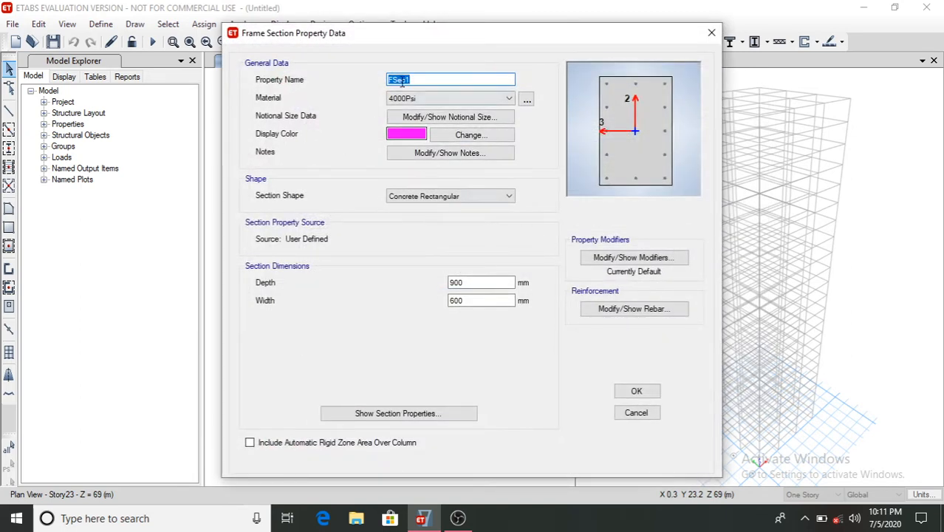
text(B 500*300)
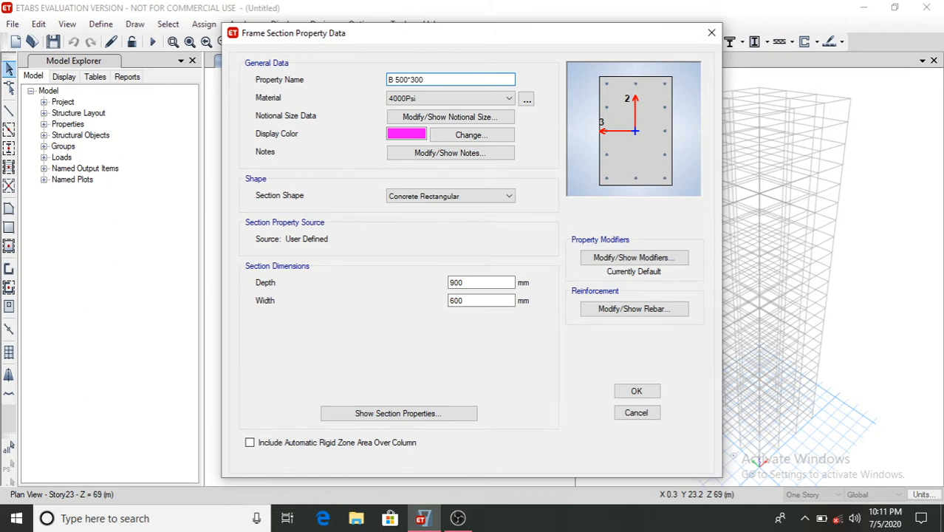
click(463, 283)
key(BackSpace)
key(BackSpace)
key(BackSpace)
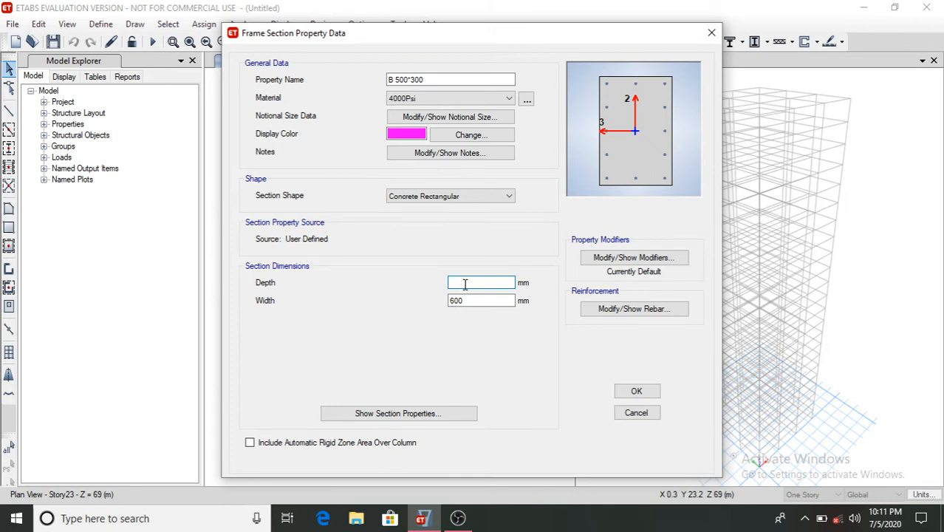
text(500)
click(476, 299)
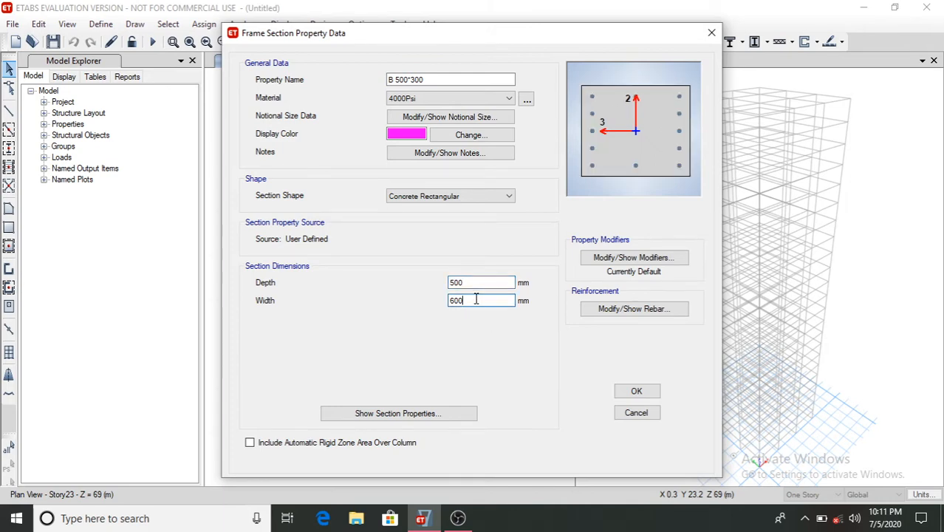
key(BackSpace)
key(BackSpace)
text(30)
- Set the section's reinforcement to beam (M3) design with HYSD500 longitudinal bars and Mild250 confinement bars
click(650, 314)
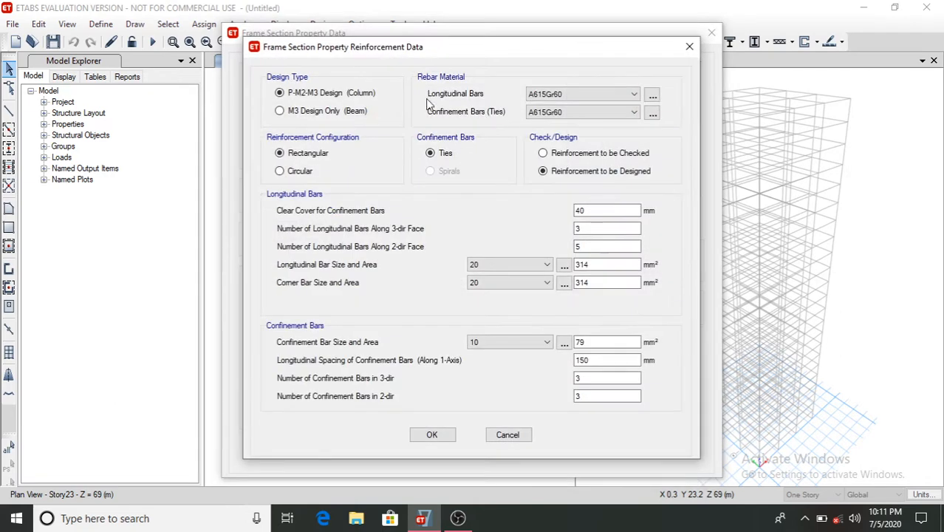
click(311, 112)
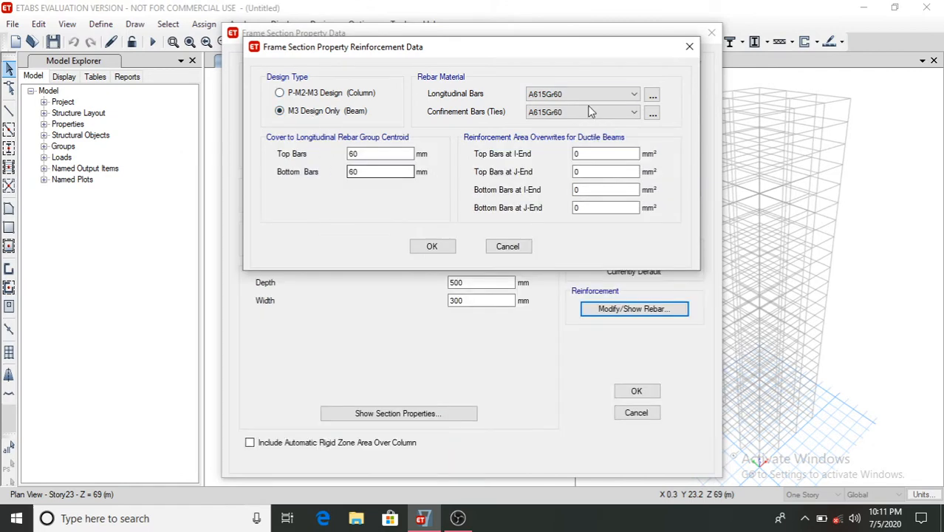
click(583, 93)
click(558, 111)
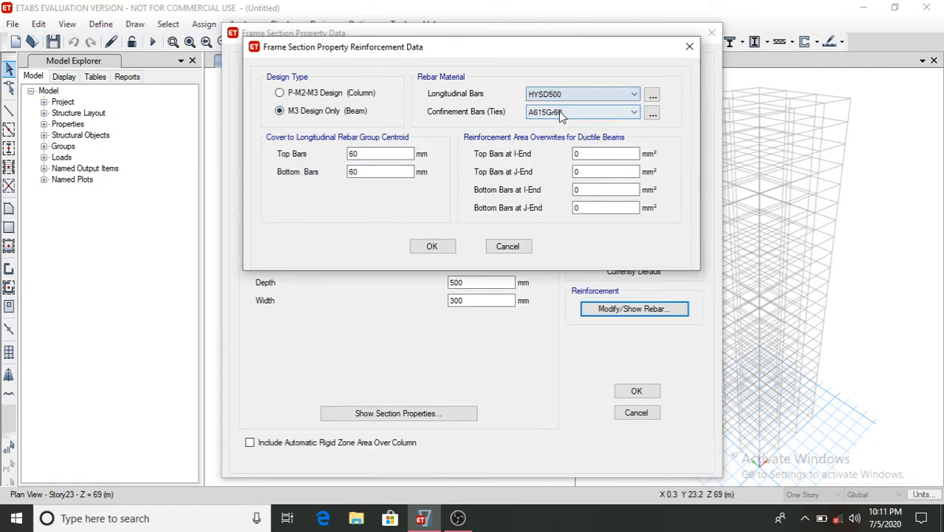
click(558, 111)
click(569, 140)
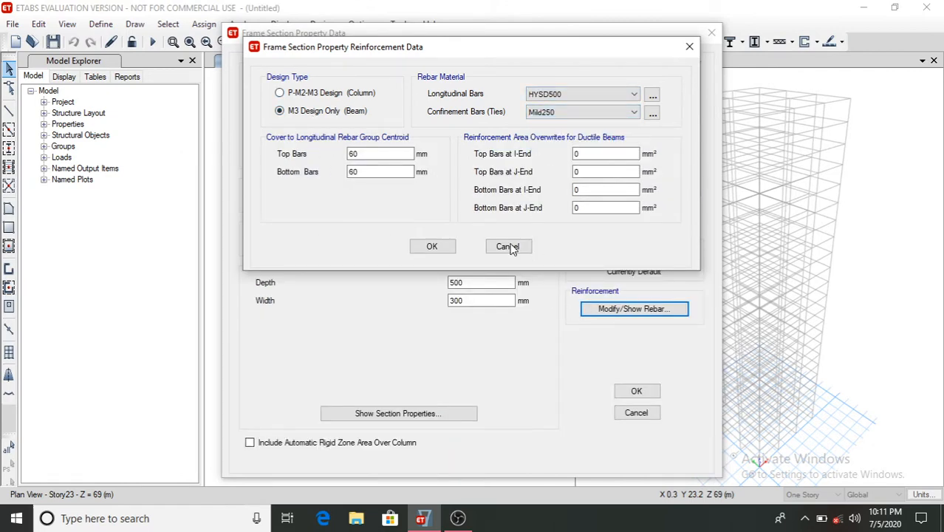
click(432, 247)
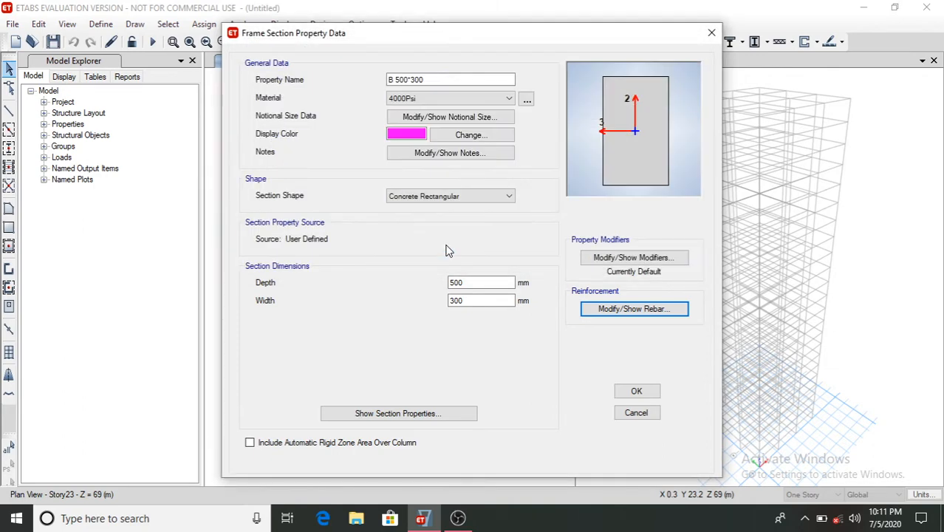
- Set the top and bottom bar cover of the beam reinforcement to 25 mm
click(610, 309)
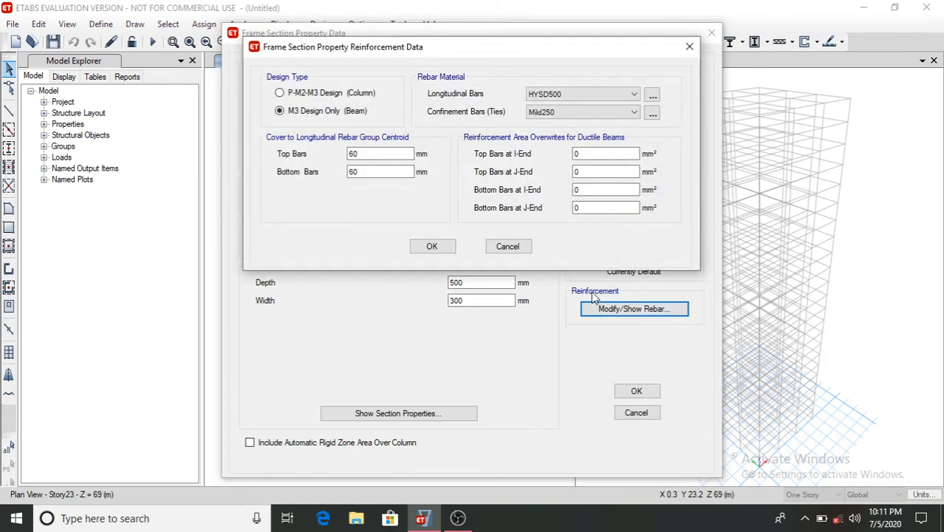
click(367, 152)
key(BackSpace)
key(BackSpace)
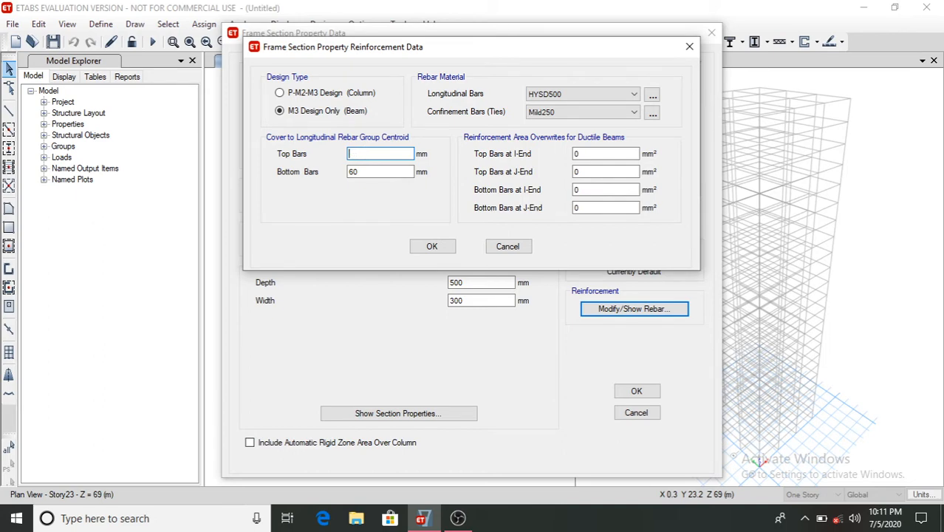
text(25)
click(372, 173)
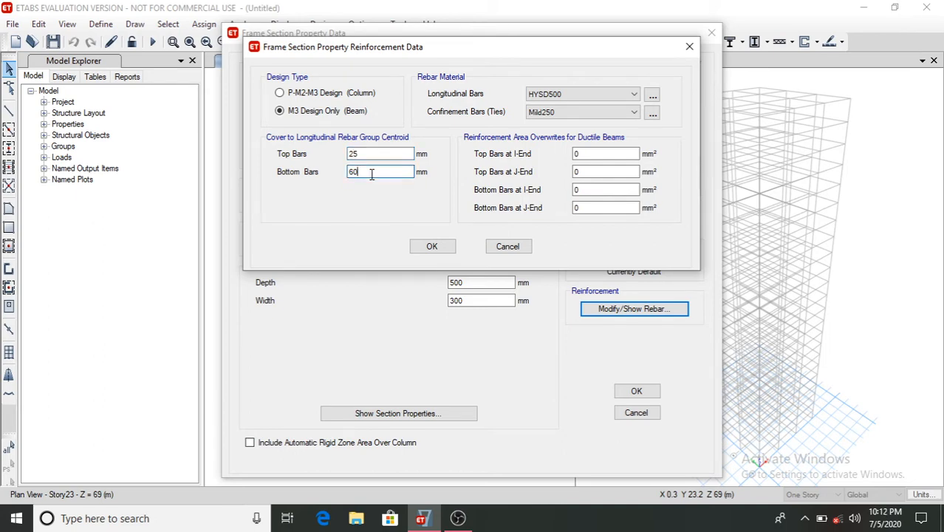
text(25)
click(435, 248)
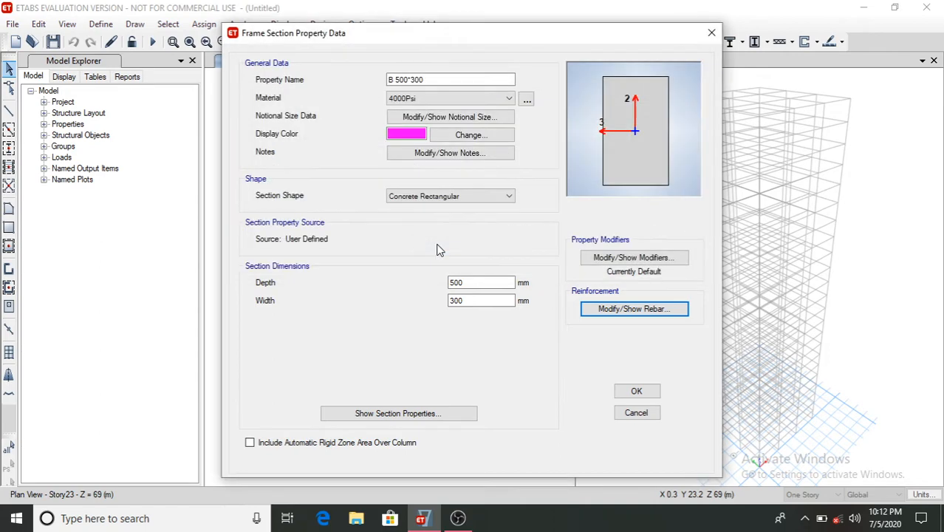
- Set the B 500*300 section's material to M40 and save the section
click(427, 97)
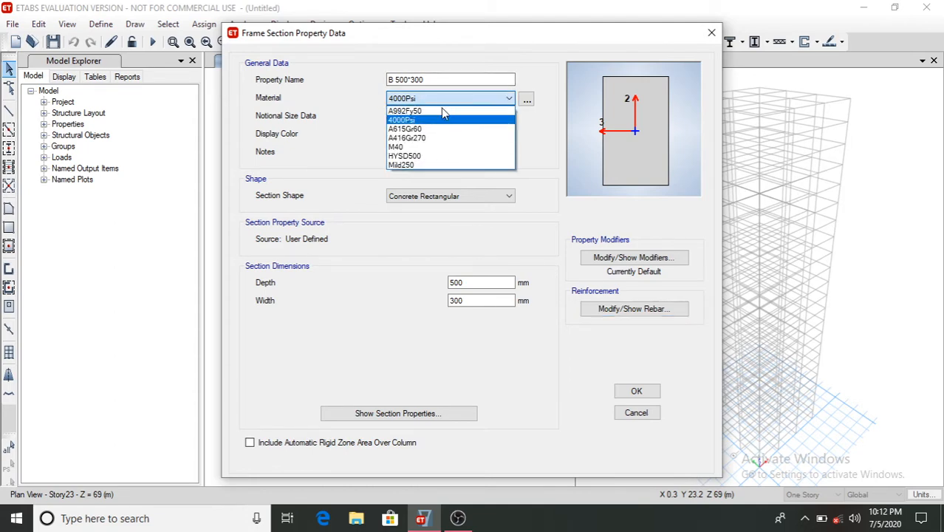
click(431, 150)
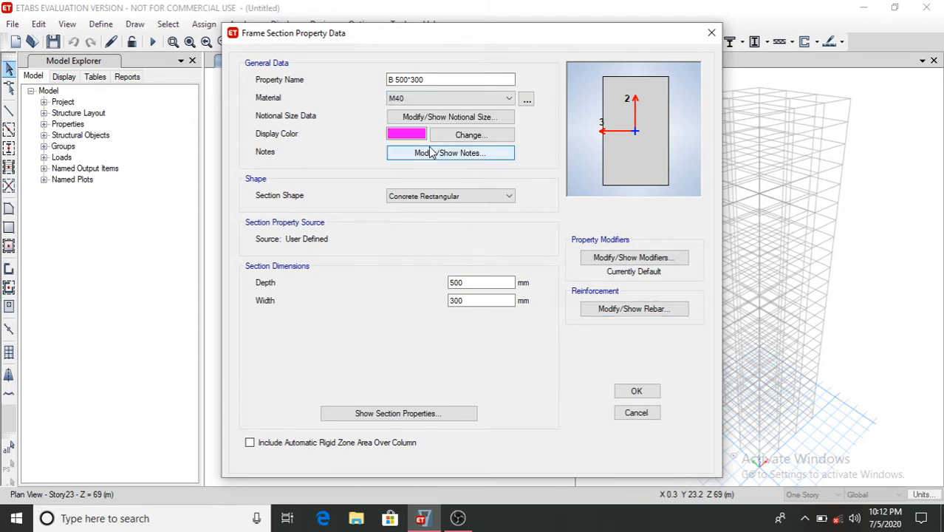
click(632, 395)
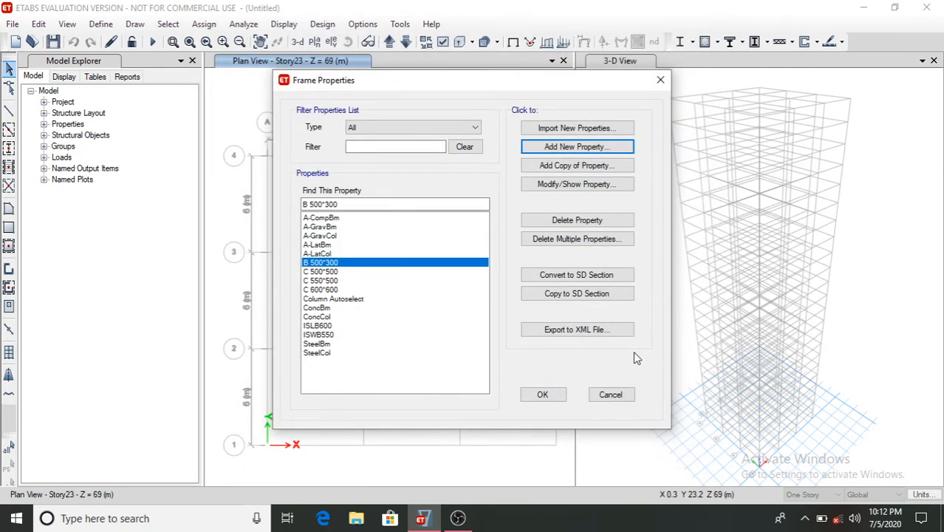
- Open the C 500*500 section's properties to review them, then close
click(328, 272)
double_click(328, 271)
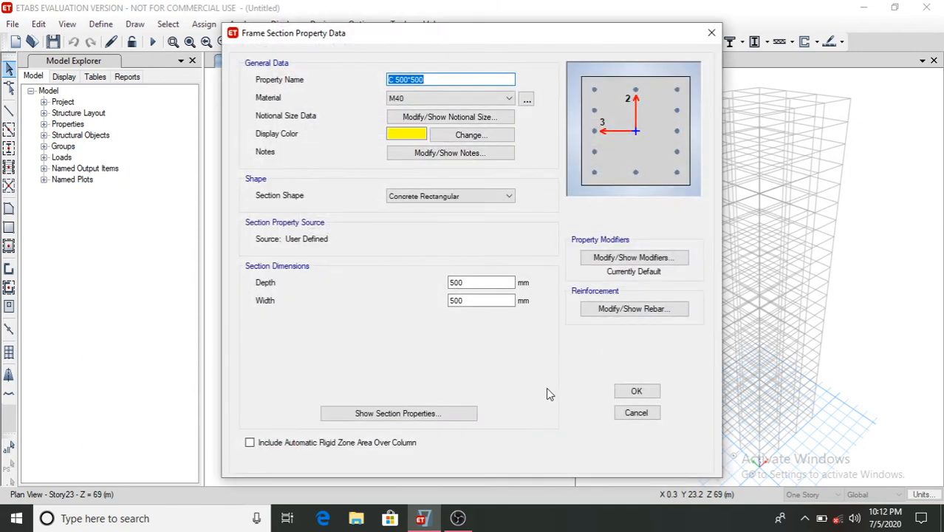
click(637, 392)
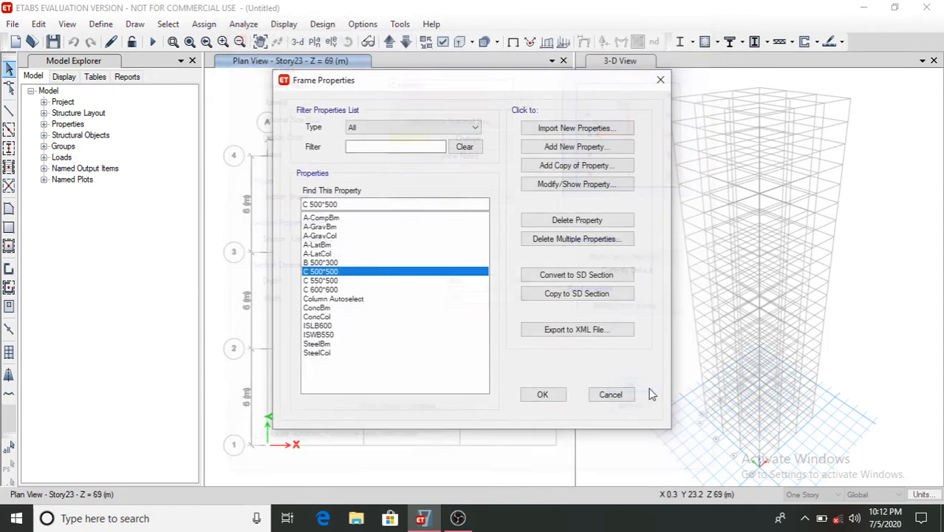
- Copy the B 500*300 section as B 550*350 with depth 550 mm and width 350 mm
click(325, 263)
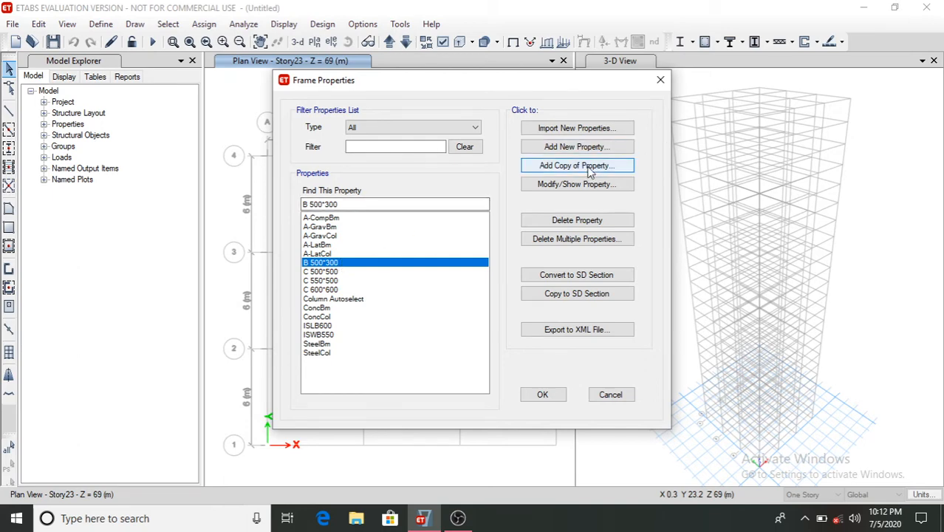
click(563, 166)
text(B )
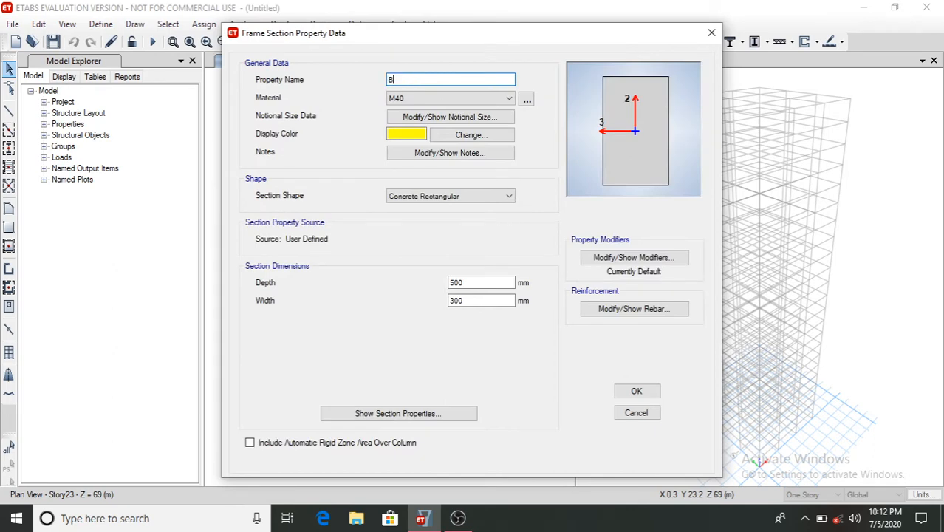
text(550*350)
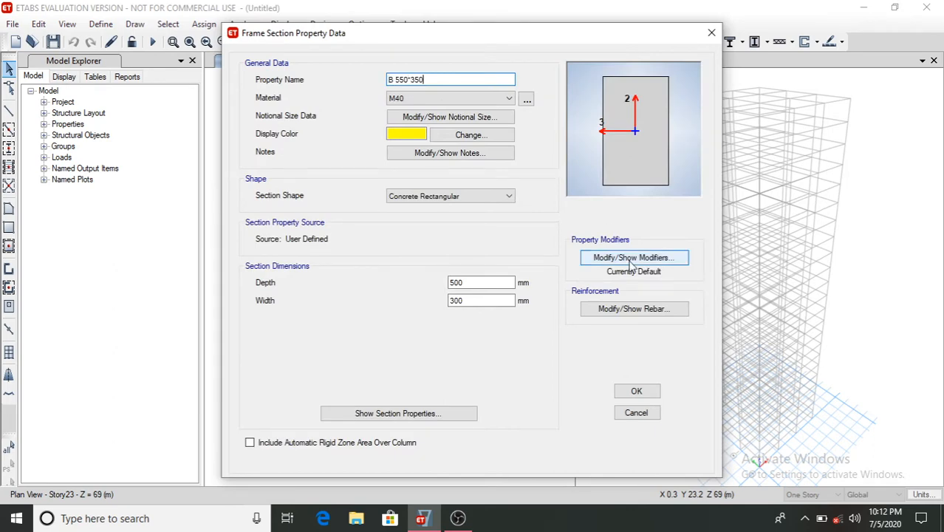
click(470, 283)
key(BackSpace)
key(BackSpace)
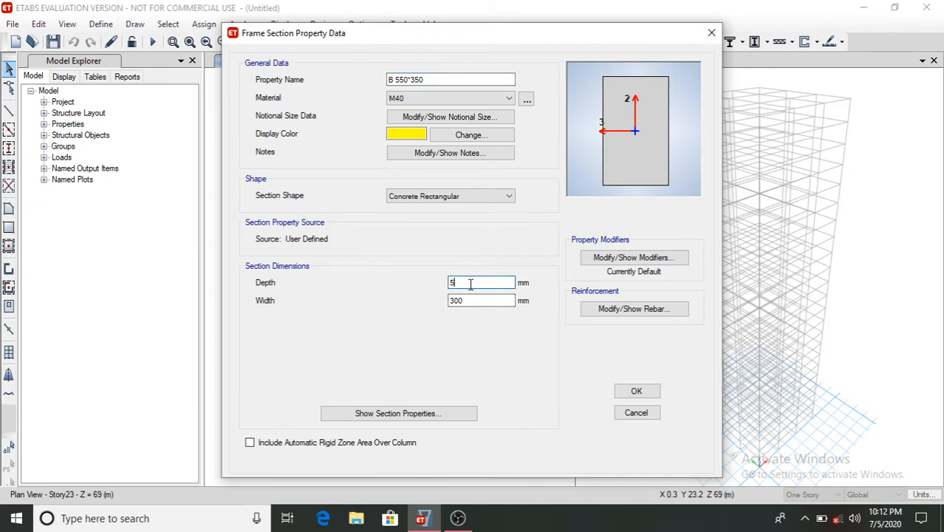
text(50)
click(473, 302)
key(BackSpace)
key(BackSpace)
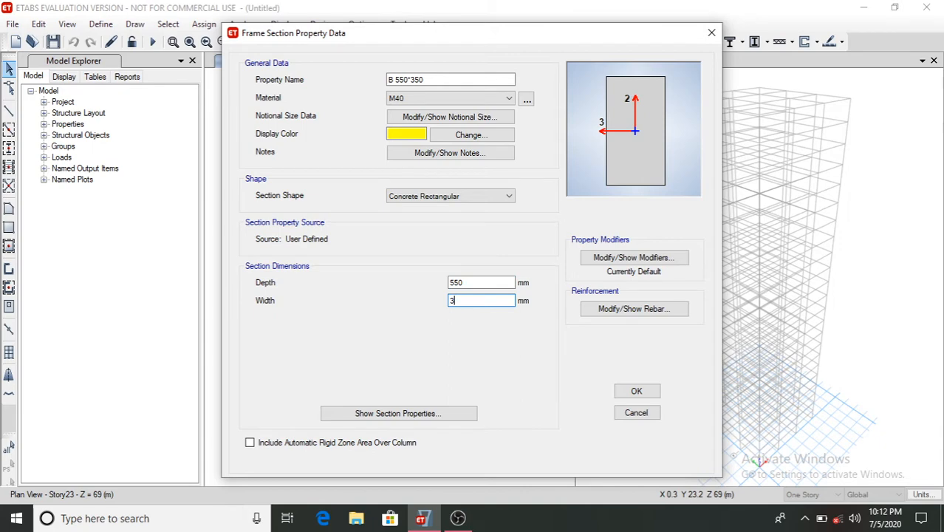
text(50)
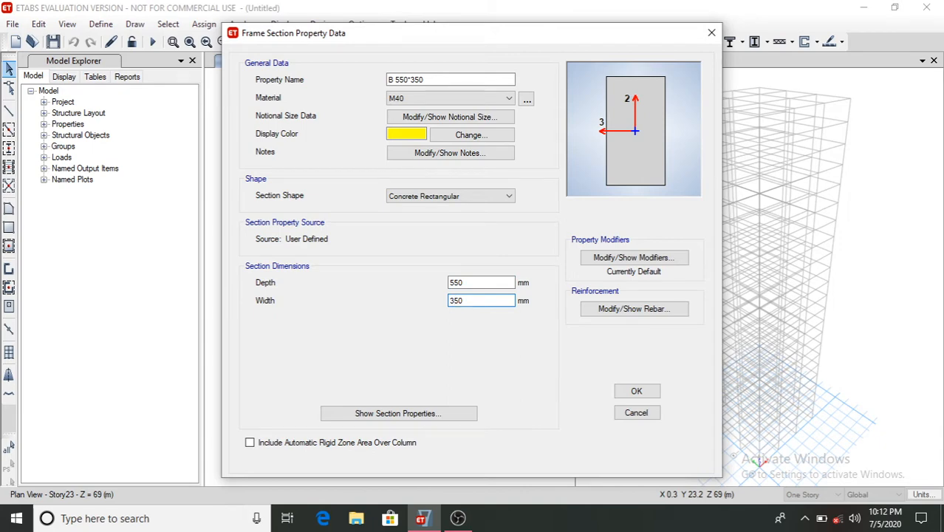
click(643, 393)
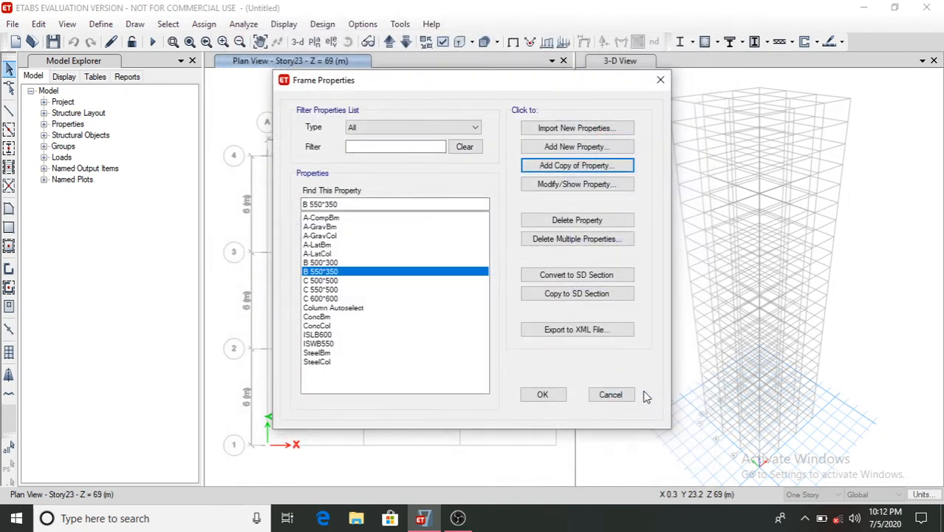
- Copy the section as B 600*400 with depth 600 mm and width 400 mm
click(574, 166)
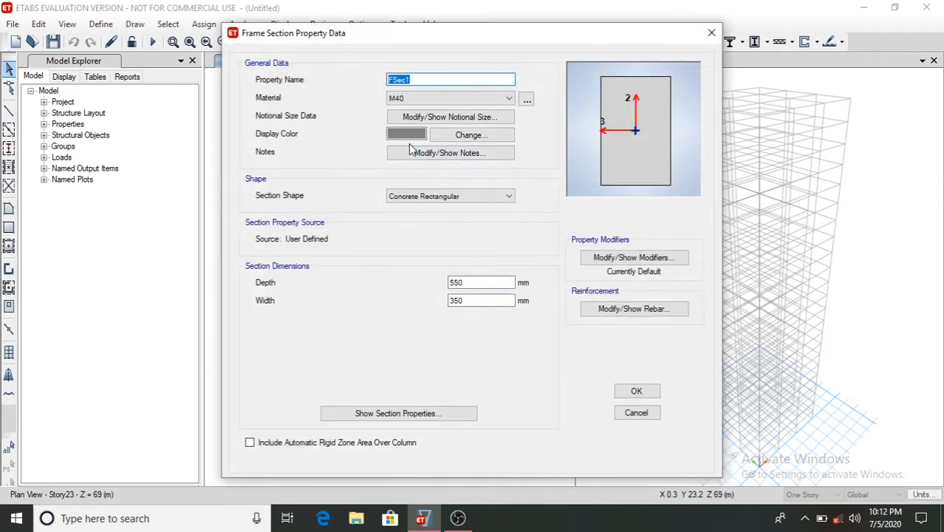
text(B 600*400)
click(483, 281)
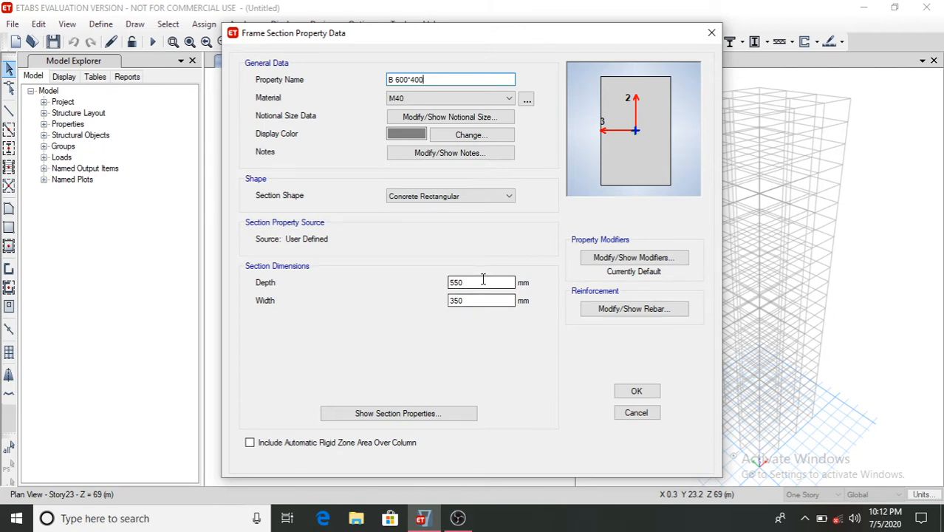
key(BackSpace)
key(BackSpace)
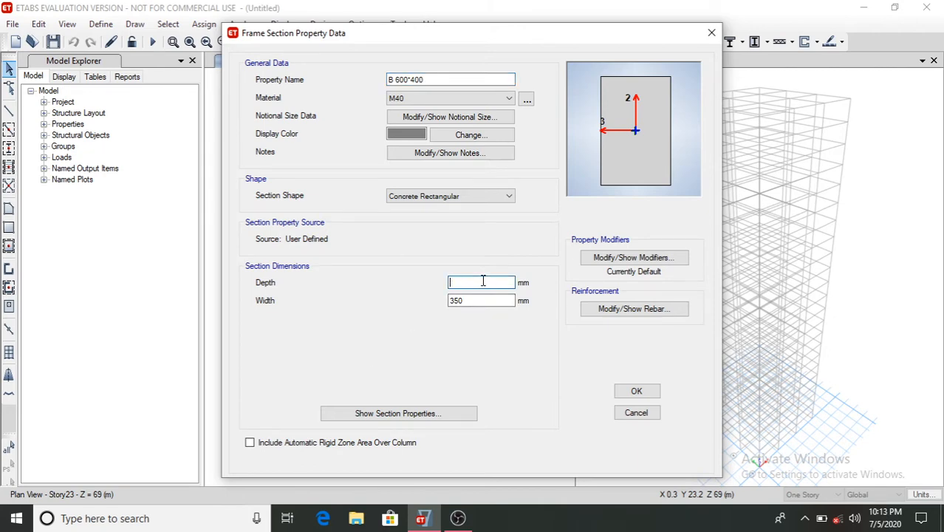
text(60)
click(479, 301)
key(BackSpace)
key(BackSpace)
key(BackSpace)
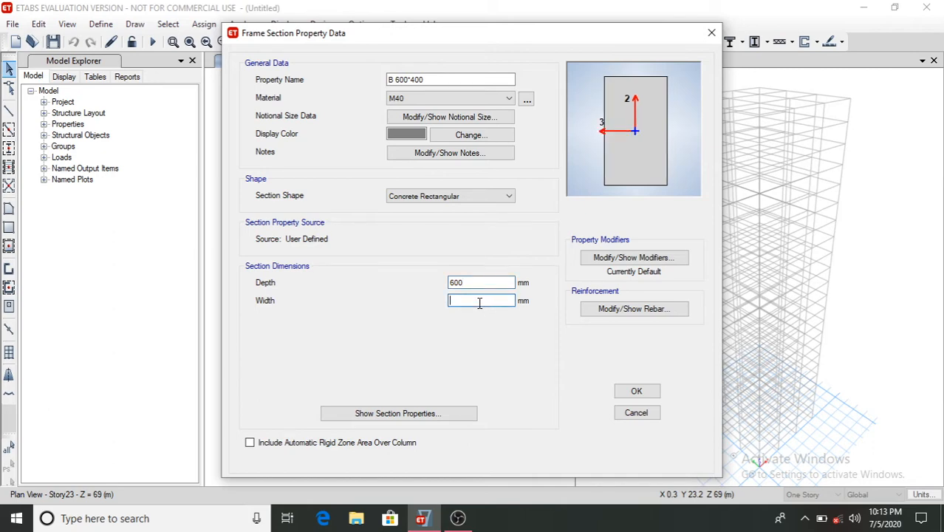
text(400)
click(646, 393)
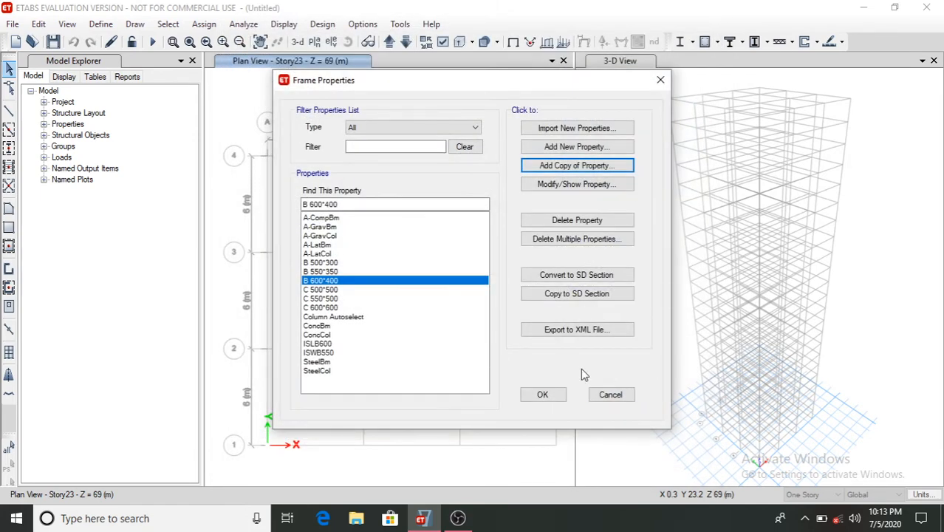
- Add an Auto Select section named Beam Autoselect with Concrete as the design type
click(570, 147)
click(372, 311)
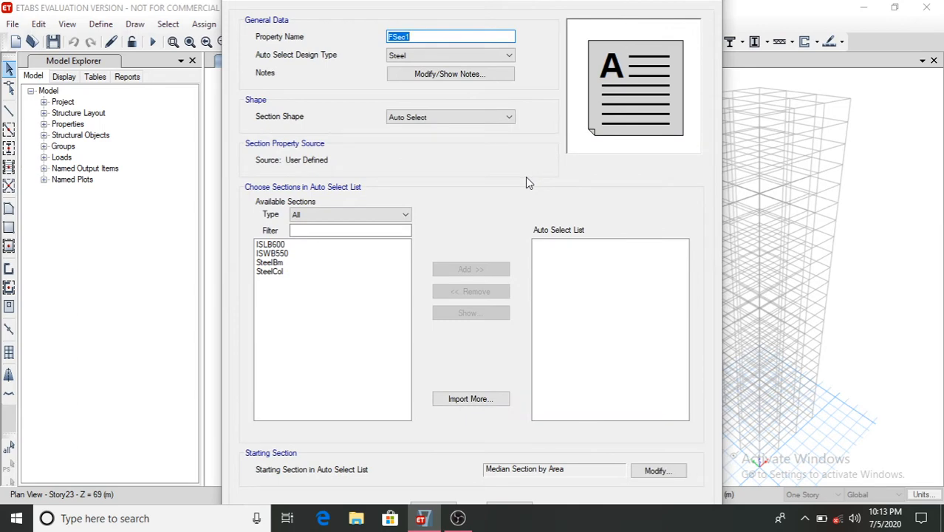
text(Beam Autoselect)
click(487, 54)
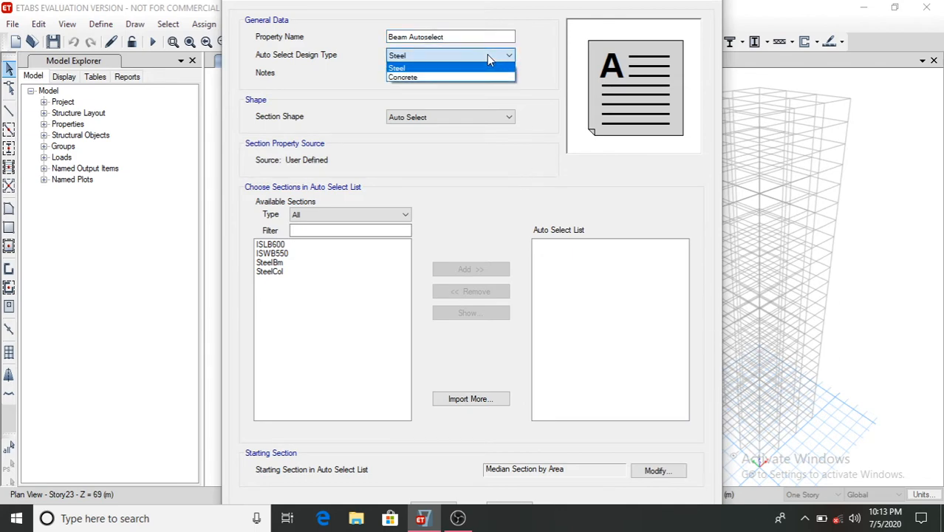
click(447, 78)
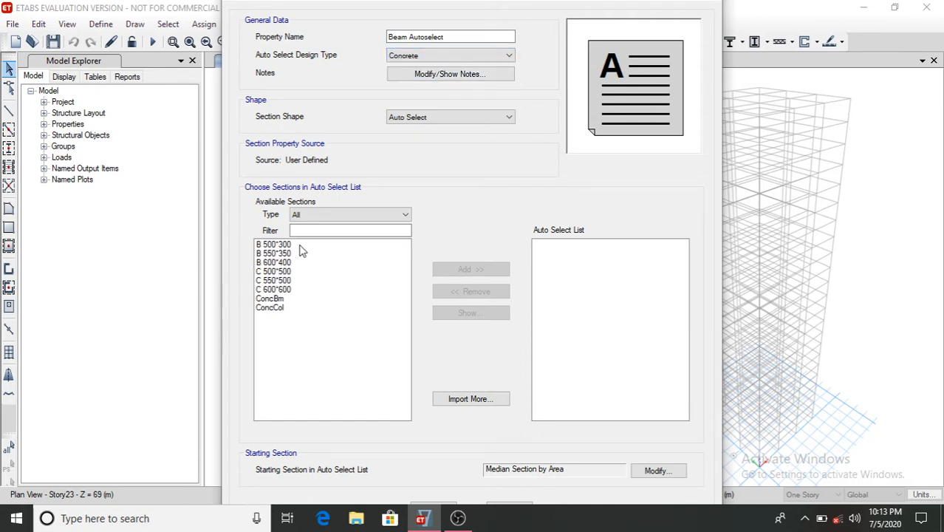
- Add the B 500*300, B 550*350 and B 600*400 sections to the Beam Autoselect list and close the frame properties
drag(302, 244, 302, 265)
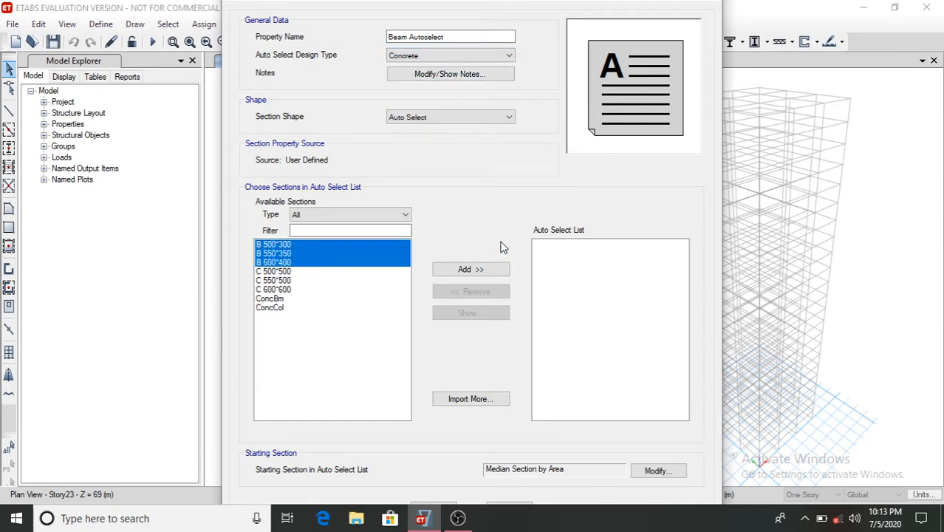
click(481, 268)
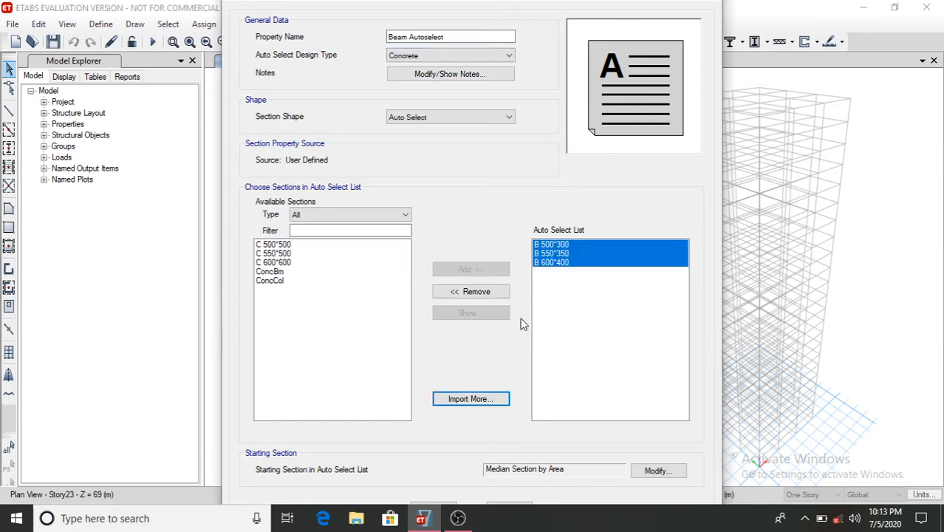
click(451, 505)
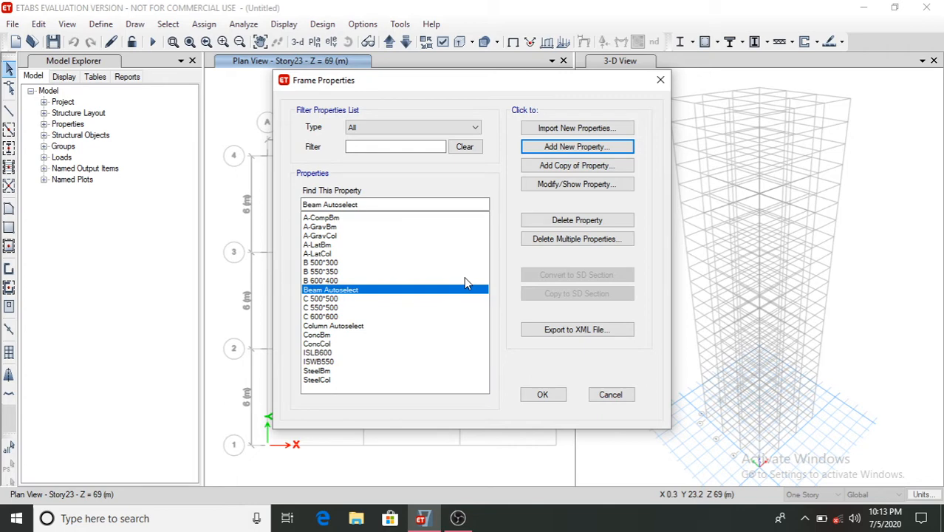
click(551, 397)
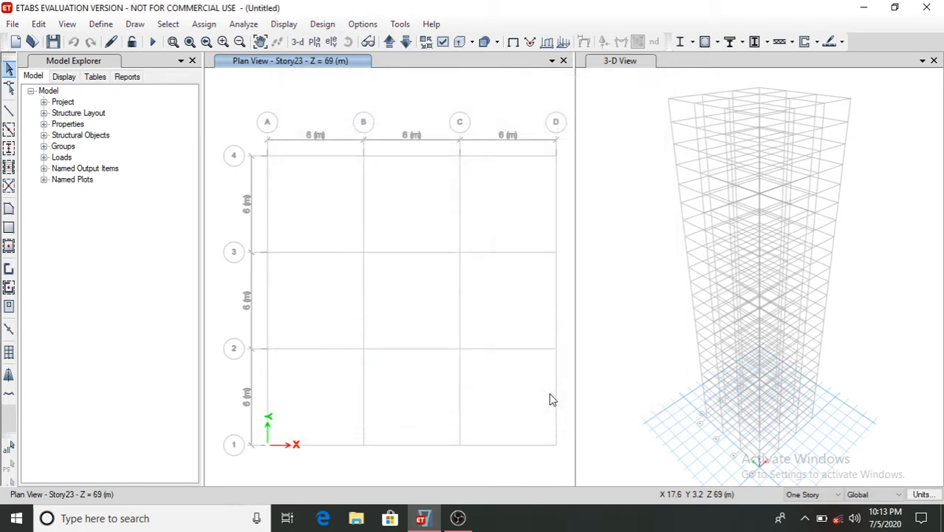
- Add a new slab section property named Slab 150
click(89, 25)
mouse_move(223, 68)
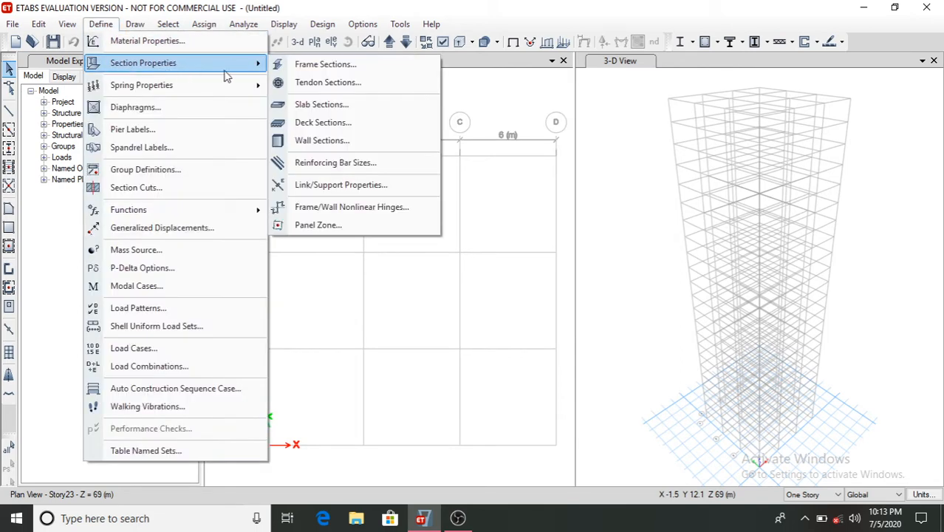
click(345, 104)
click(508, 210)
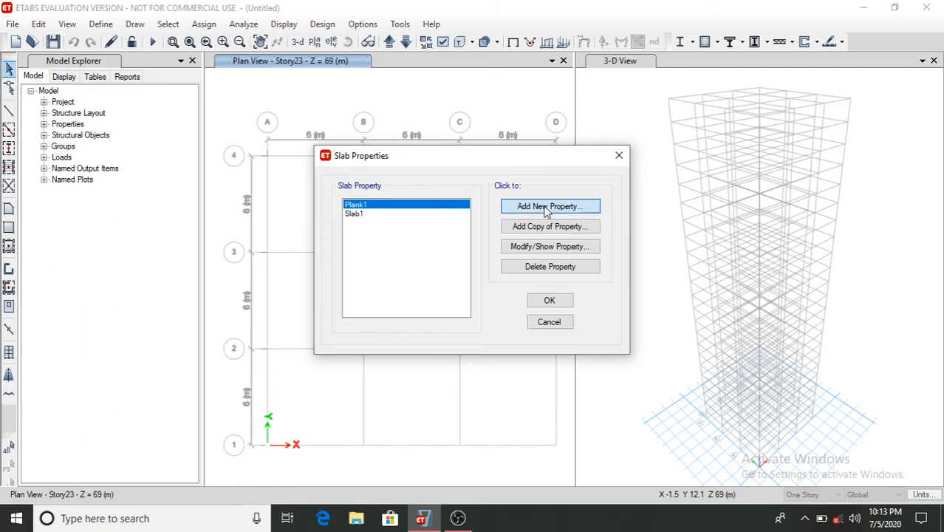
click(511, 110)
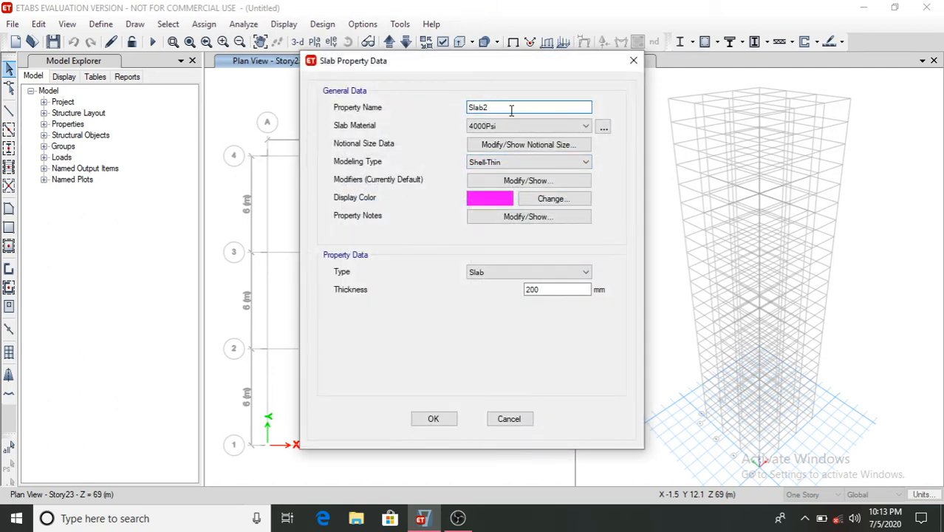
text(150)
- Set the slab thickness to 150 mm and the slab material to M40, then close the slab properties
click(556, 288)
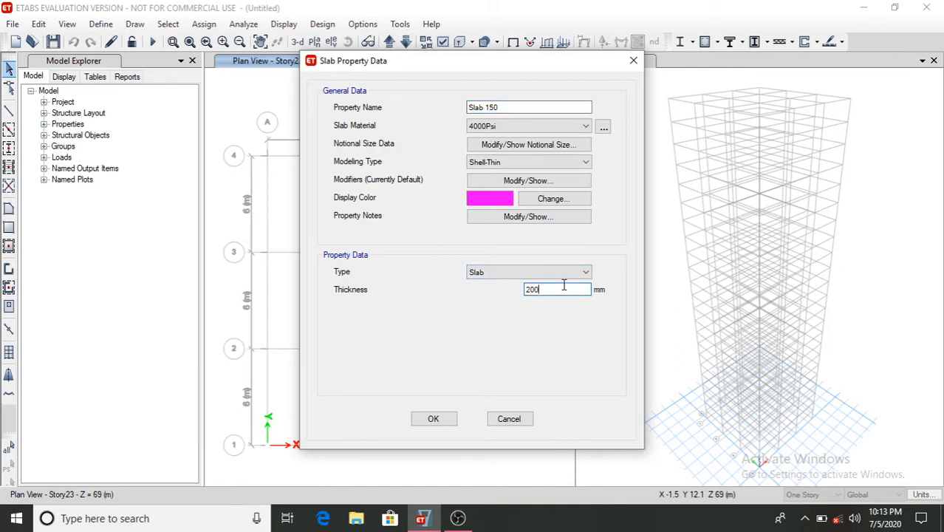
key(BackSpace)
key(BackSpace)
key(BackSpace)
text(15)
click(510, 126)
click(517, 171)
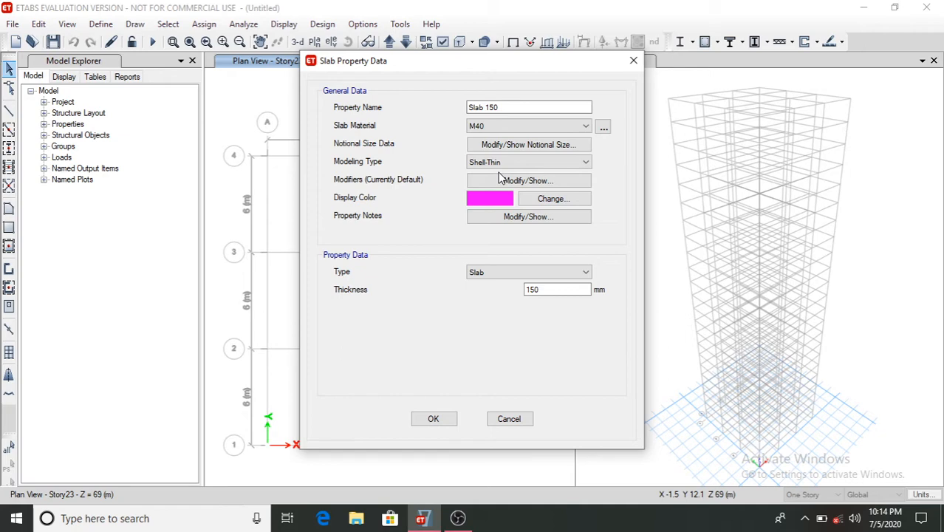
click(433, 418)
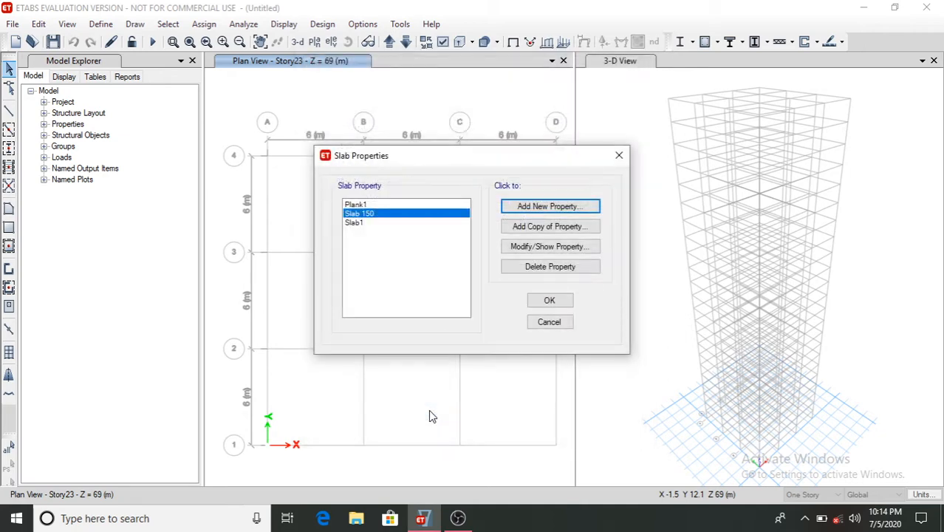
click(551, 301)
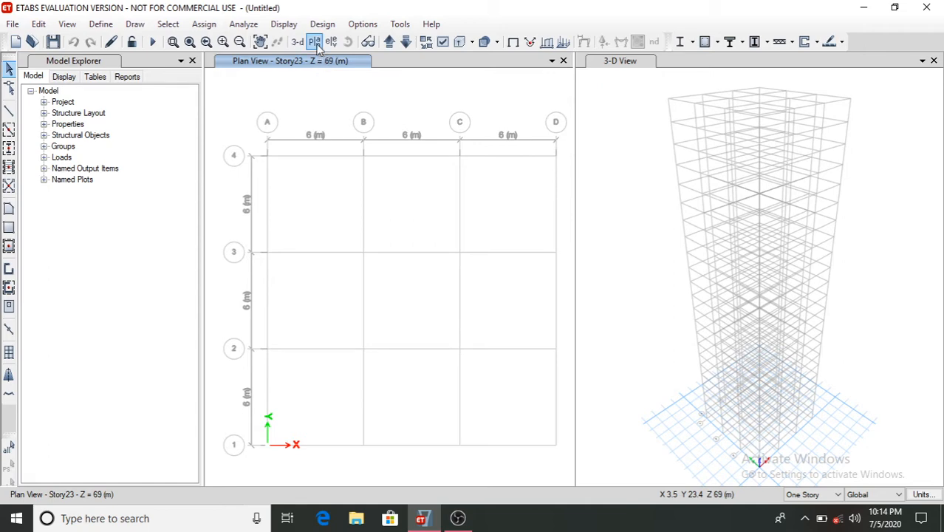
- Place columns at all grid intersections of Story1 using Column Autoselect, applied to similar stories
click(392, 43)
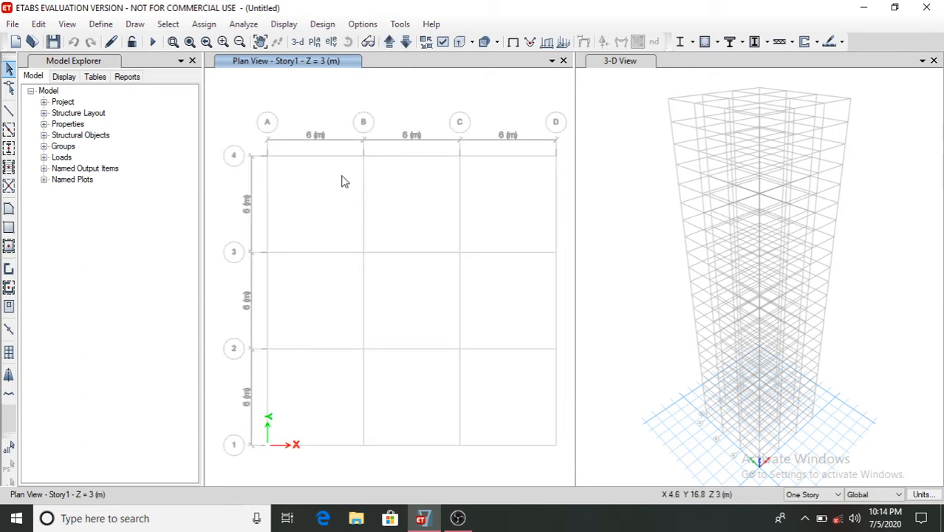
click(10, 149)
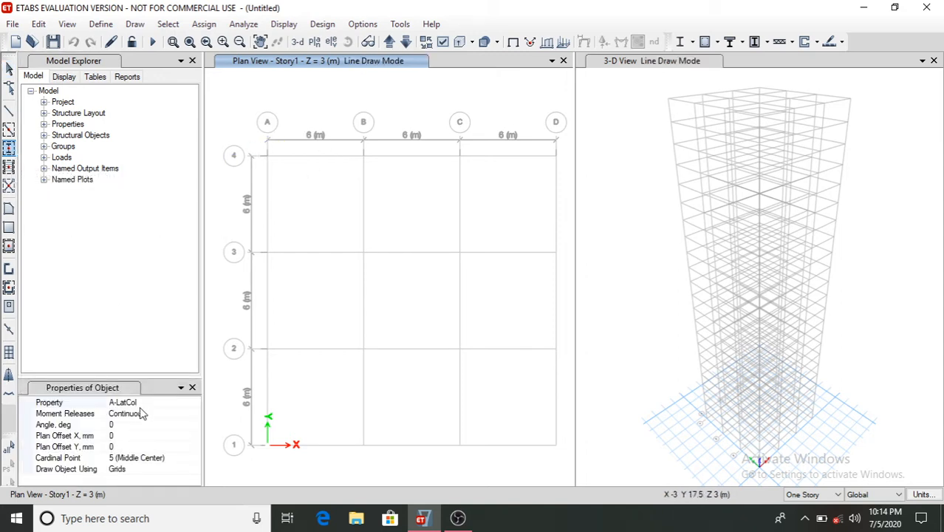
click(137, 403)
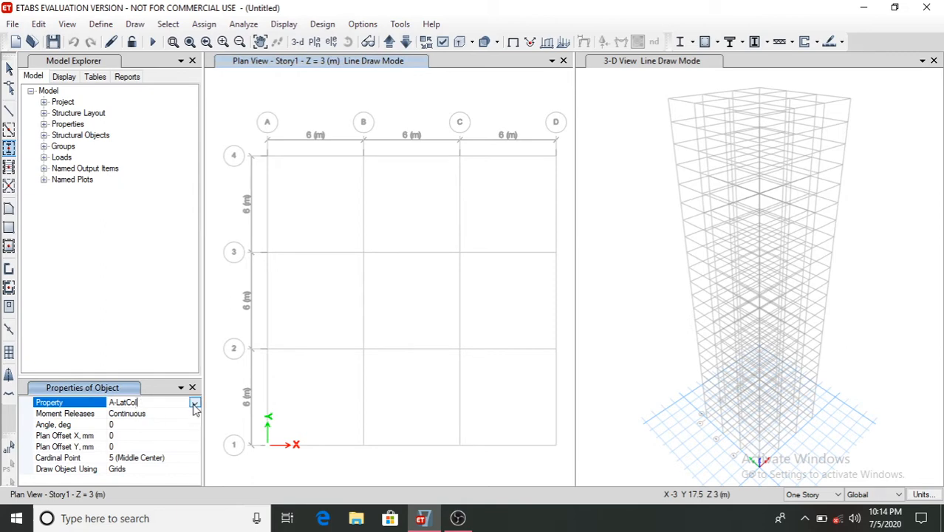
click(195, 402)
scroll(157, 445, down, 3)
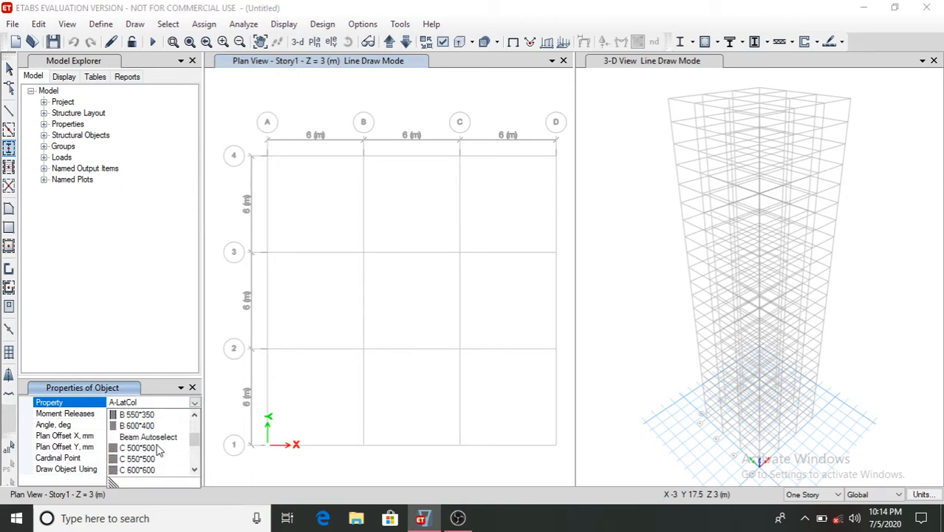
click(151, 448)
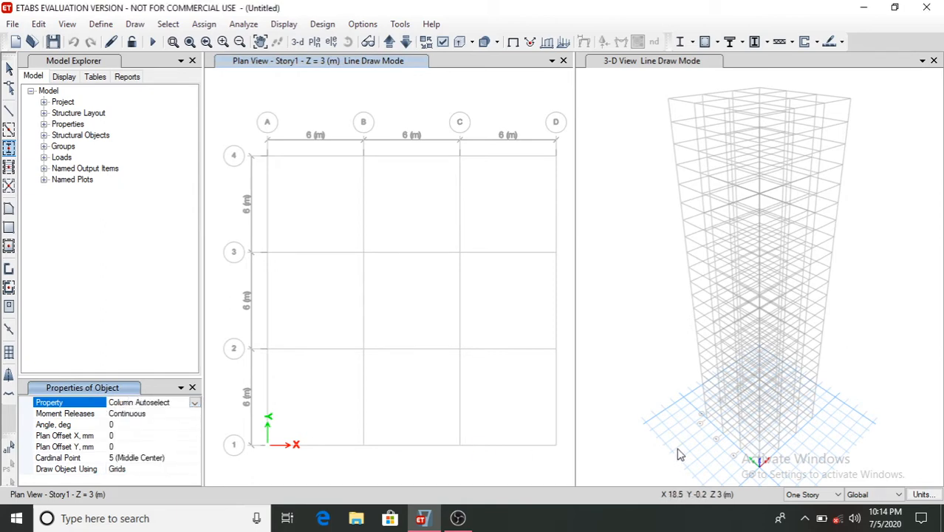
click(820, 497)
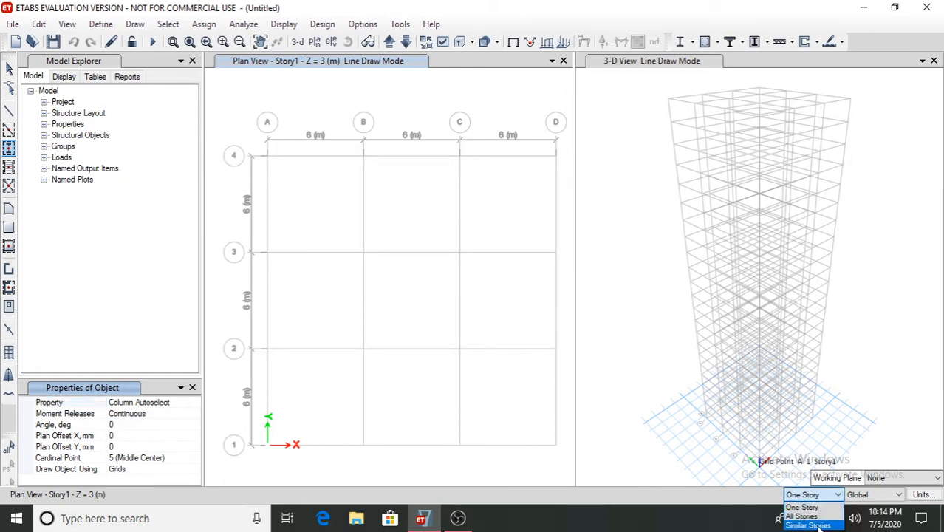
click(810, 526)
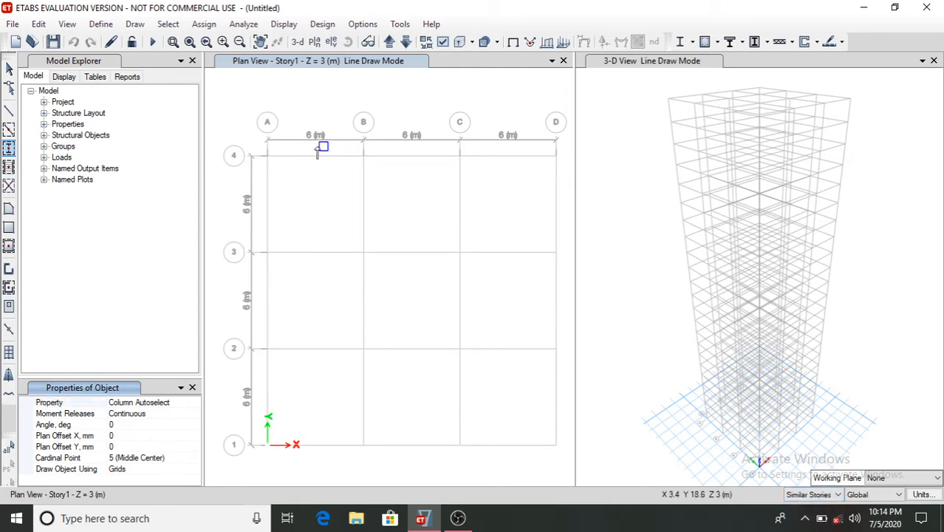
mouse_move(251, 143)
mouse_down()
mouse_move(421, 355)
mouse_move(552, 462)
mouse_move(566, 461)
mouse_up()
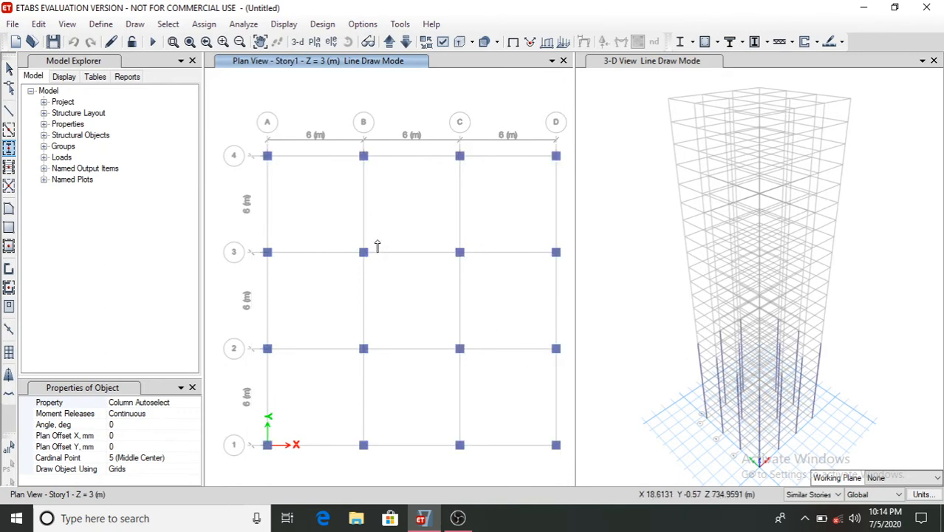
- Draw beams along all grid lines of Story1 using the Beam Autoselect property
click(9, 131)
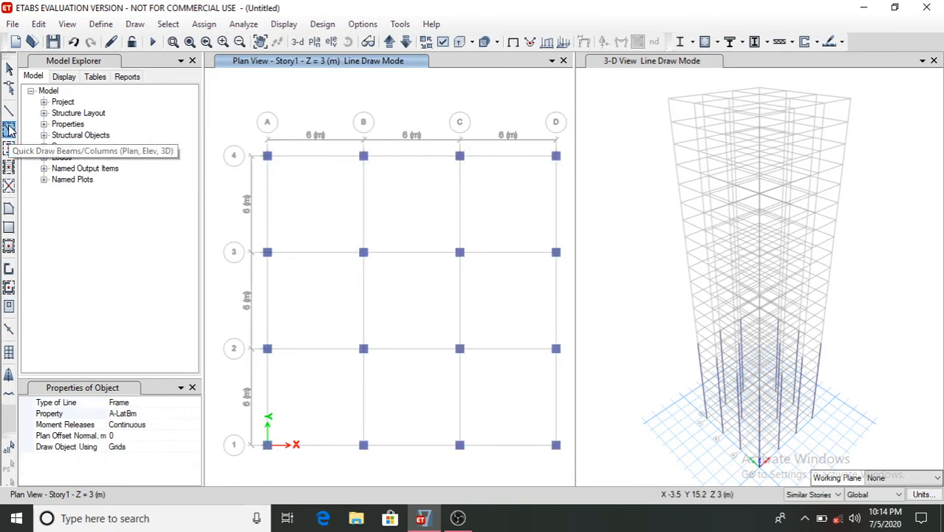
click(141, 414)
click(194, 415)
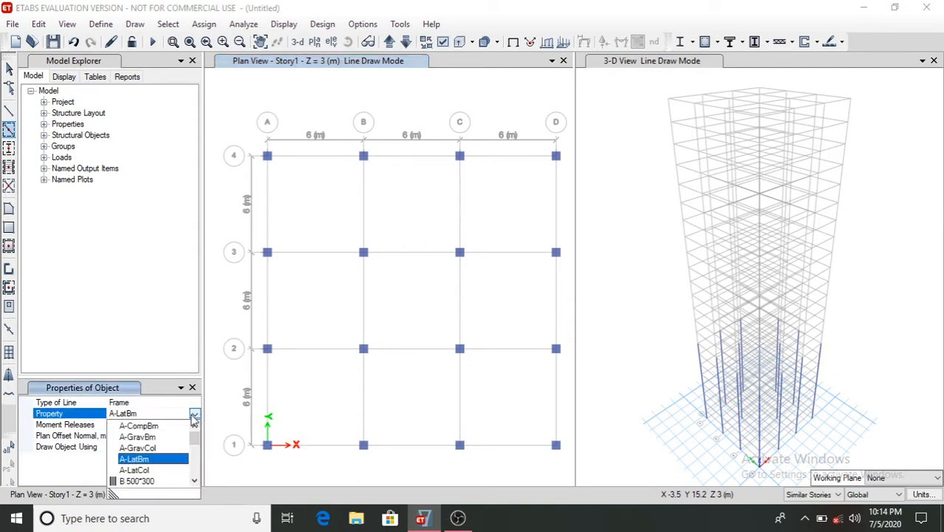
scroll(166, 464, down, 2)
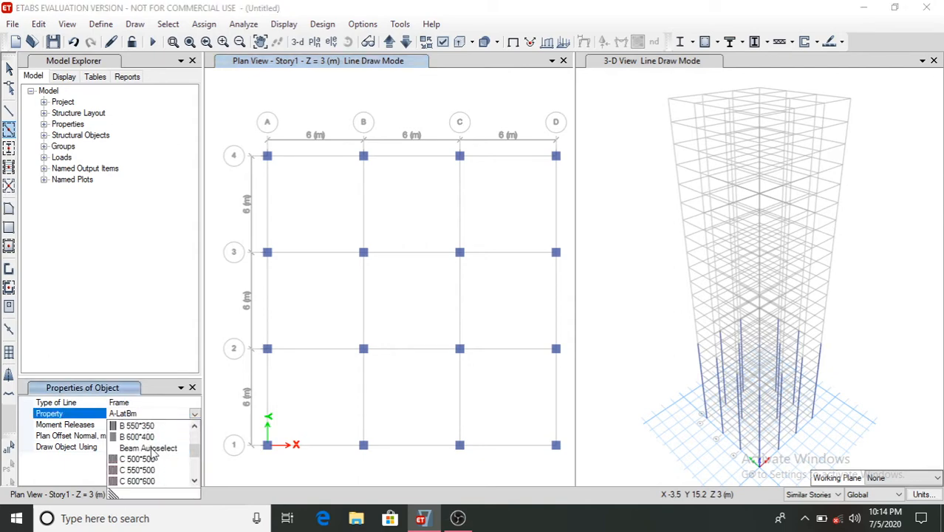
click(150, 448)
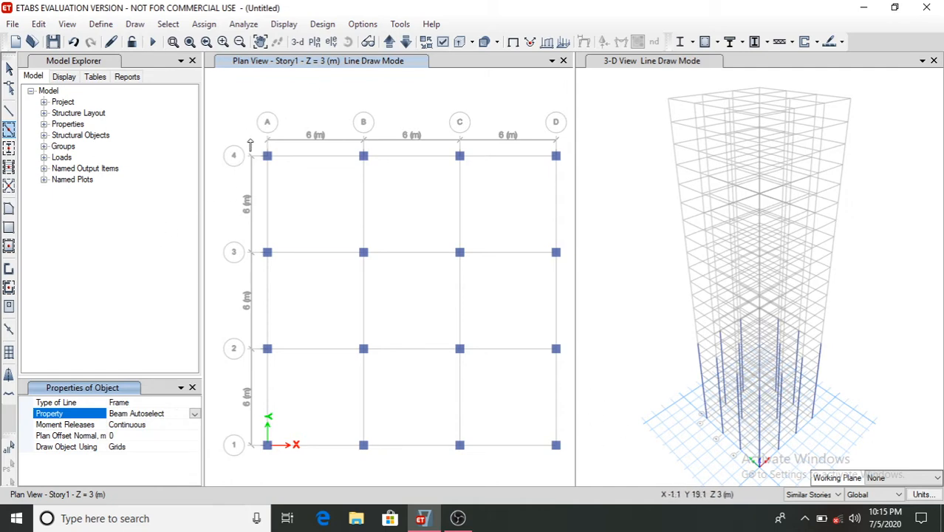
mouse_move(250, 144)
mouse_down()
mouse_move(477, 413)
mouse_move(567, 468)
mouse_move(551, 464)
mouse_up()
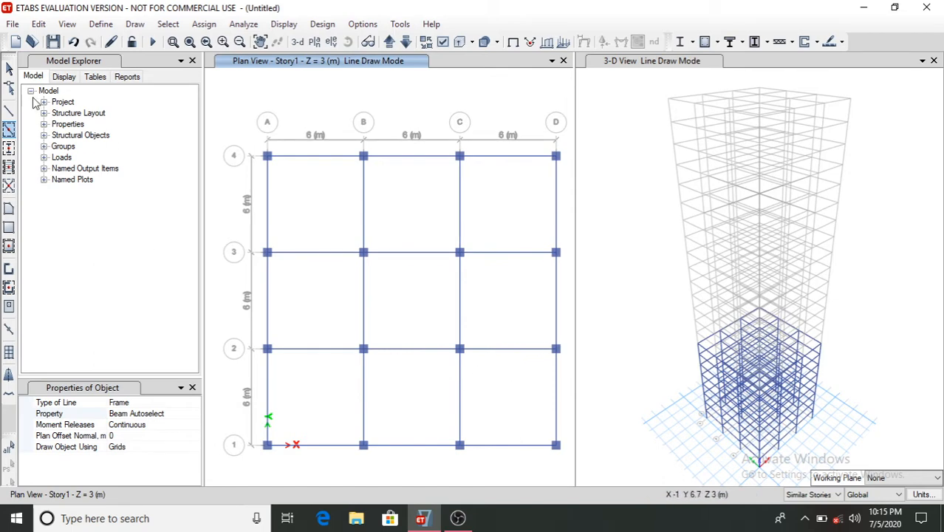
- Fill all nine bays of Story1 with floor slabs using the Slab 150 property
click(8, 270)
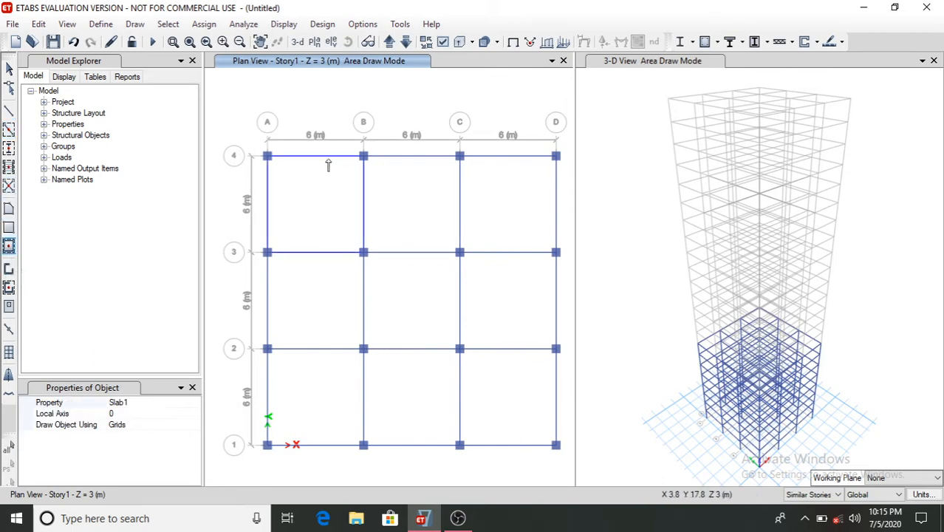
click(122, 404)
click(194, 402)
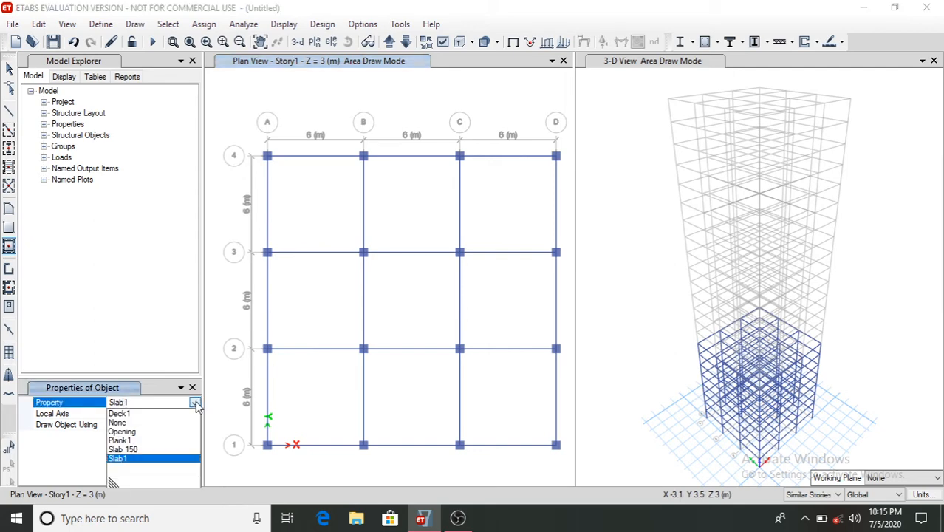
click(141, 450)
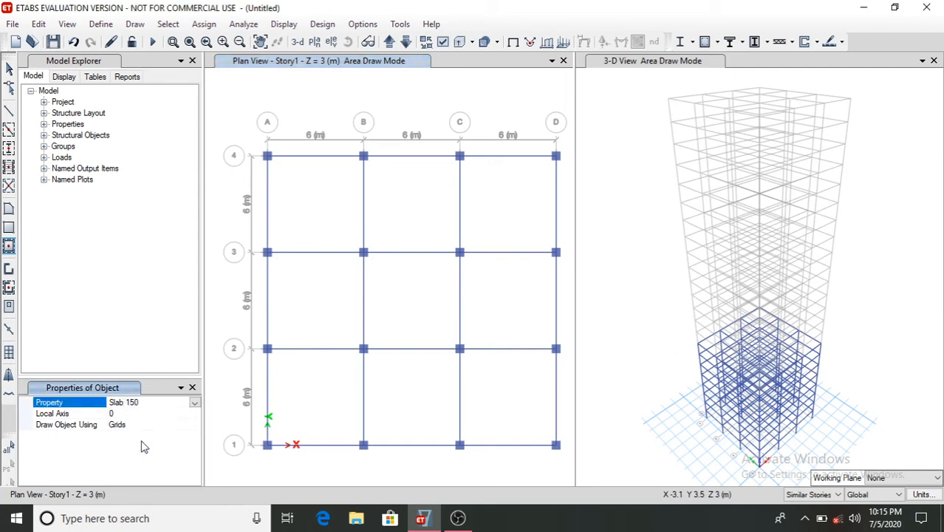
click(312, 206)
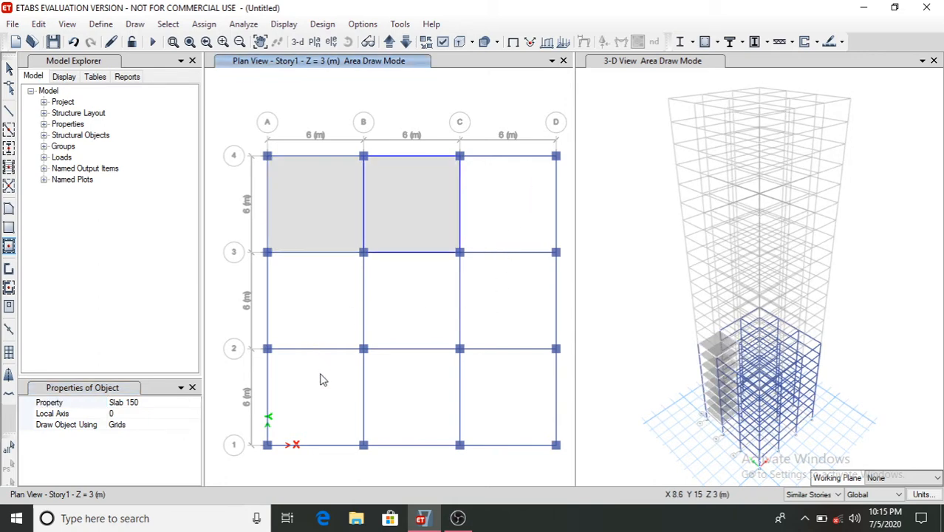
click(511, 396)
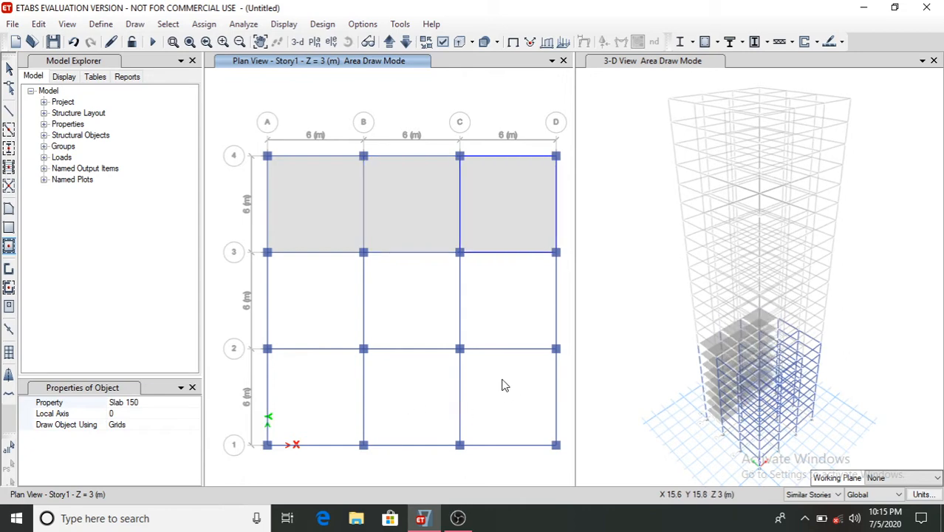
click(495, 300)
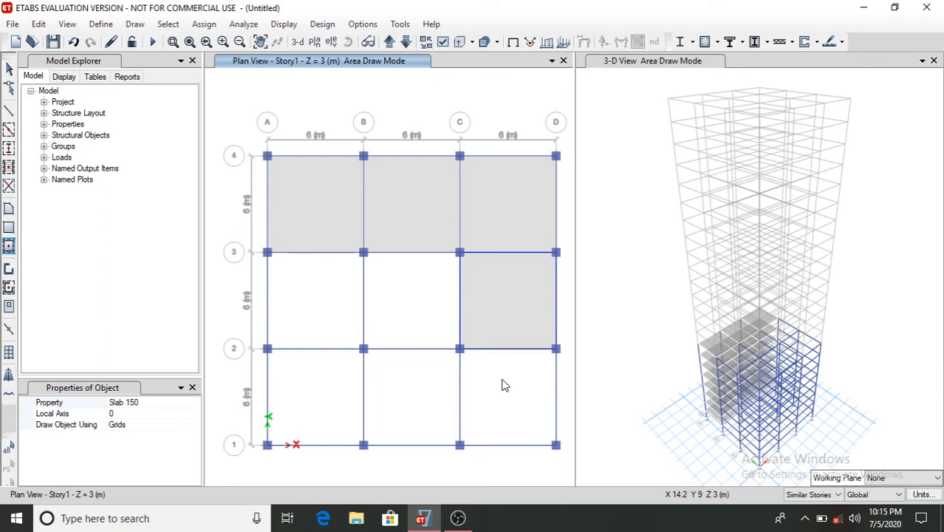
click(409, 292)
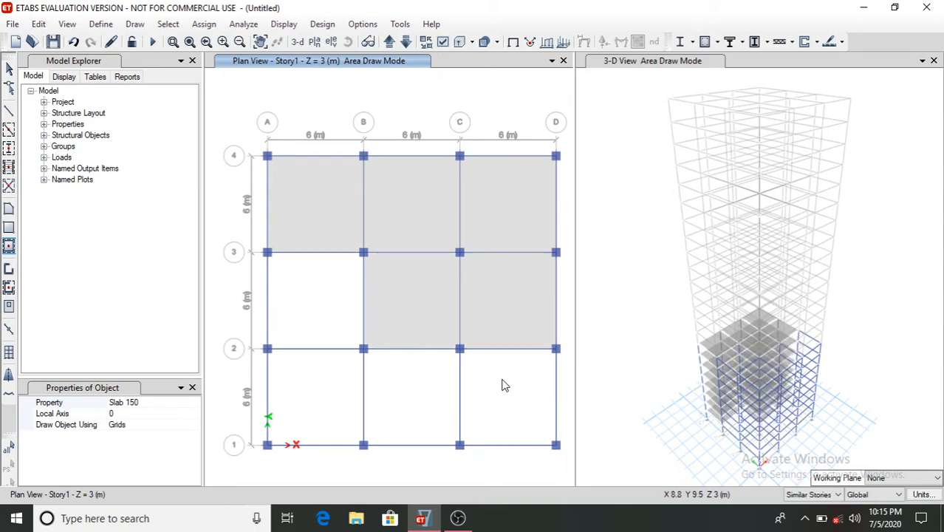
click(306, 304)
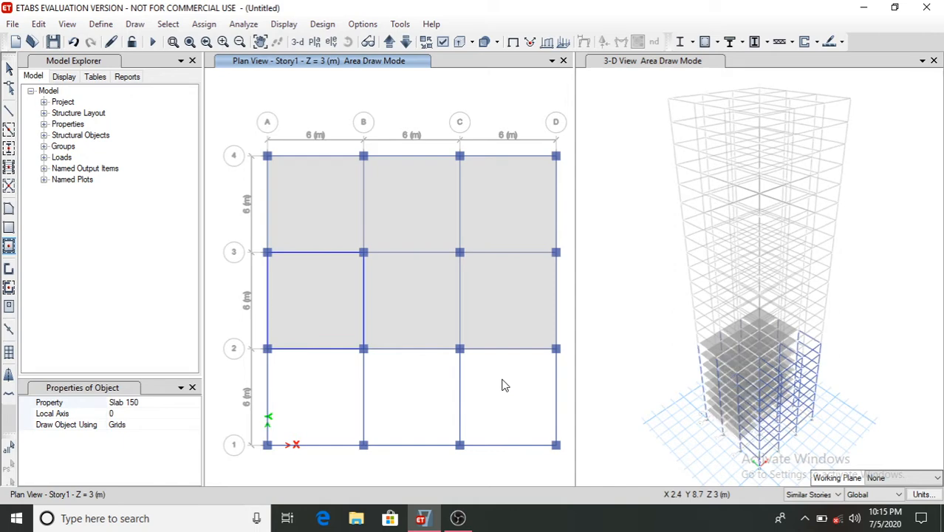
click(318, 419)
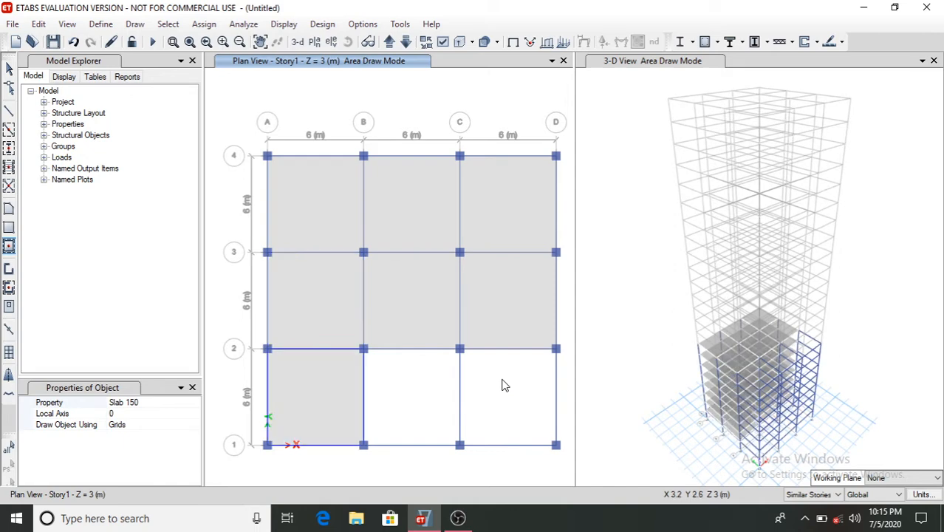
click(403, 396)
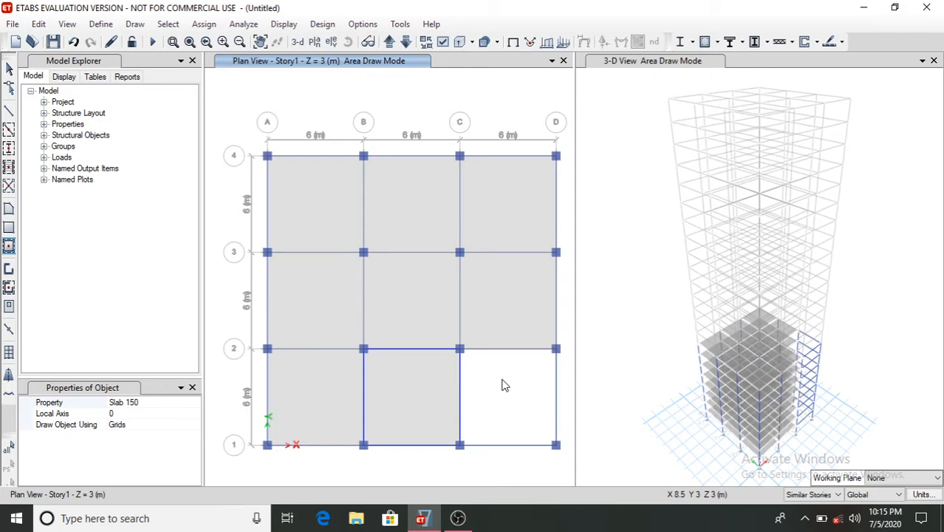
click(501, 384)
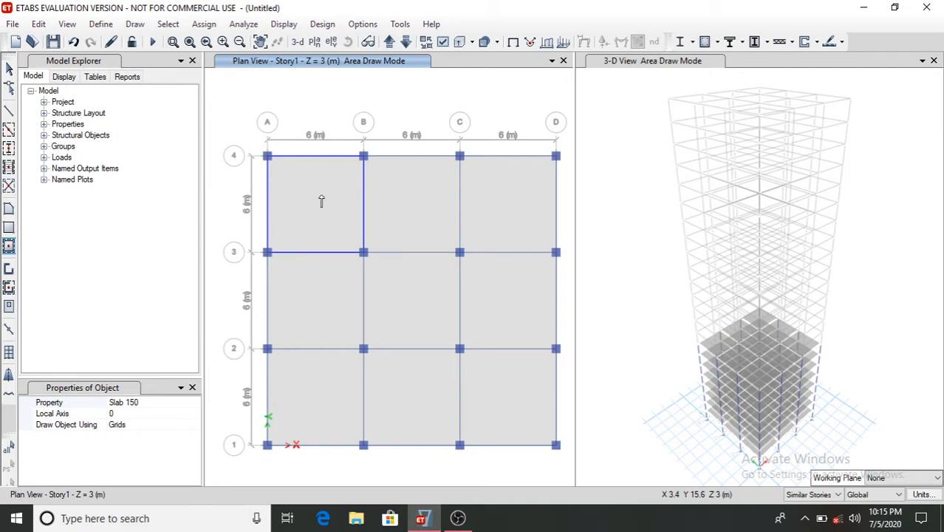
- Switch to the Story9 plan and place Column Autoselect columns at all grid intersections except A-4 and D-1
click(318, 42)
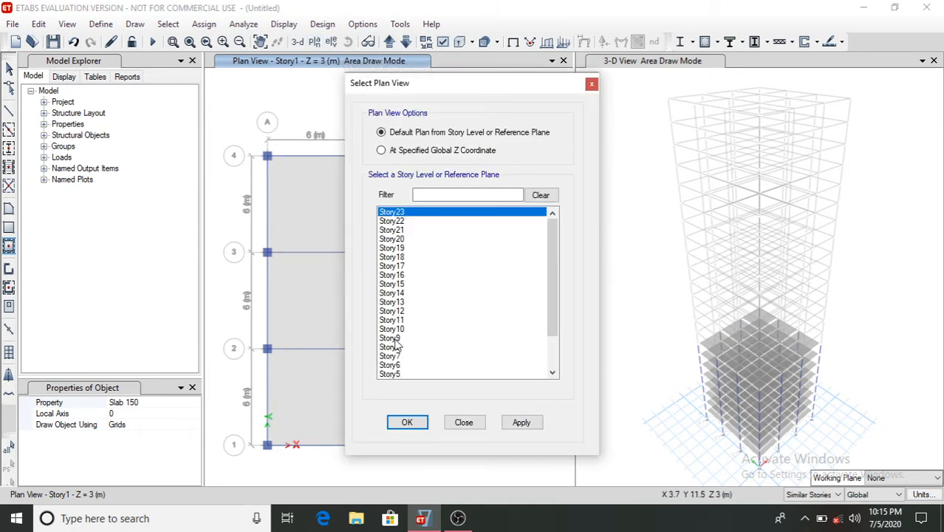
click(392, 338)
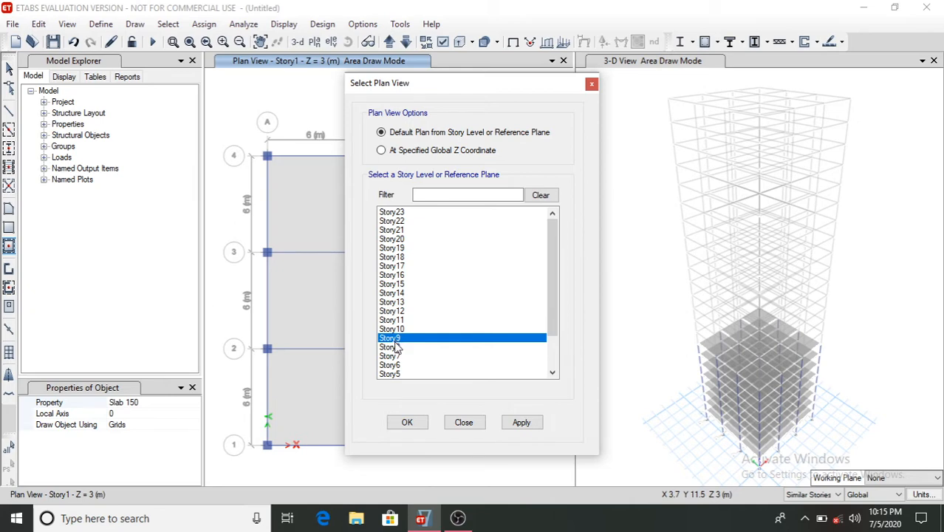
click(408, 423)
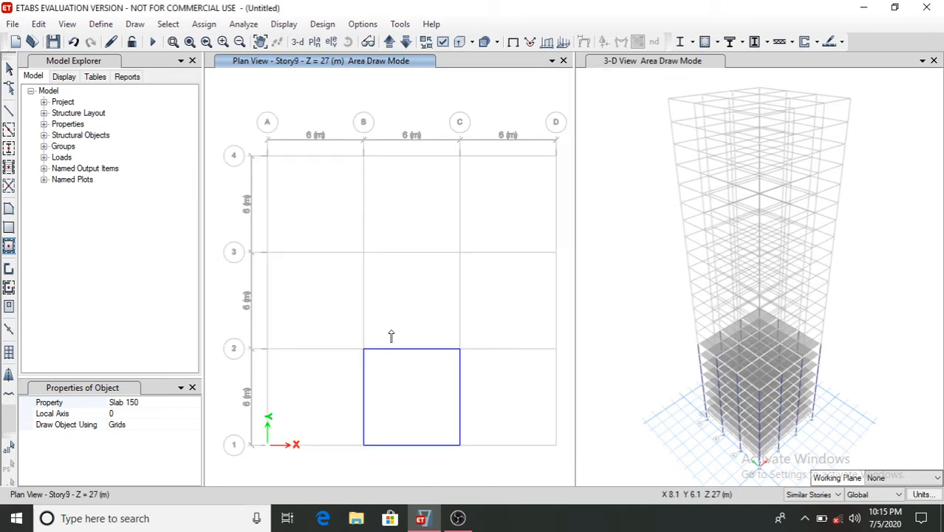
click(9, 148)
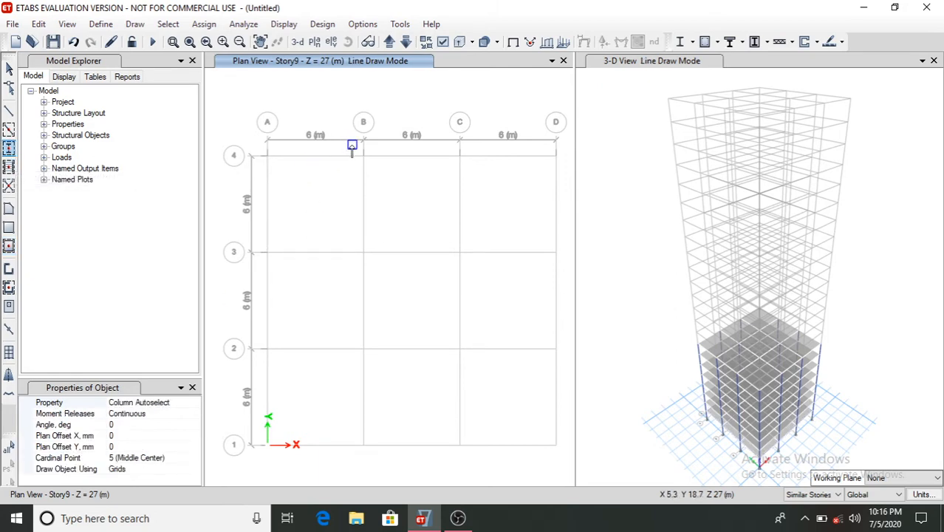
drag(353, 145, 568, 375)
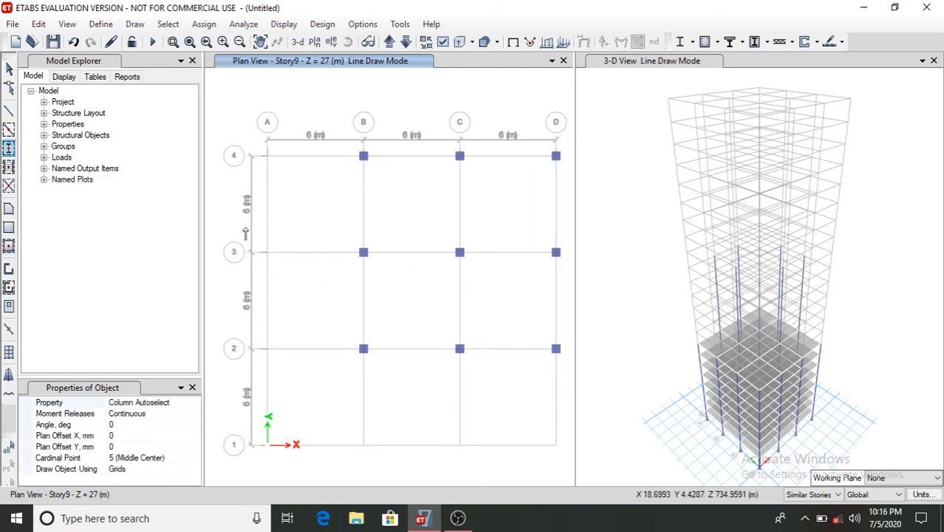
drag(256, 235, 479, 474)
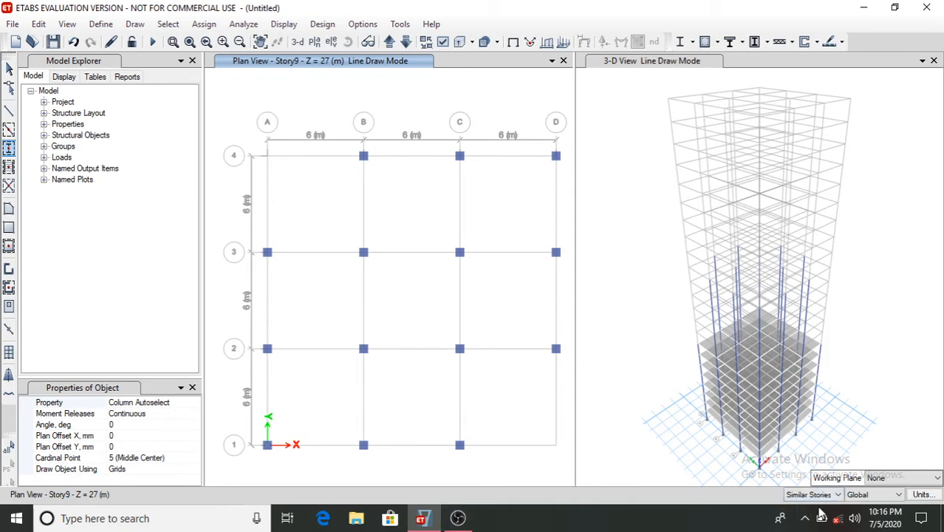
- Draw Beam Autoselect beams along the Story9 grid lines connecting those columns, leaving out the A-4 and D-1 corners
click(8, 129)
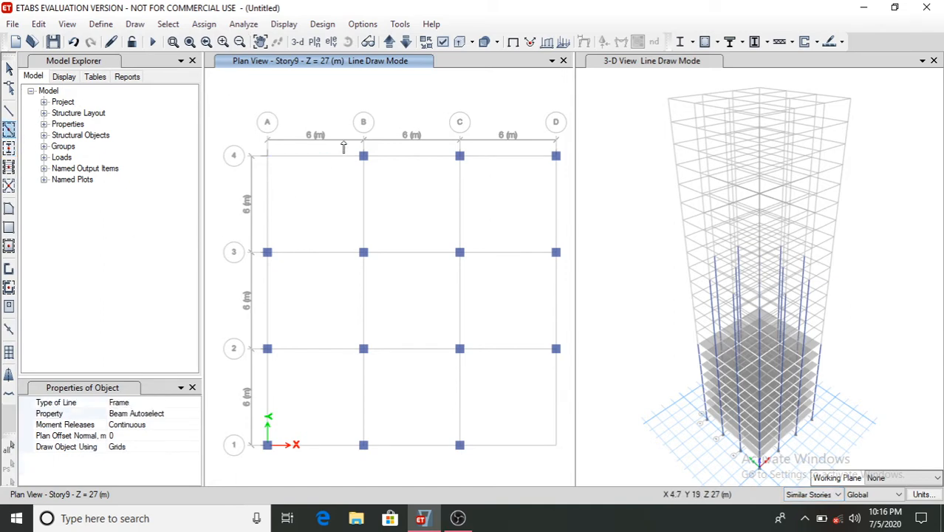
mouse_move(349, 149)
mouse_down()
mouse_move(436, 222)
mouse_move(569, 379)
mouse_up()
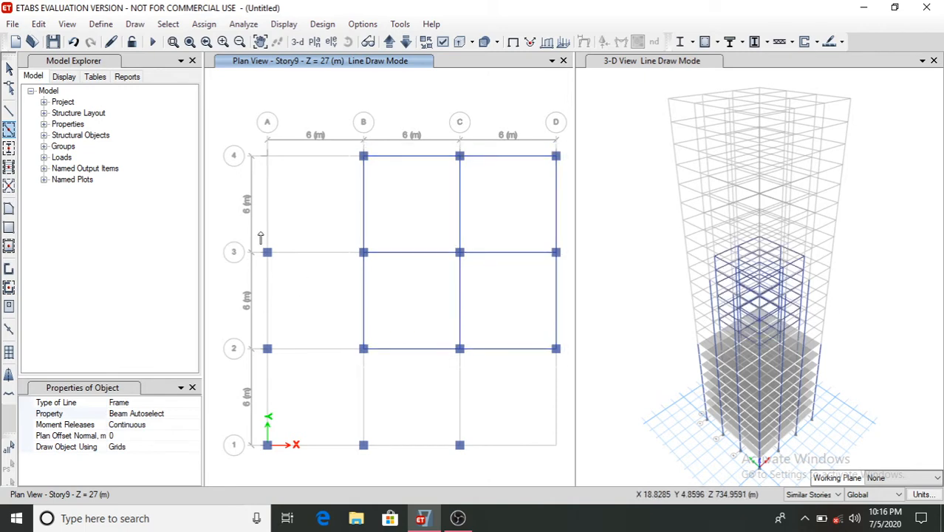
mouse_move(260, 233)
mouse_down()
mouse_move(323, 320)
mouse_move(463, 448)
mouse_up()
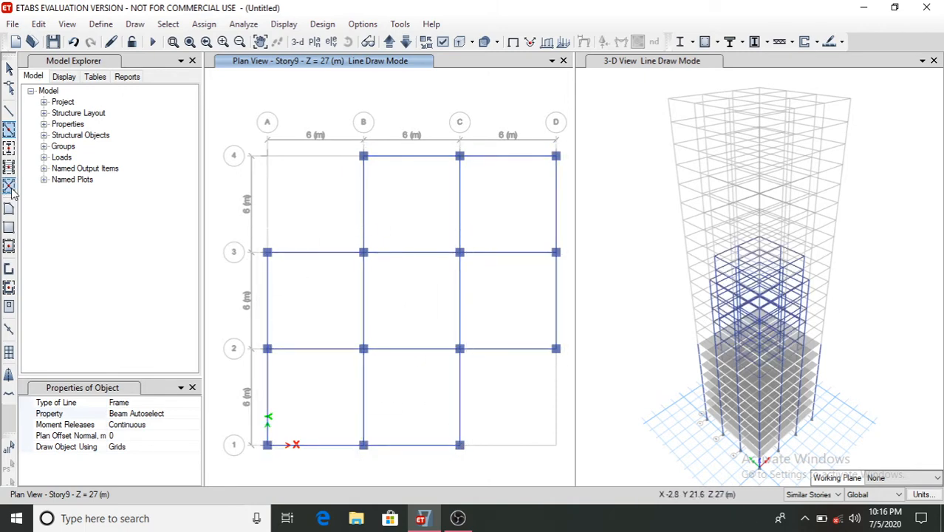
- Fill seven Story9 bays with Slab 150 floors, leaving corner bays A3-B4 and C1-D2 empty
click(9, 247)
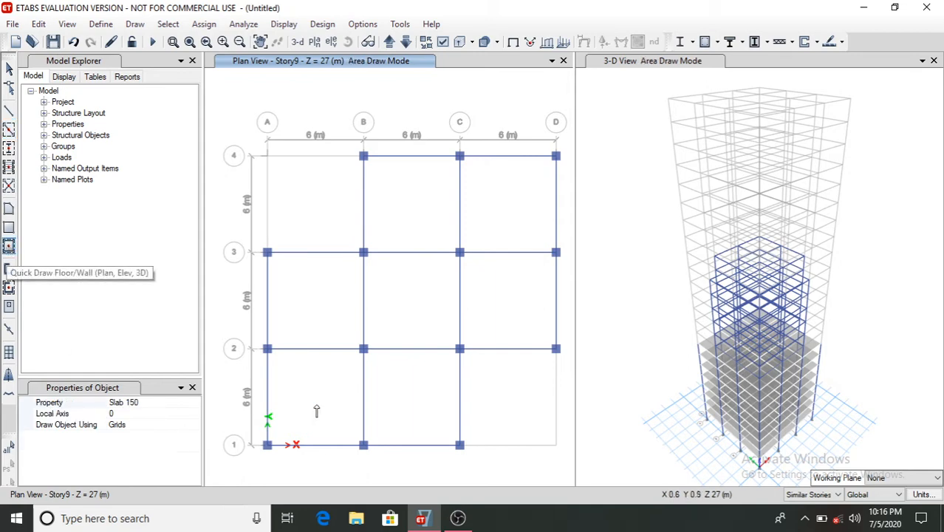
click(416, 197)
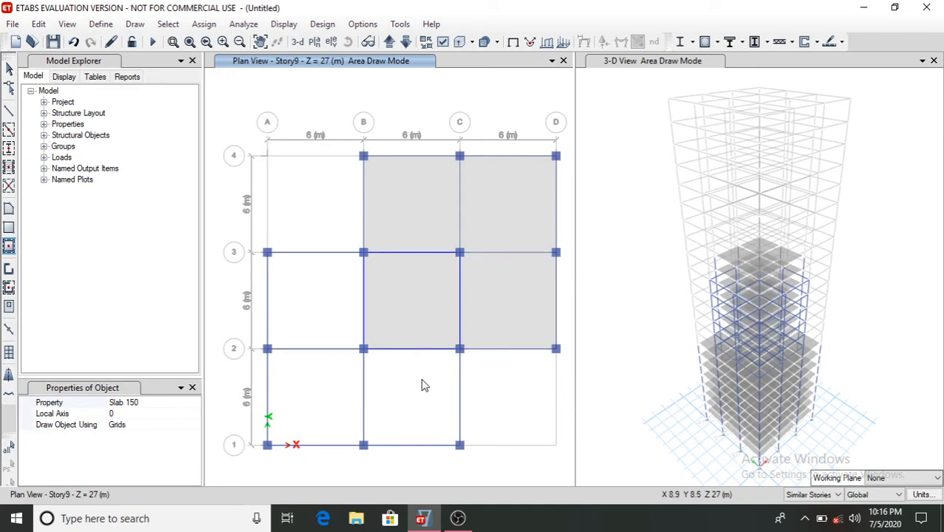
click(322, 294)
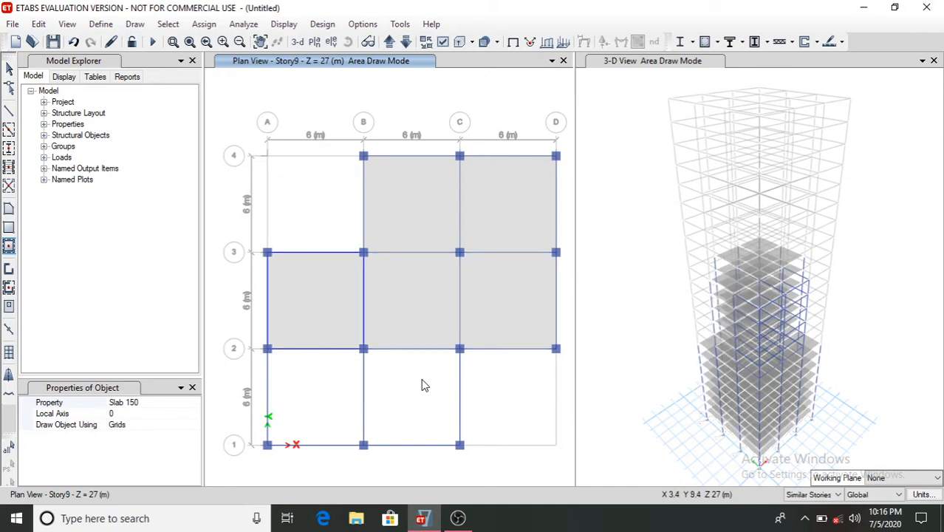
click(313, 408)
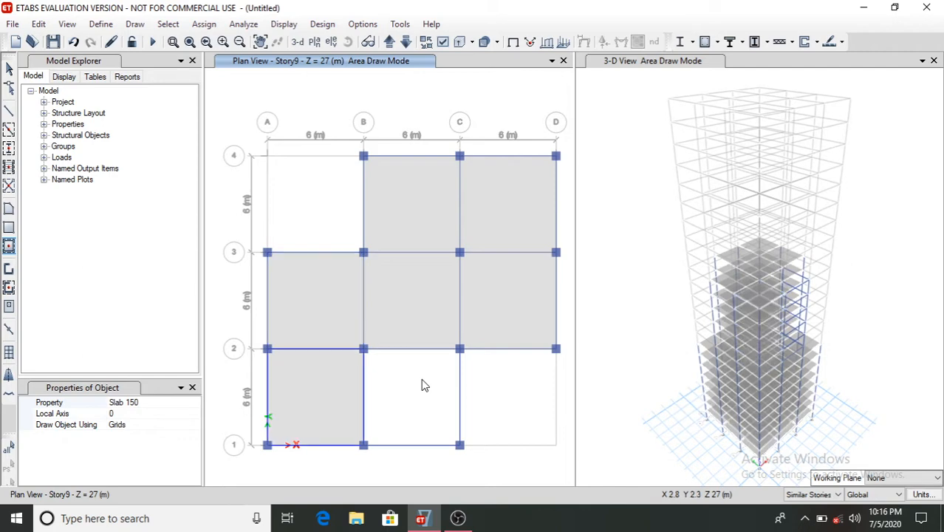
click(422, 399)
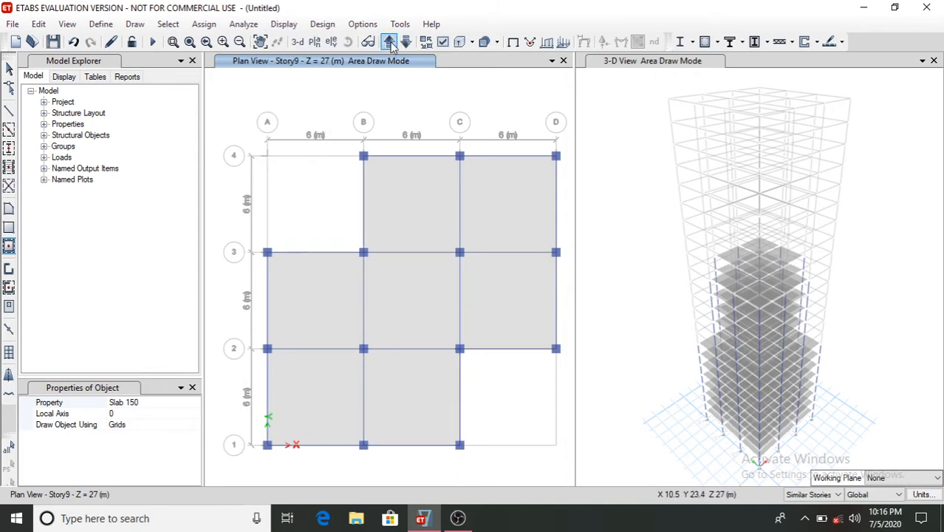
- Switch to the Story15 plan and place columns in a cross pattern, omitting the four corner grid intersections
click(315, 41)
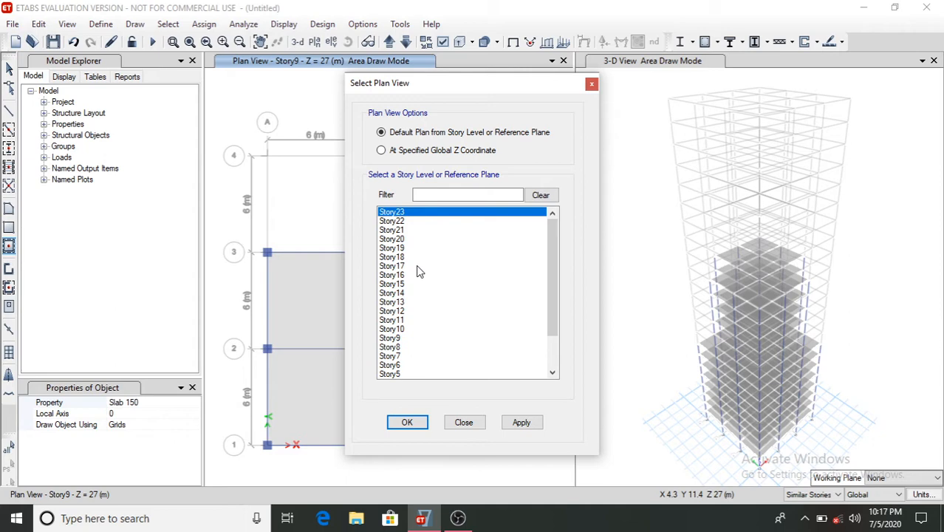
click(403, 284)
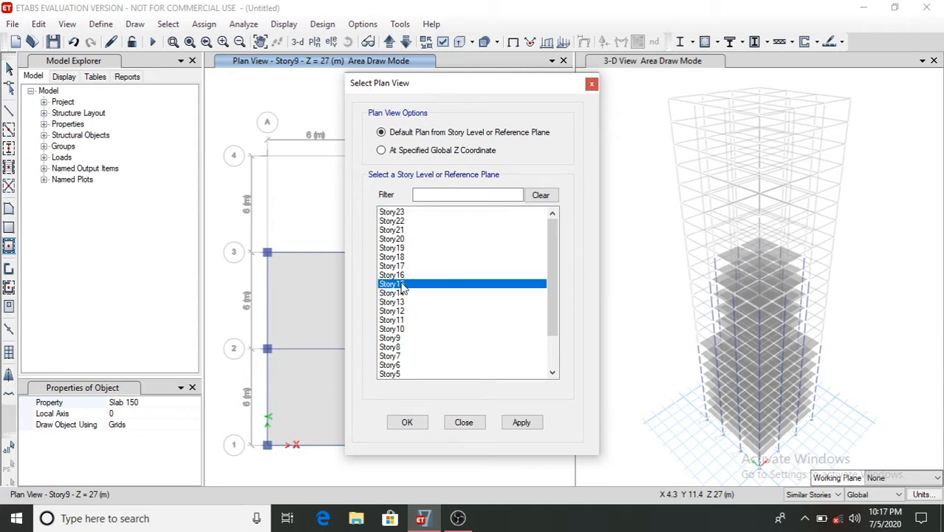
click(418, 426)
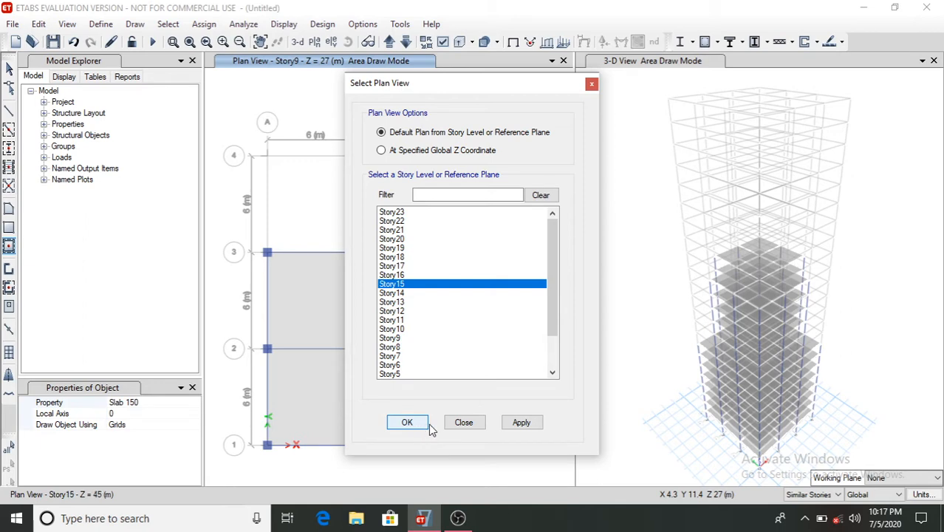
click(10, 148)
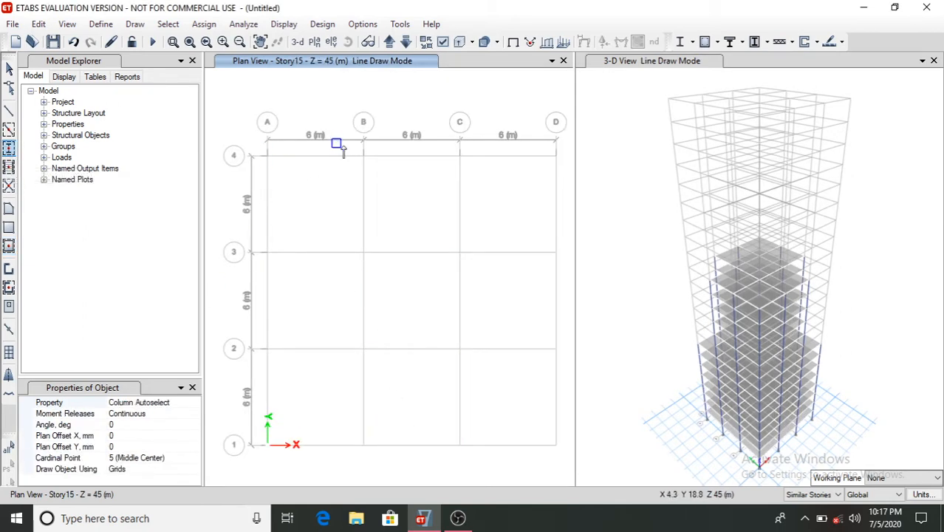
drag(348, 143, 486, 469)
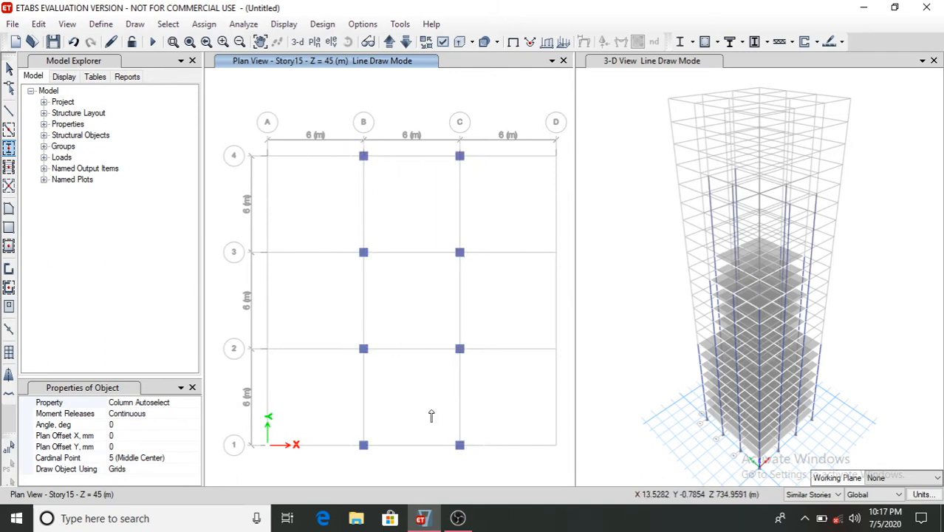
drag(265, 246, 565, 369)
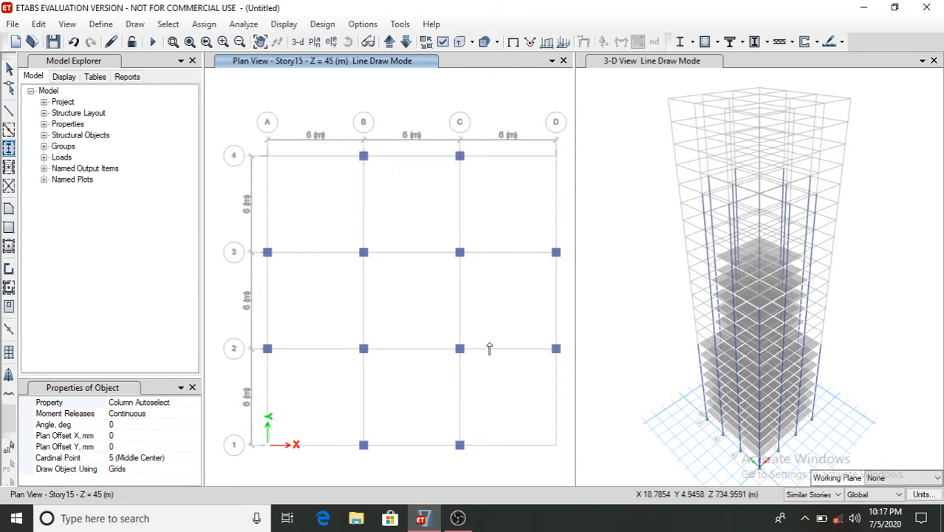
- Draw Beam Autoselect beams along the Story15 grid lines forming the cross-shaped frame
click(9, 128)
drag(347, 151, 471, 446)
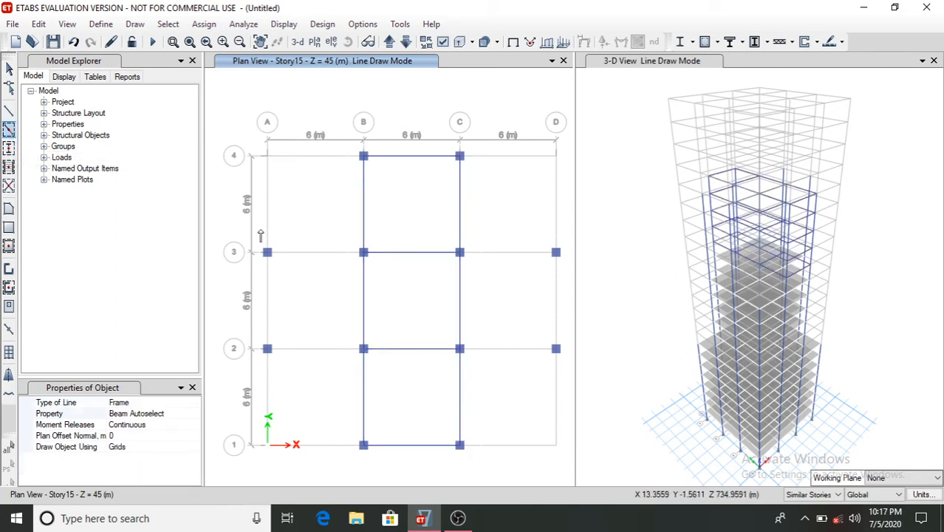
mouse_move(259, 231)
mouse_down()
mouse_move(502, 356)
mouse_move(576, 377)
mouse_up()
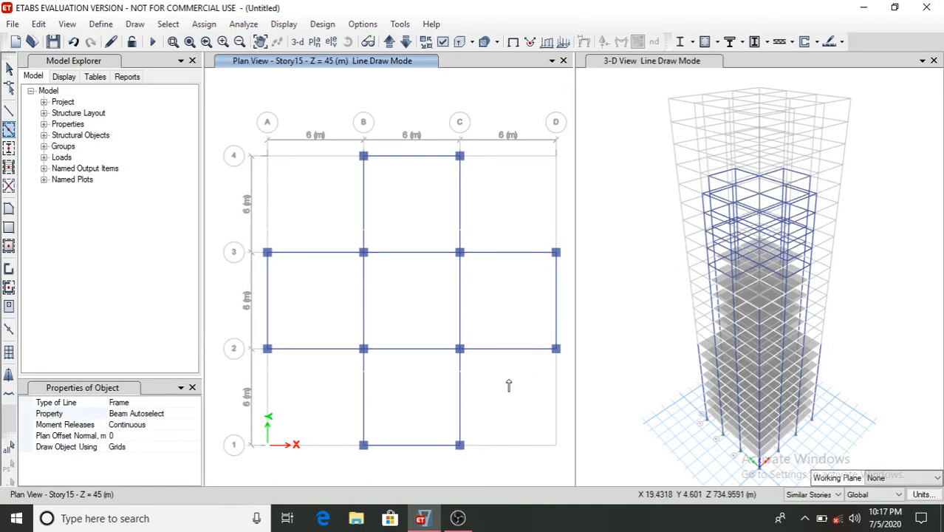
- Fill the five cross-shaped bays of Story15 with Slab 150 floors
click(9, 246)
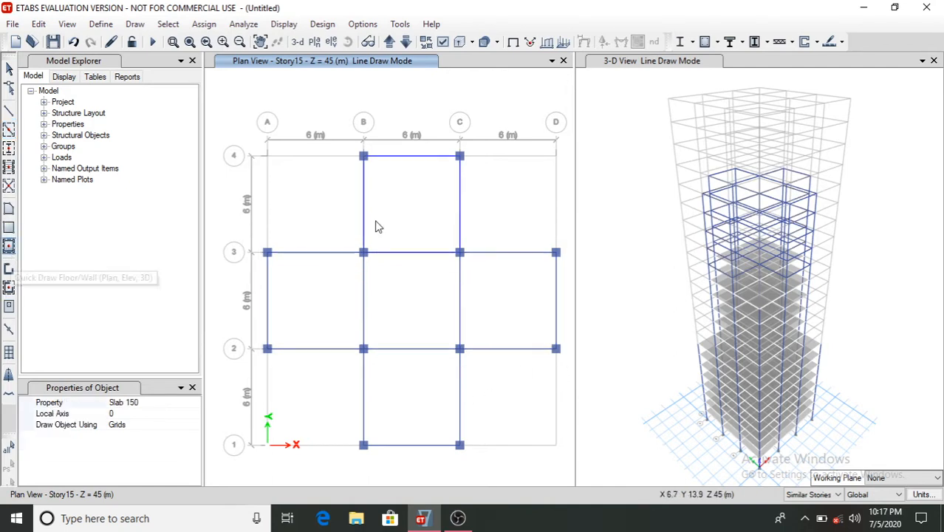
click(414, 219)
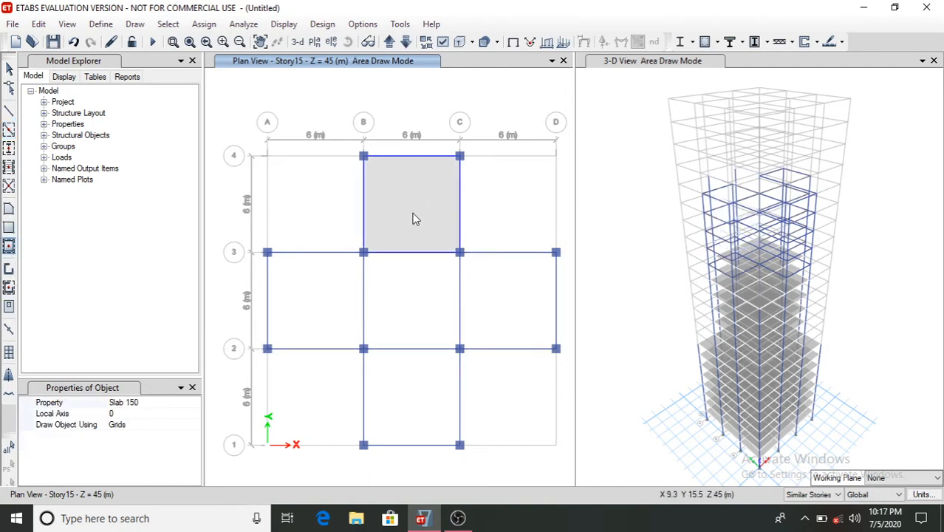
click(412, 299)
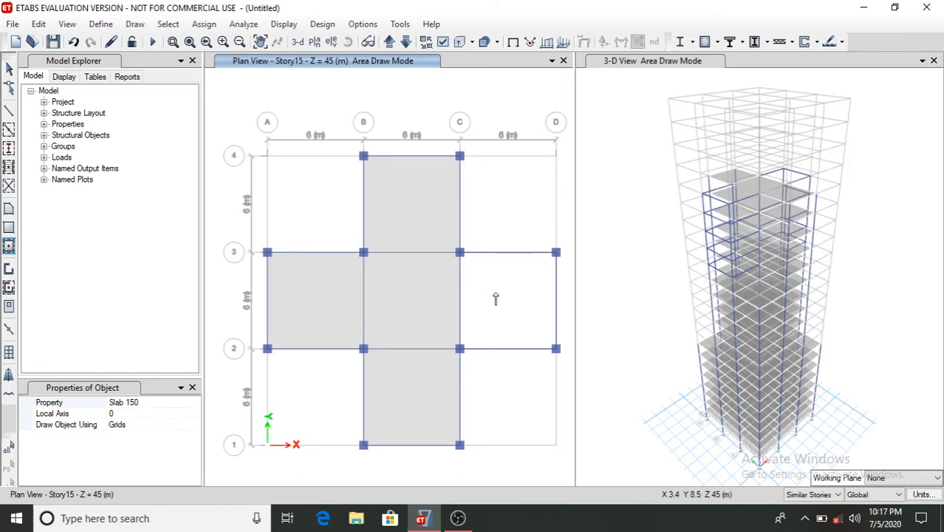
click(497, 298)
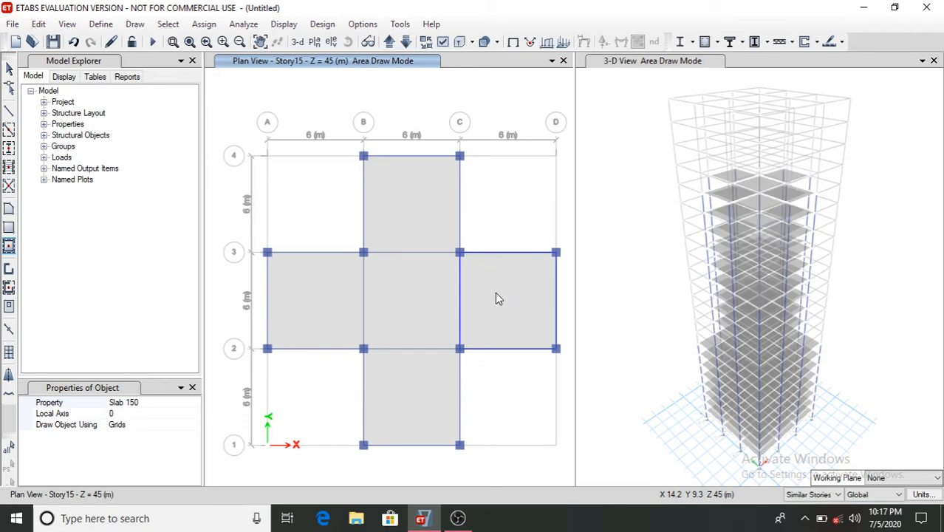
- Switch to the Story20 plan and place columns and beams framing the two bays between grids B-C and 1-3
click(314, 42)
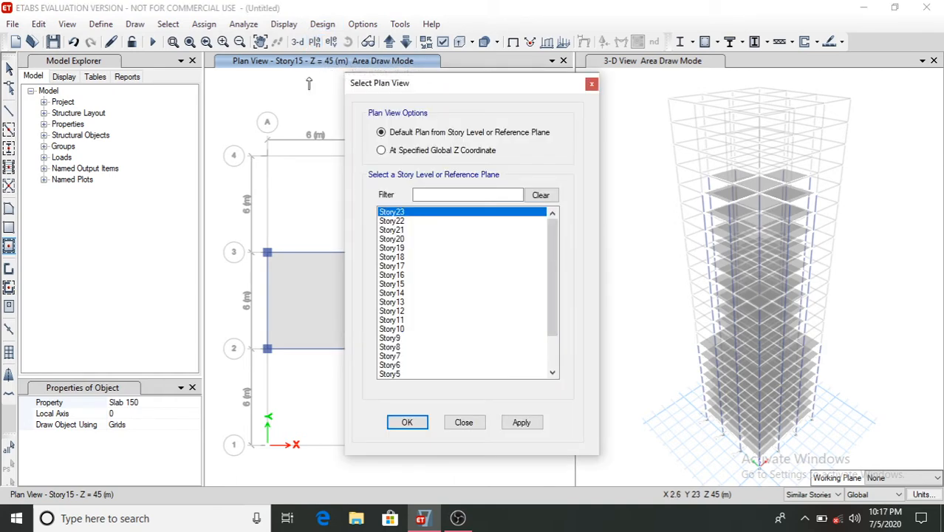
click(398, 239)
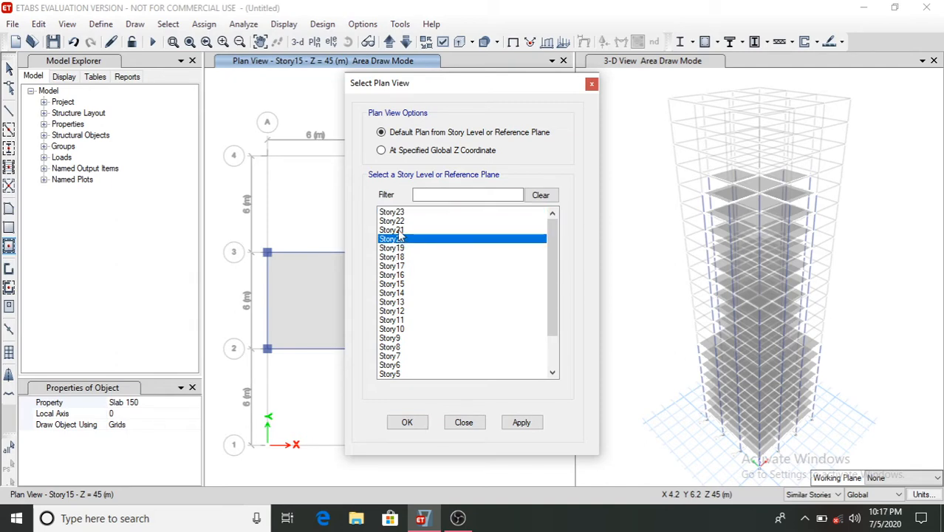
click(411, 423)
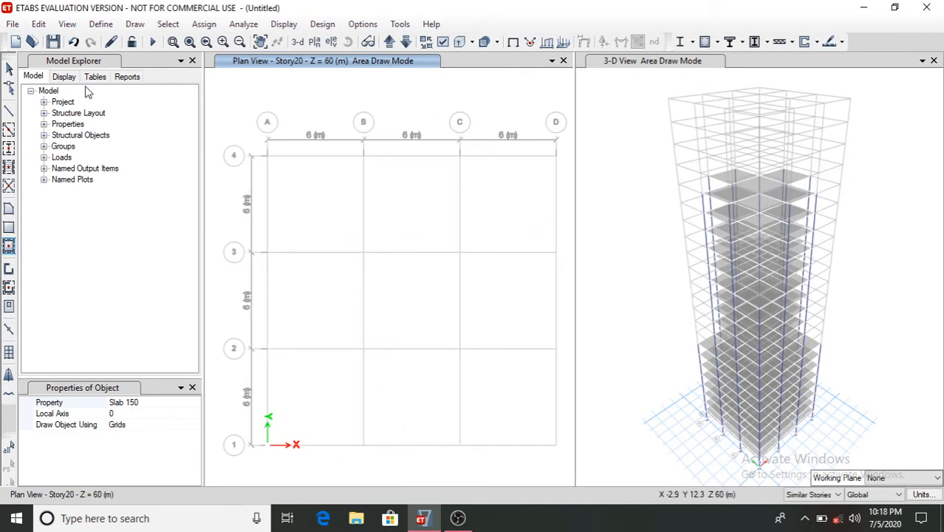
click(9, 149)
drag(344, 228, 487, 464)
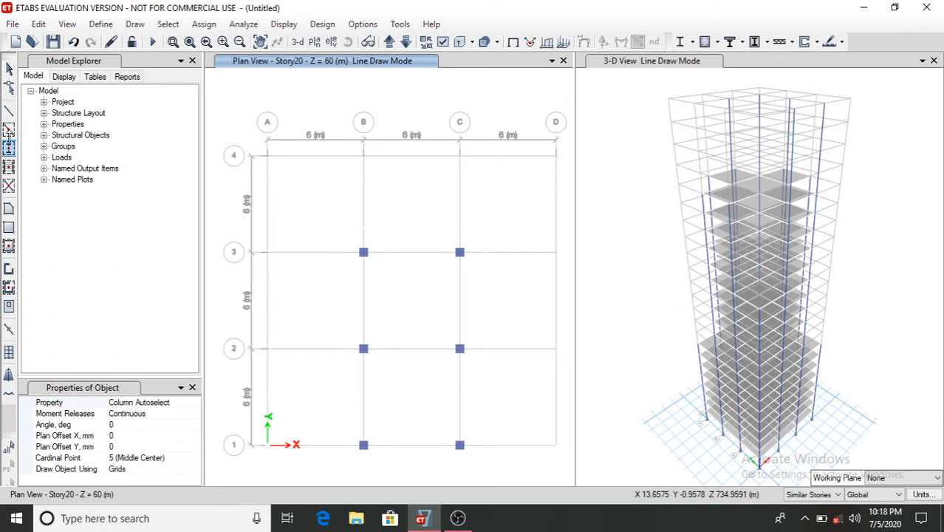
click(8, 129)
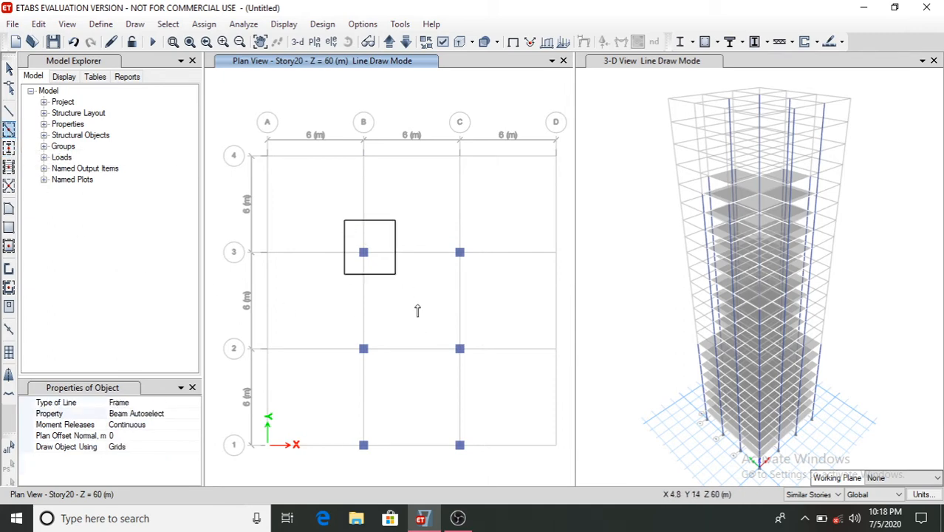
drag(418, 310, 494, 470)
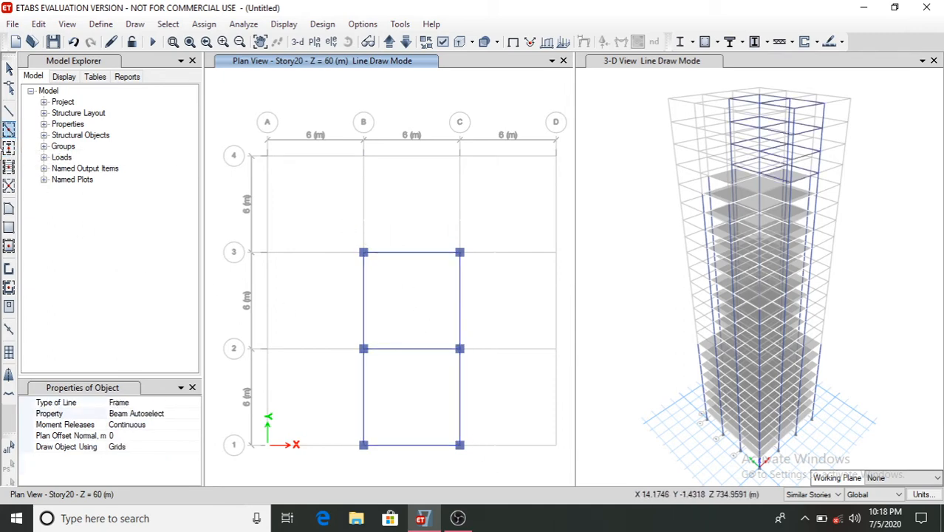
- Fill the two Story20 bays between grids B-C and 1-3 with Slab 150 floors
click(8, 246)
click(407, 333)
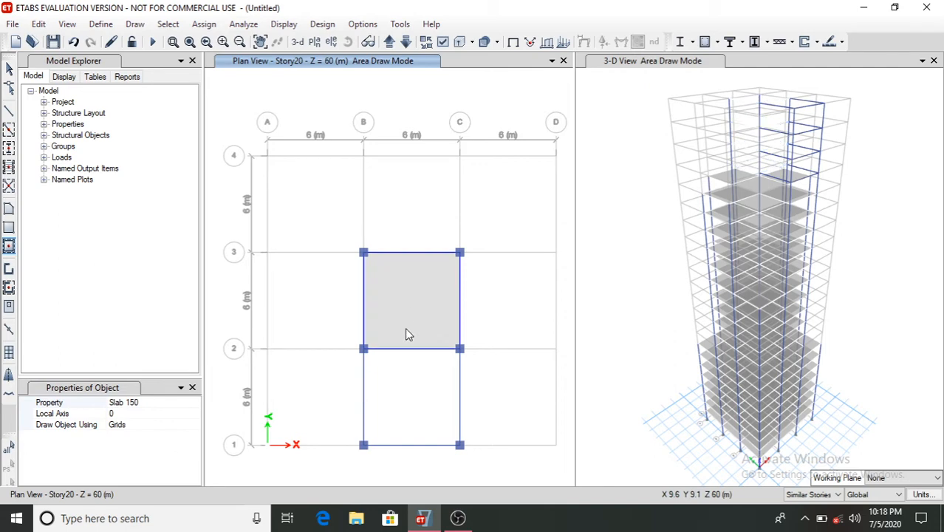
click(397, 393)
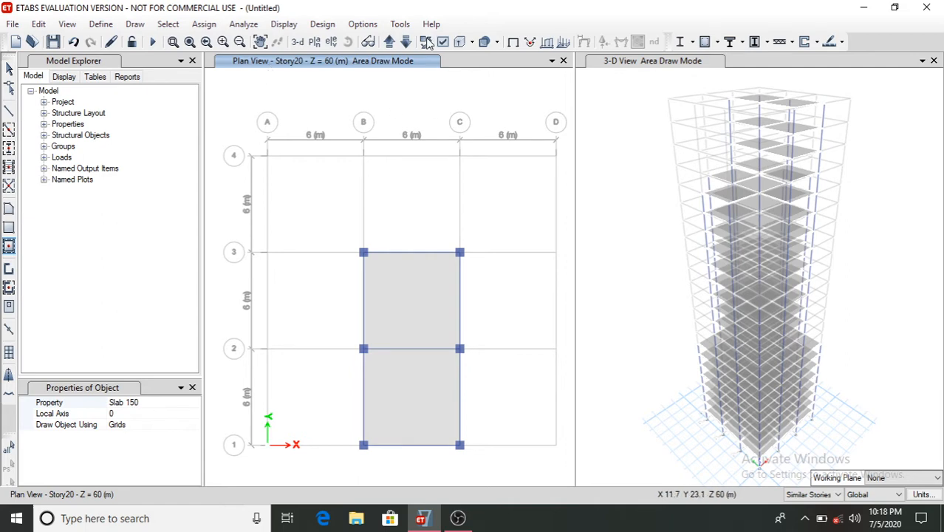
- Switch to the Base plan, select all its grid joints and assign them fixed restraints in all six directions
click(314, 42)
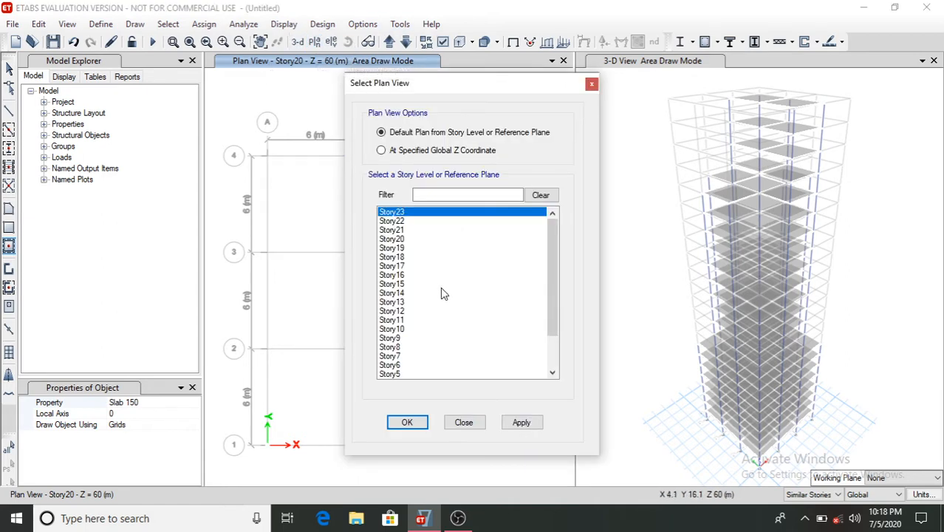
scroll(440, 287, down, 3)
click(397, 375)
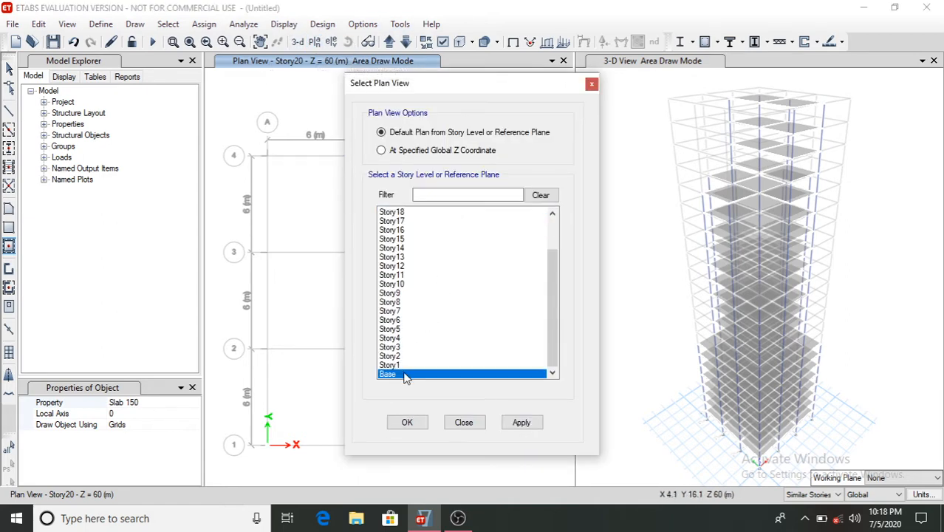
click(409, 422)
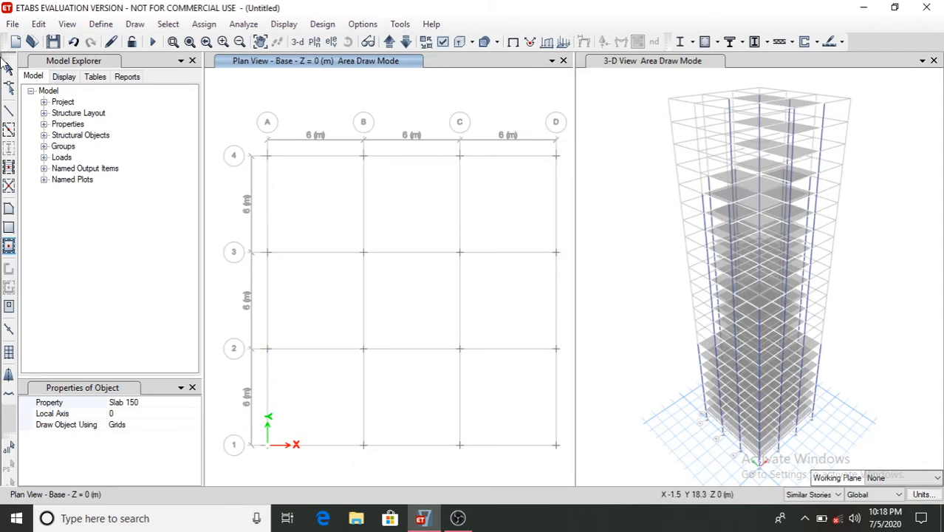
click(8, 68)
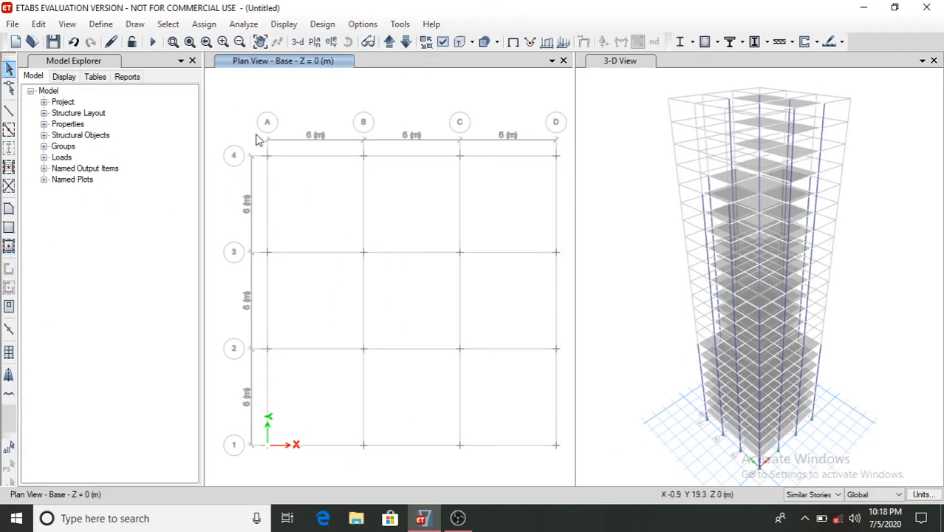
drag(252, 146, 568, 465)
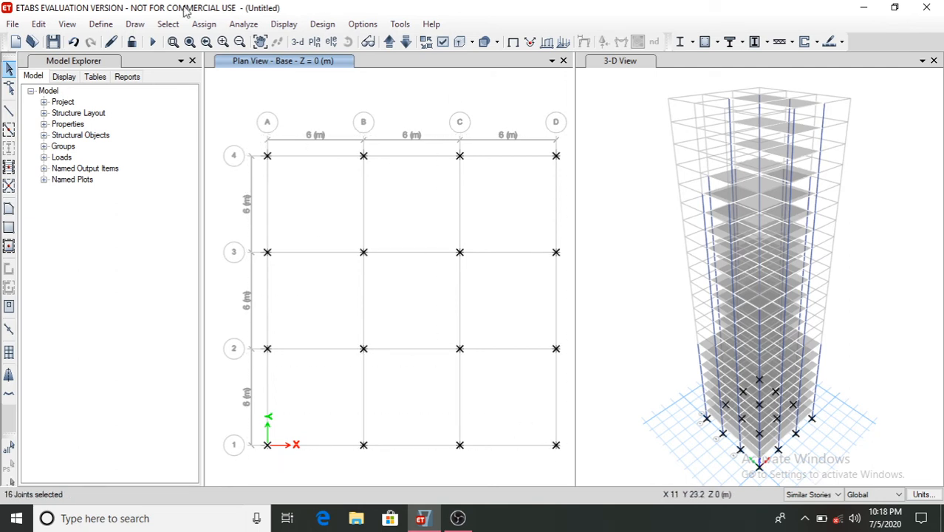
click(204, 24)
mouse_move(260, 45)
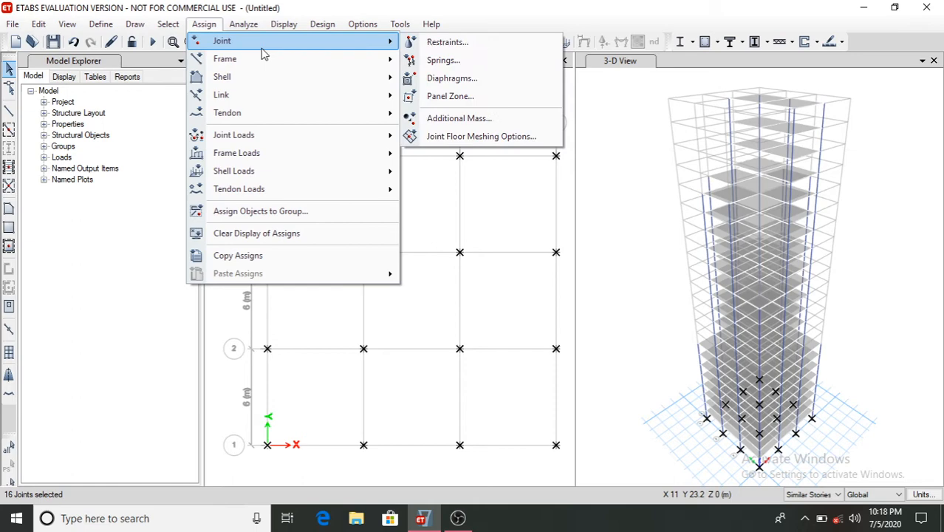
click(452, 45)
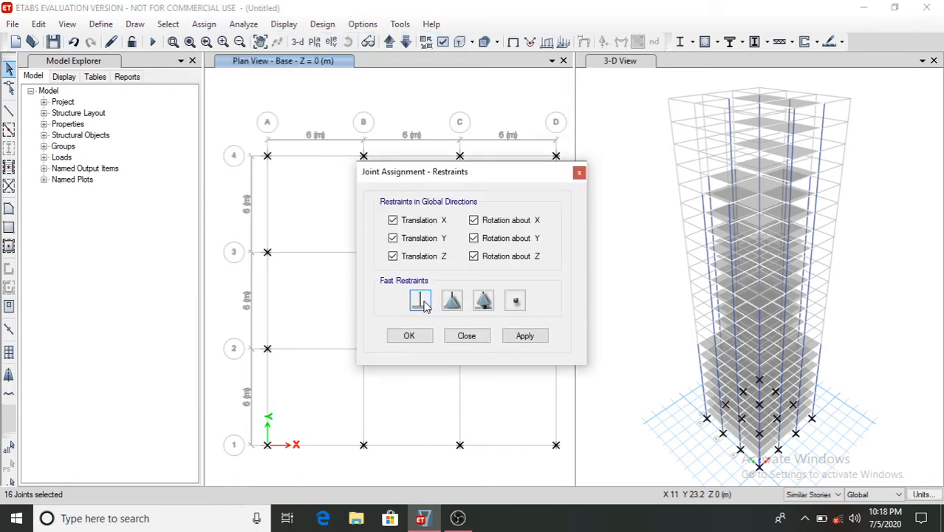
click(528, 336)
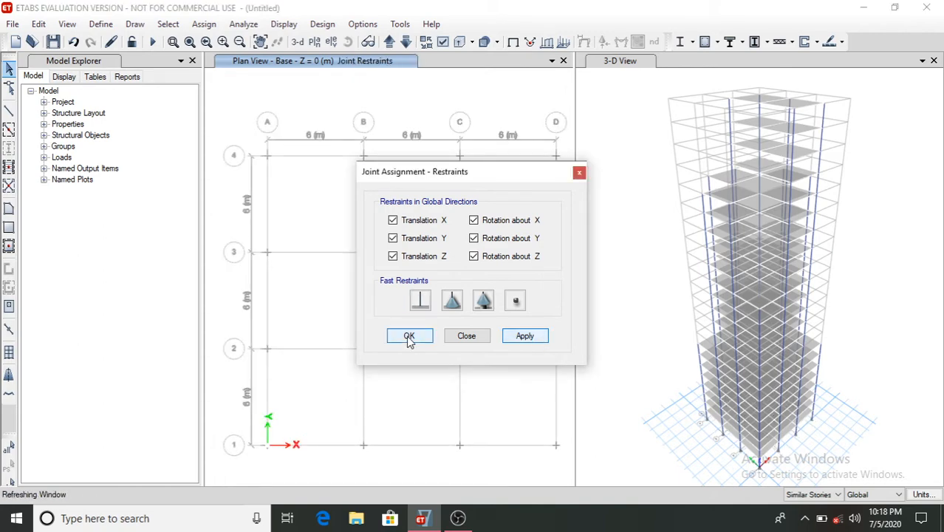
click(409, 337)
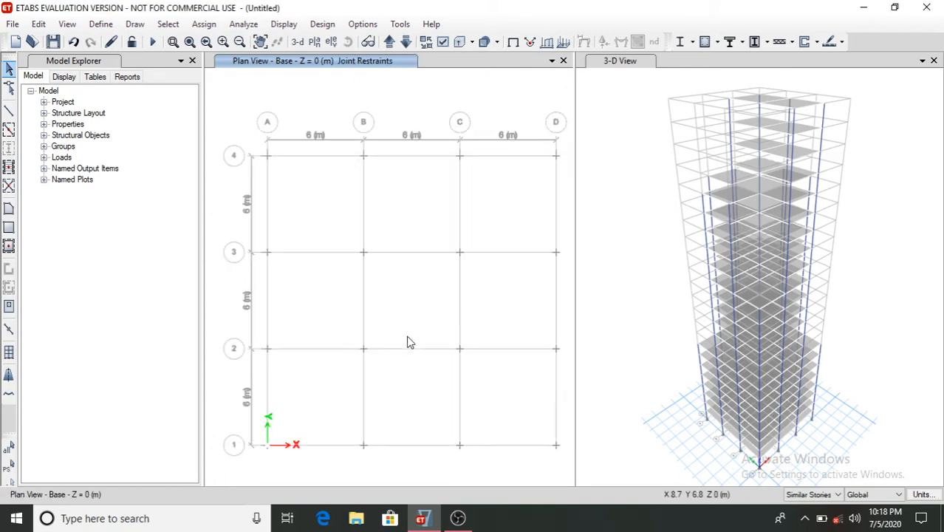
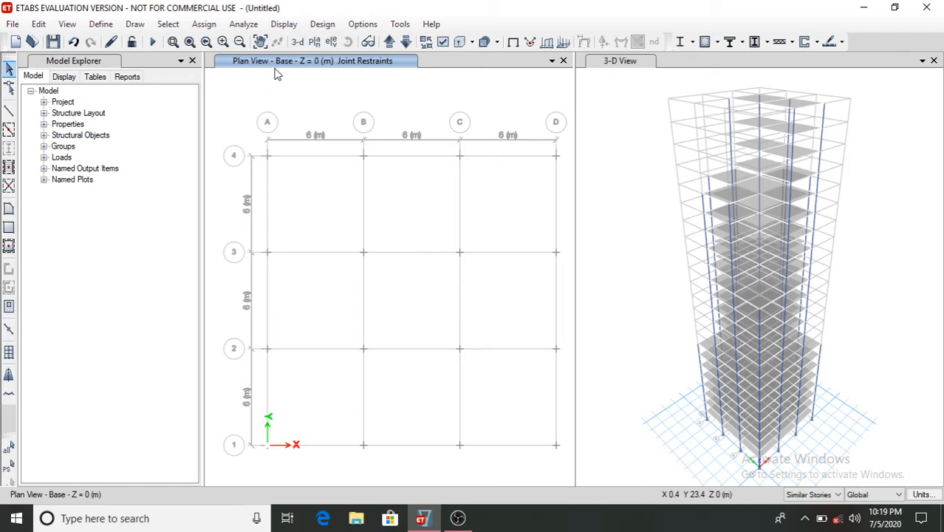
- Assign a 2 kN/m² Dead uniform gravity load to all nine slab bays of Story1 across all stories
click(389, 42)
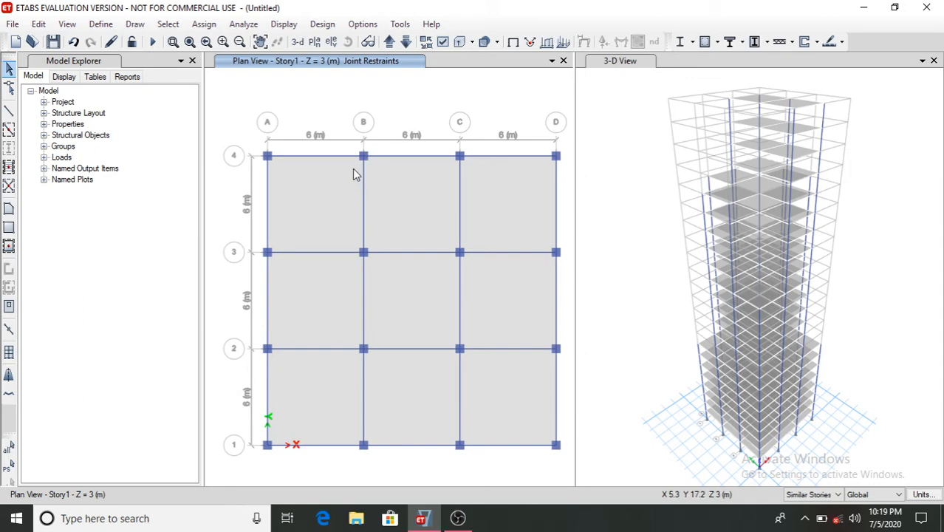
click(811, 494)
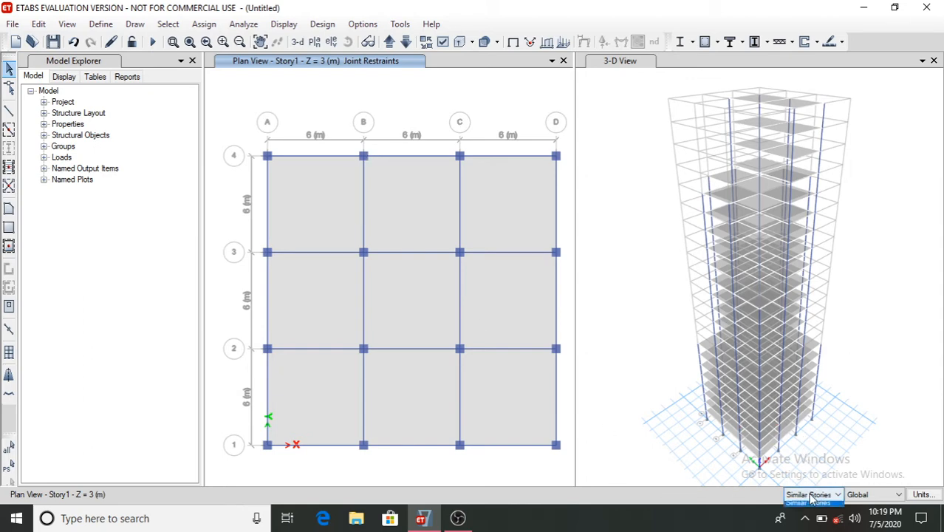
click(807, 516)
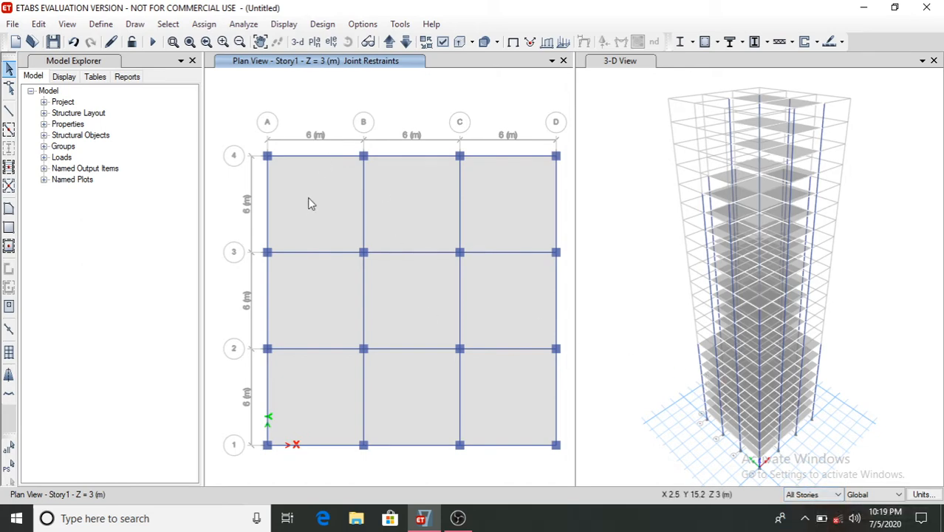
click(333, 208)
click(423, 201)
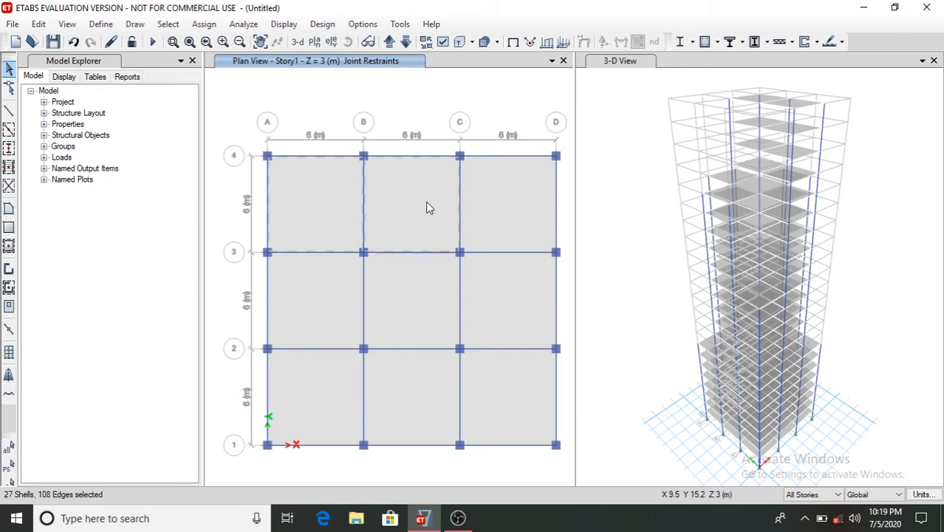
click(501, 201)
click(509, 305)
click(418, 300)
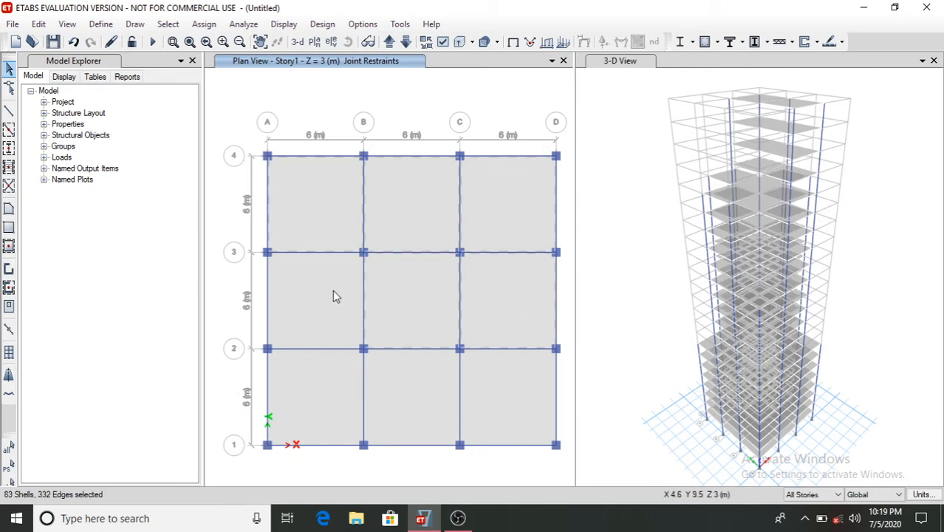
click(325, 292)
click(318, 399)
click(416, 403)
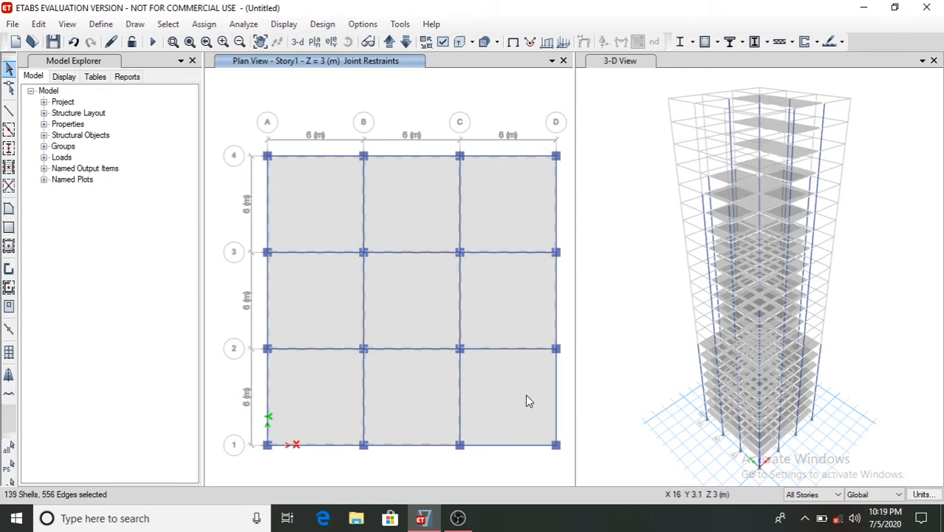
click(511, 400)
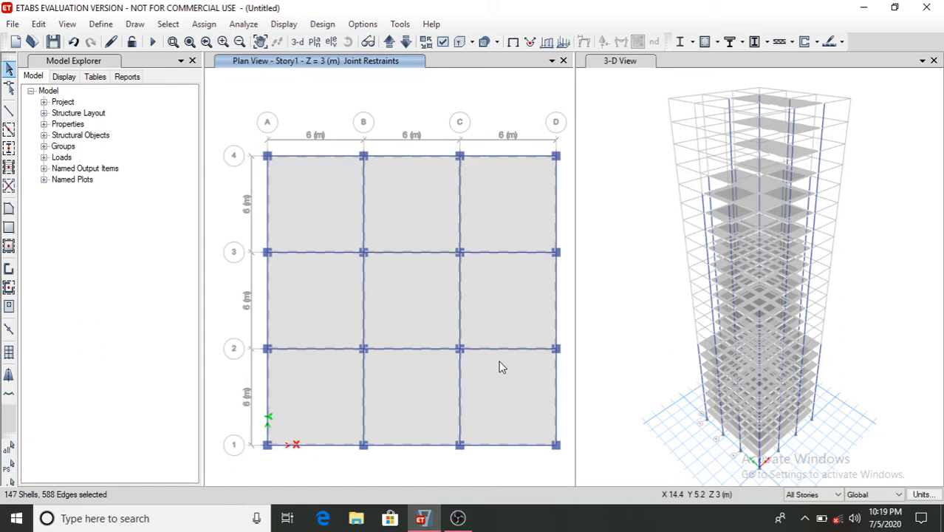
click(204, 24)
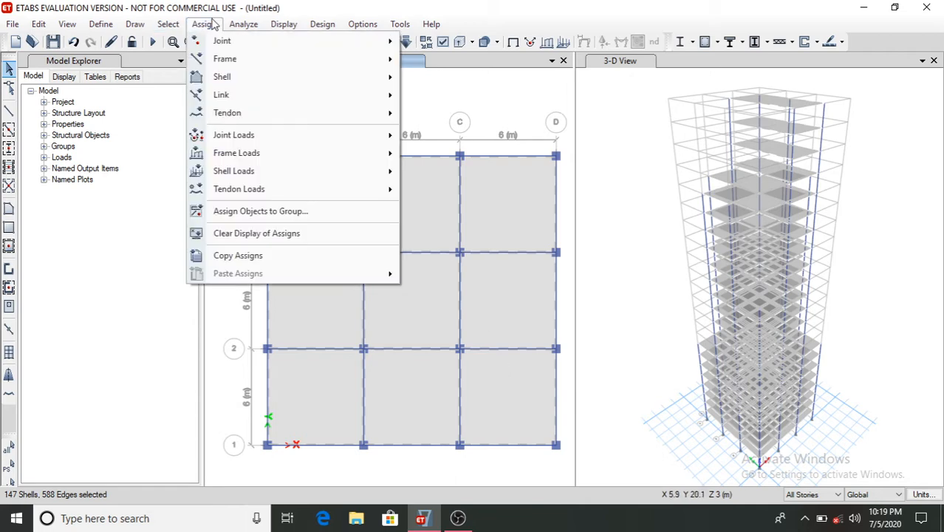
mouse_move(245, 176)
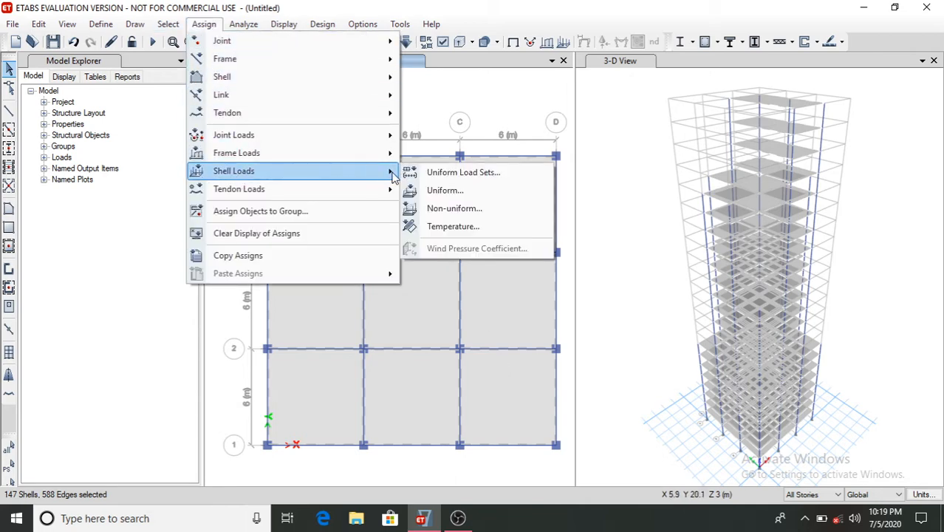
click(441, 192)
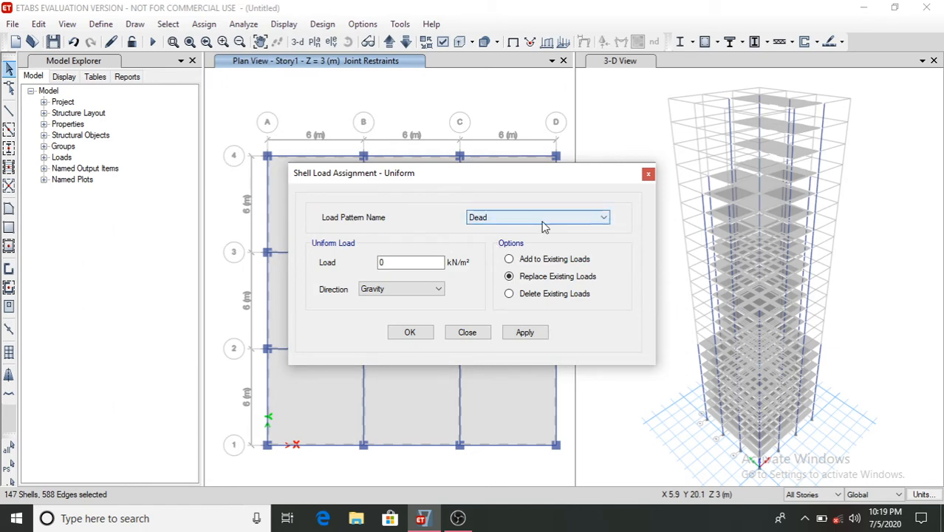
click(386, 261)
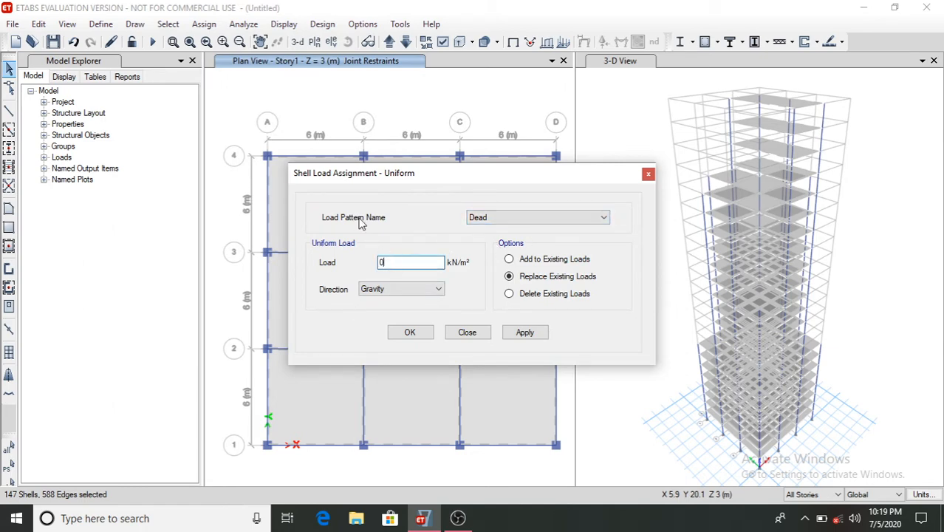
text(2)
click(525, 333)
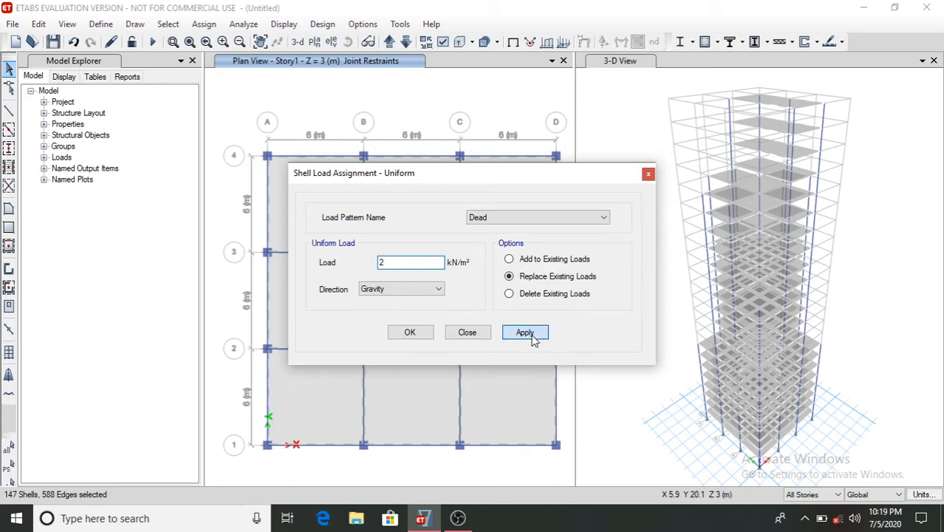
click(409, 332)
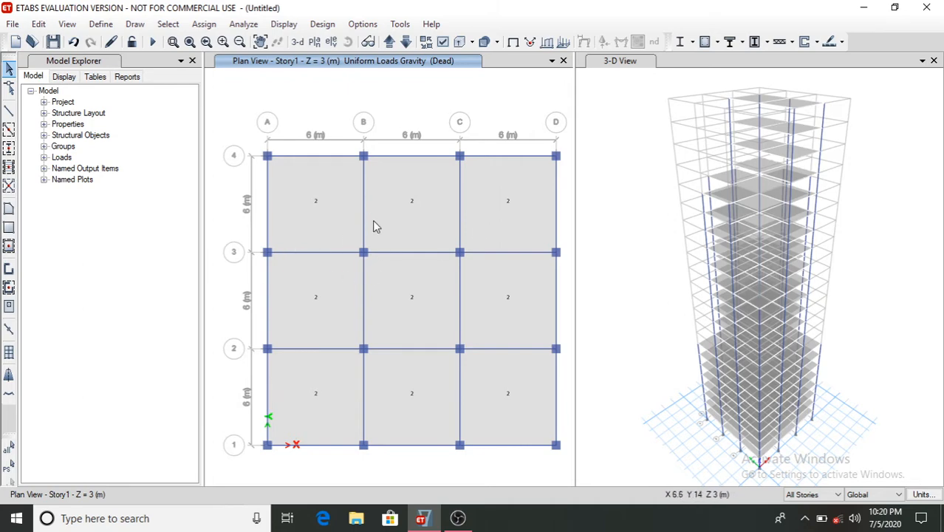
- Assign a 5 kN/m² Live uniform gravity load to the nine Story1 slab bays on similar stories
click(814, 494)
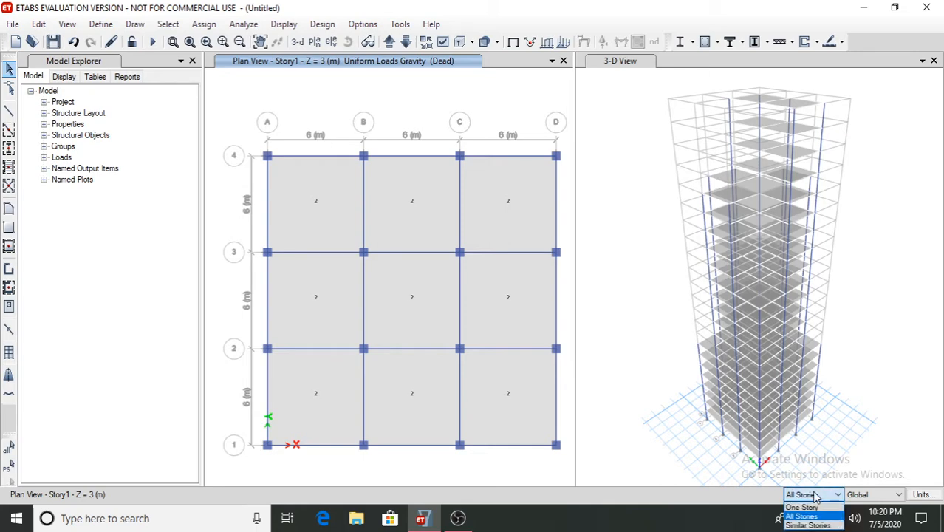
click(836, 525)
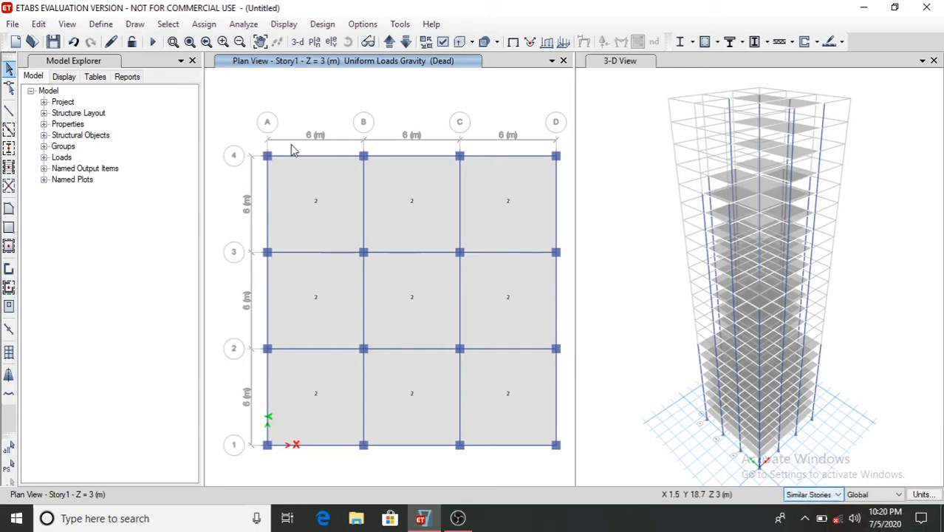
click(314, 205)
click(403, 231)
click(486, 198)
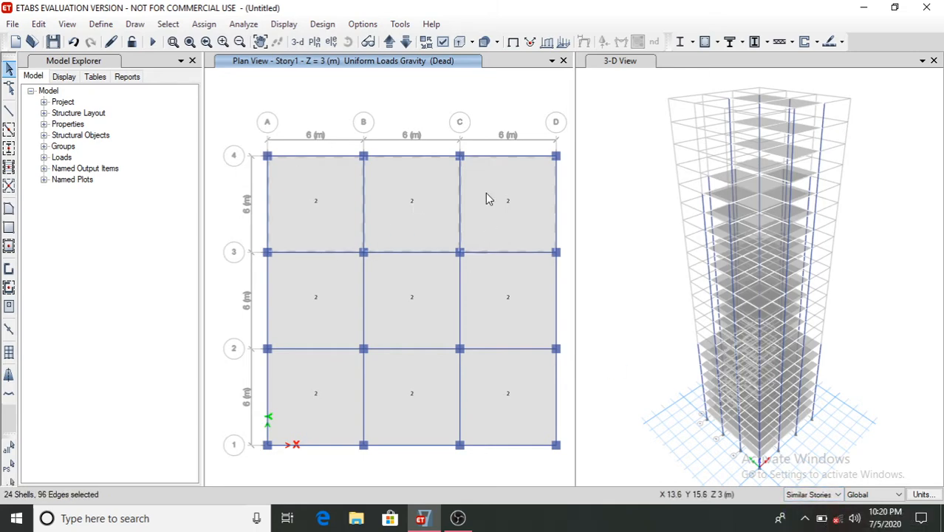
click(492, 300)
click(409, 308)
click(326, 297)
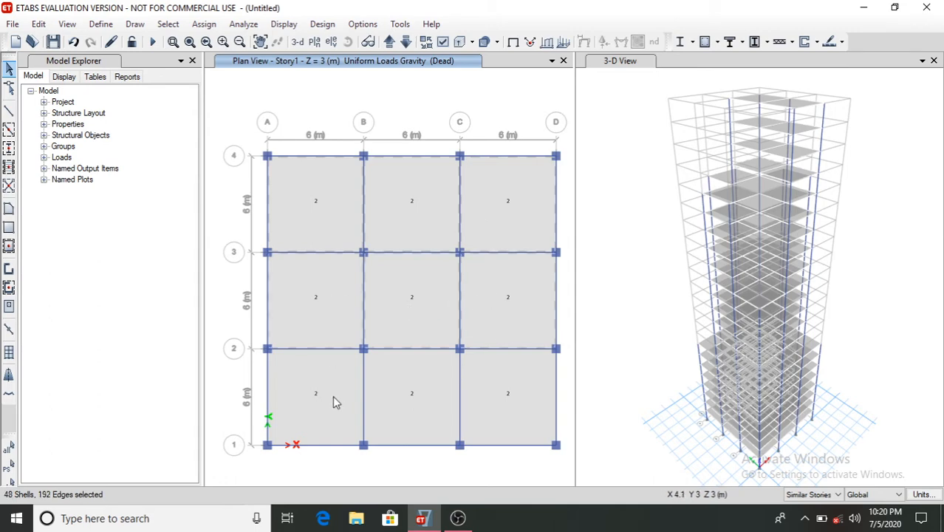
click(334, 401)
click(429, 403)
click(506, 395)
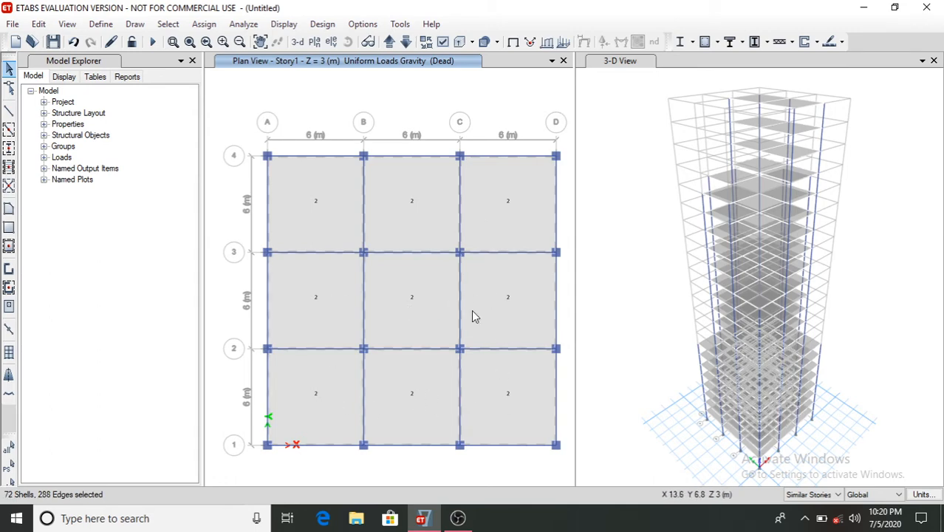
click(210, 25)
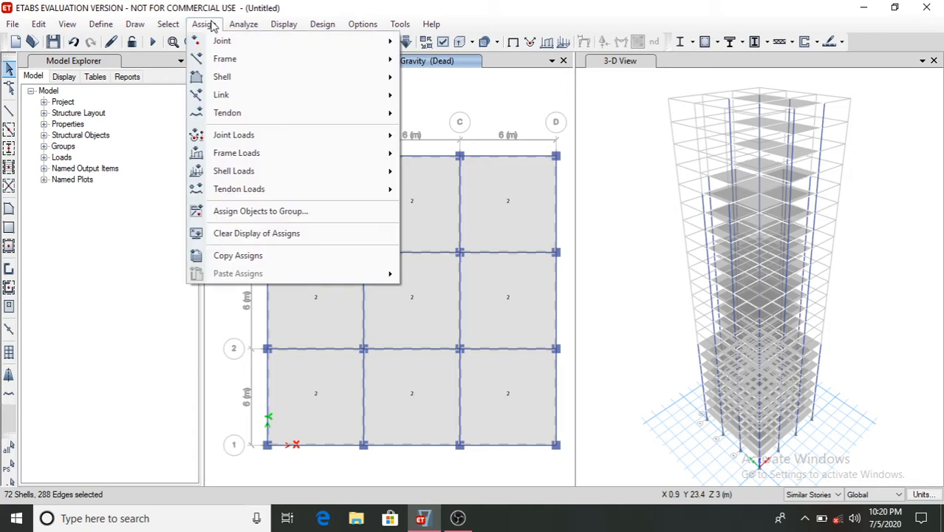
mouse_move(285, 174)
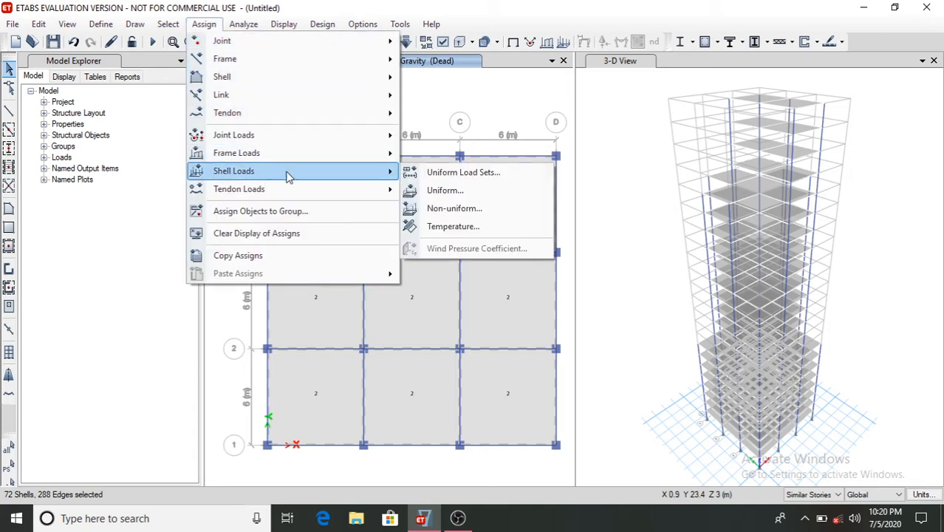
click(435, 192)
click(491, 218)
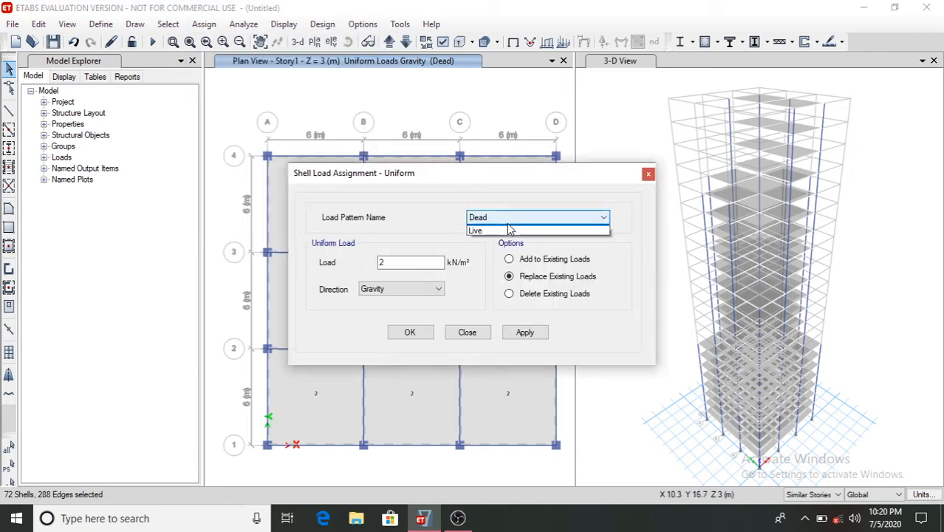
click(508, 231)
click(393, 263)
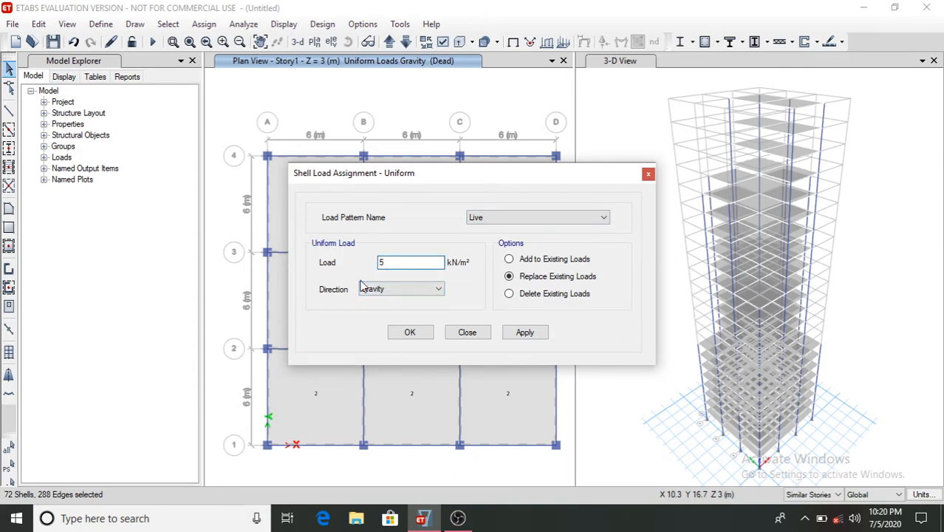
click(535, 332)
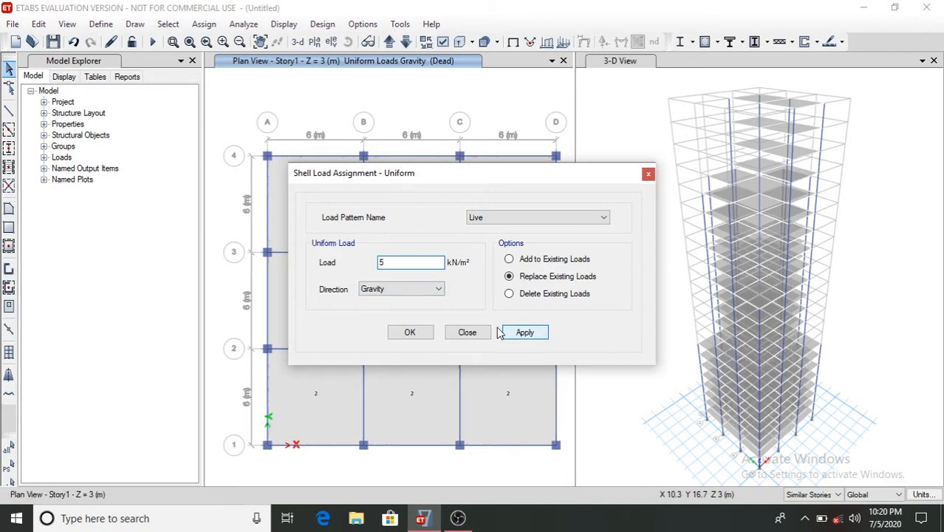
click(409, 334)
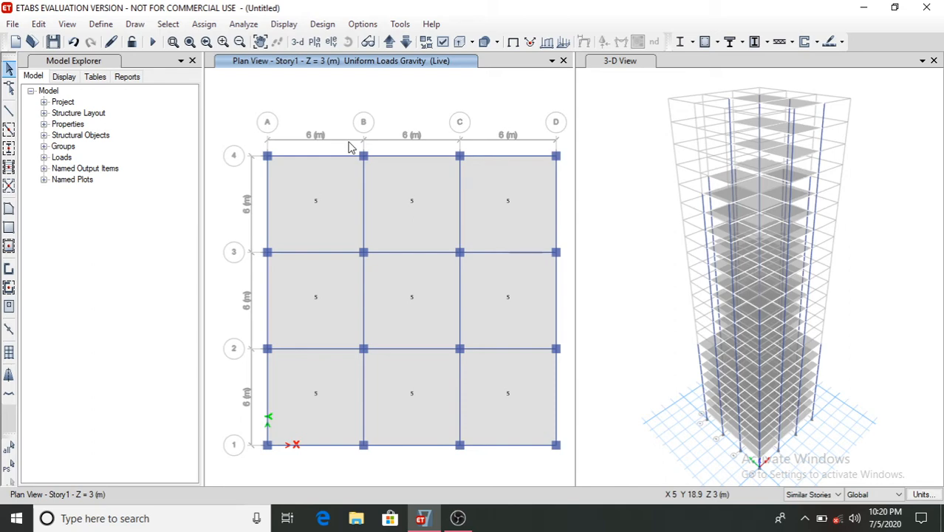
- Switch to the Story9 plan and assign a 4.5 kN/m² Live uniform load to its seven slab bays
click(315, 42)
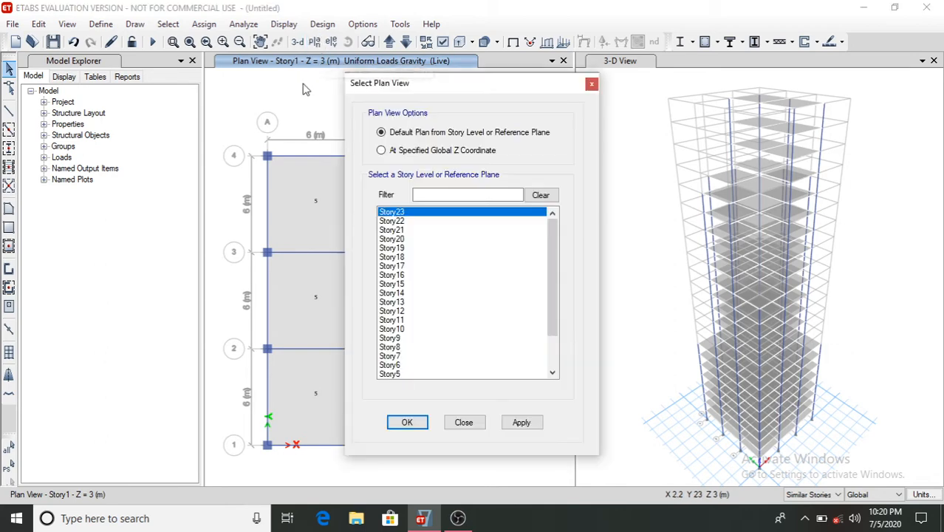
click(399, 339)
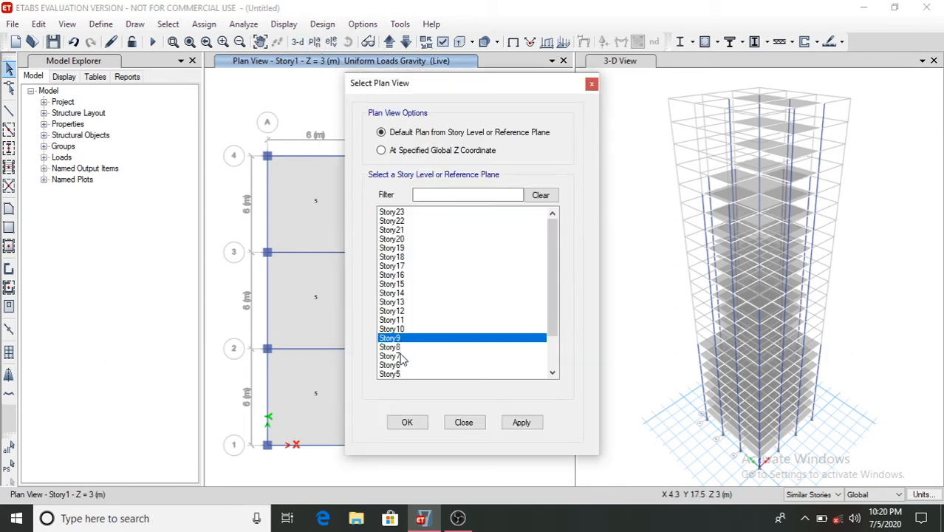
click(408, 421)
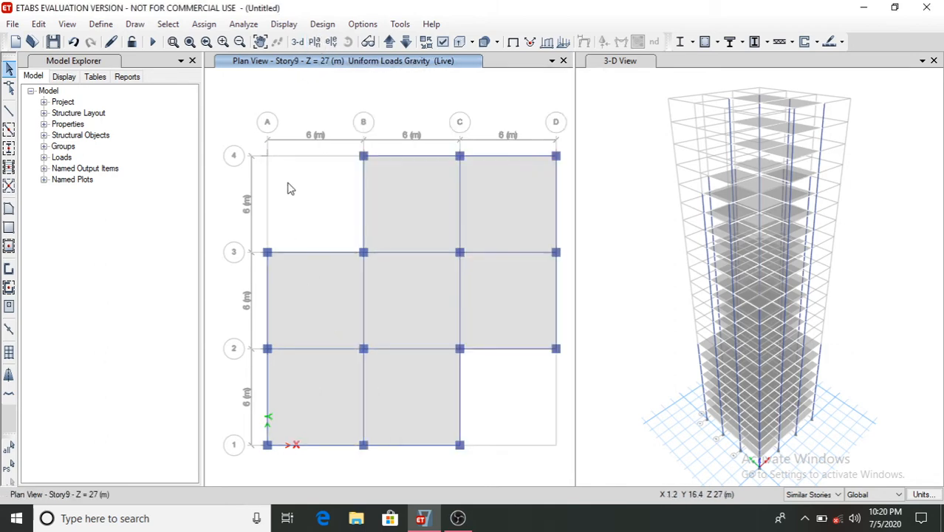
click(411, 210)
click(500, 291)
click(392, 290)
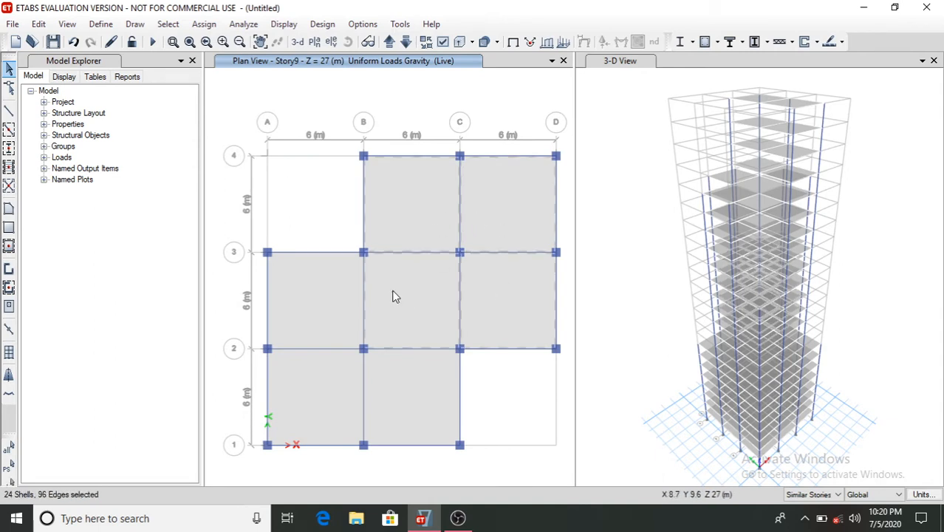
click(318, 306)
click(325, 413)
click(416, 391)
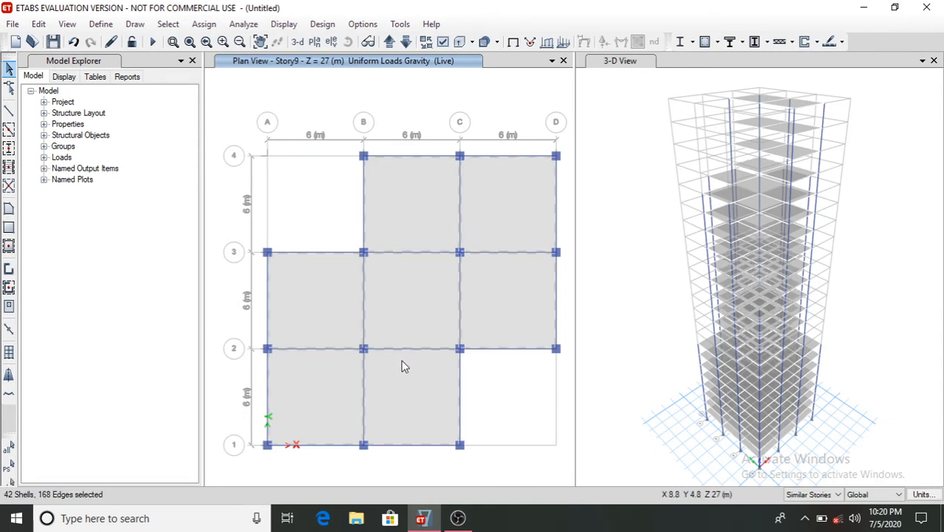
click(204, 23)
mouse_move(325, 173)
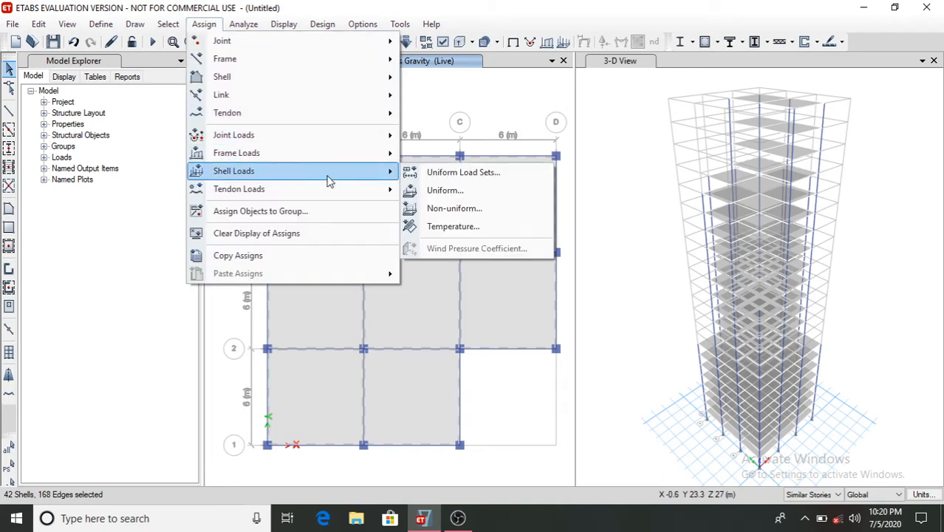
click(454, 193)
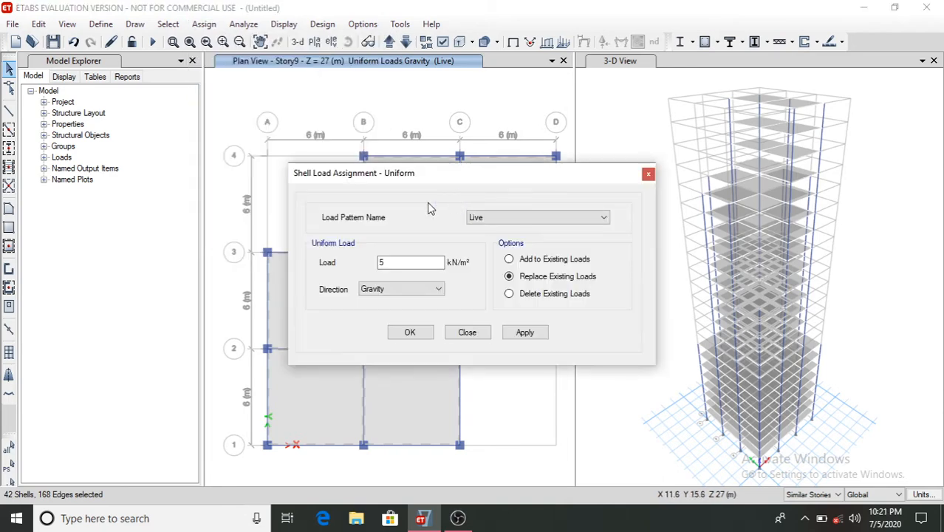
click(400, 264)
key(BackSpace)
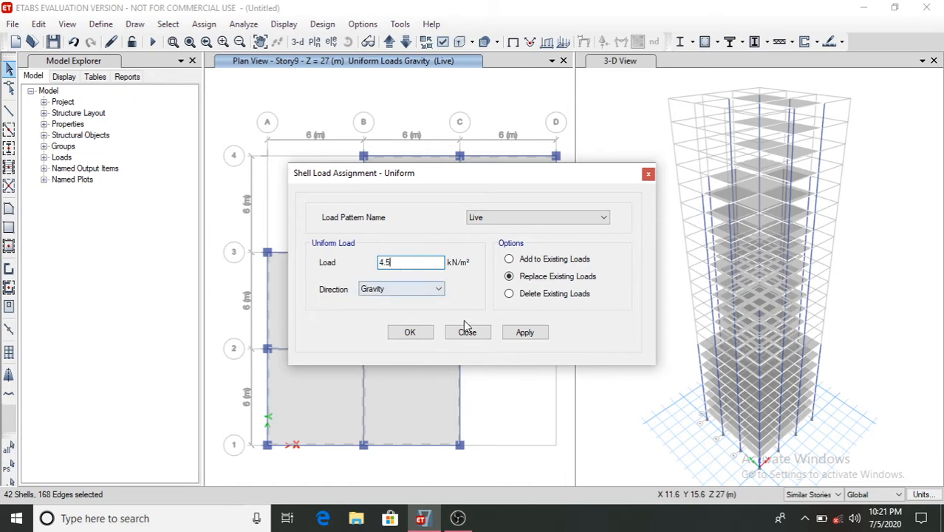
click(534, 332)
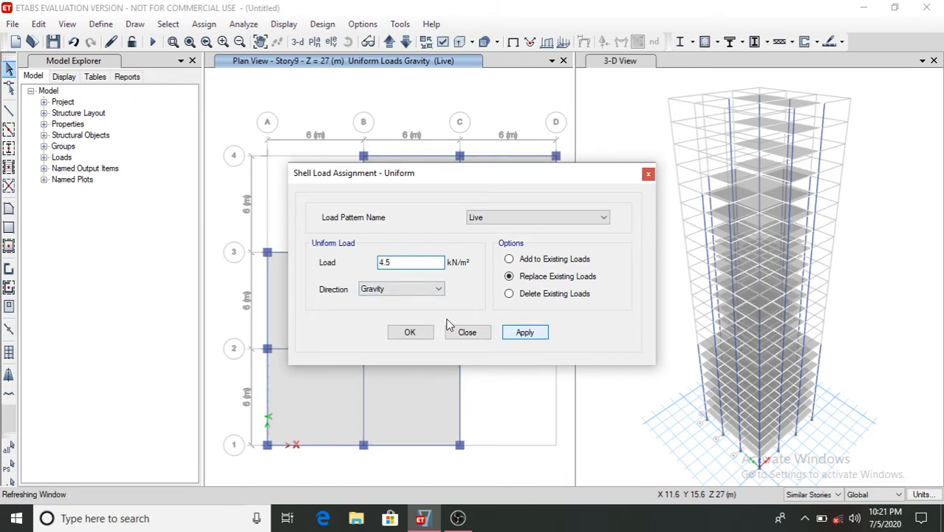
key(Return)
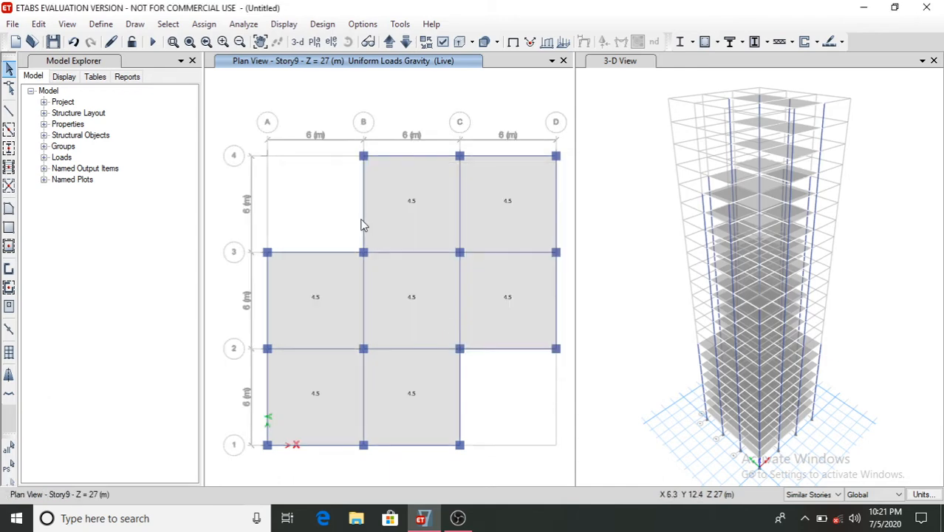
- Switch to the Story15 plan and assign a 4 kN/m² Live uniform gravity load to its five slab bays
click(316, 43)
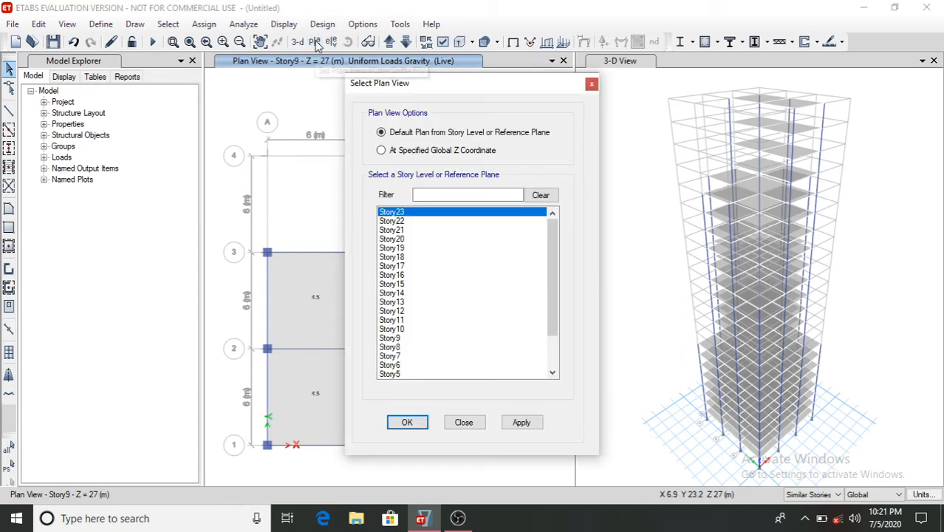
click(408, 285)
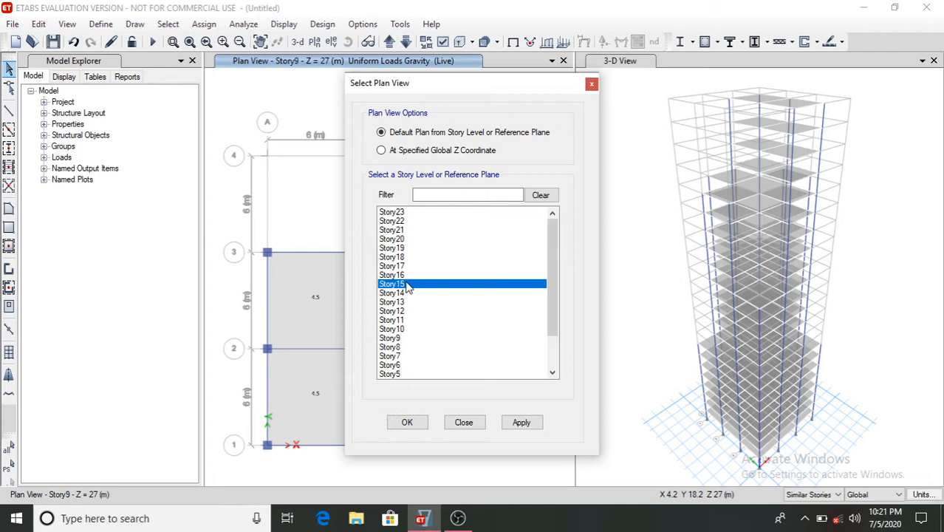
click(419, 426)
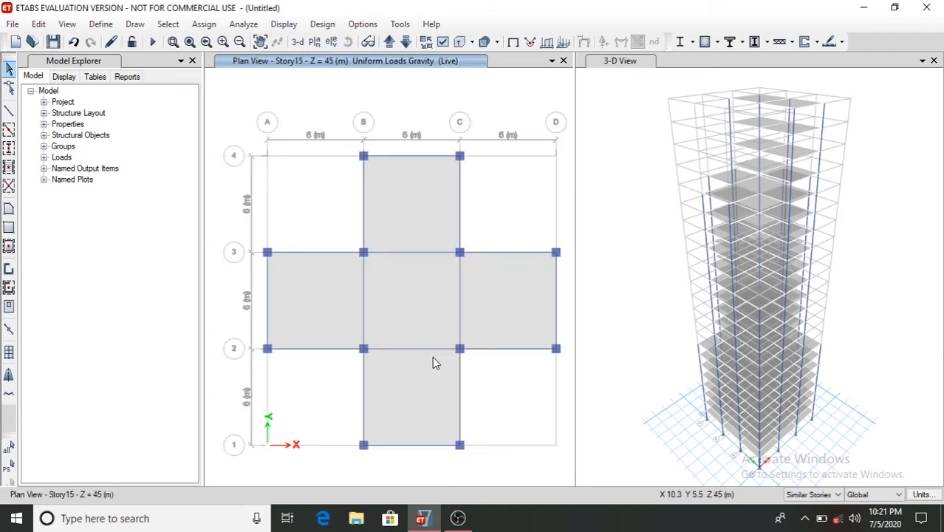
click(415, 195)
click(410, 301)
click(317, 304)
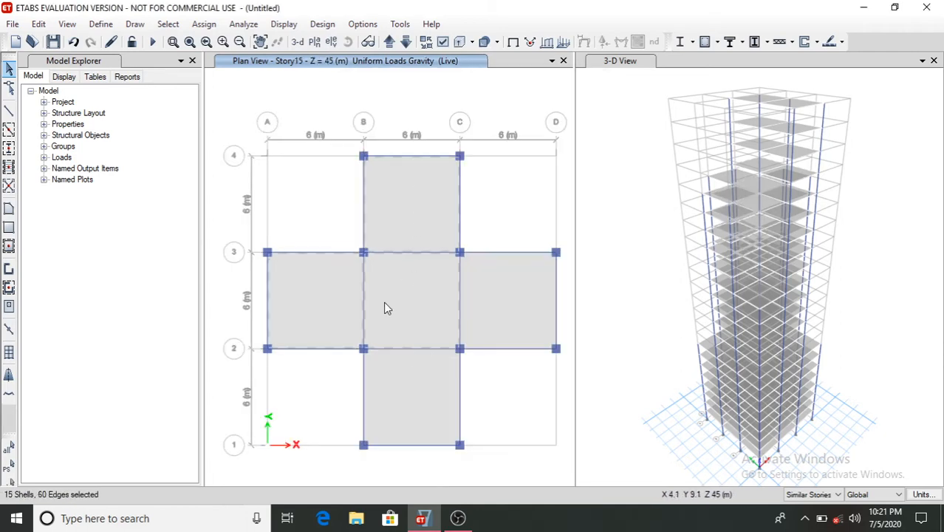
click(493, 306)
click(421, 394)
click(204, 24)
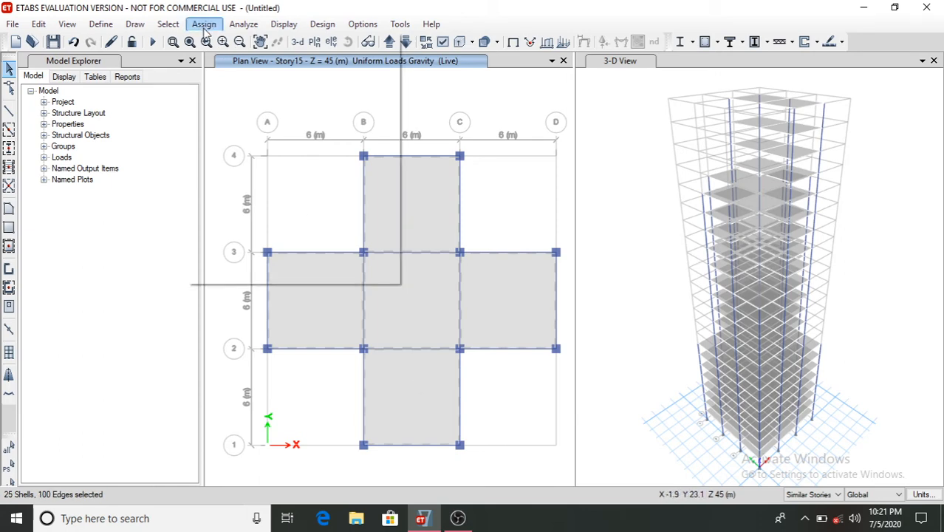
mouse_move(284, 175)
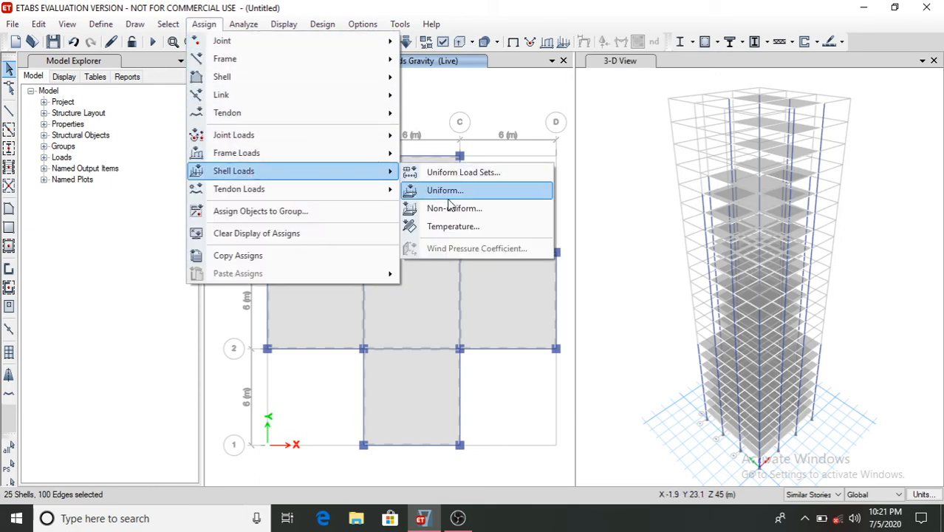
click(445, 204)
click(409, 263)
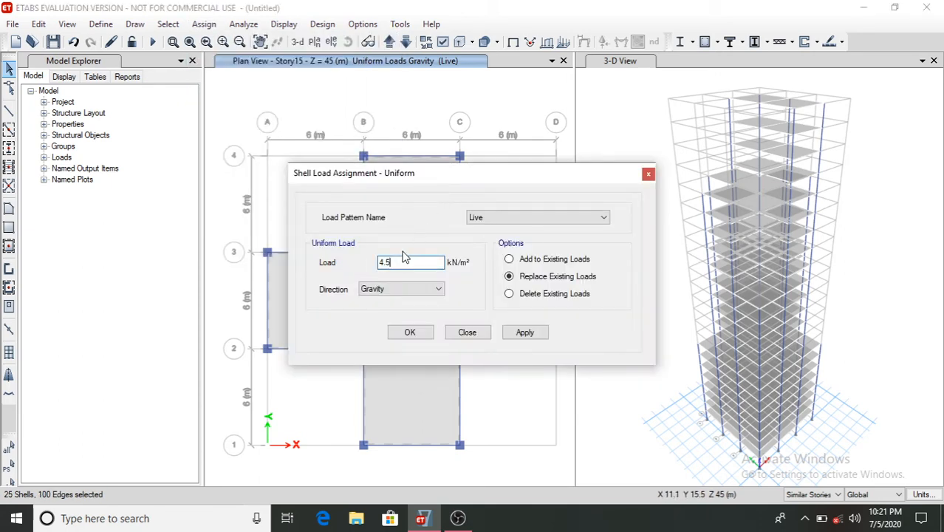
click(524, 333)
click(410, 333)
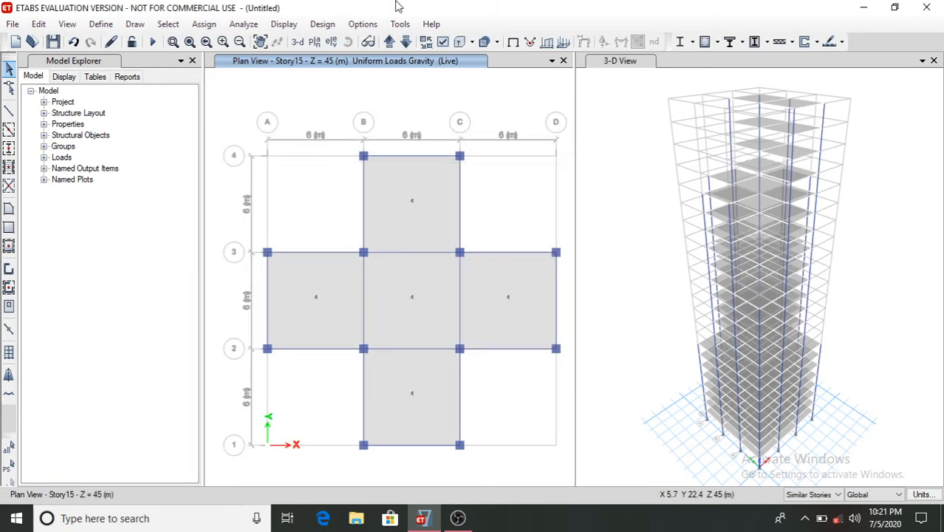
- Switch to the Story20 plan and assign a 3.5 kN/m² Live uniform gravity load to its two slab bays
click(314, 42)
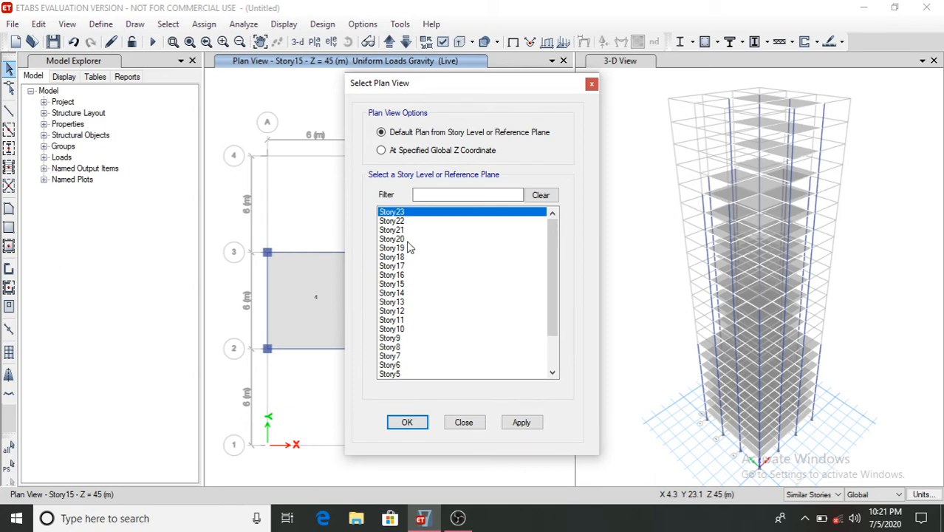
click(391, 239)
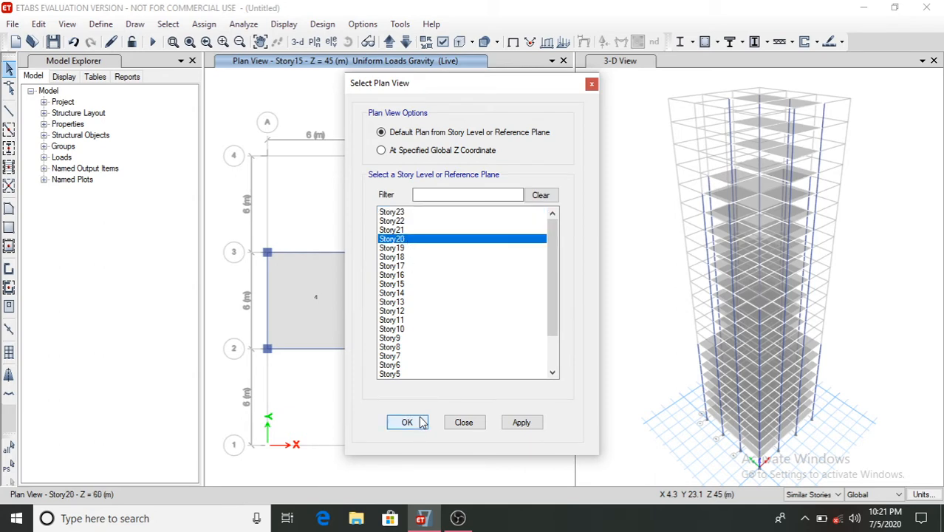
click(421, 422)
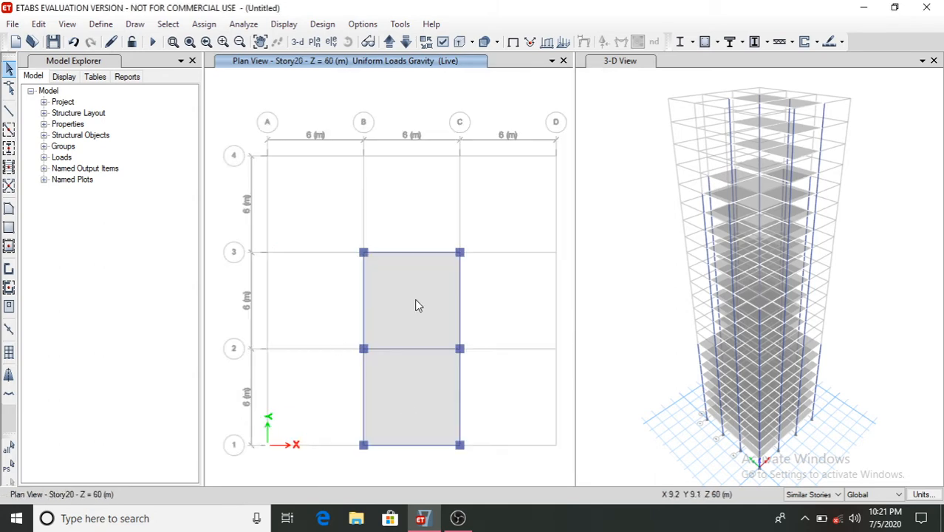
click(415, 300)
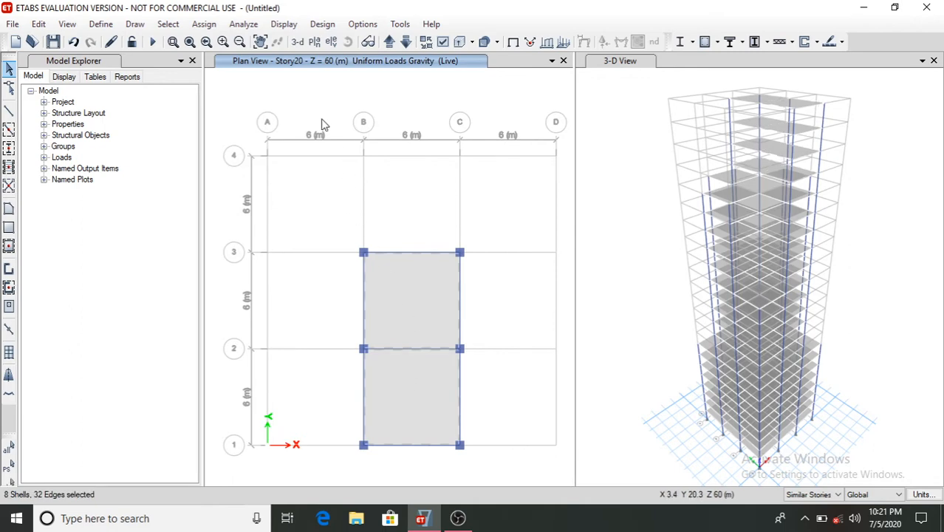
click(203, 23)
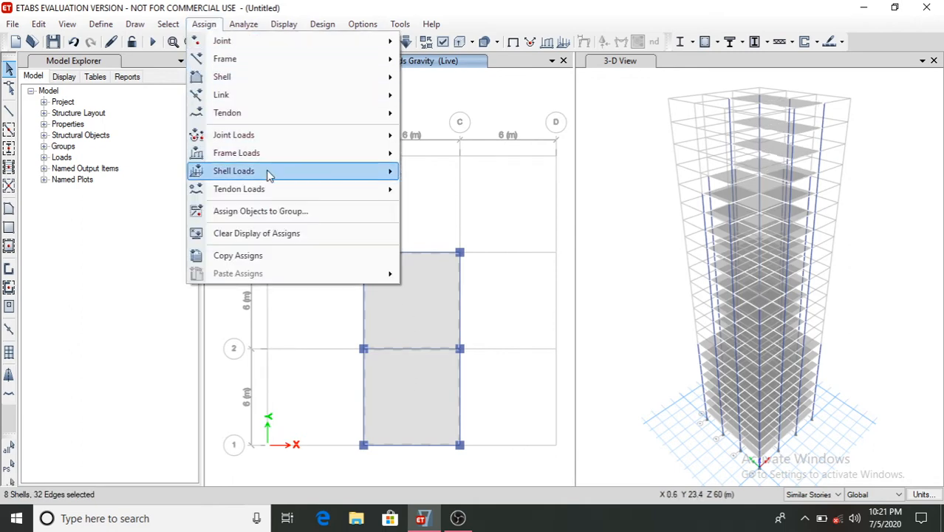
mouse_move(342, 170)
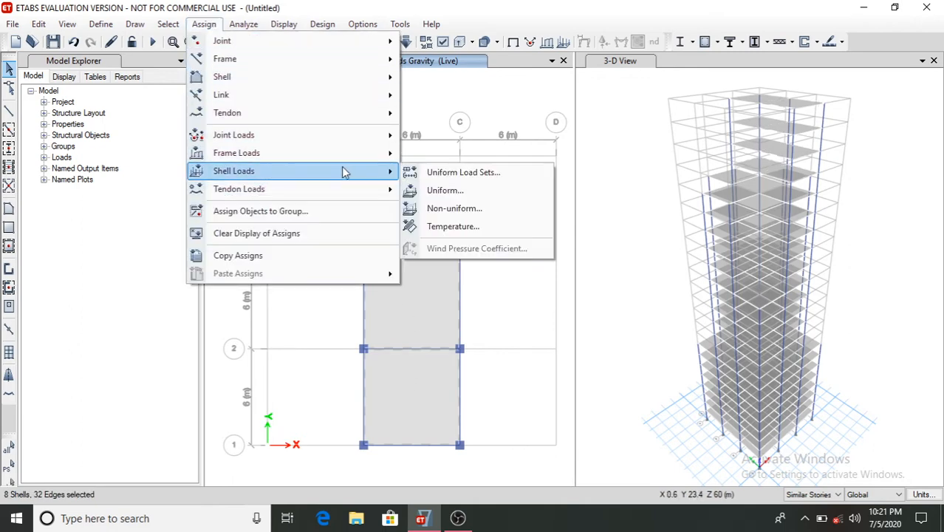
click(443, 190)
click(406, 263)
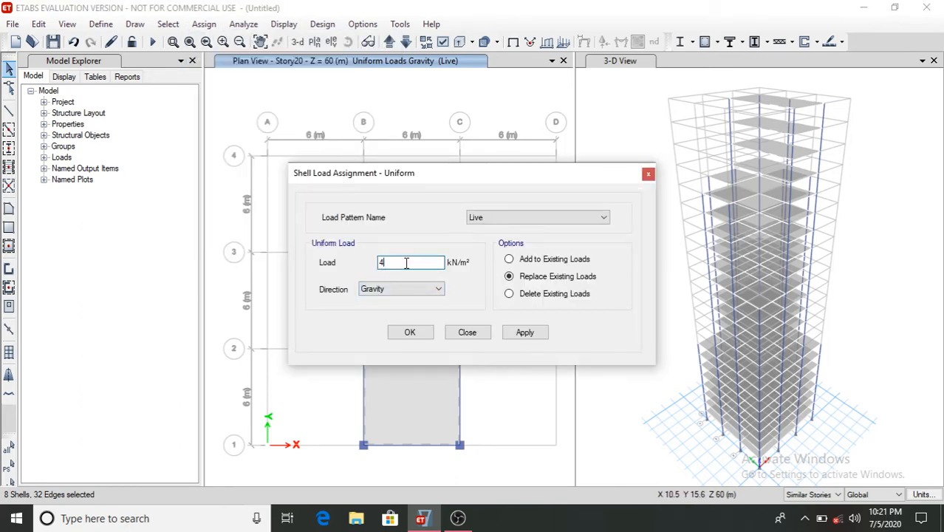
key(BackSpace)
text(3.5)
click(543, 336)
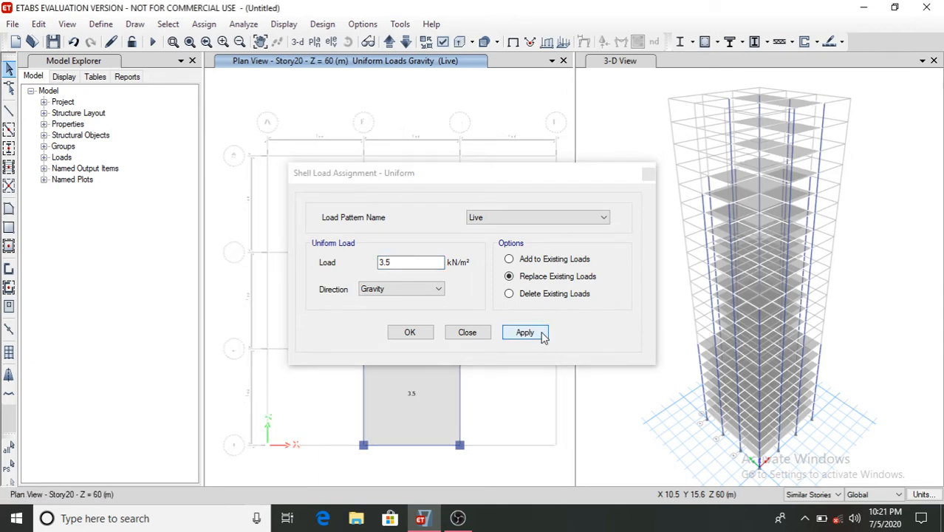
click(402, 334)
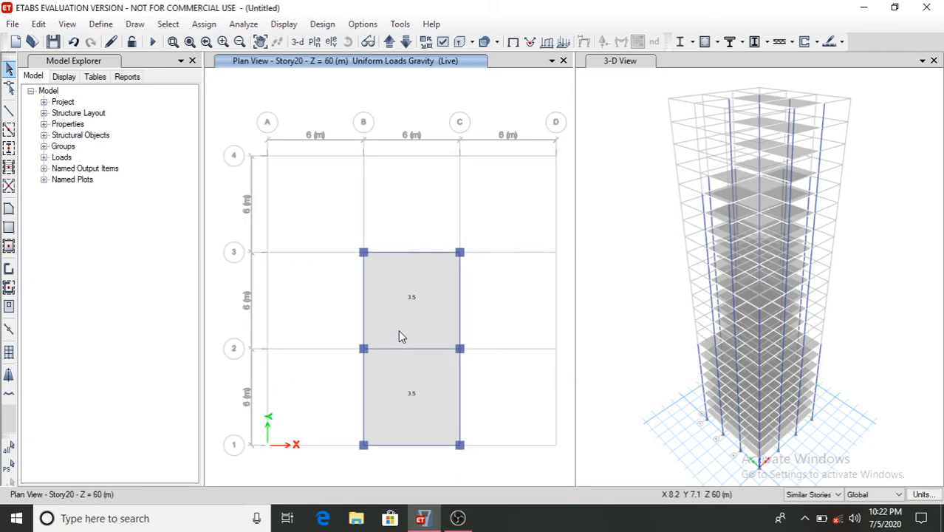
- On the Story1 plan, assign a 0.2 kN/m Dead uniform distributed gravity load to all perimeter beams on similar stories
click(313, 43)
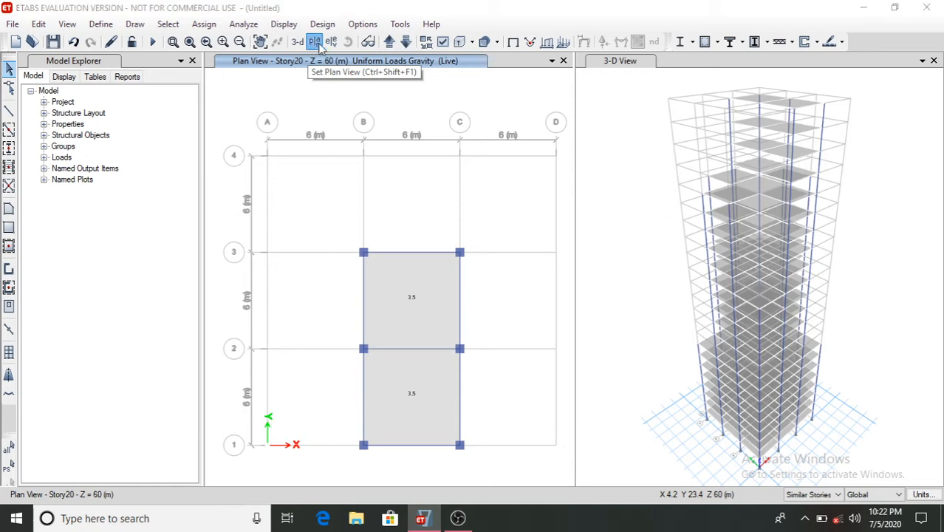
scroll(432, 336, down, 2)
scroll(431, 336, down, 1)
click(404, 365)
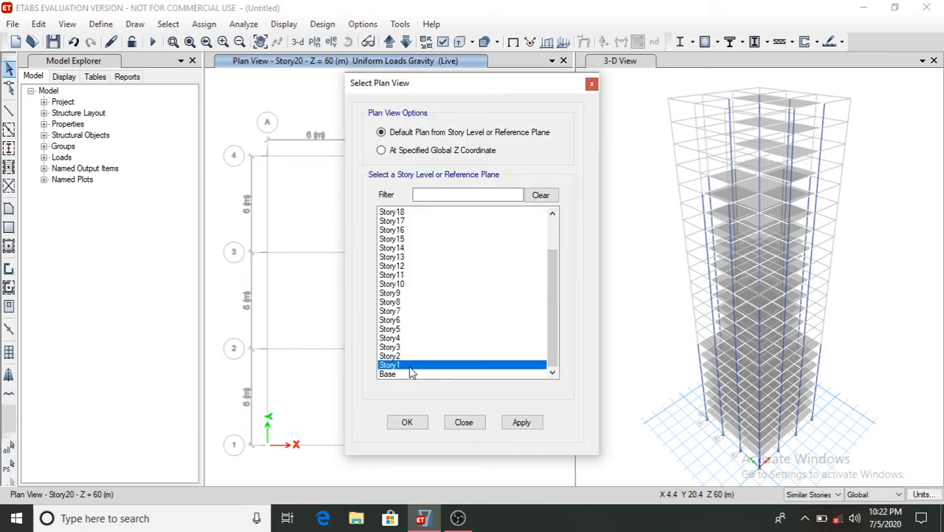
click(407, 421)
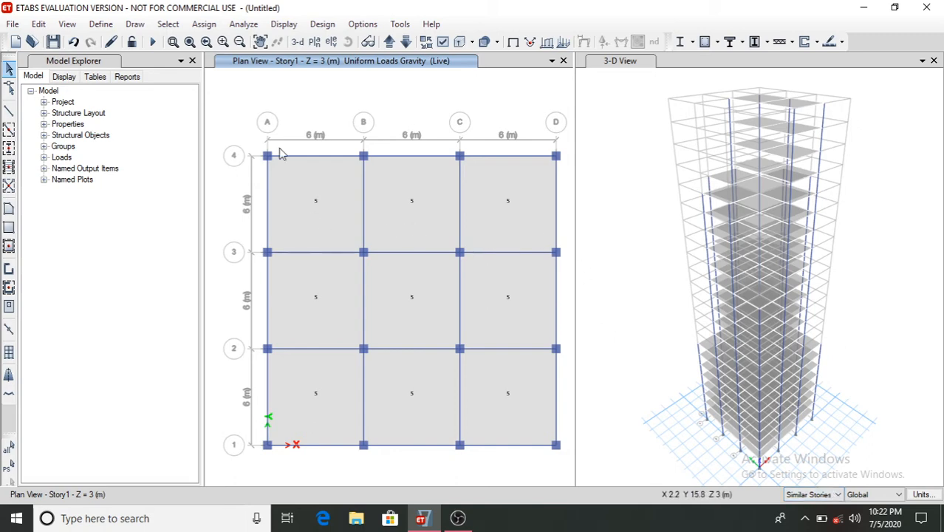
click(320, 156)
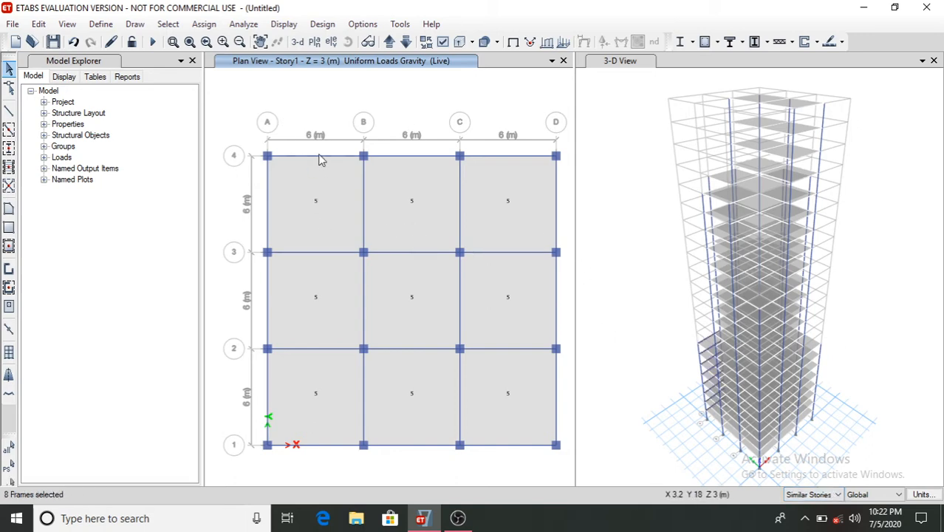
click(402, 157)
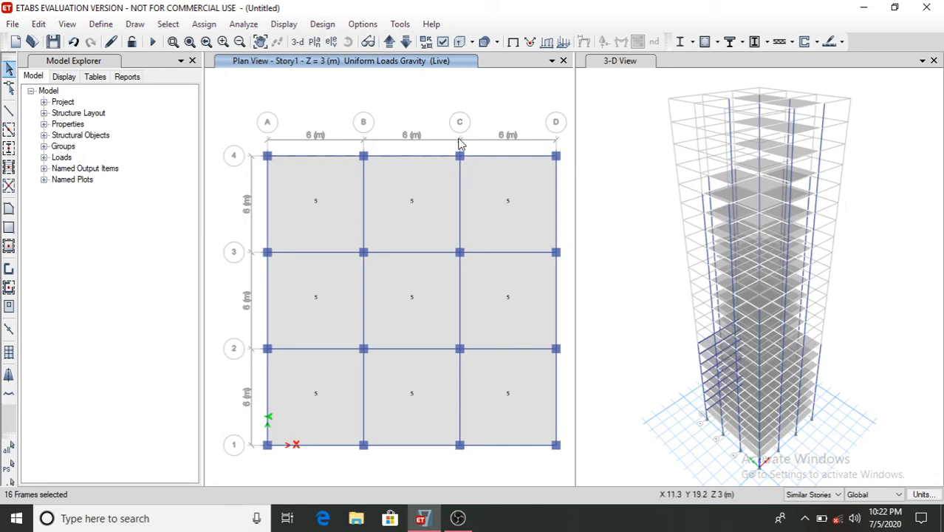
click(487, 156)
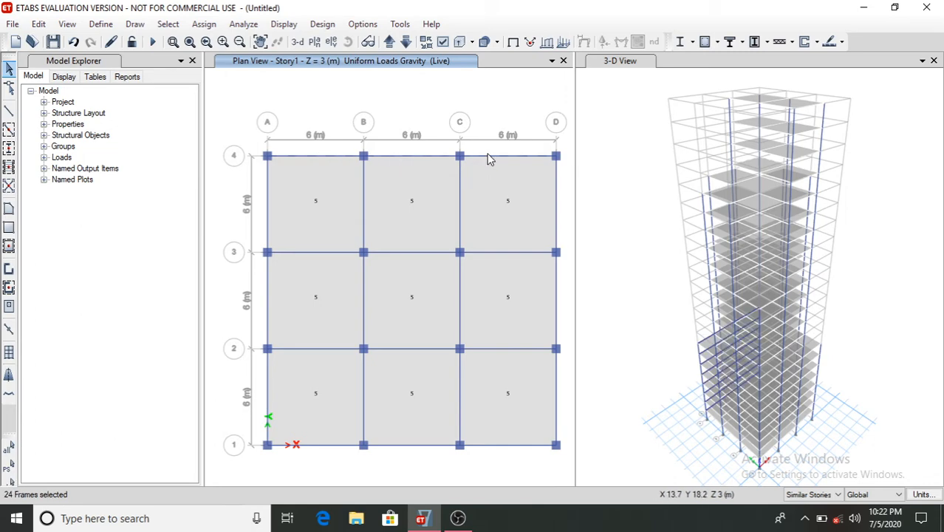
click(557, 212)
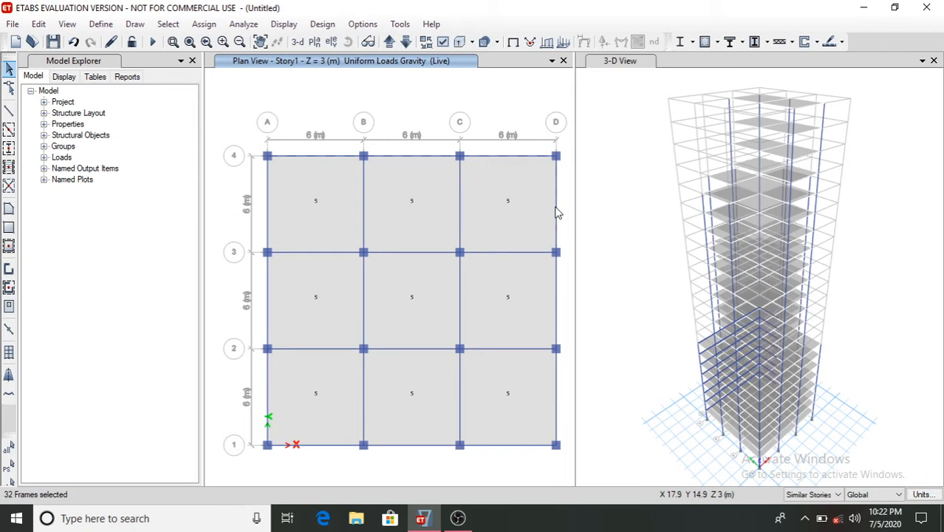
click(560, 314)
click(559, 389)
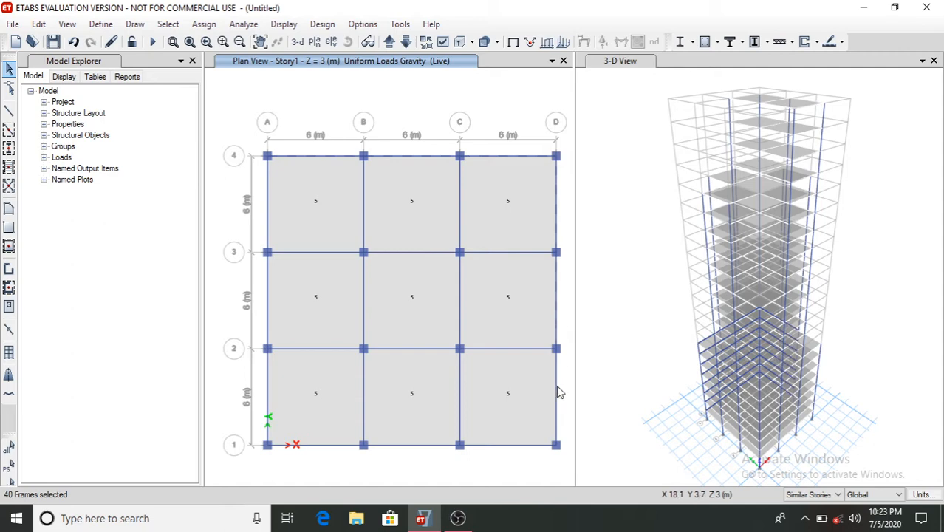
click(509, 445)
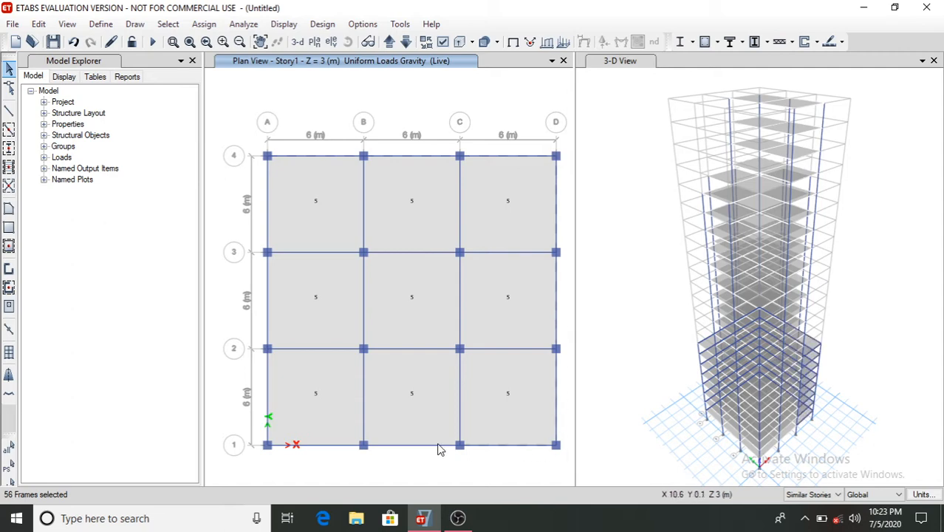
click(349, 446)
click(267, 412)
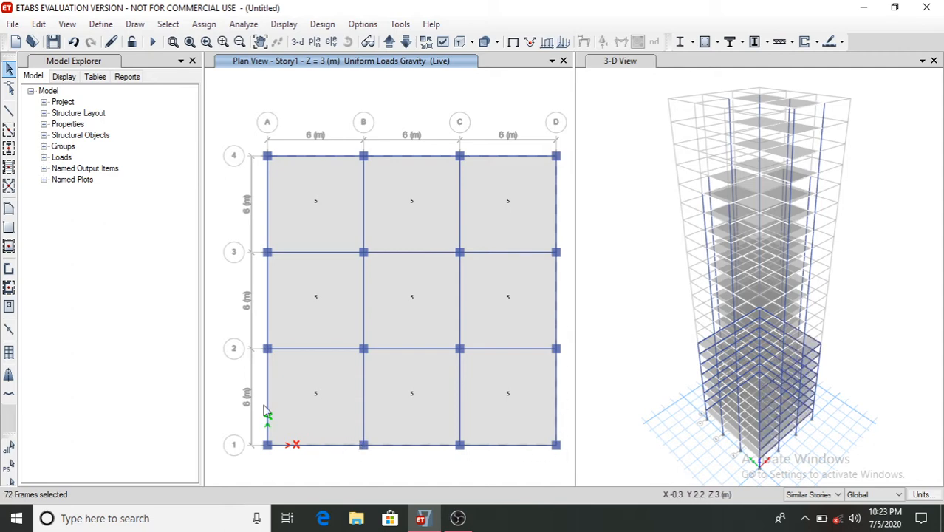
click(271, 292)
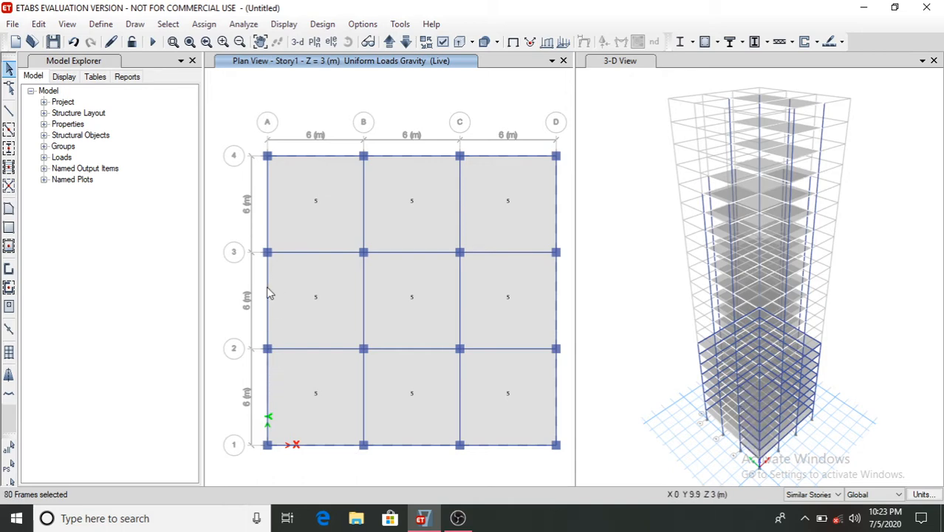
click(268, 222)
click(268, 223)
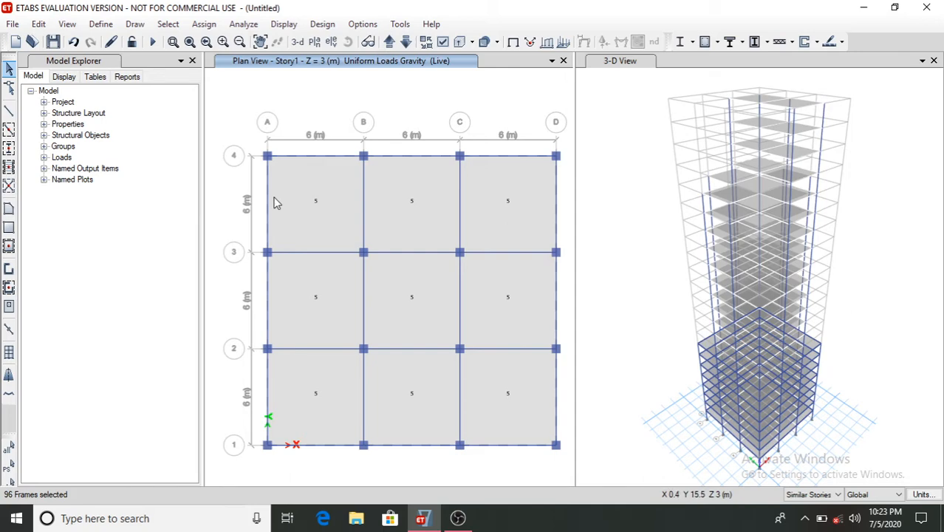
click(203, 25)
mouse_move(229, 155)
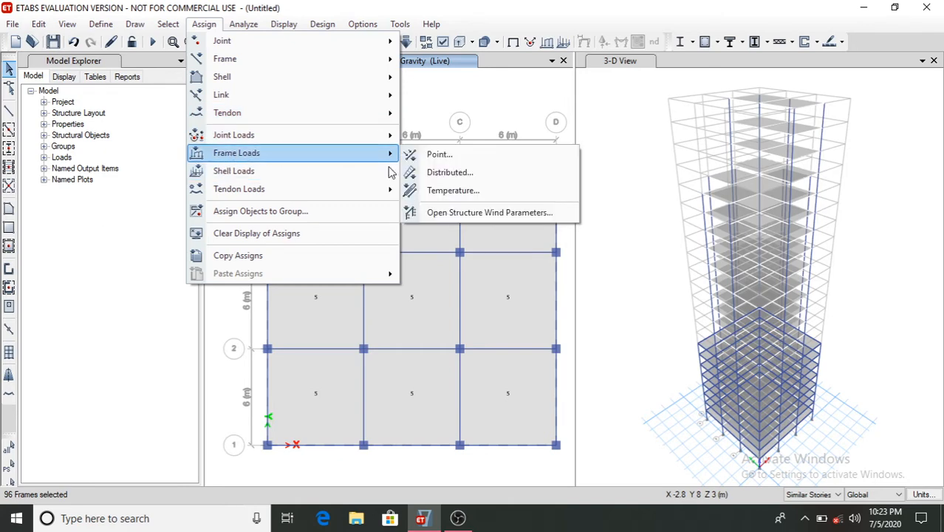
click(445, 173)
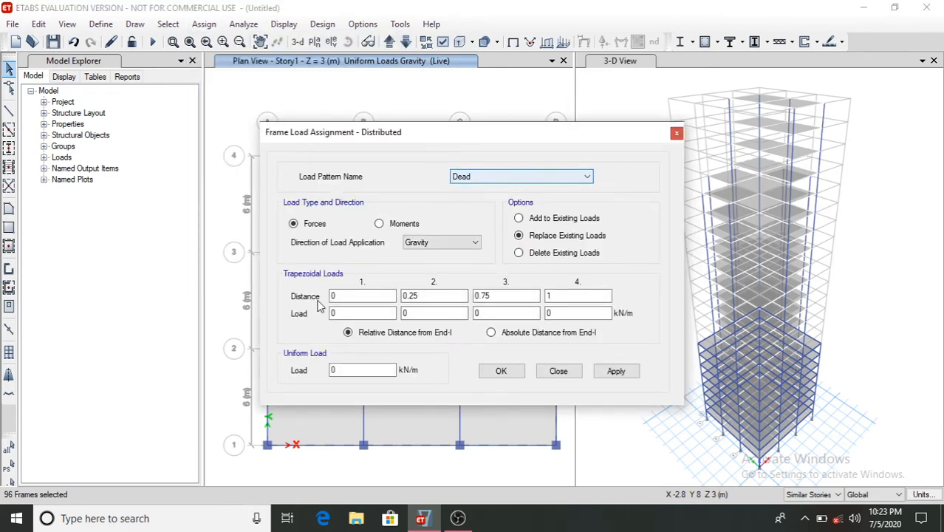
click(347, 370)
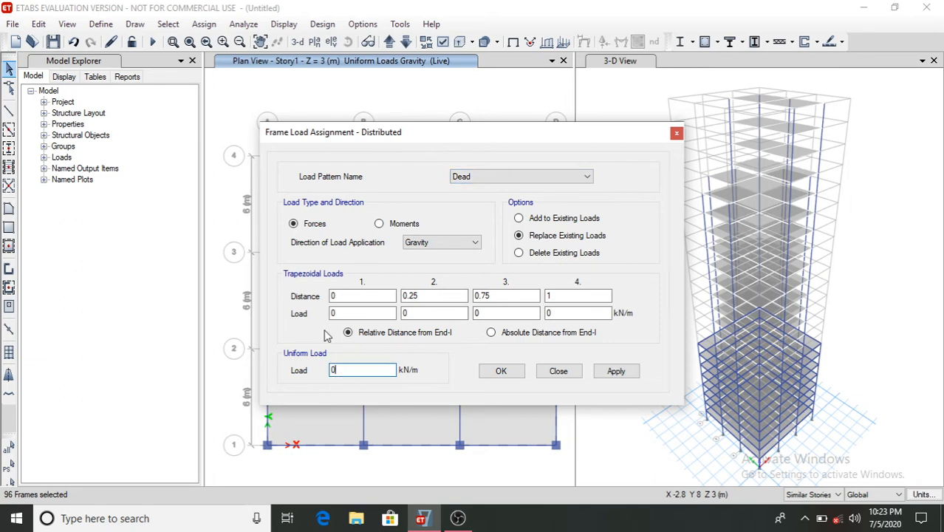
click(618, 373)
click(501, 373)
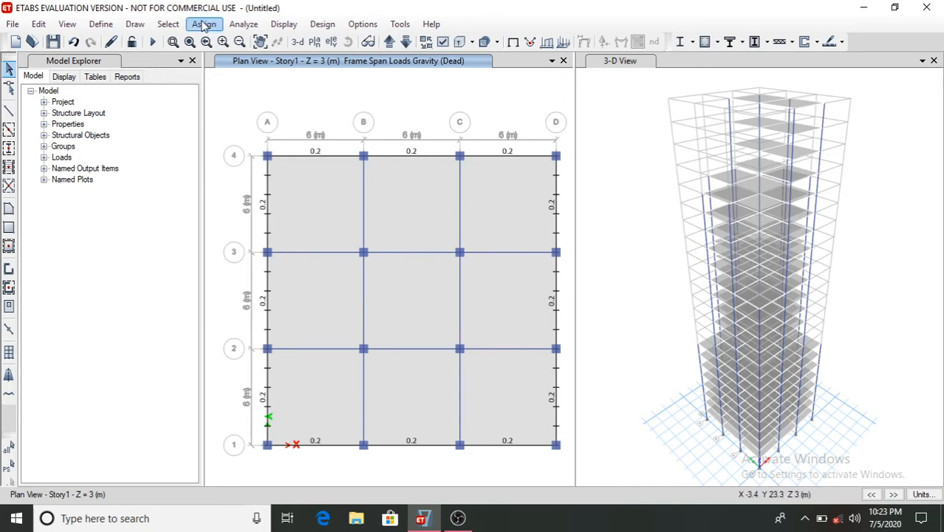
- Switch to the Story9 plan and assign a 0.2 kN/m Dead uniform distributed gravity load to all its perimeter beams
click(314, 41)
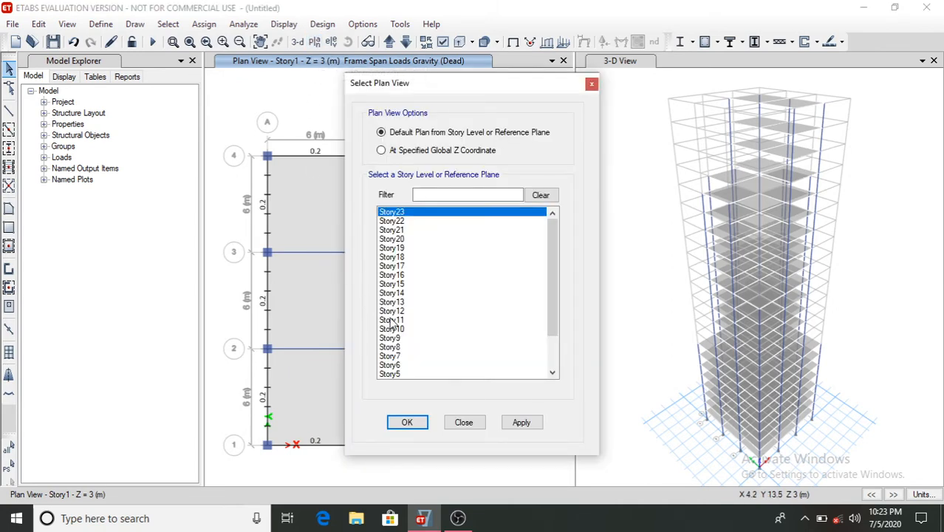
click(400, 339)
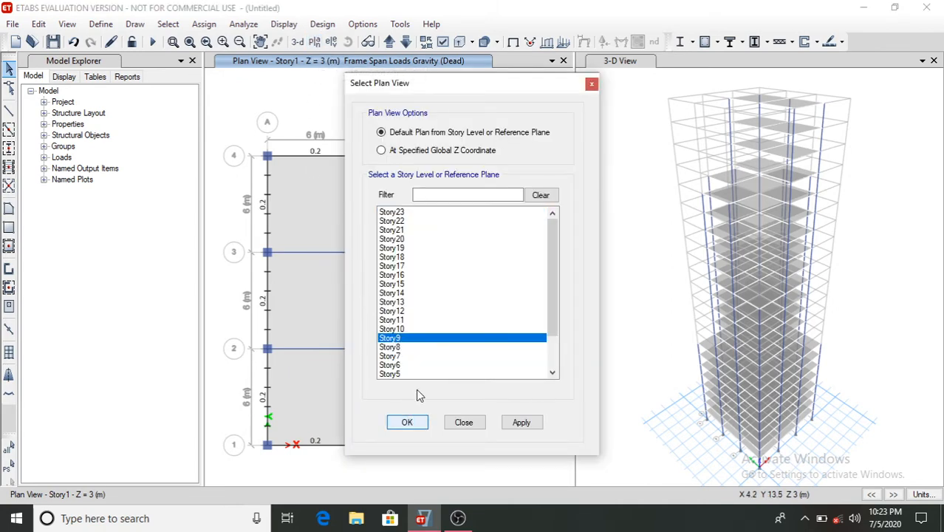
key(Return)
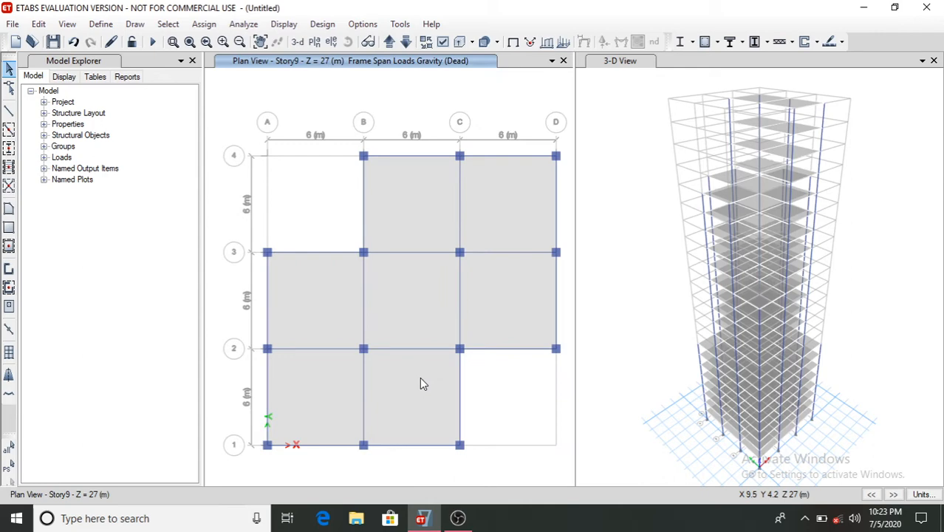
click(427, 155)
click(508, 158)
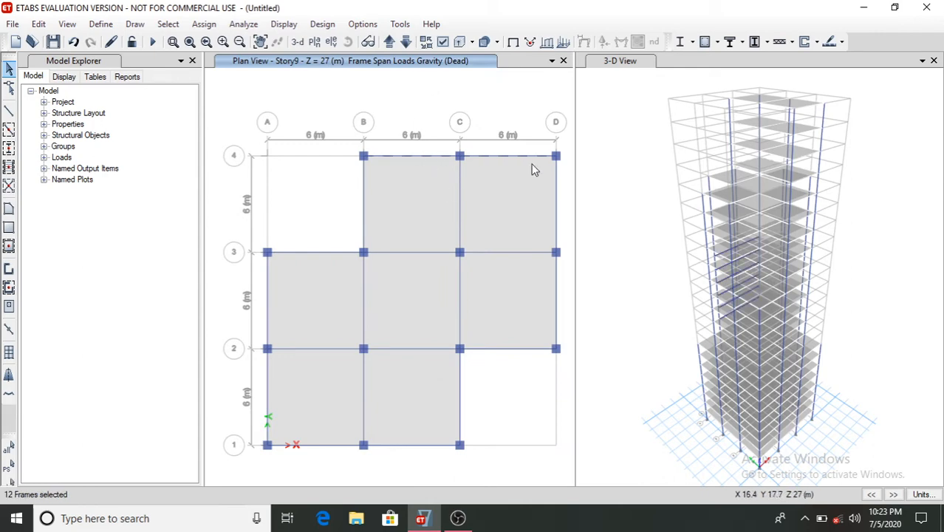
click(557, 197)
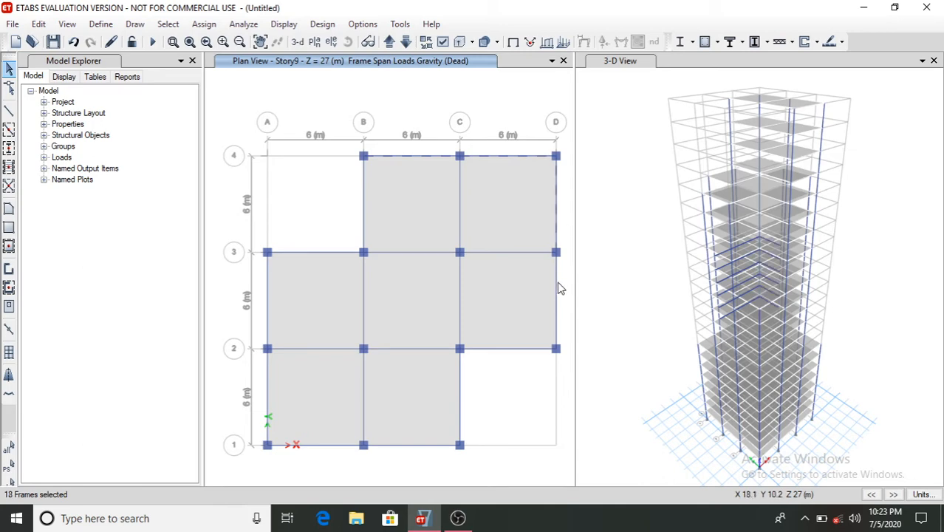
click(559, 285)
click(535, 352)
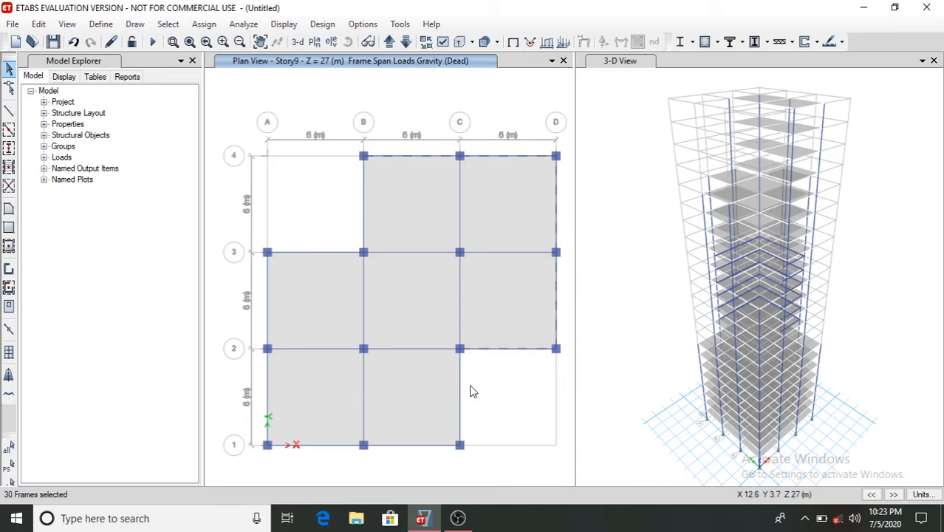
click(461, 419)
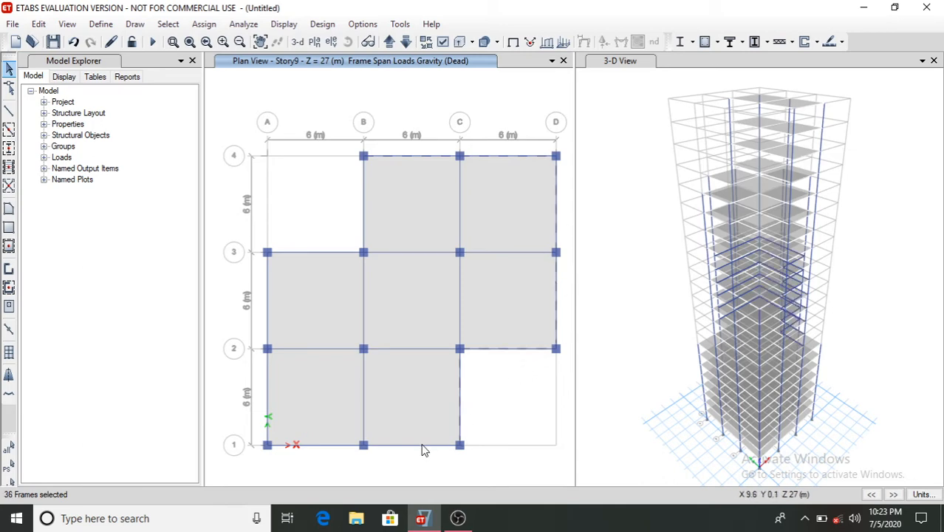
click(424, 446)
click(336, 446)
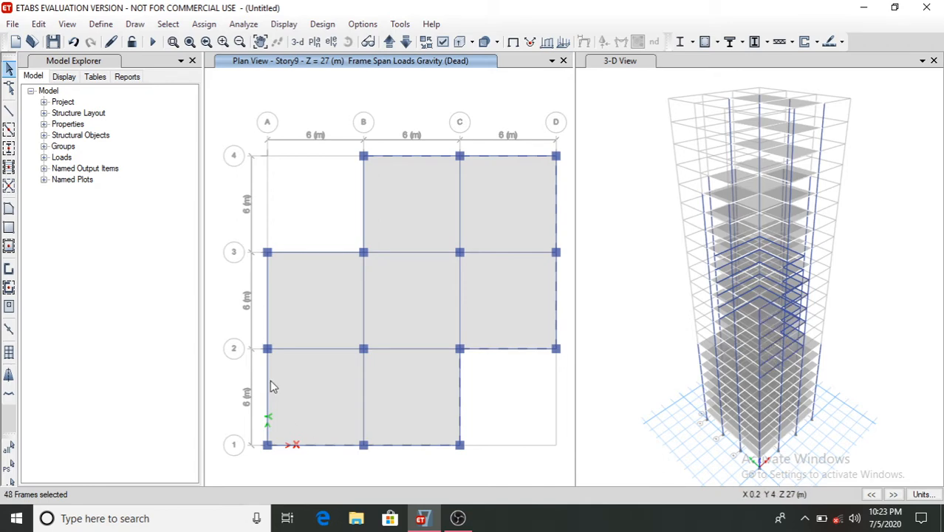
click(266, 382)
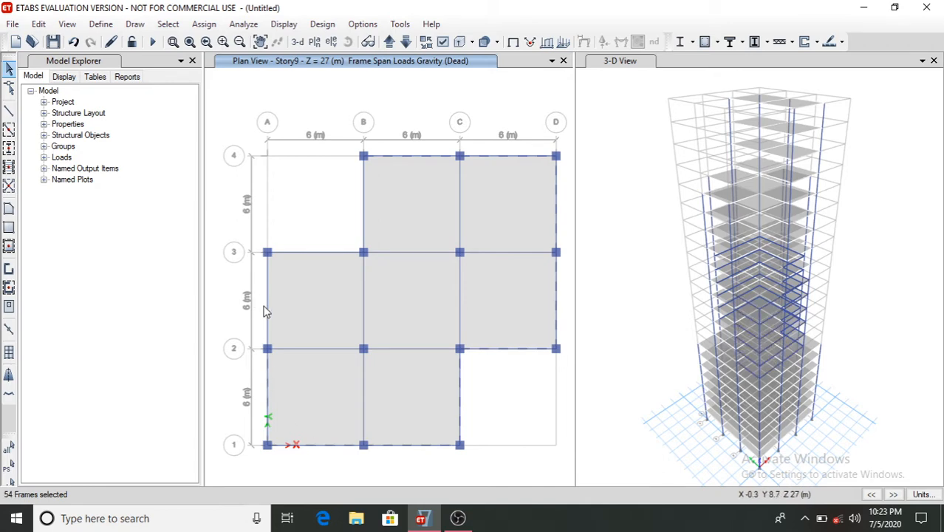
click(307, 253)
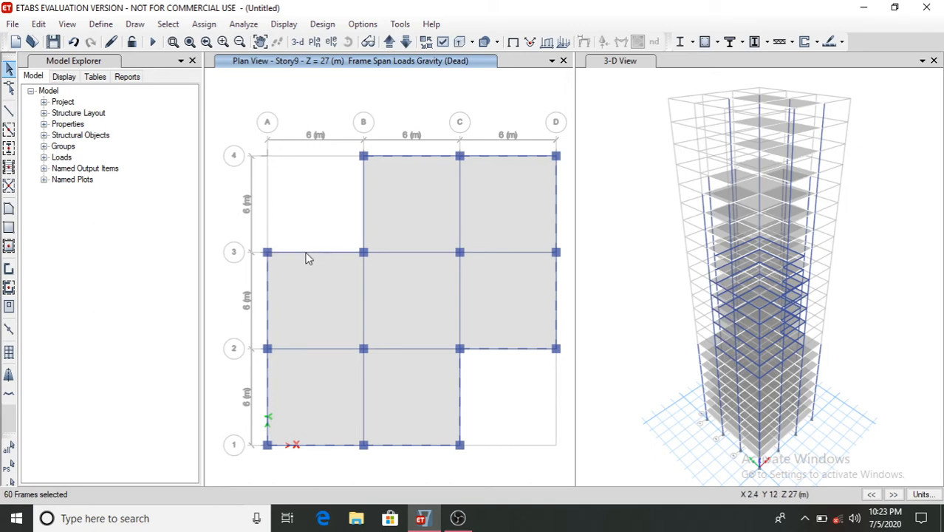
click(360, 201)
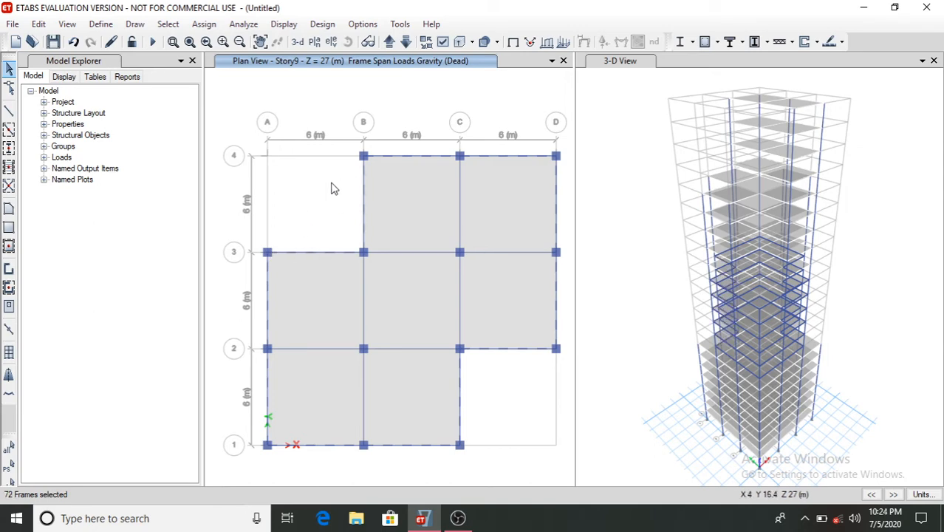
click(205, 24)
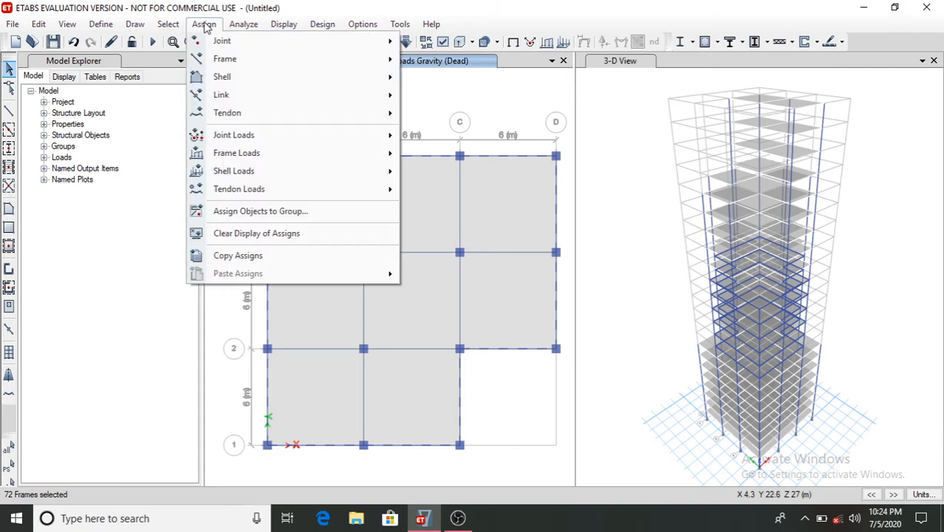
mouse_move(212, 156)
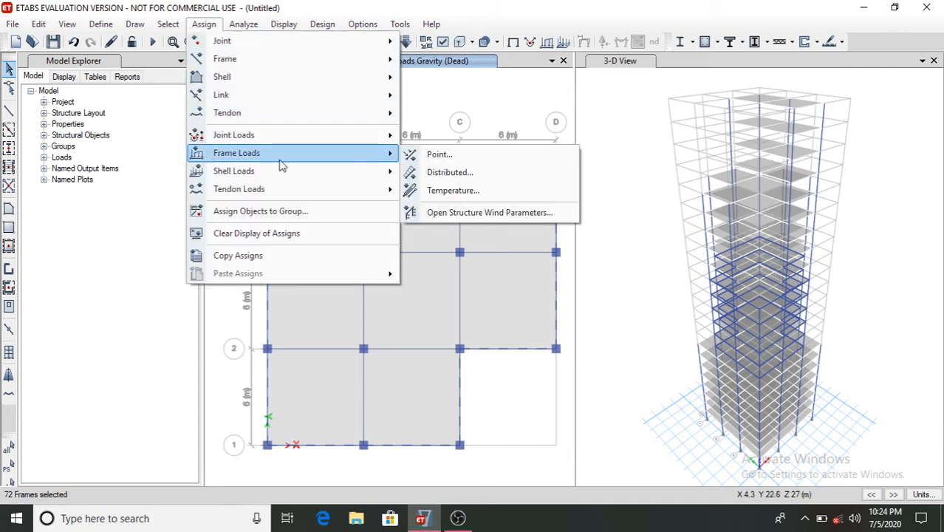
click(492, 173)
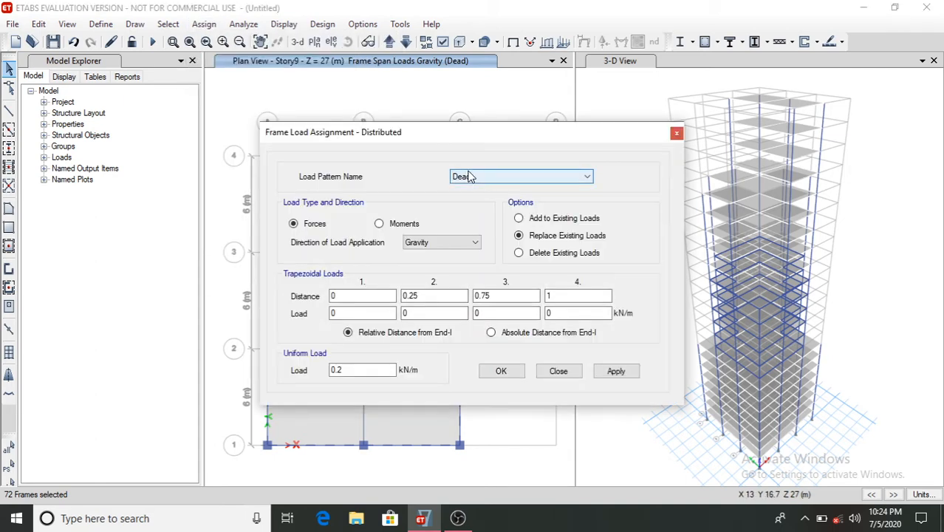
click(613, 370)
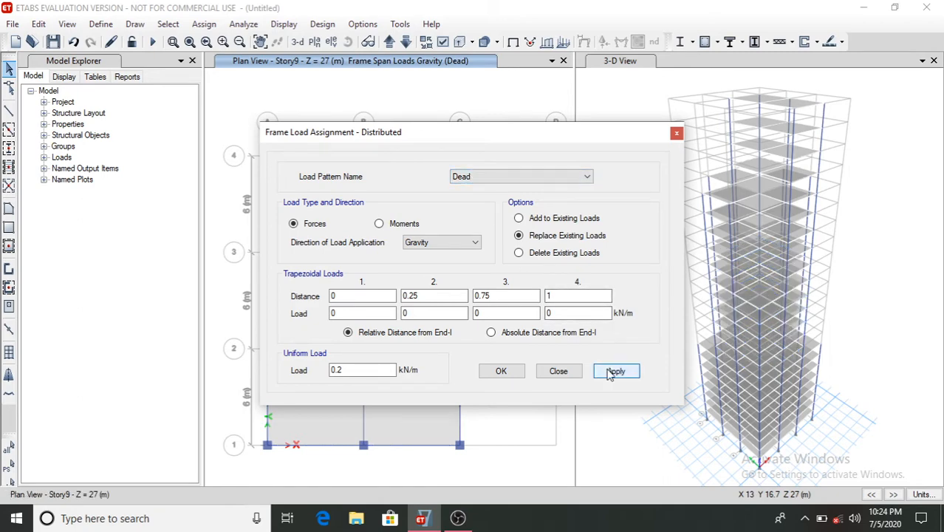
click(509, 368)
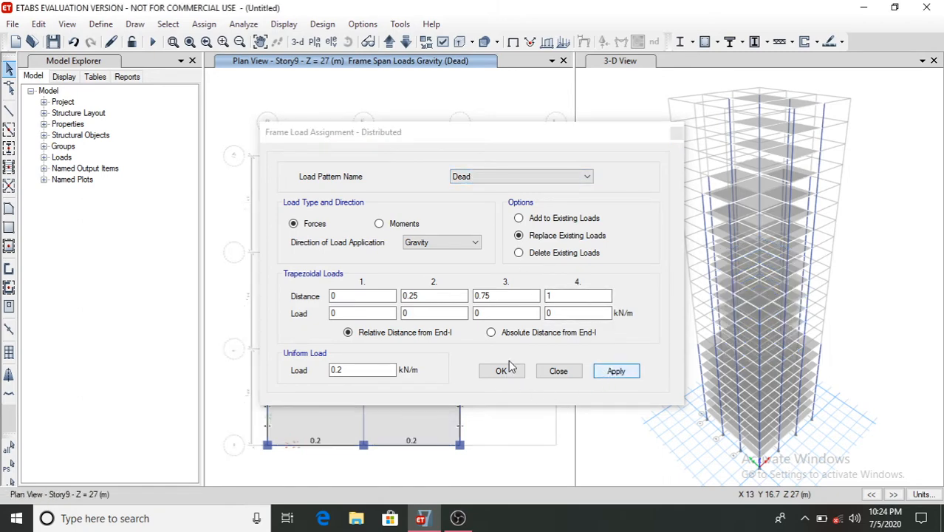
click(506, 369)
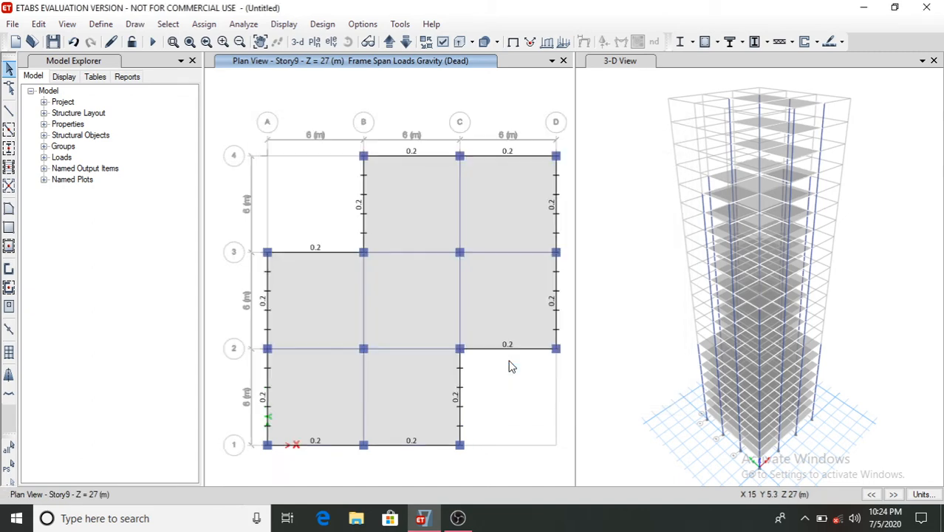
- Switch to the Story15 plan and assign a 0.2 kN/m Dead uniform distributed gravity load to all its perimeter beams
click(320, 43)
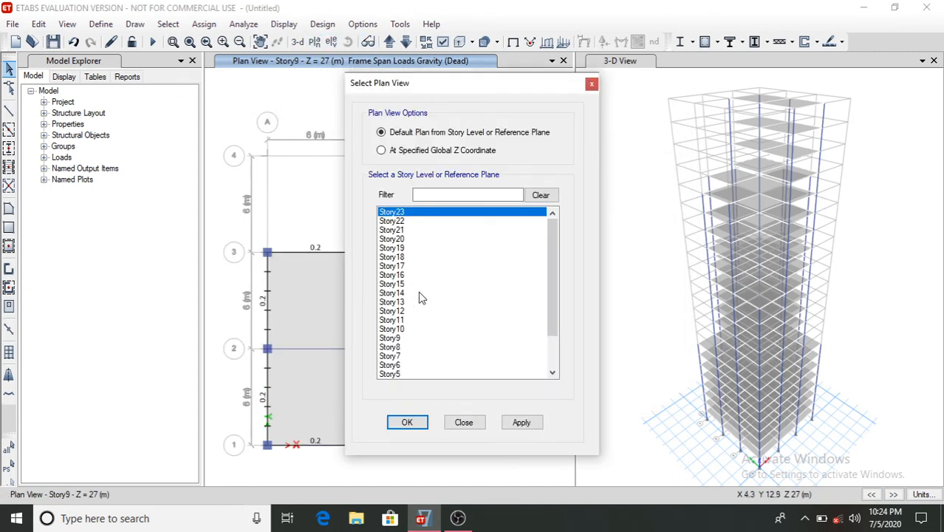
click(396, 285)
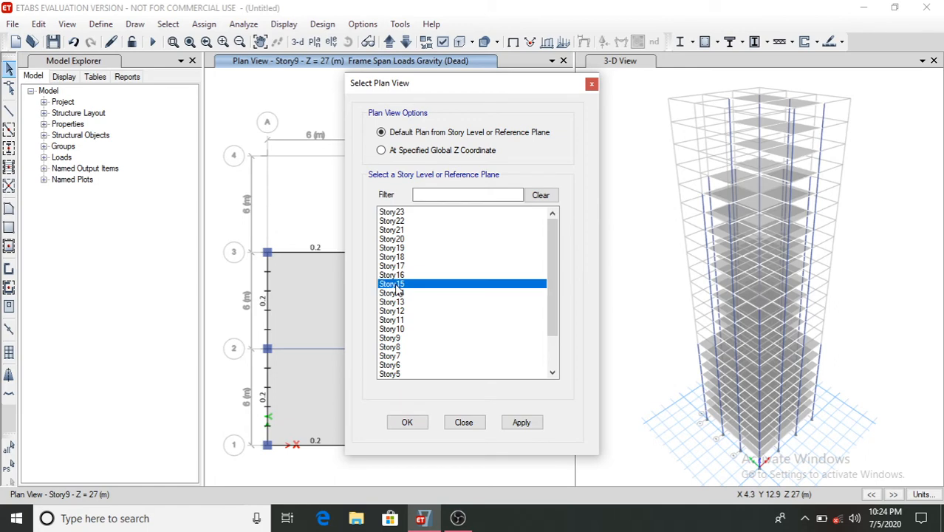
click(393, 425)
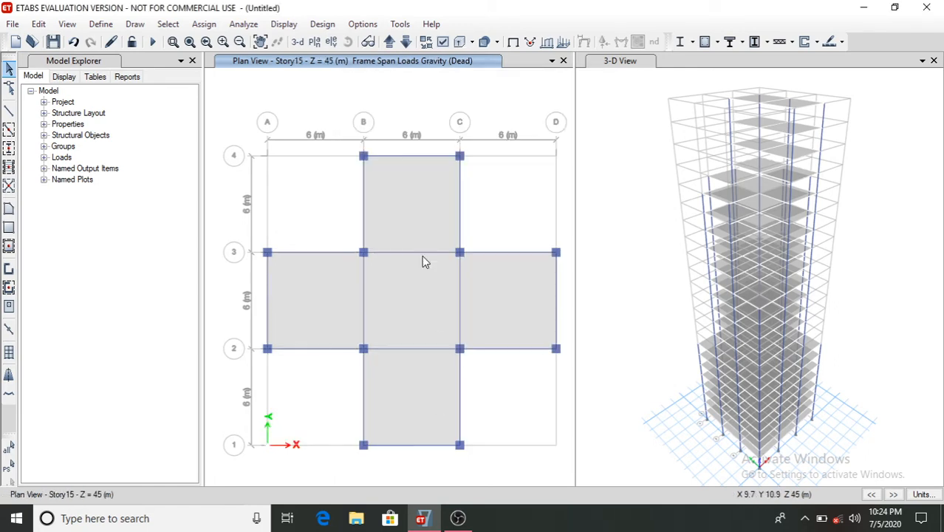
click(429, 156)
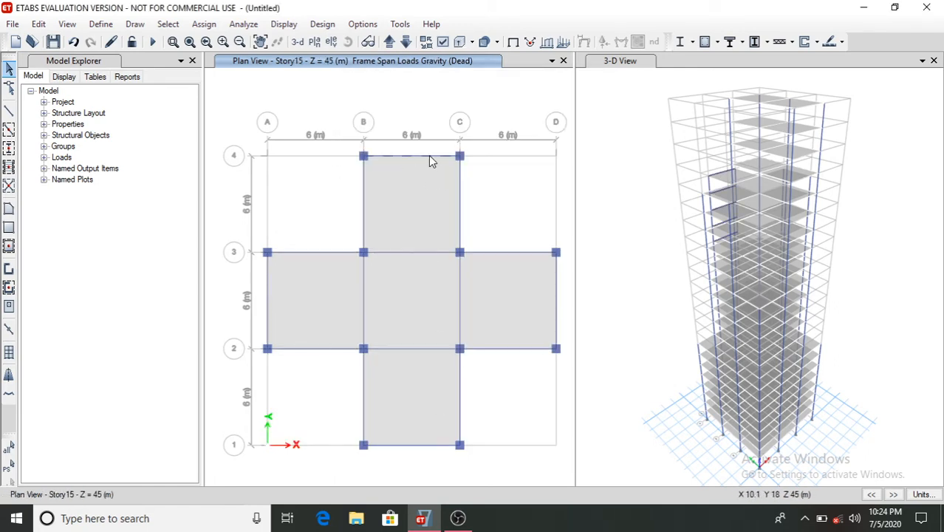
click(460, 209)
click(496, 252)
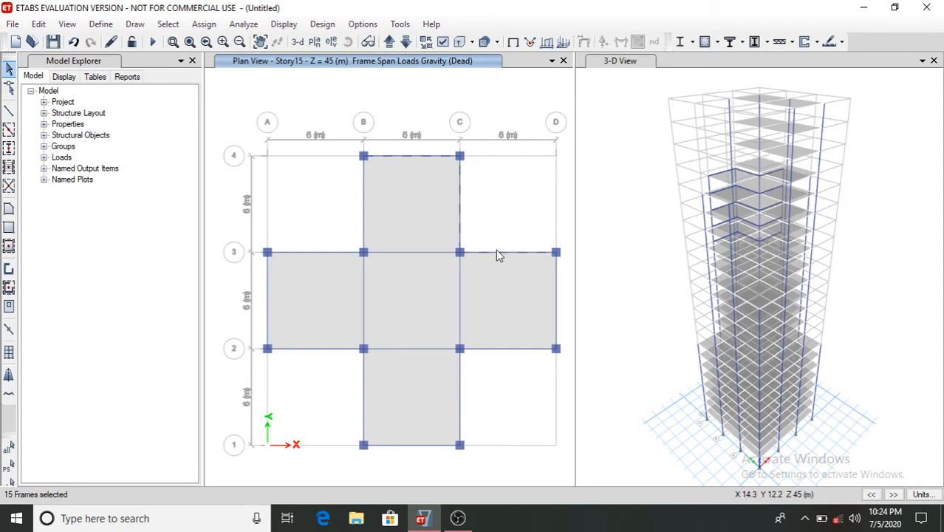
click(557, 295)
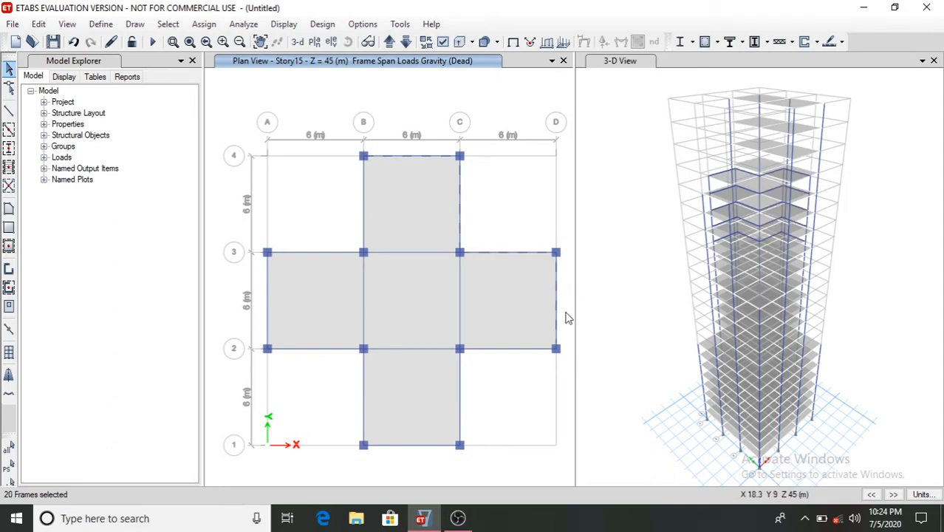
click(526, 348)
click(459, 386)
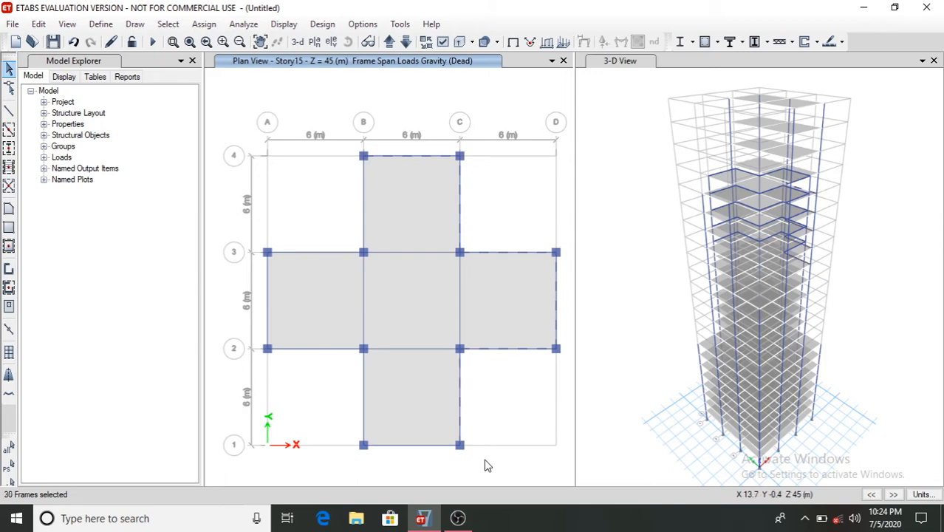
click(437, 447)
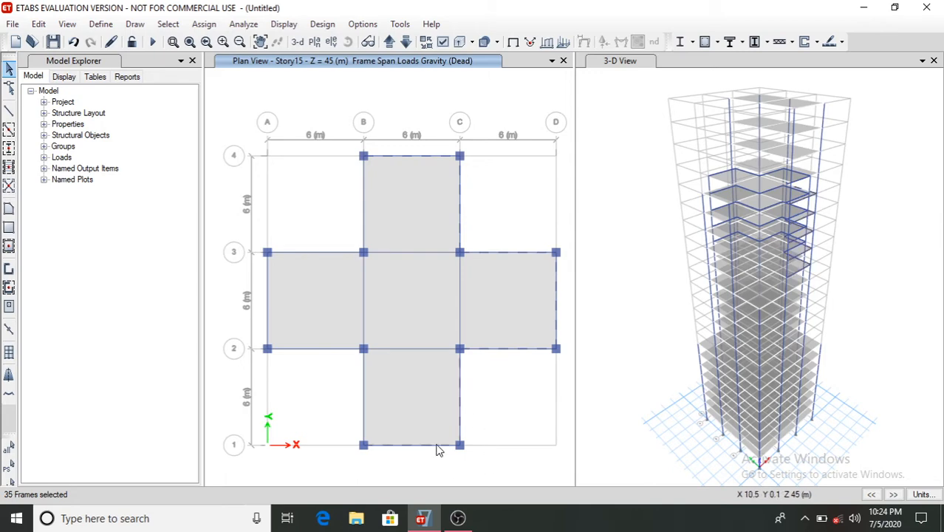
click(363, 397)
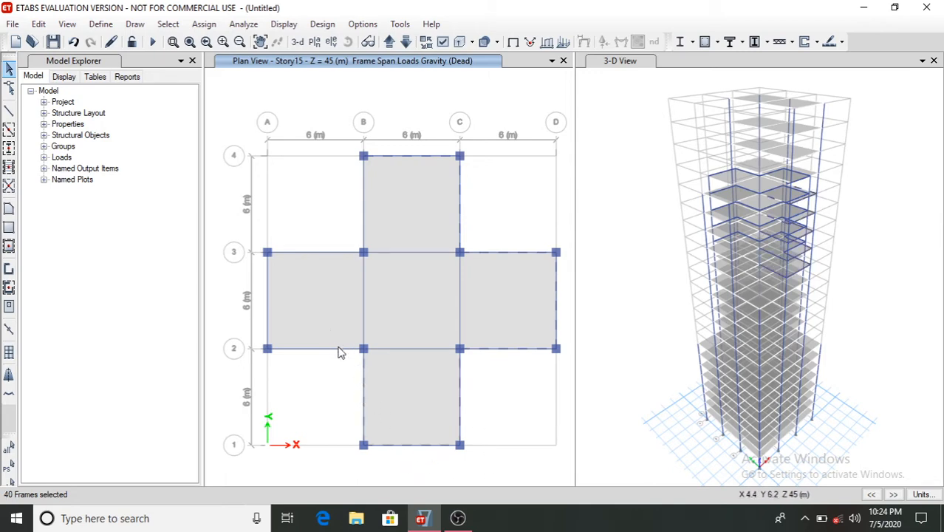
click(339, 348)
click(267, 310)
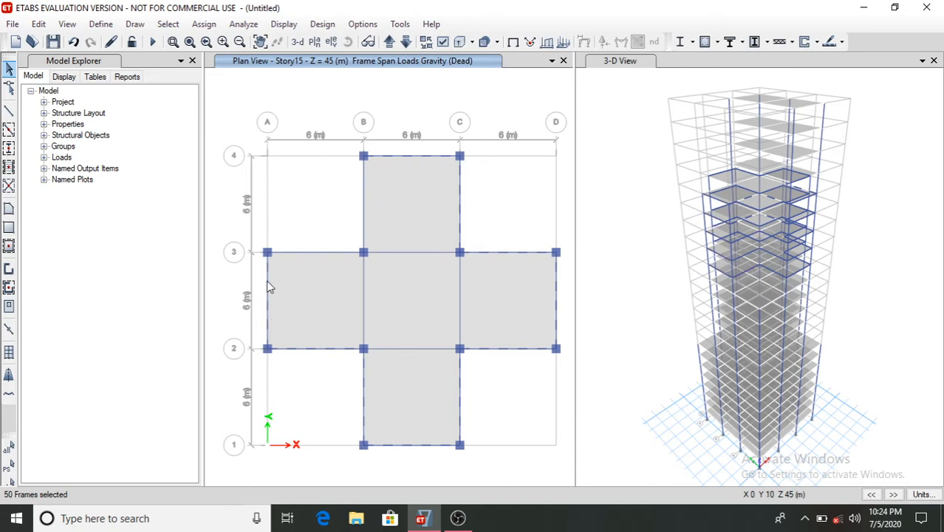
click(311, 253)
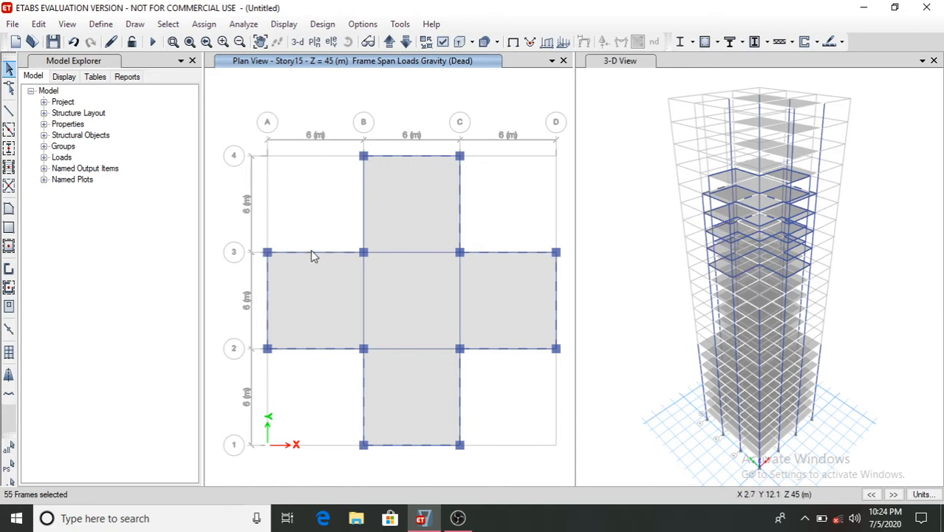
click(362, 224)
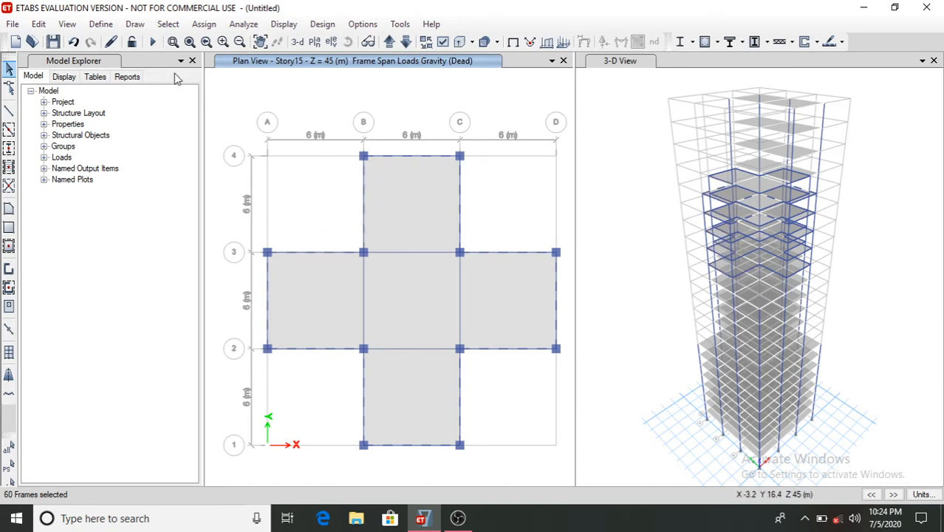
click(204, 25)
mouse_move(307, 157)
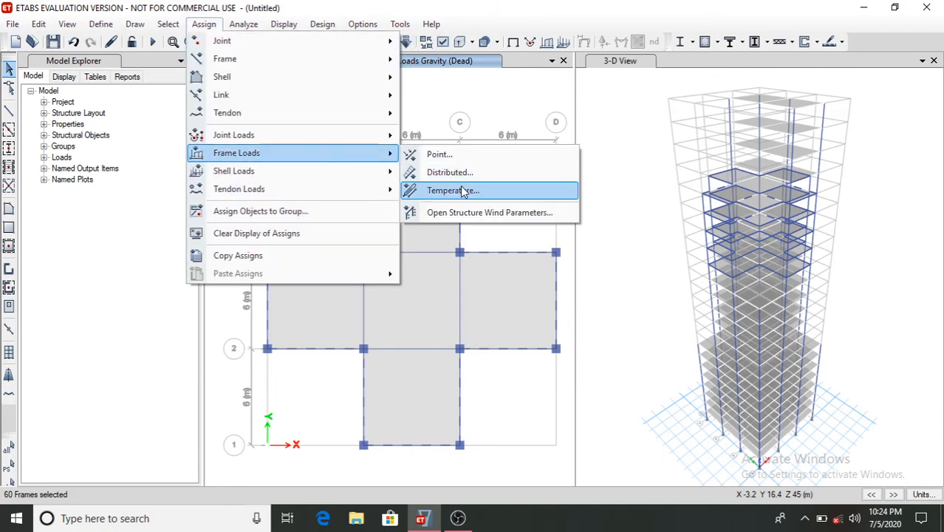
click(466, 174)
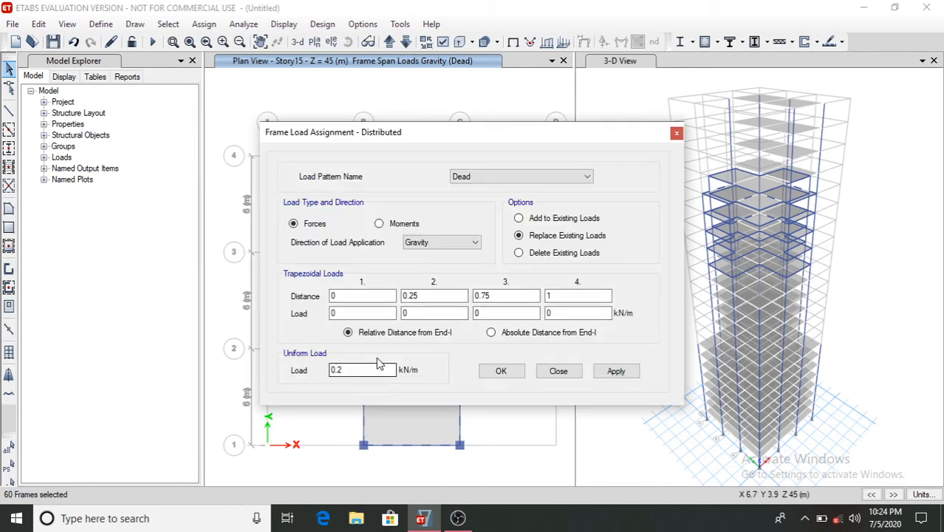
click(616, 372)
click(500, 371)
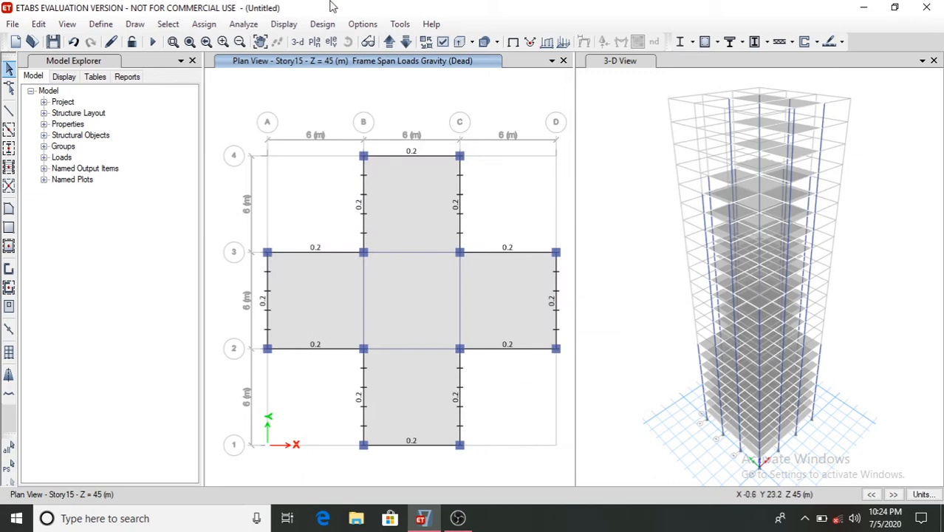
- Switch to the Story20 plan and assign a 0.2 kN/m Dead uniform distributed gravity load to its perimeter beams
click(315, 42)
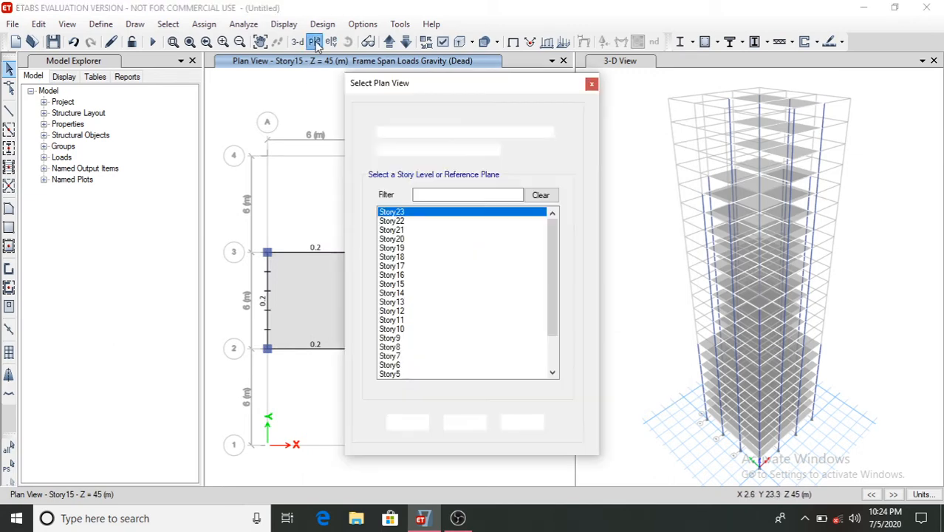
click(393, 239)
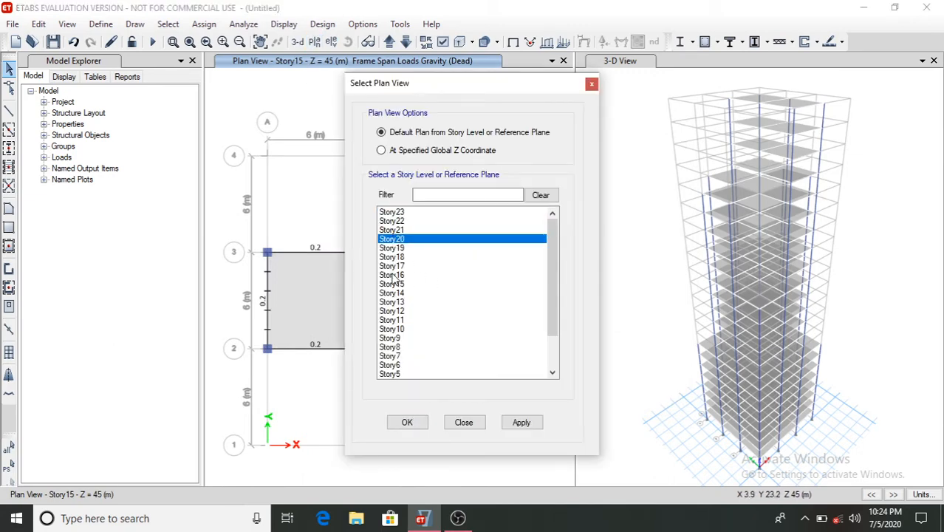
click(403, 423)
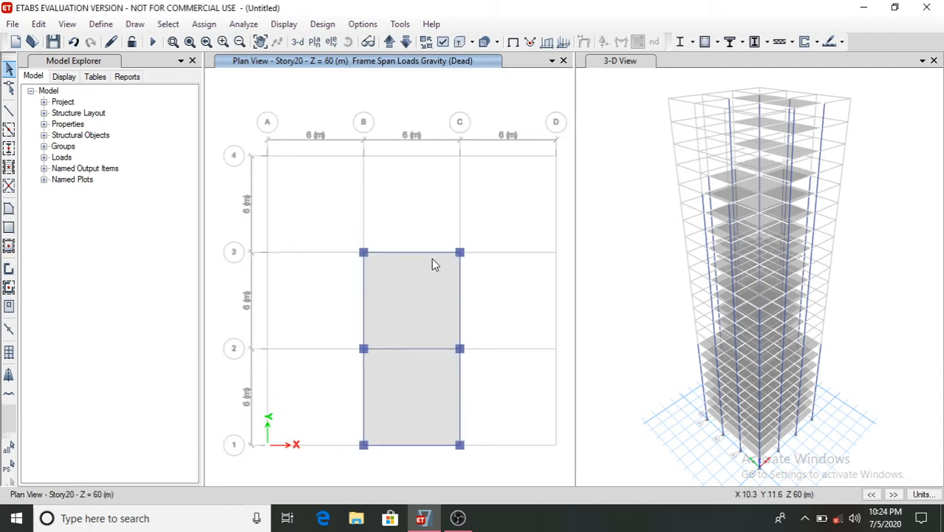
click(463, 286)
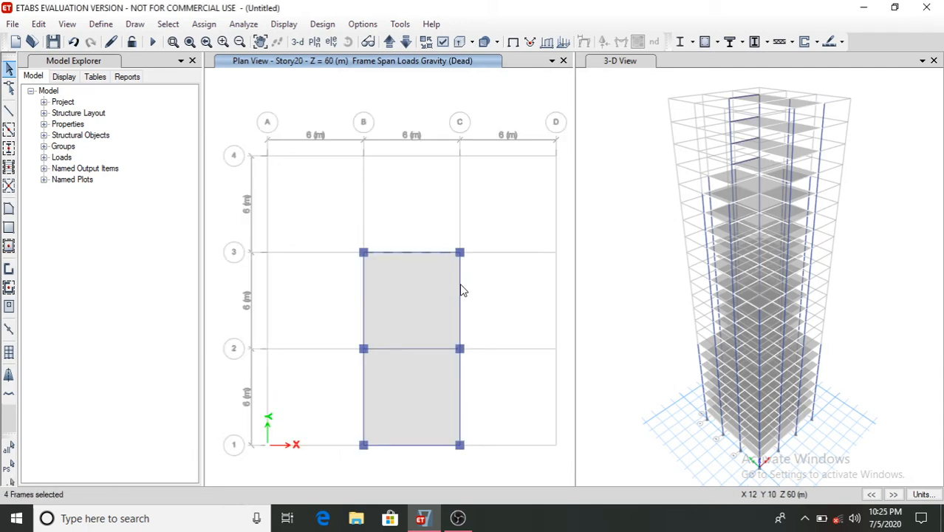
click(462, 409)
click(412, 446)
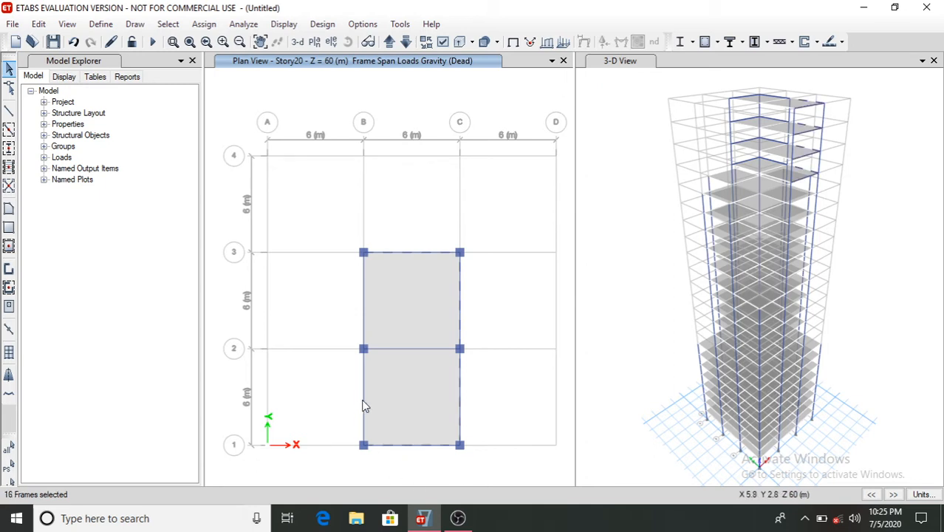
click(363, 405)
click(363, 309)
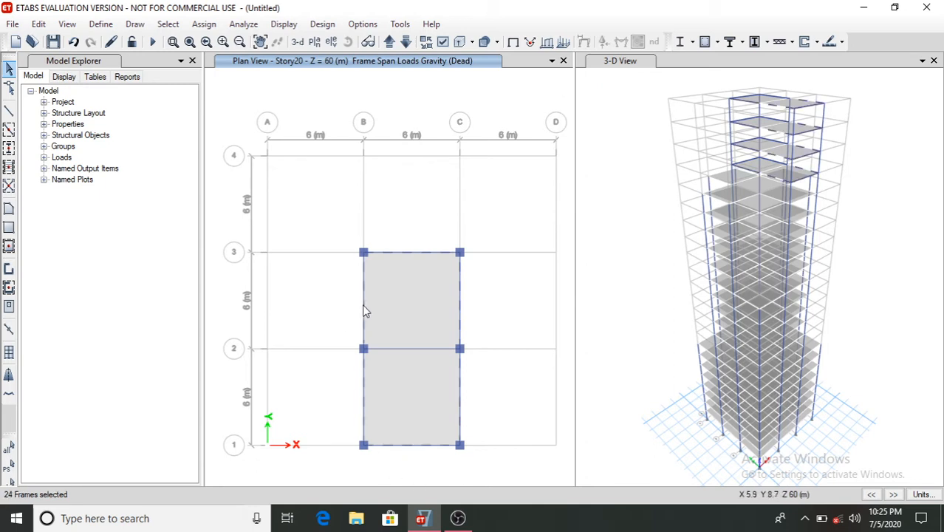
click(204, 23)
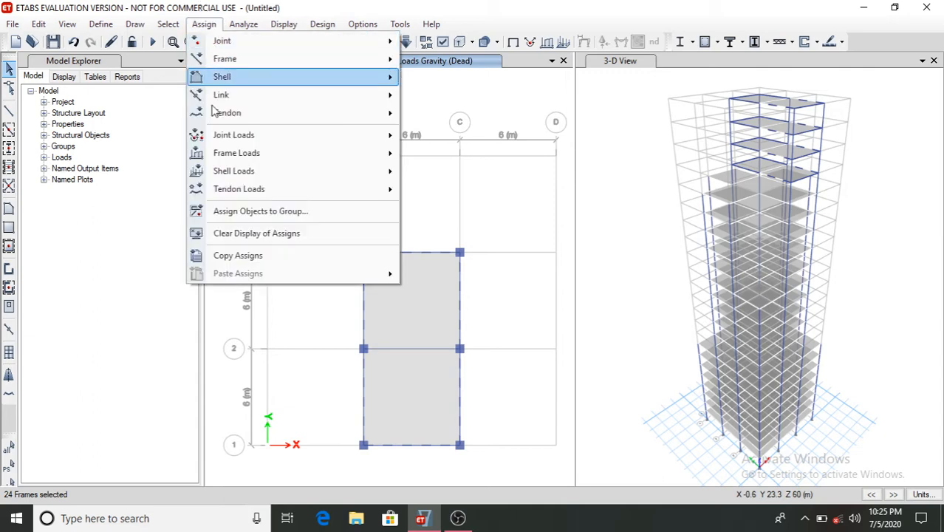
mouse_move(277, 154)
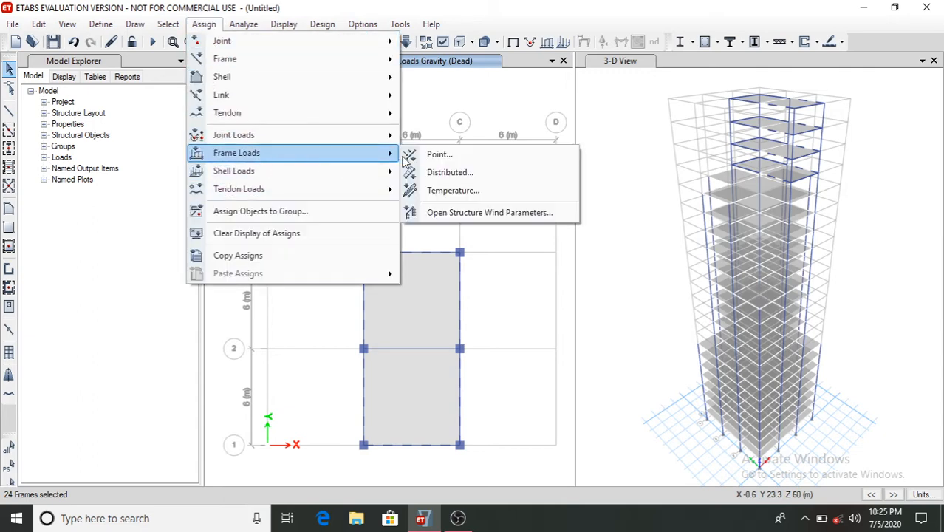
click(442, 172)
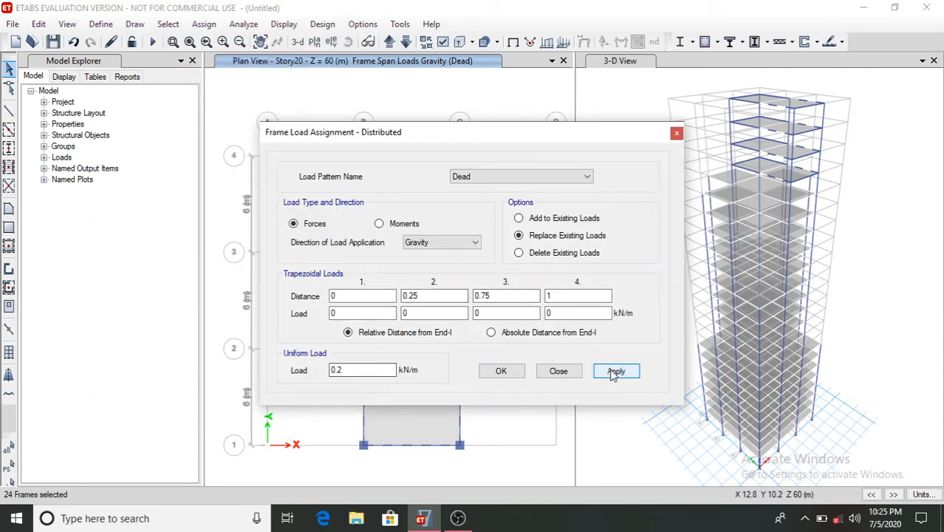
click(616, 371)
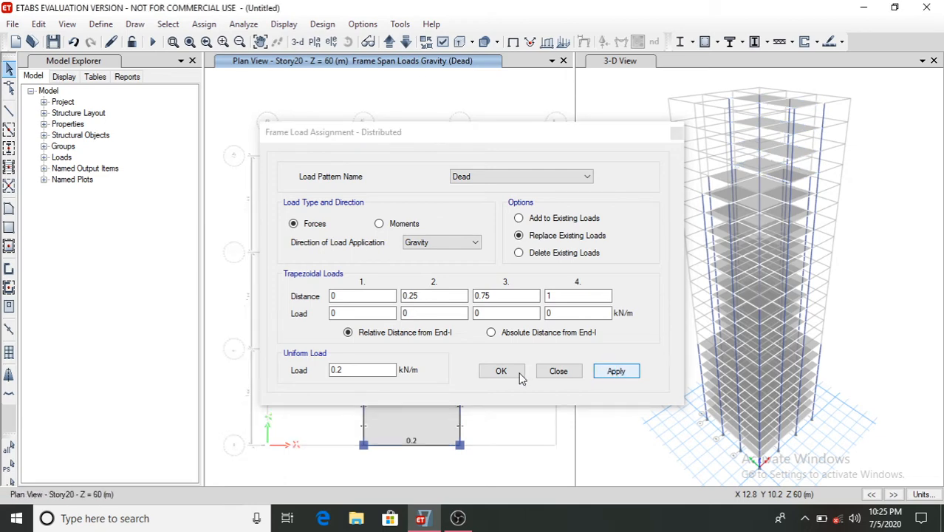
click(501, 371)
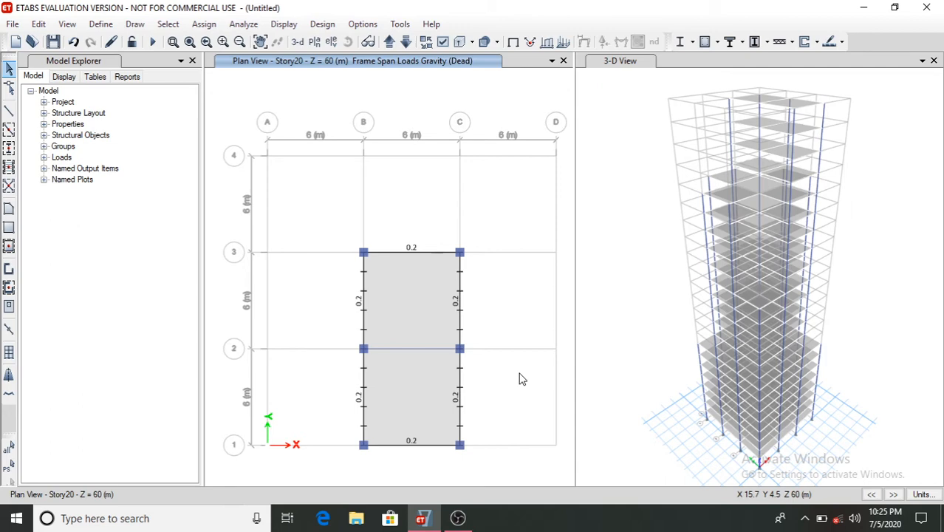
- Switch to the Story23 plan and examine the loads on its perimeter beams
click(315, 42)
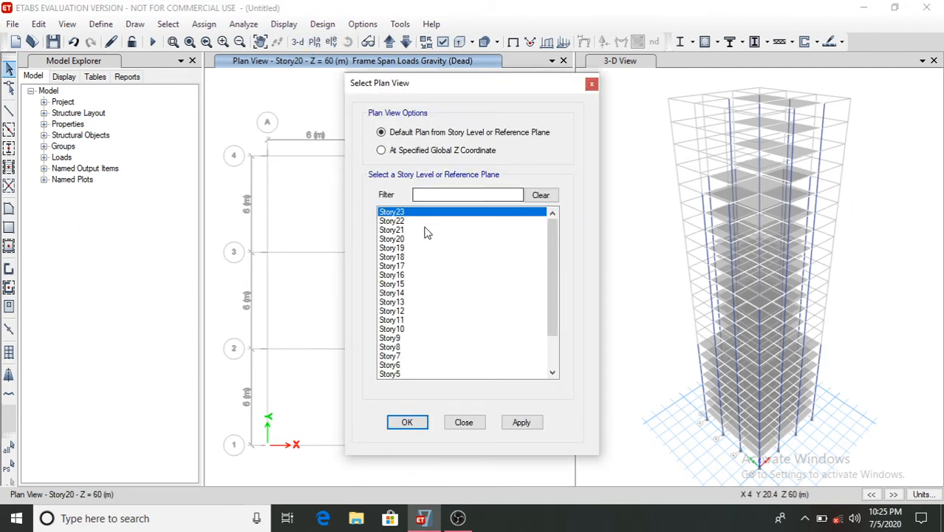
click(409, 423)
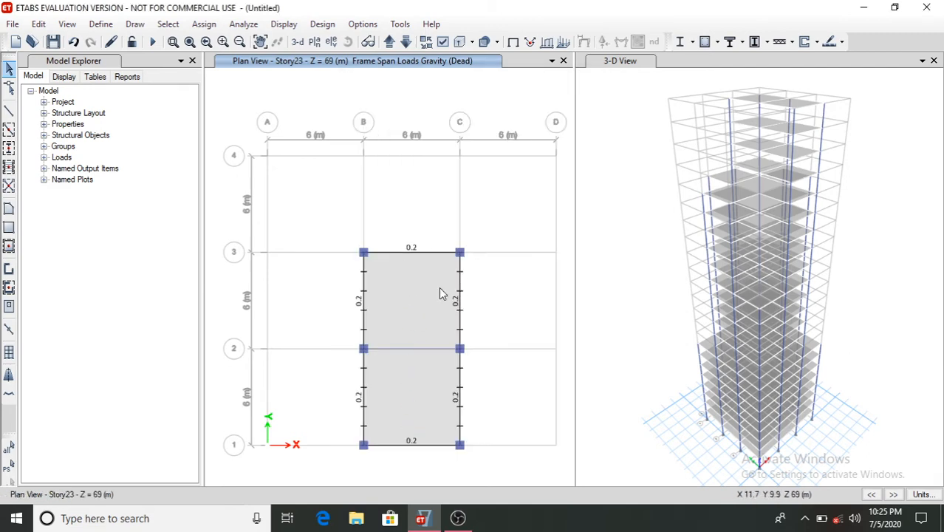
click(428, 251)
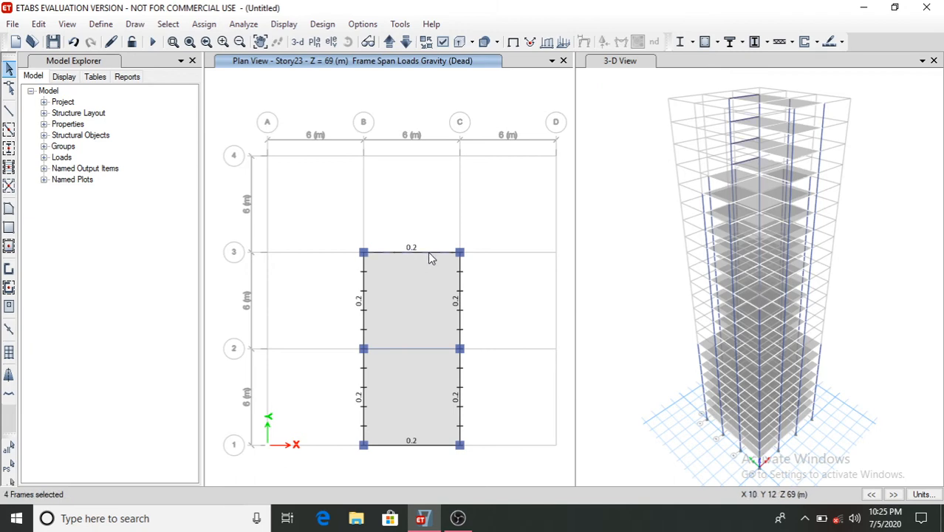
click(459, 287)
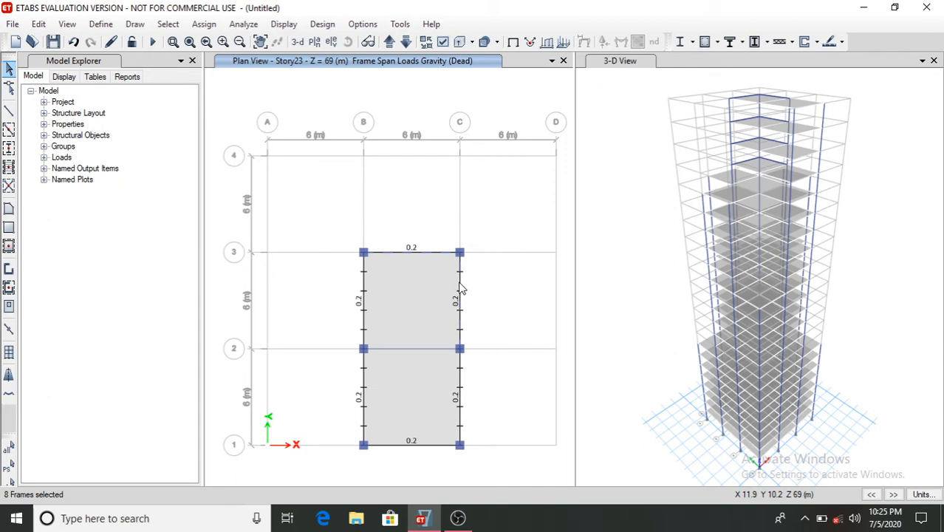
click(428, 253)
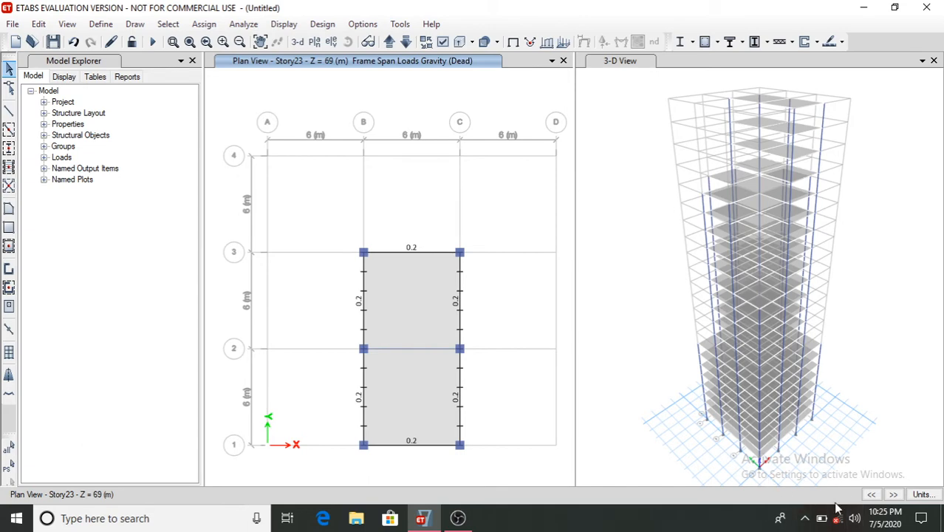
- Show the undeformed shape and restrict selection to One Story instead of similar stories
click(285, 28)
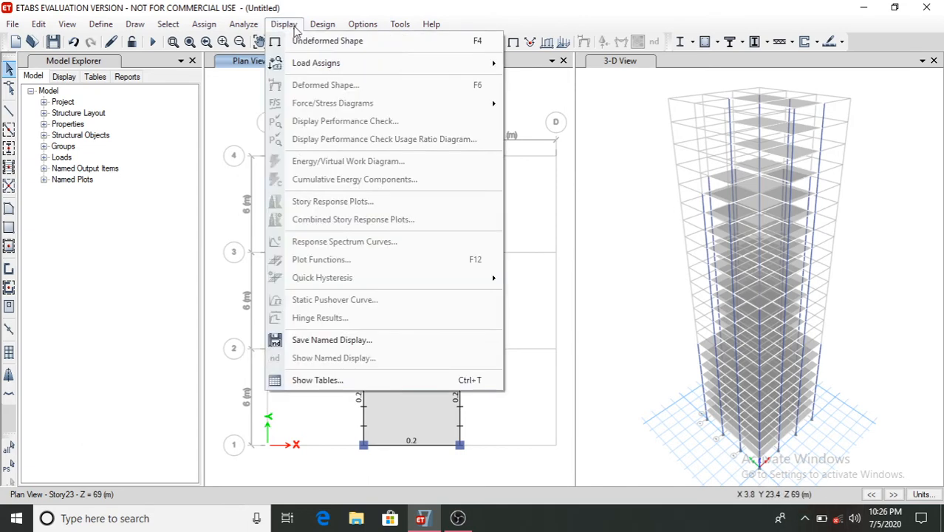
click(285, 26)
click(284, 23)
click(284, 22)
click(285, 27)
click(304, 41)
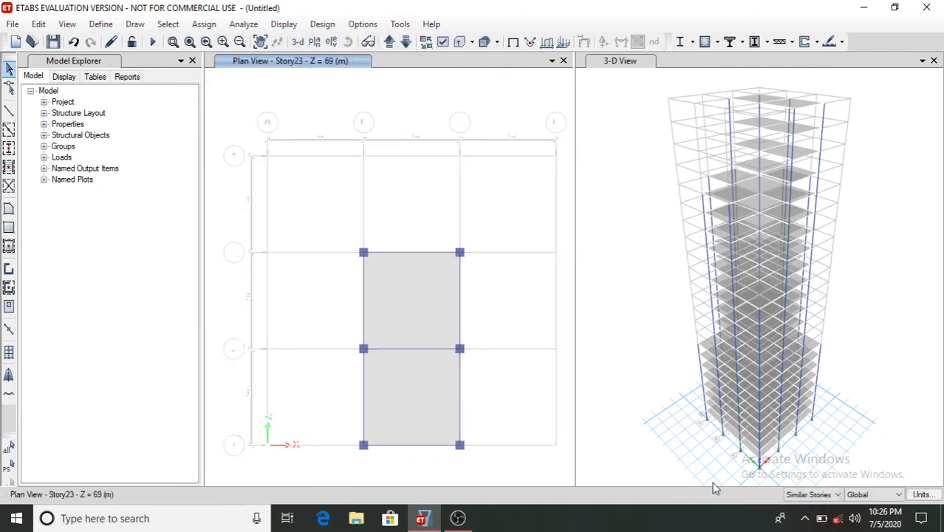
click(827, 496)
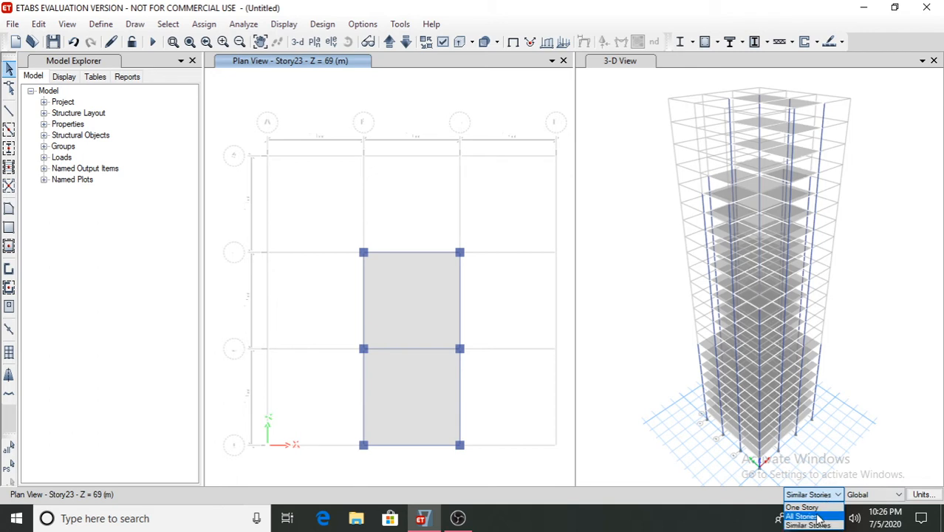
click(805, 507)
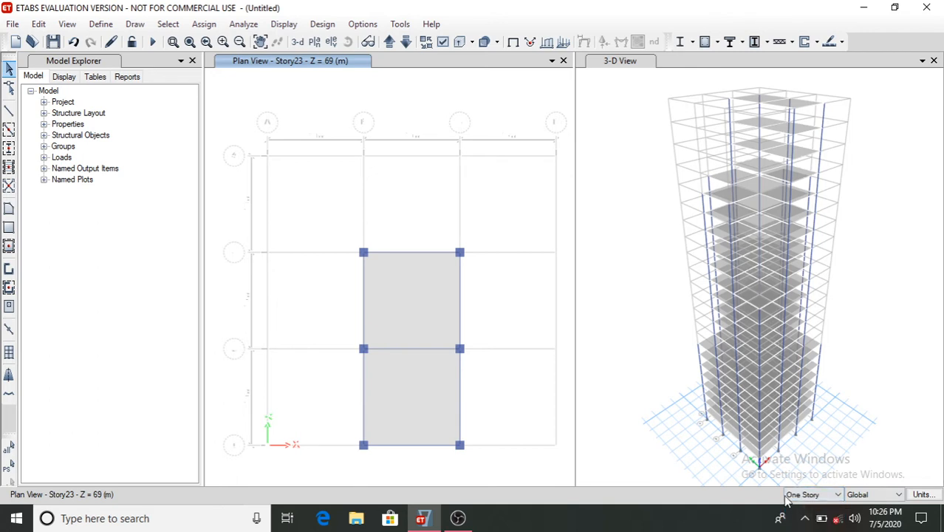
- Delete the Dead distributed loads from the Story23 perimeter beams only
click(419, 252)
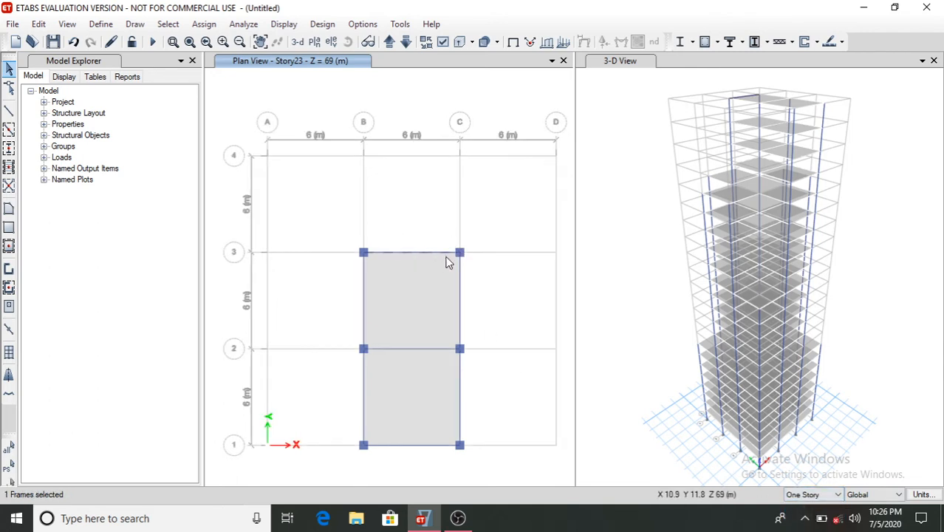
click(459, 274)
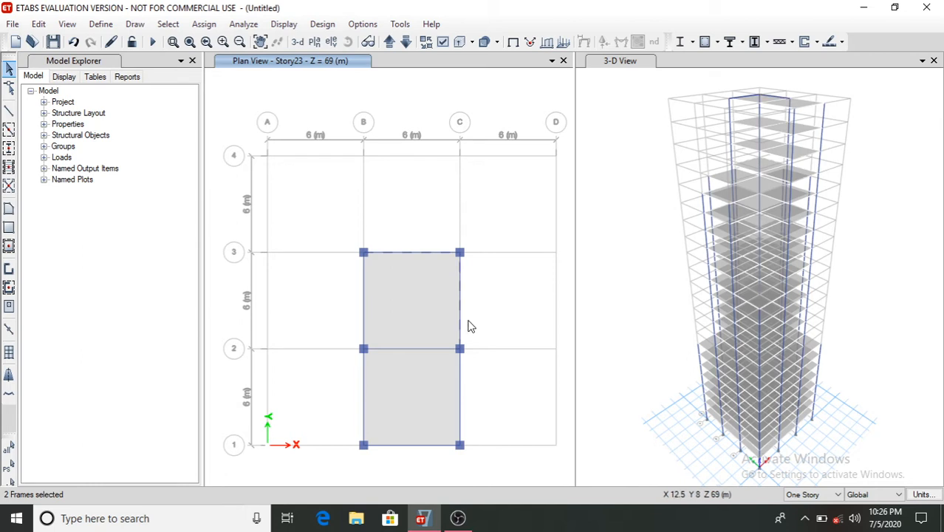
click(460, 380)
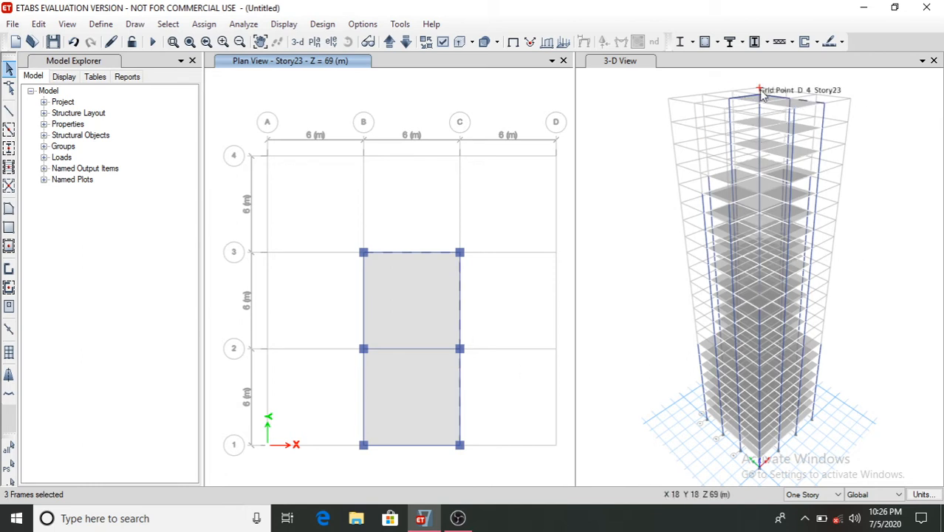
click(436, 445)
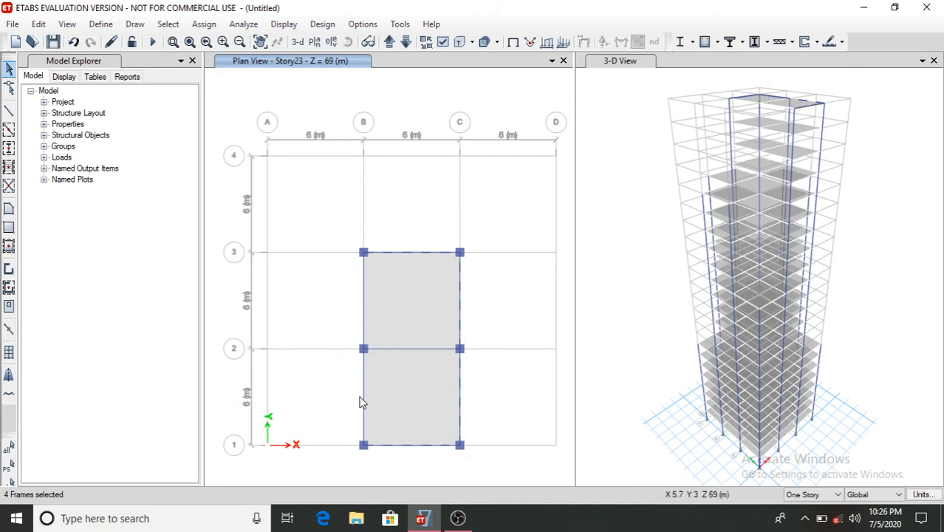
click(362, 304)
click(363, 291)
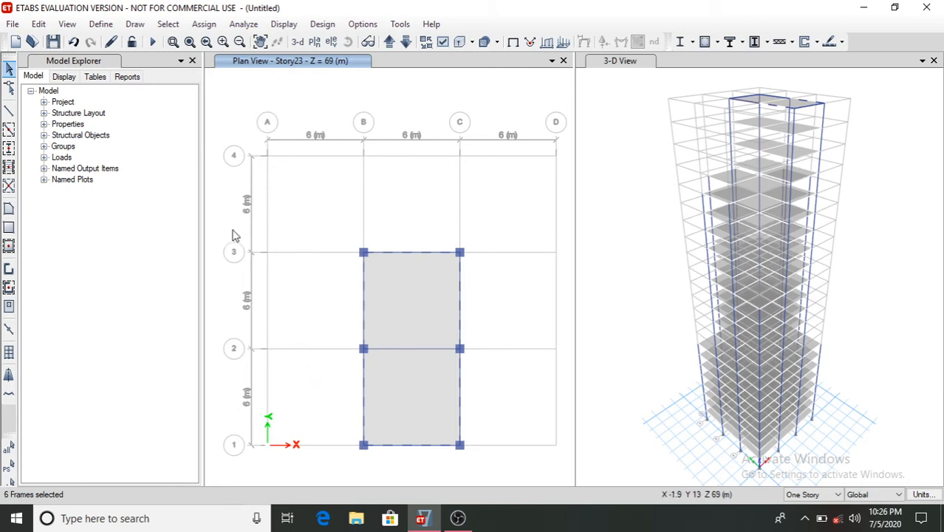
click(204, 24)
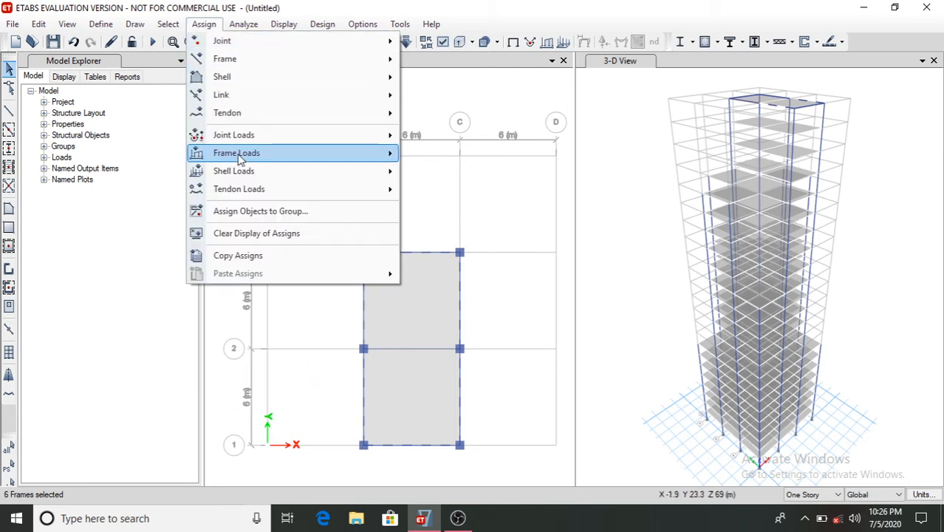
mouse_move(240, 155)
click(433, 171)
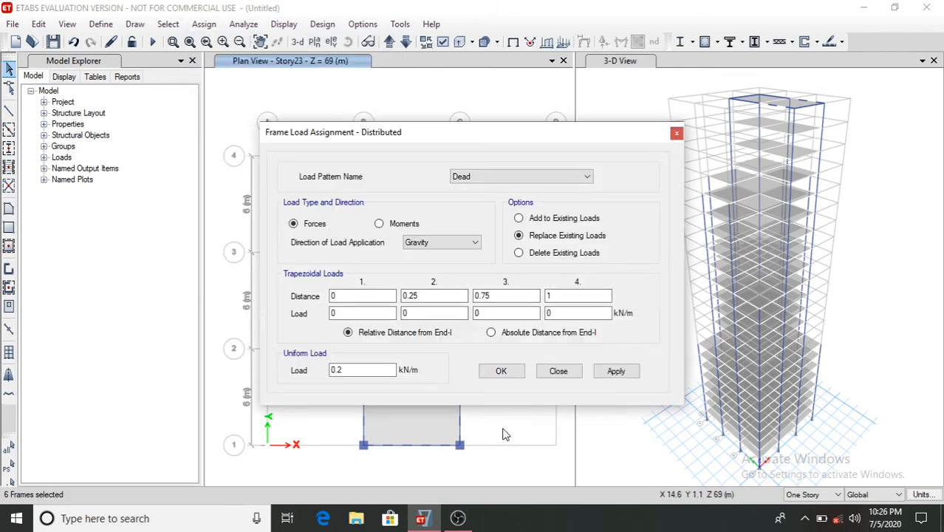
click(562, 255)
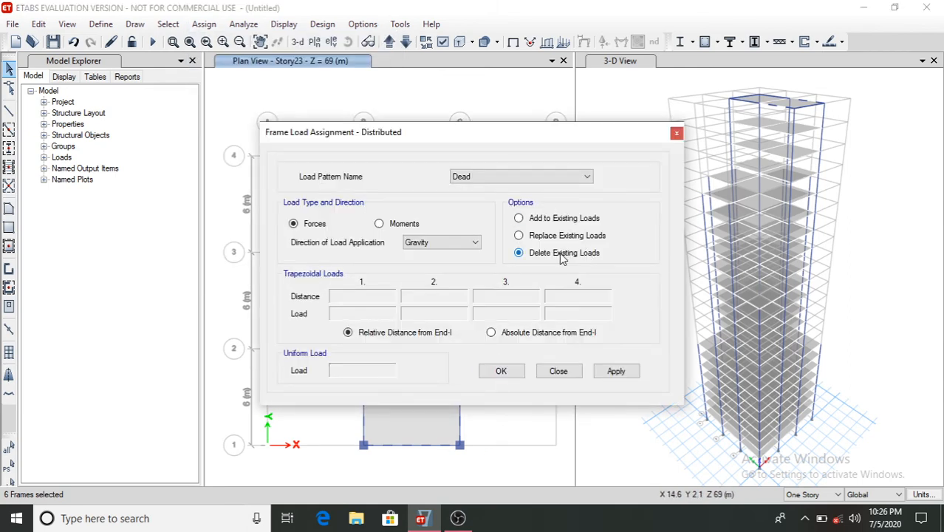
click(621, 372)
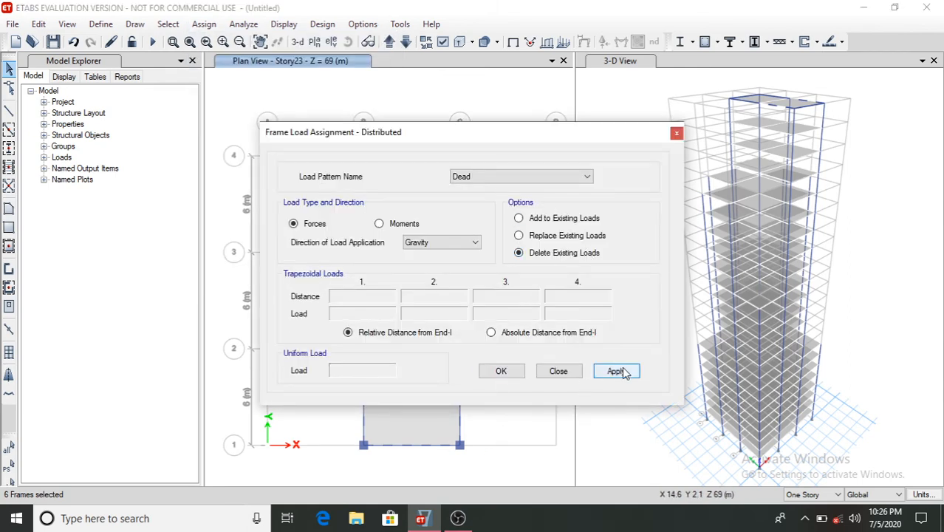
click(500, 372)
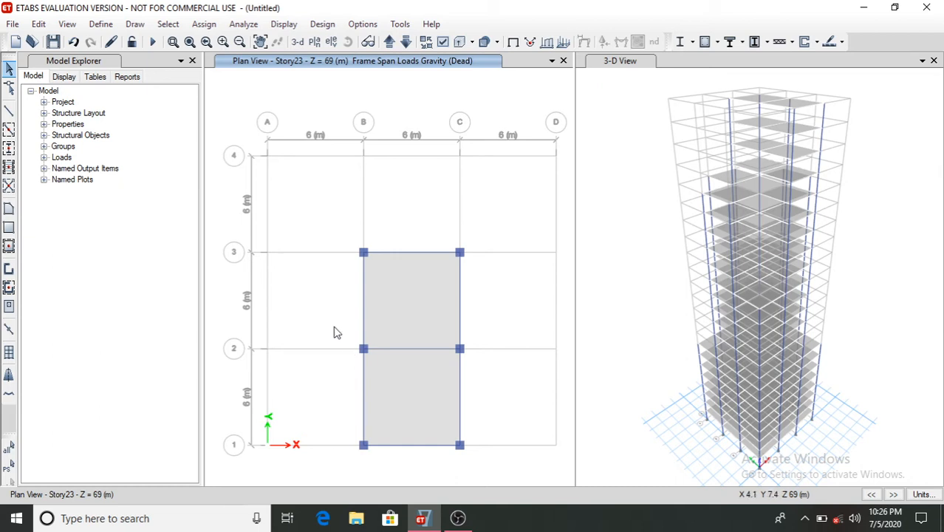
- Add a new load pattern named Wind of type Wind using the Indian IS875:1987 auto lateral load
click(101, 24)
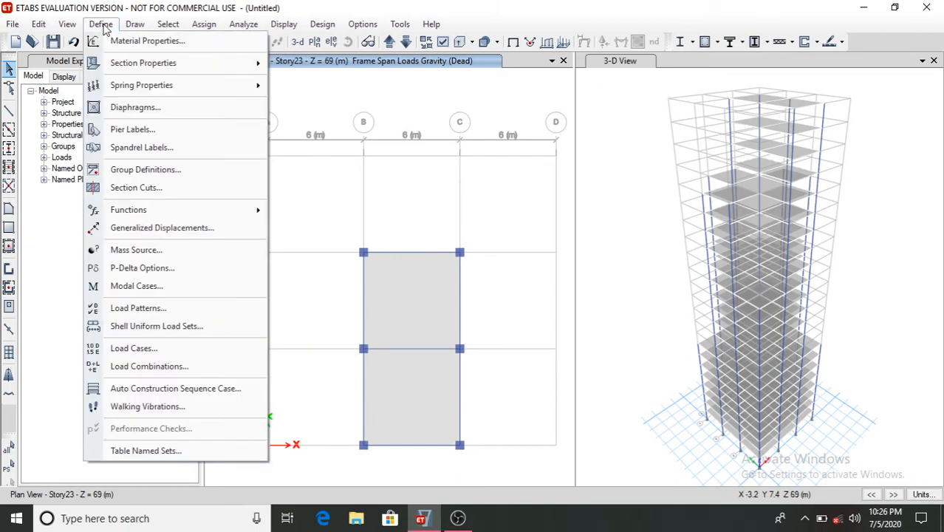
click(158, 308)
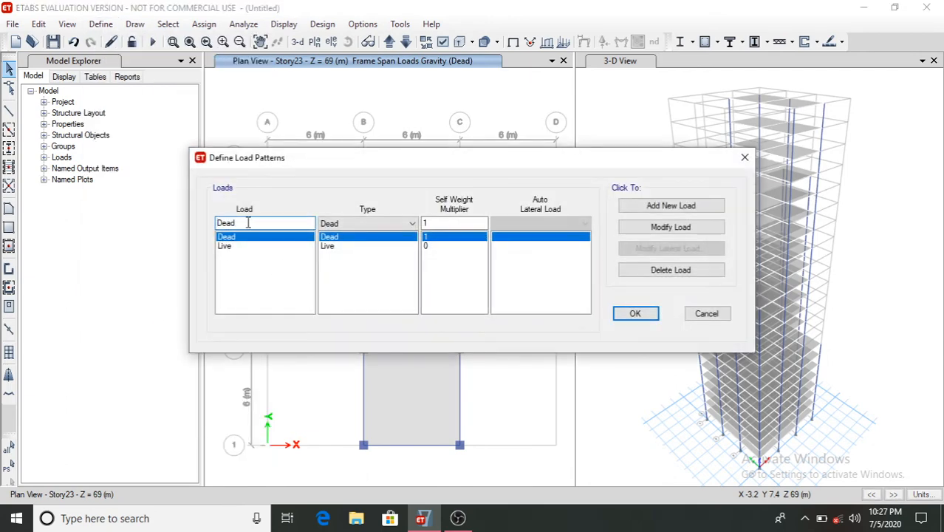
key(BackSpace)
key(BackSpace)
key(BackSpace)
text(W)
click(410, 223)
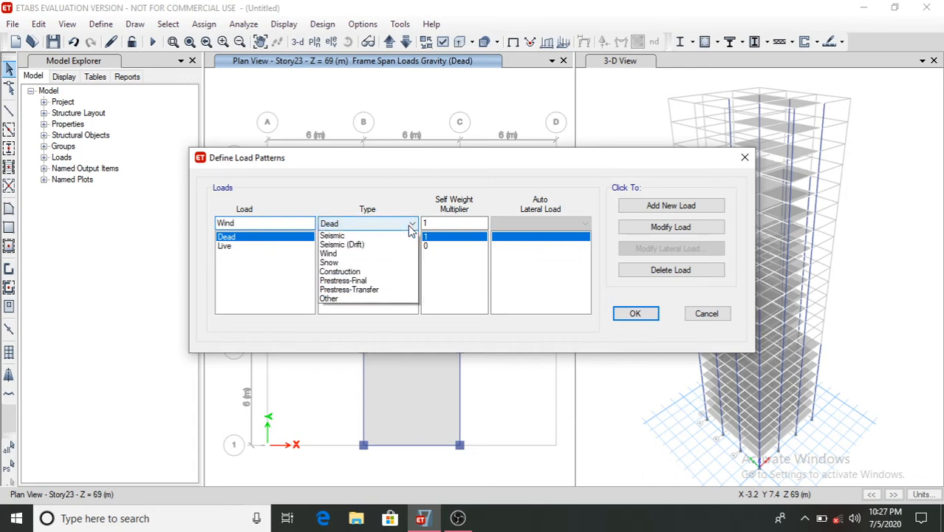
click(351, 308)
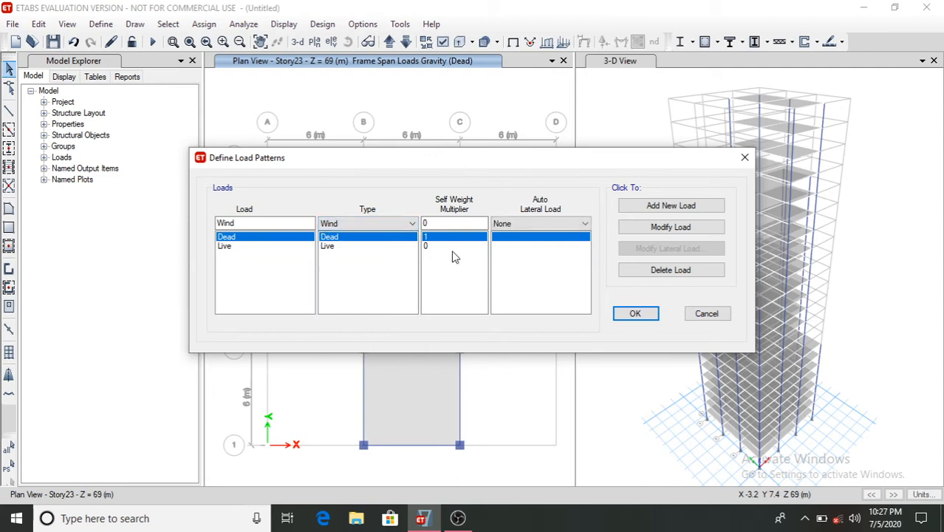
click(547, 228)
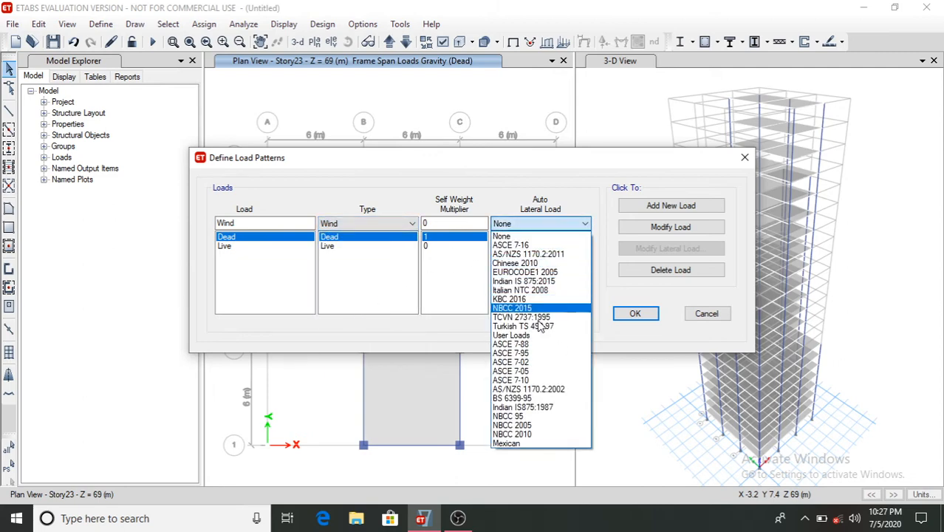
click(550, 408)
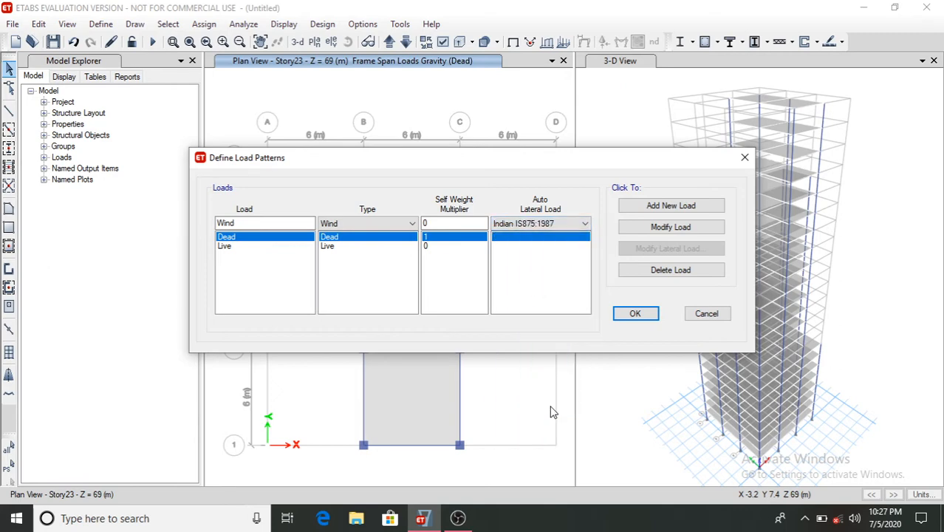
click(666, 208)
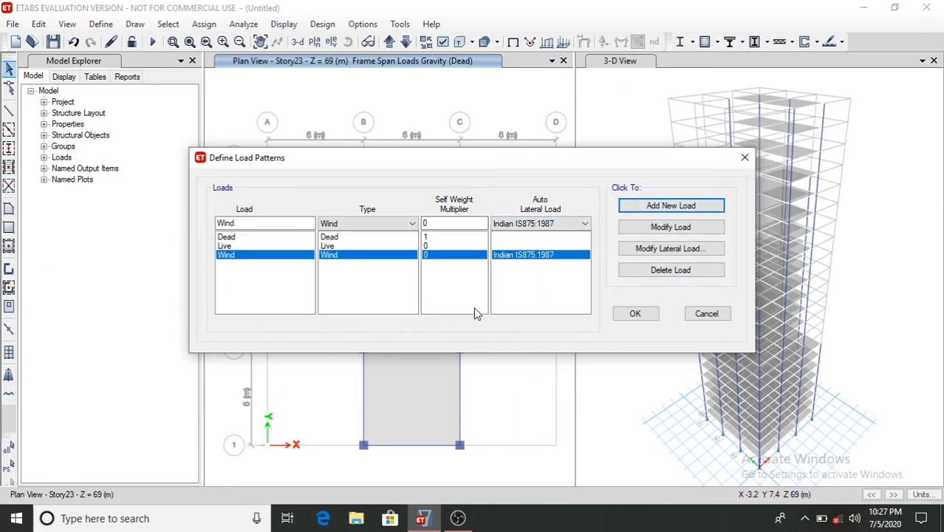
- Set the Wind pattern's lateral load to wind speed 33 m/s, terrain category 3 and structure class C
click(667, 250)
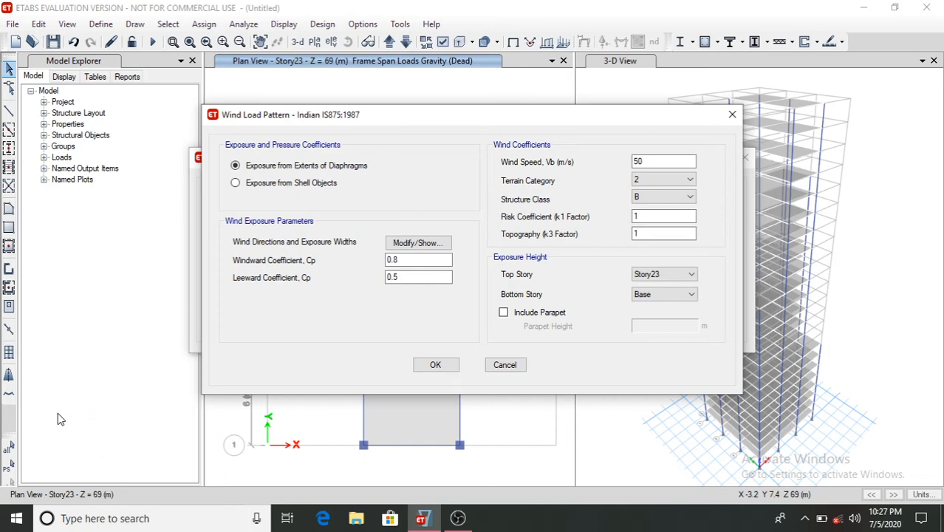
click(659, 162)
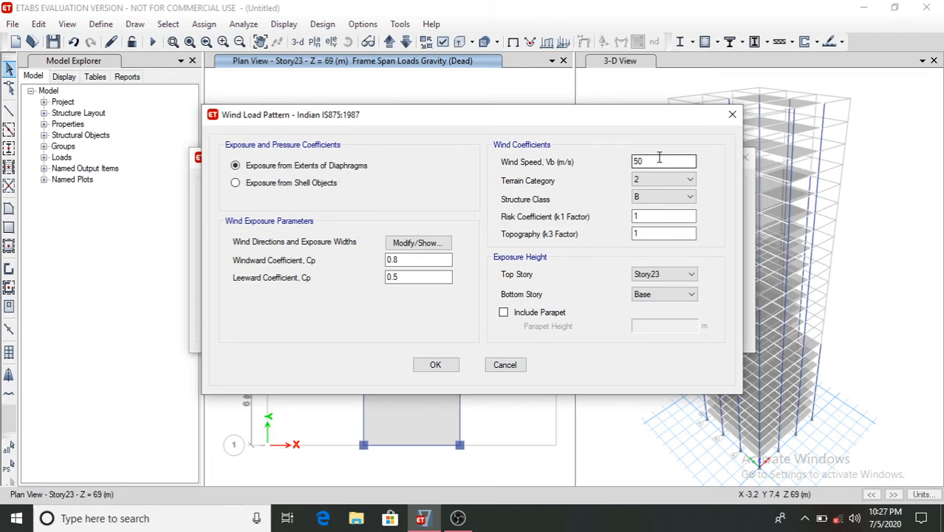
key(BackSpace)
key(BackSpace)
text(33)
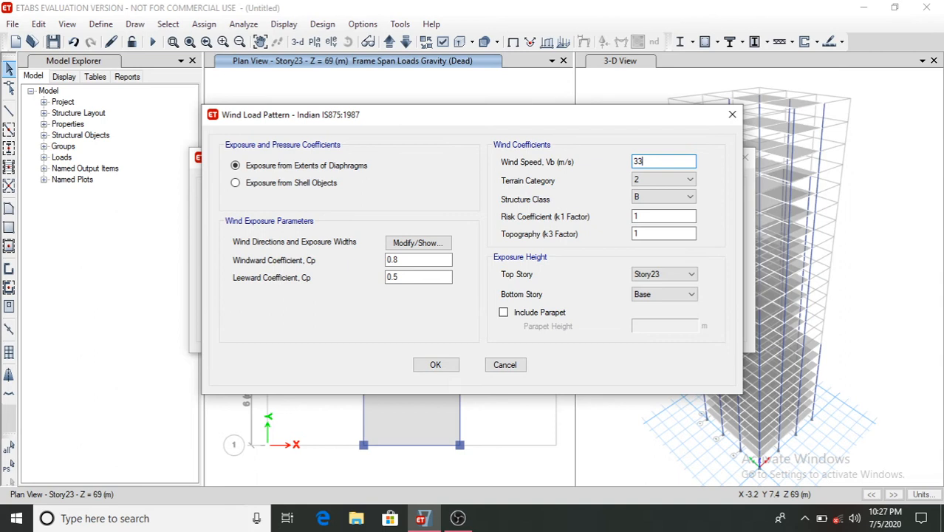
click(684, 179)
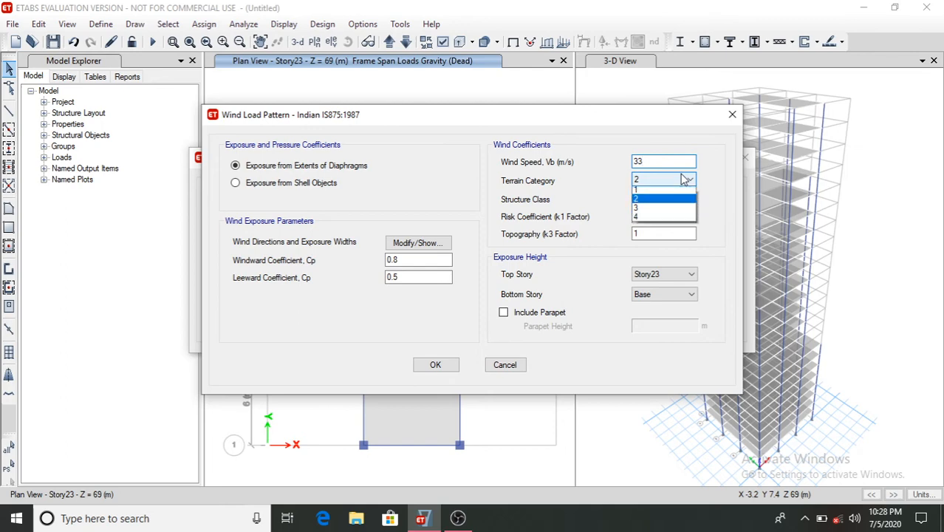
click(678, 210)
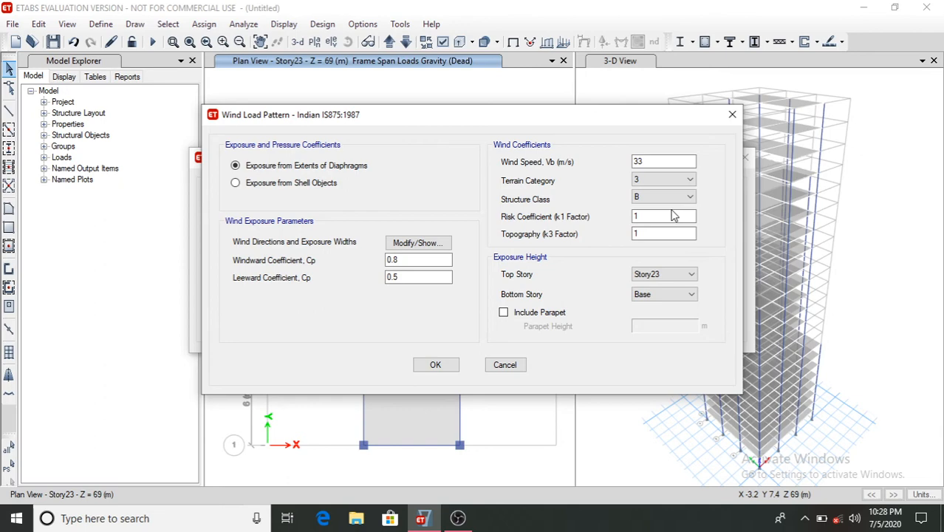
click(689, 196)
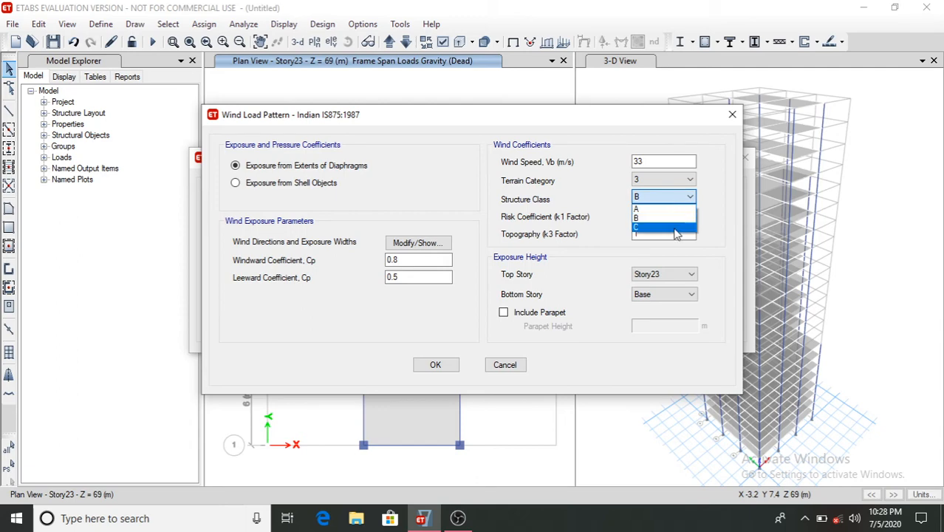
click(668, 225)
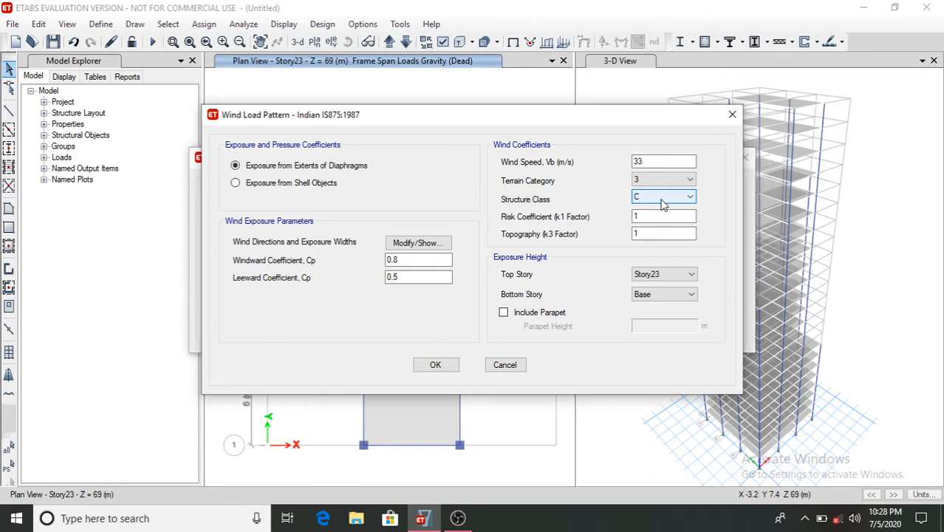
click(674, 217)
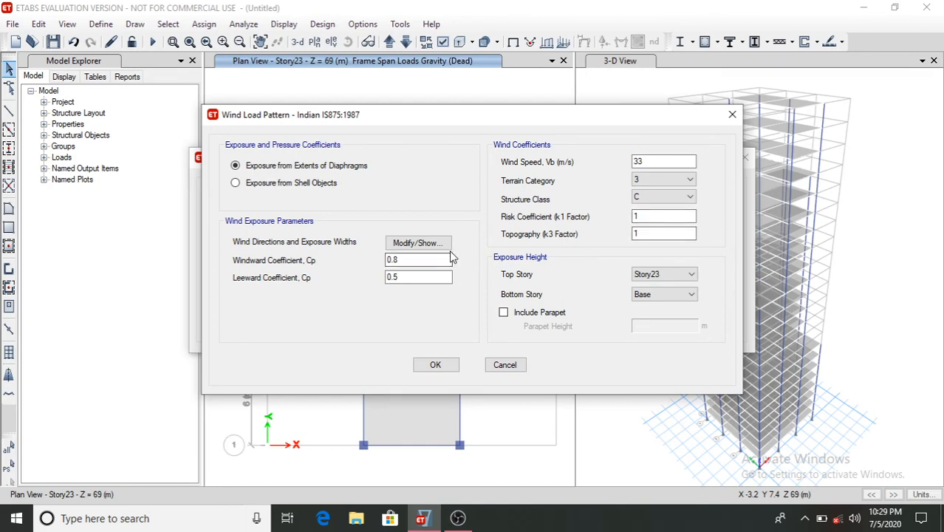
click(448, 368)
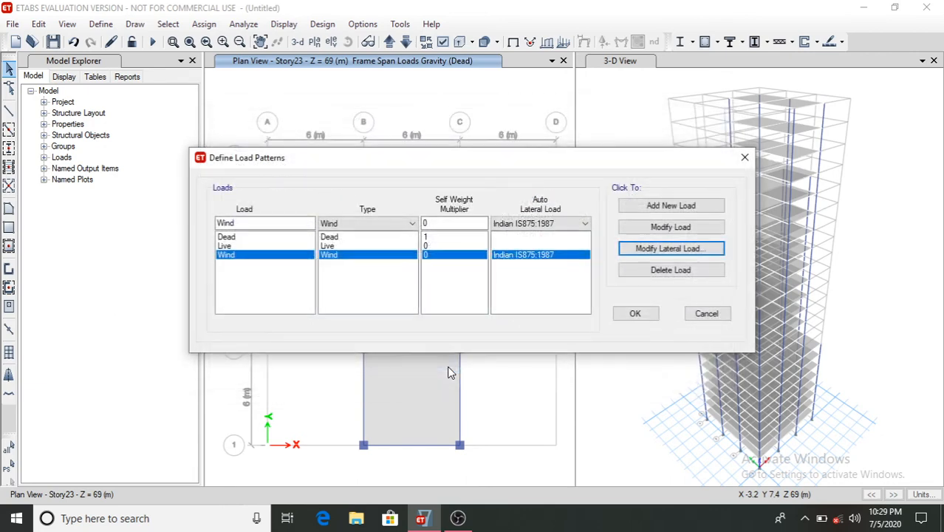
click(636, 314)
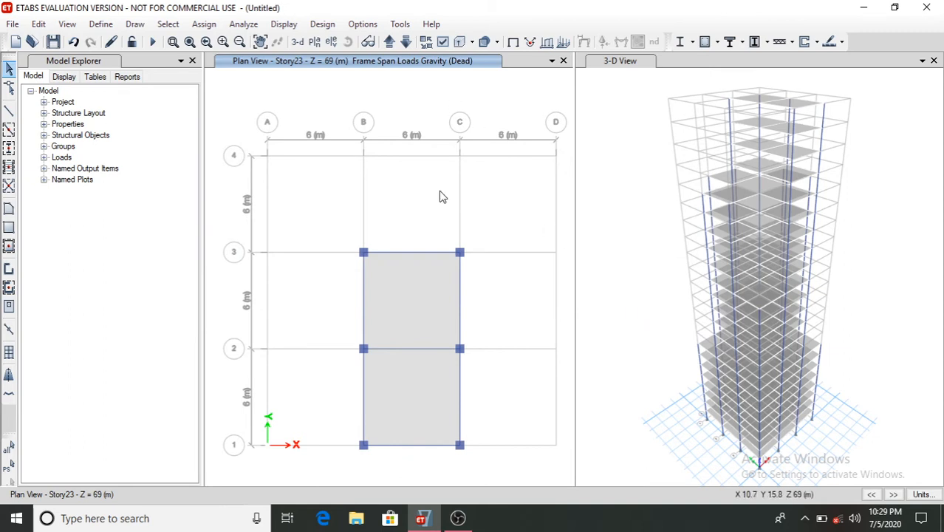
- Switch to the Story1 plan view and show the undeformed shape
click(333, 42)
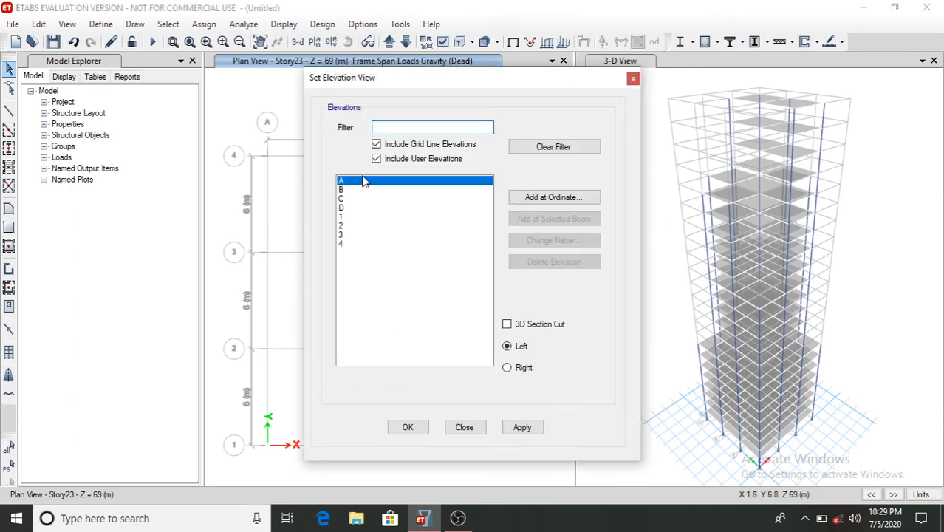
click(464, 427)
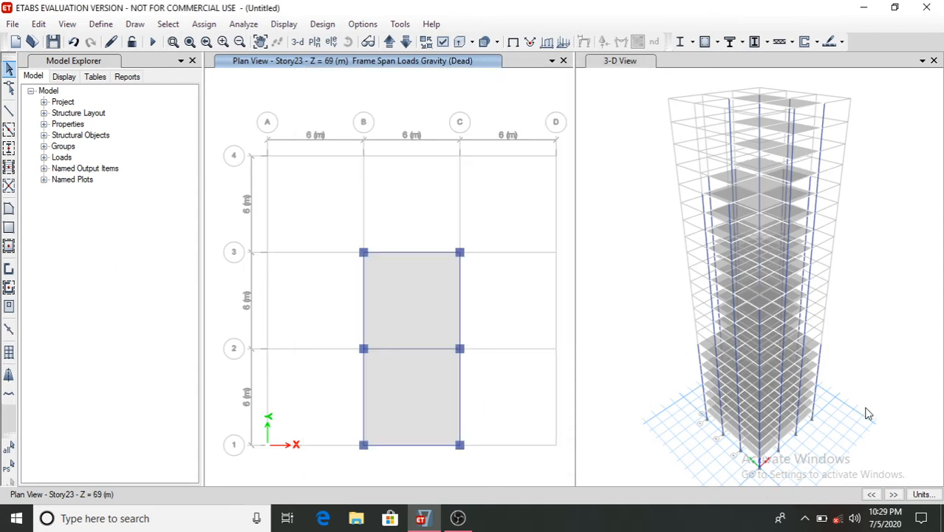
click(315, 42)
scroll(438, 310, down, 2)
click(406, 366)
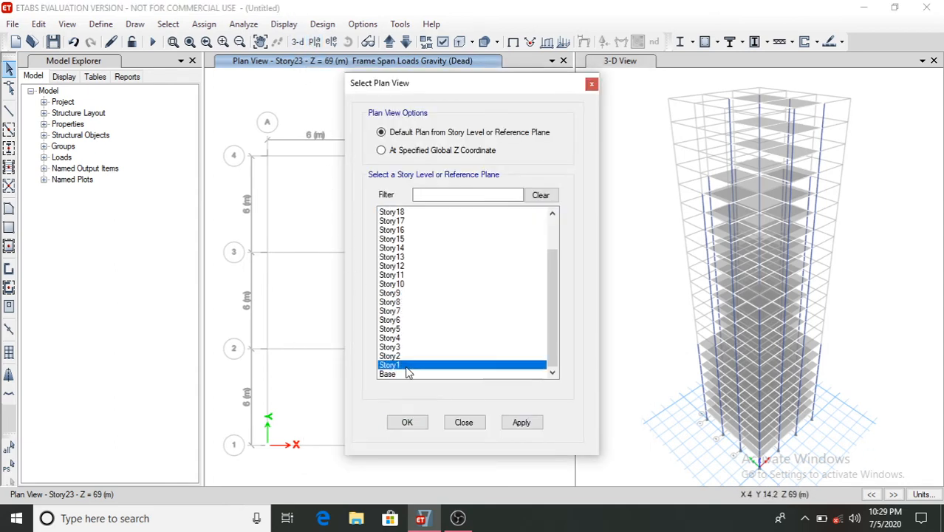
click(408, 421)
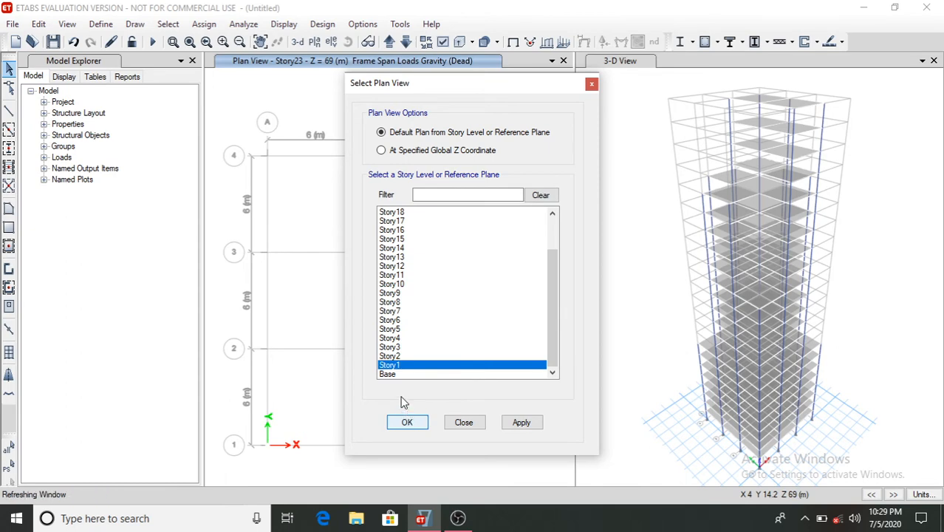
click(287, 24)
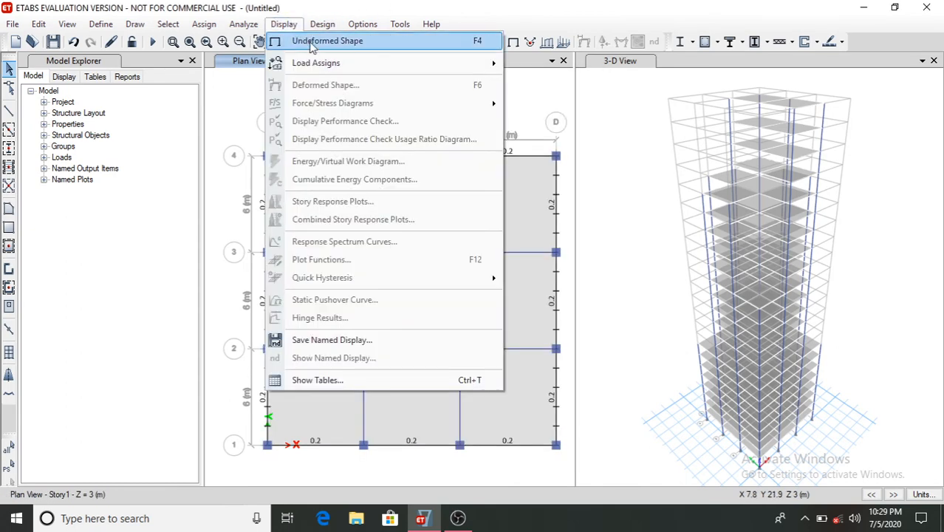
click(318, 42)
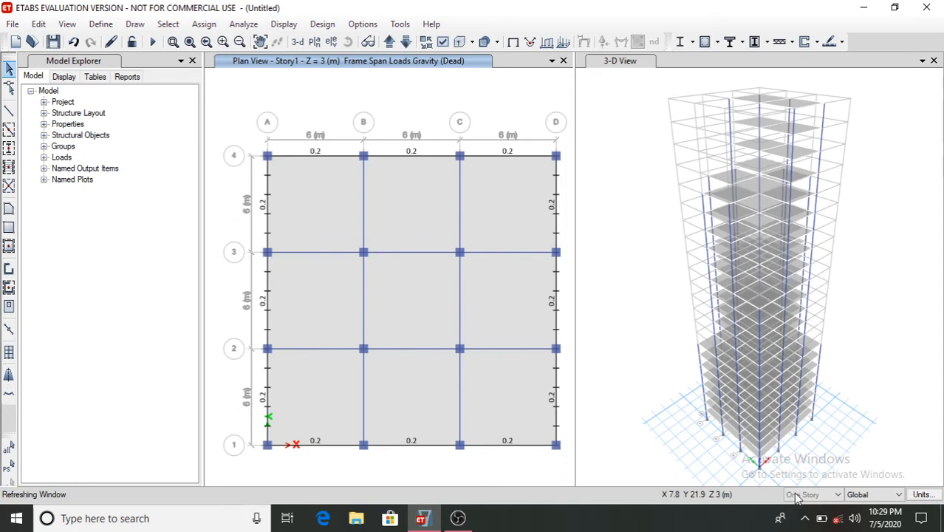
- Set selection to All Stories and auto-draw cladding from the floors in the 3-D view
click(797, 496)
click(809, 507)
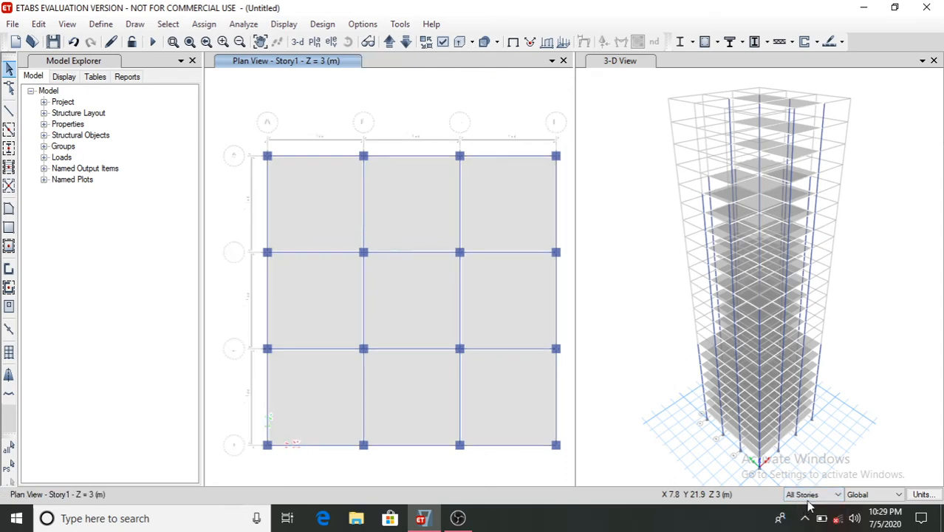
click(621, 62)
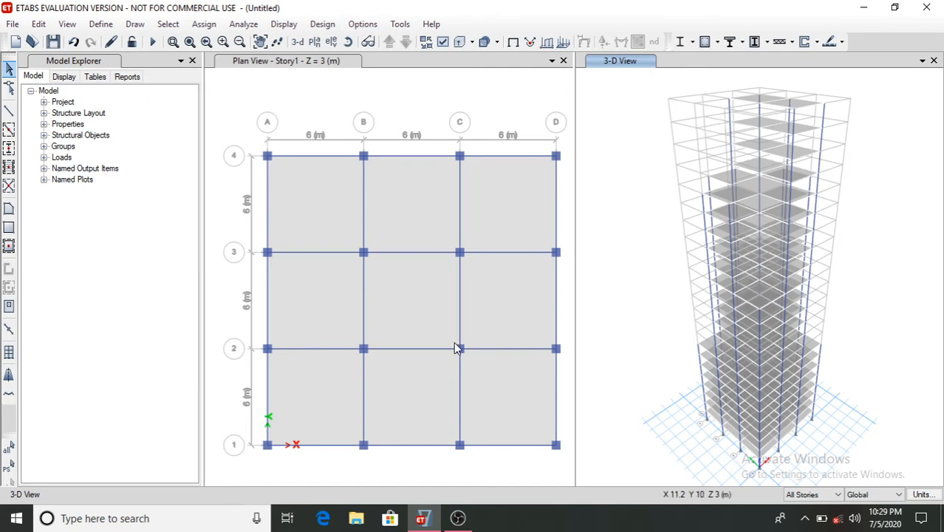
click(137, 24)
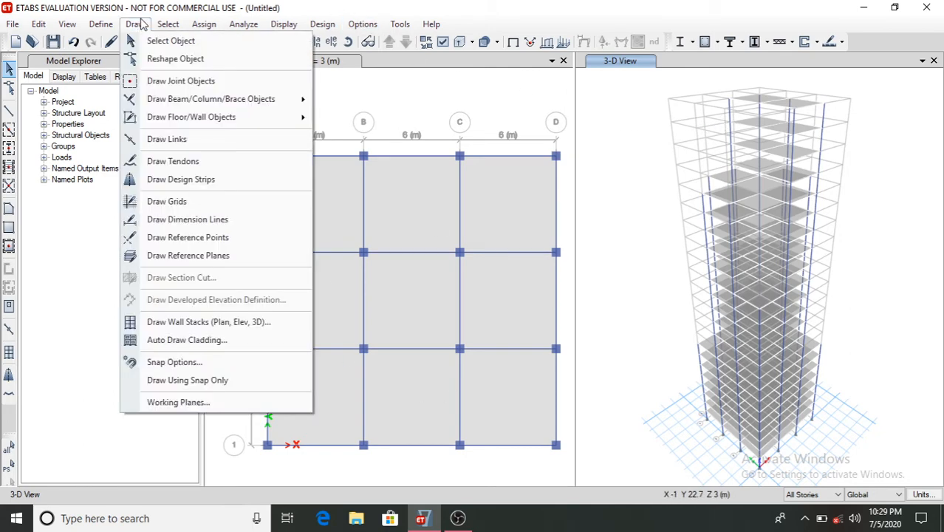
click(341, 66)
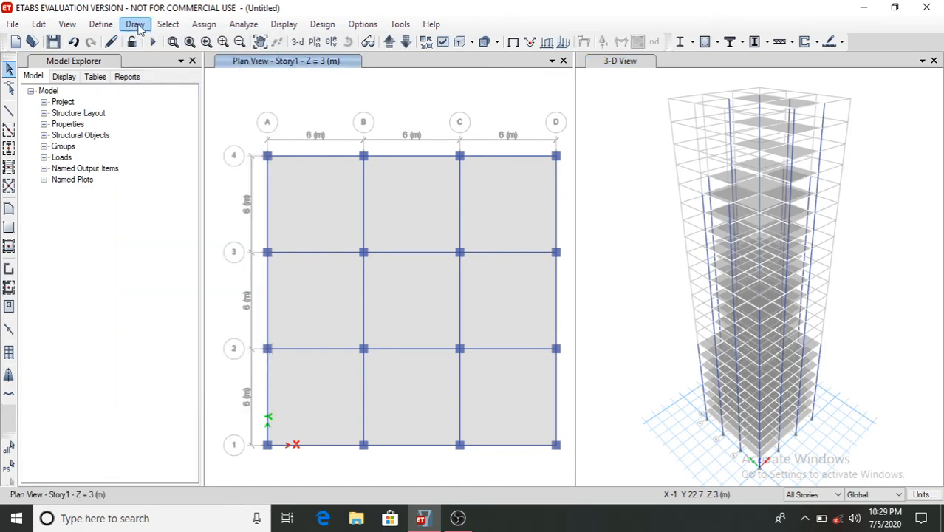
click(135, 24)
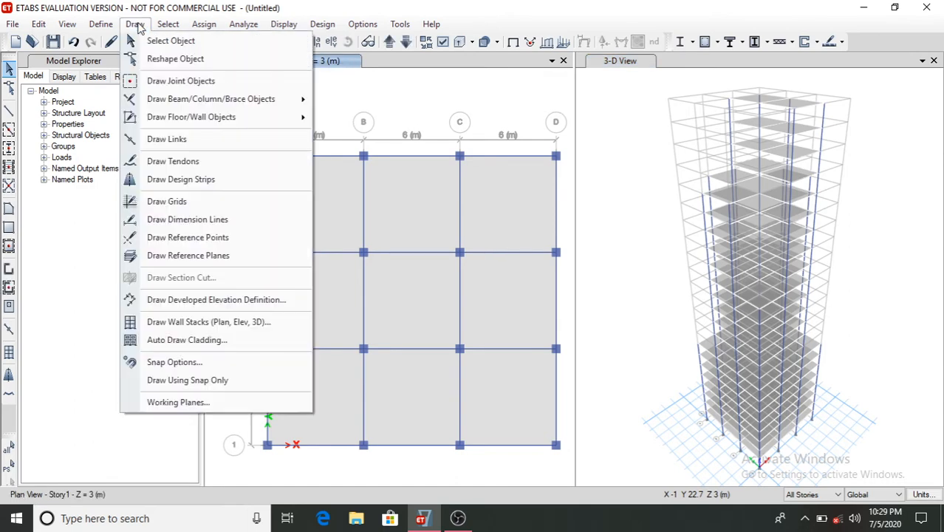
click(158, 339)
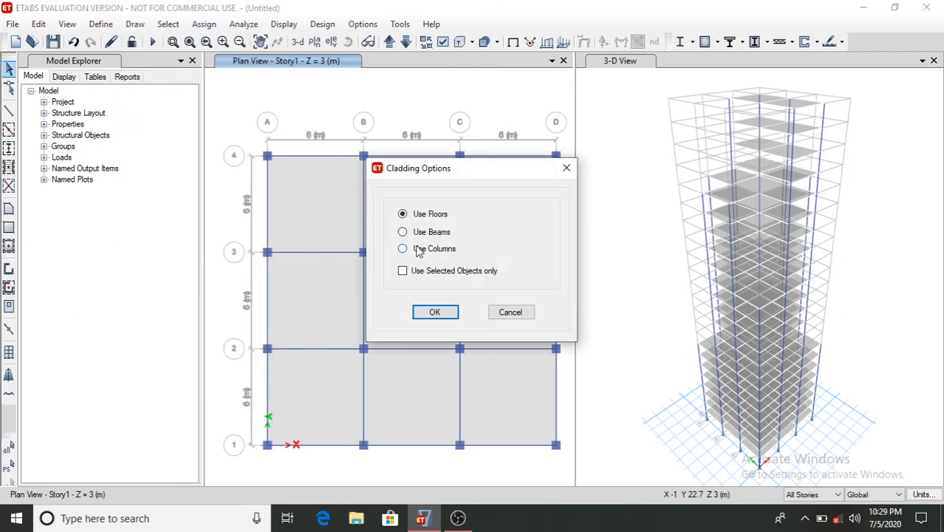
click(436, 312)
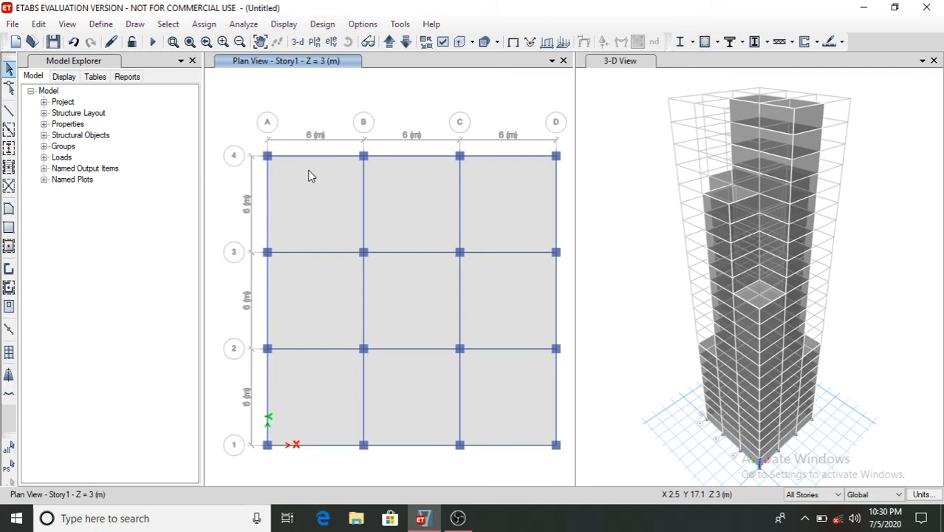
- Switch to elevation A, select all its cladding panels, and assign a windward wind pressure coefficient Cp of 0.8 for the Wind pattern
click(331, 42)
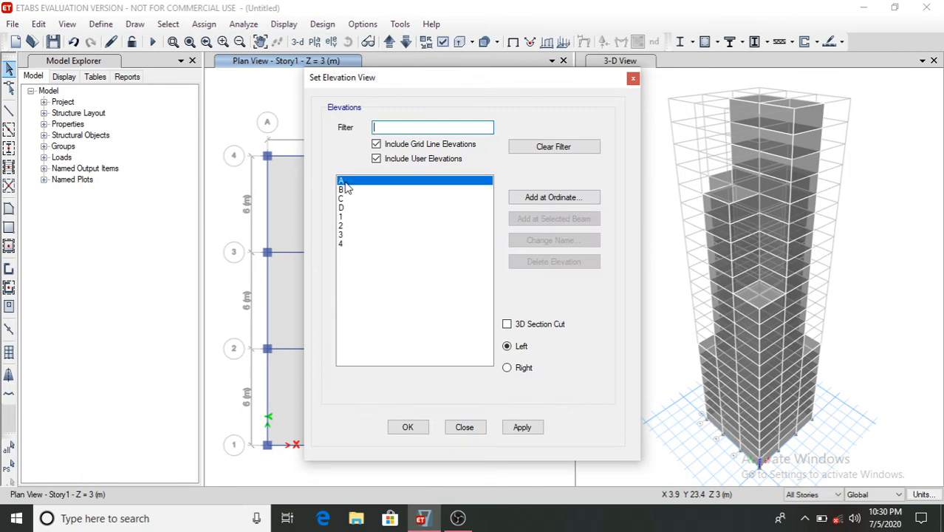
click(407, 430)
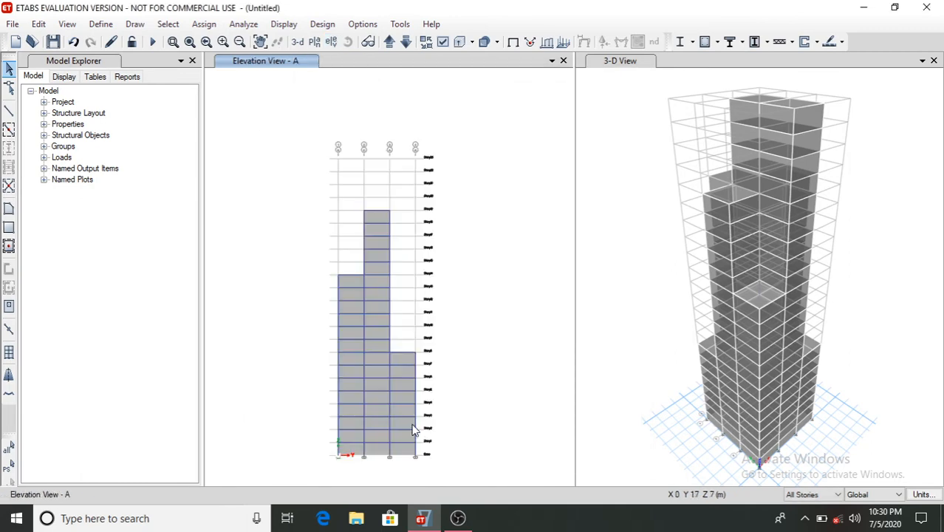
click(346, 319)
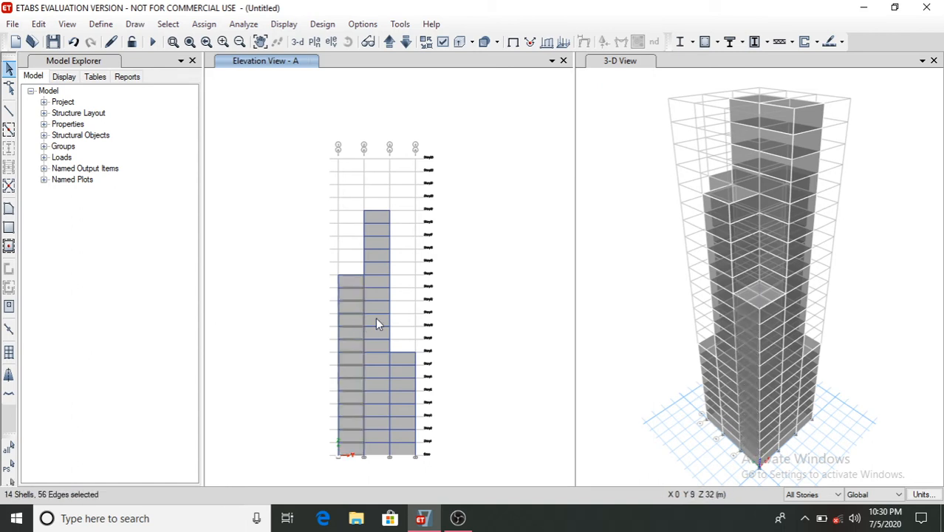
click(376, 317)
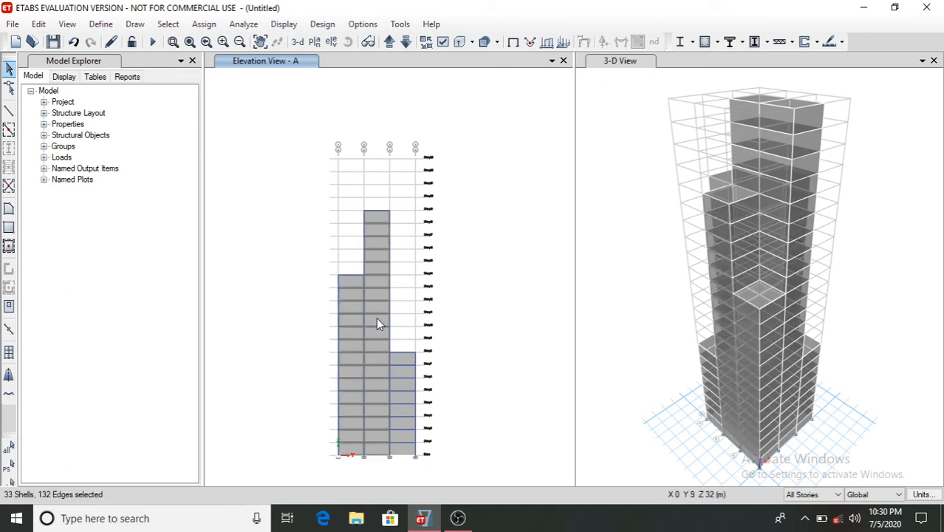
click(401, 386)
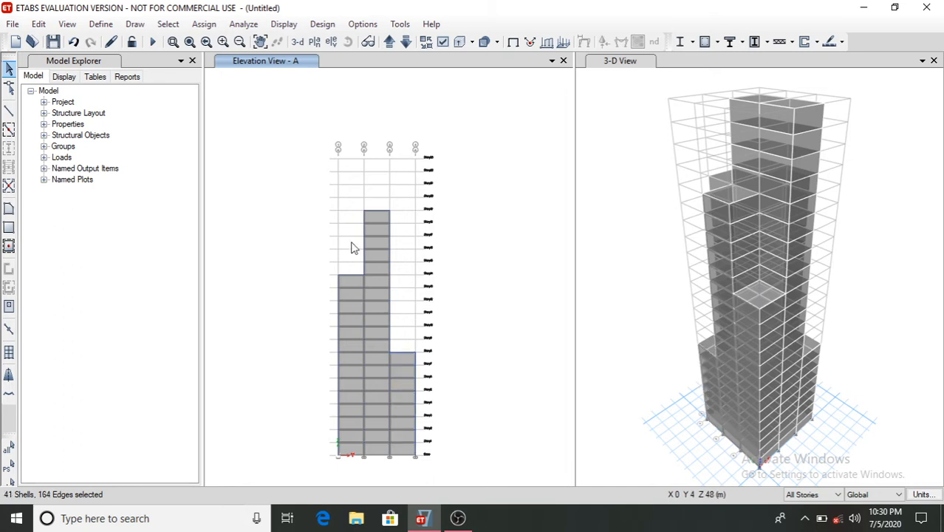
click(203, 23)
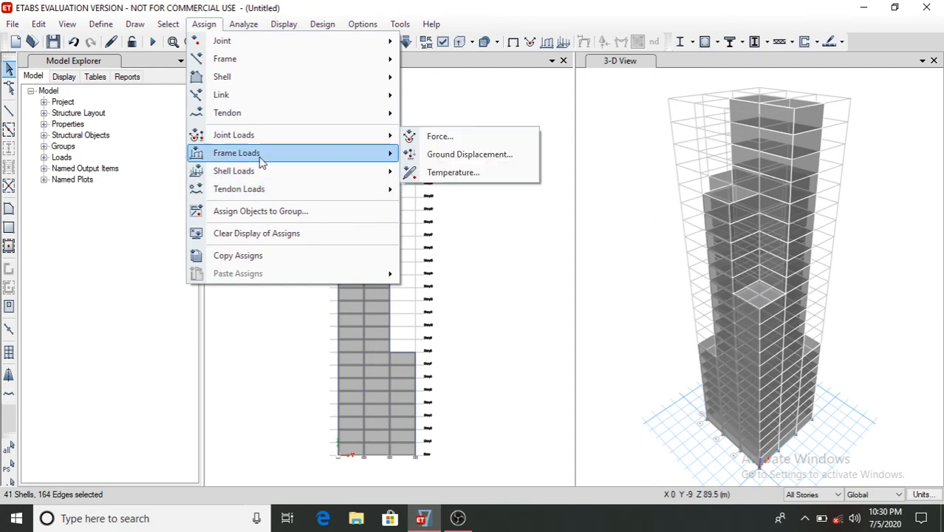
mouse_move(260, 170)
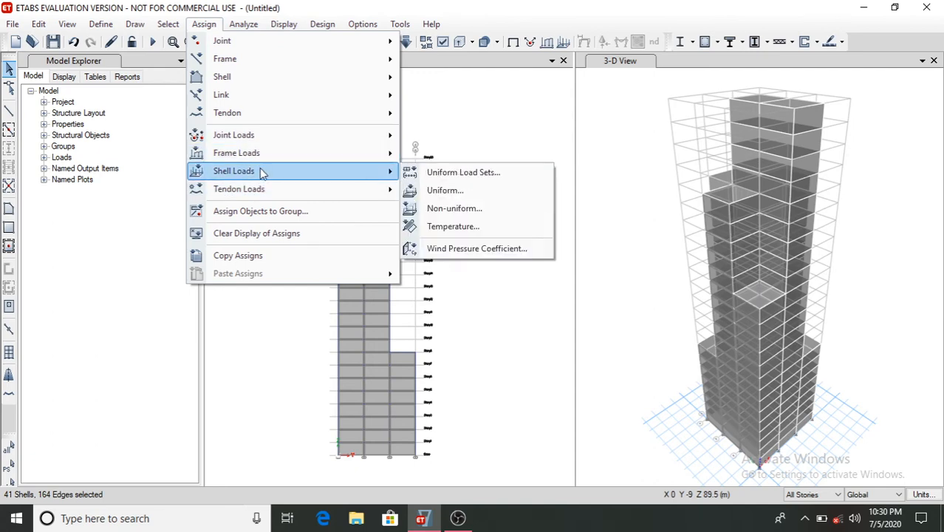
click(444, 248)
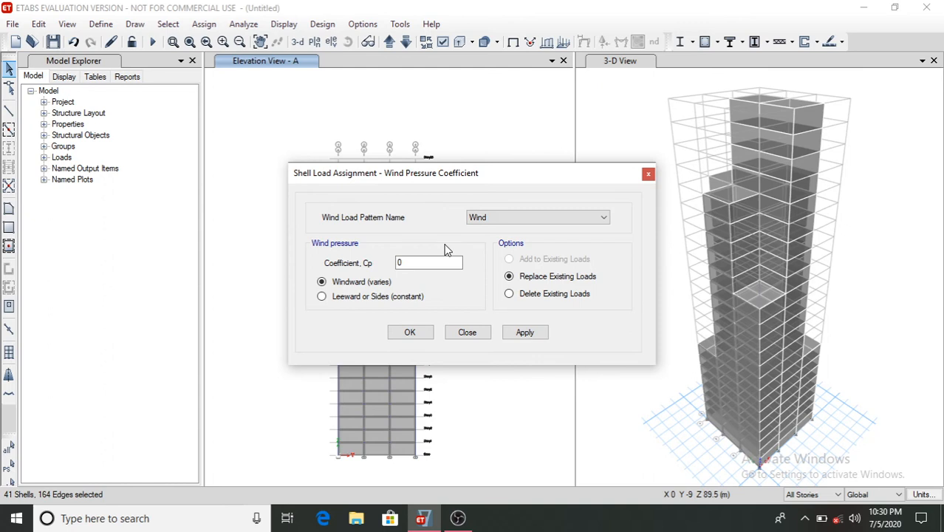
click(421, 263)
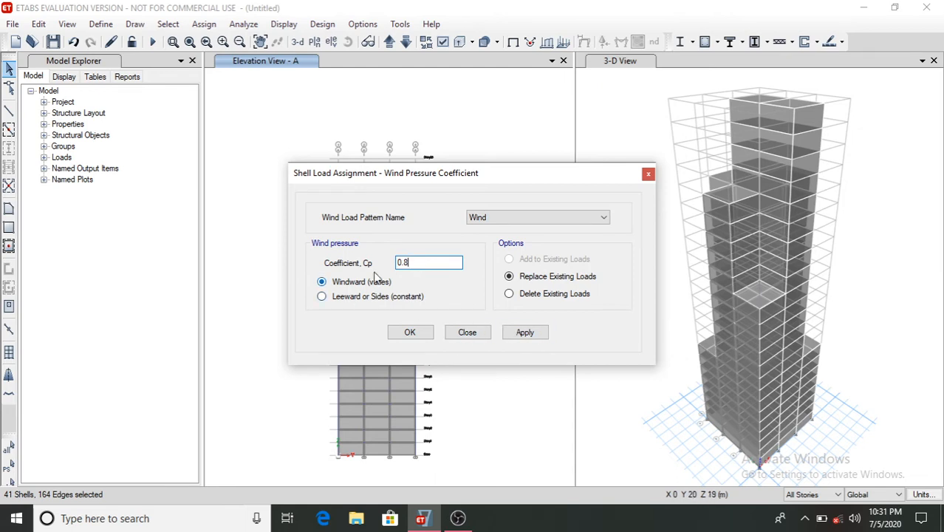
click(521, 334)
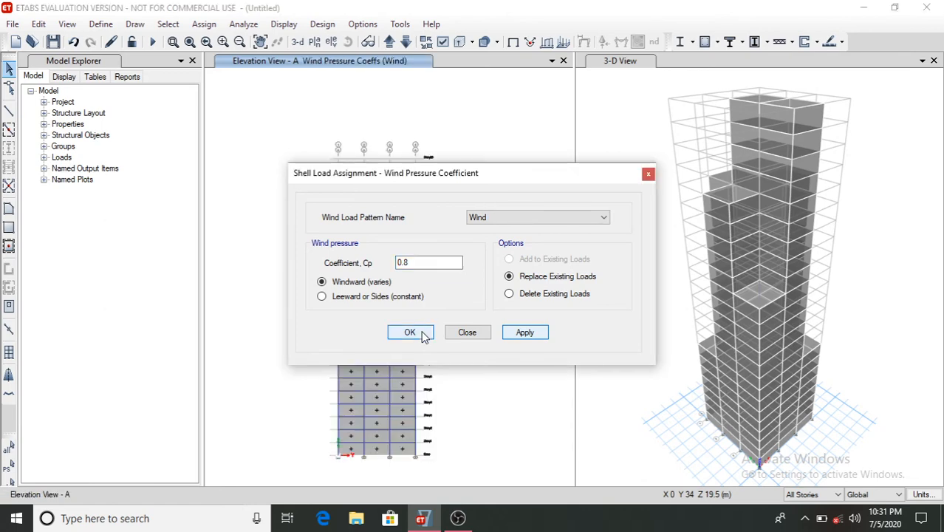
click(424, 335)
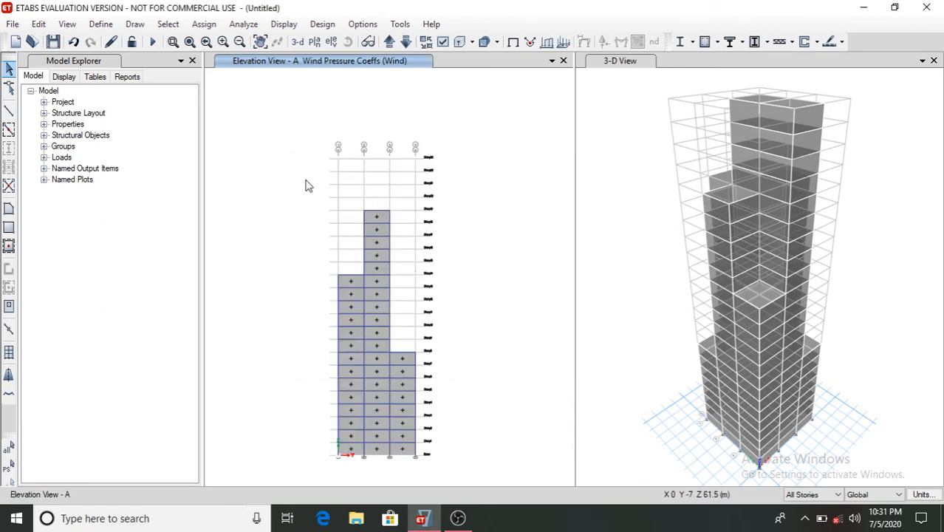
- Switch to elevation B, select the exposed setback cladding panels, and assign a windward Cp of 0.8 for the Wind pattern
click(331, 45)
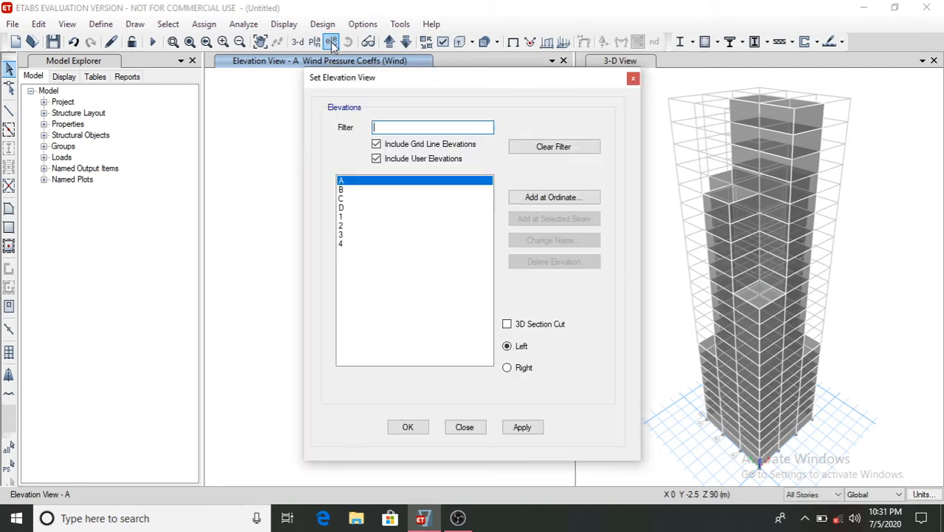
click(353, 191)
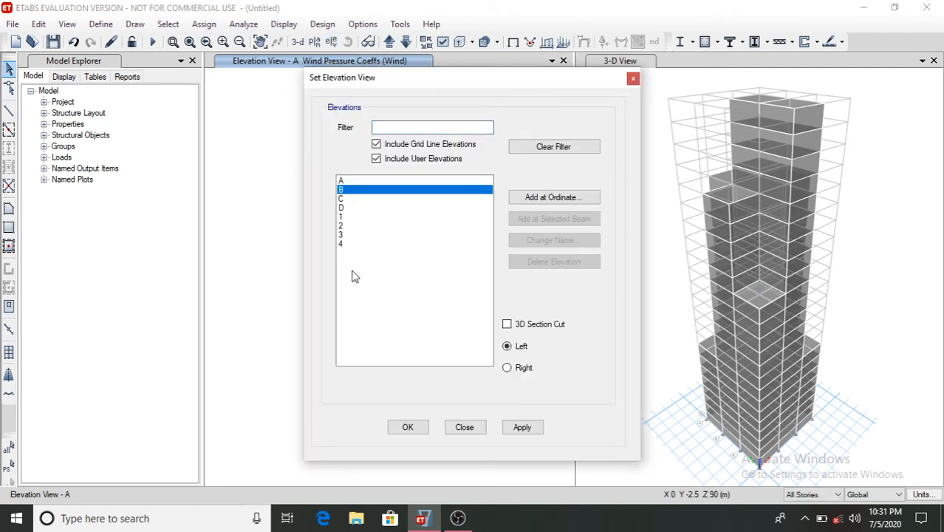
click(419, 430)
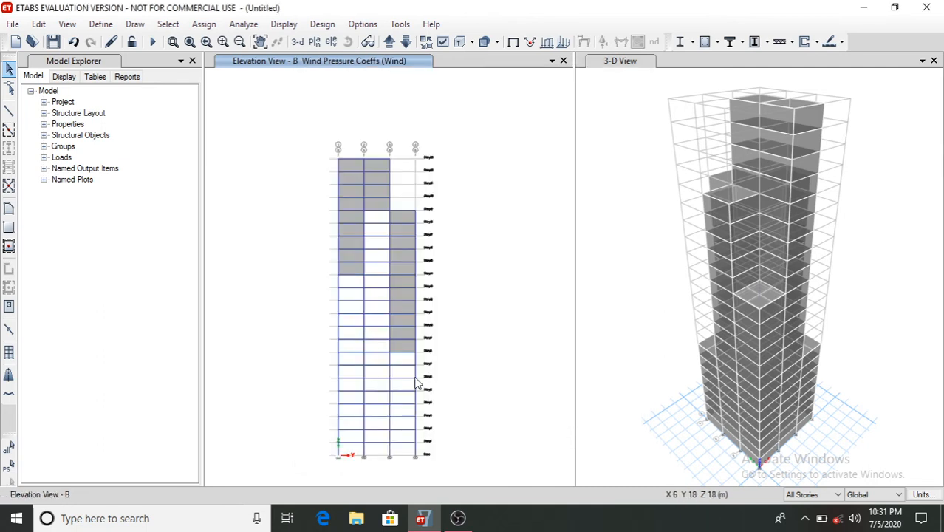
click(350, 235)
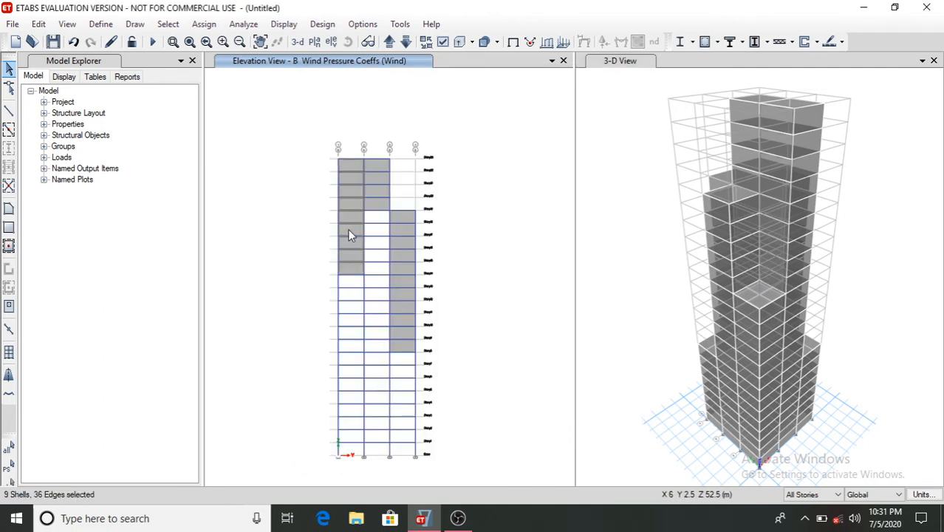
click(381, 192)
click(401, 272)
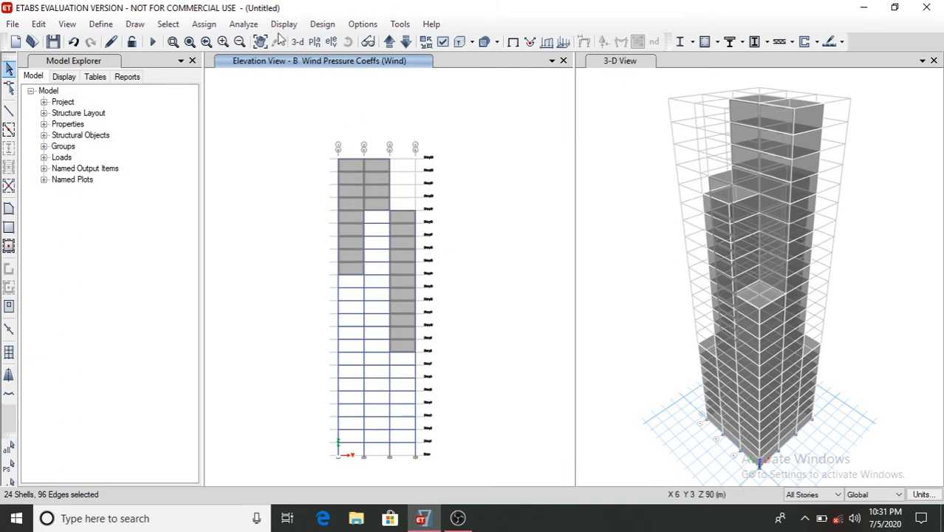
click(204, 23)
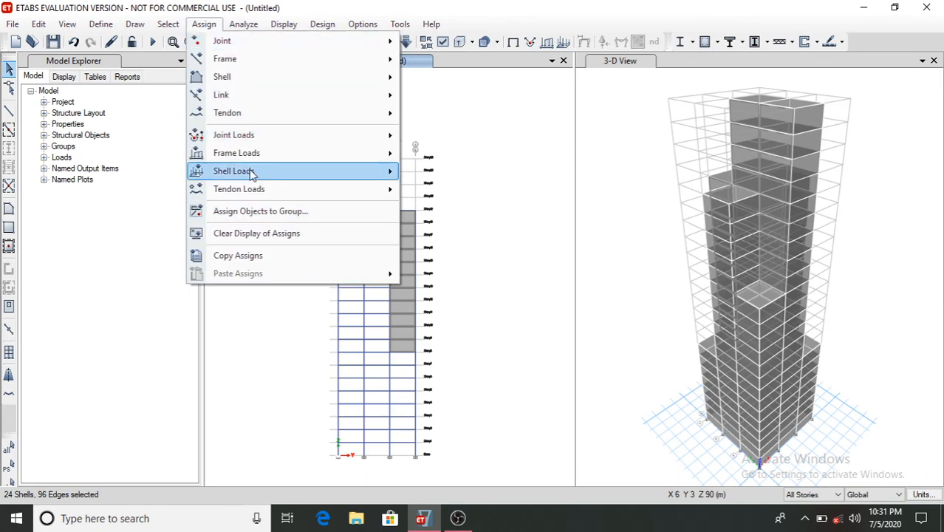
mouse_move(265, 171)
click(454, 248)
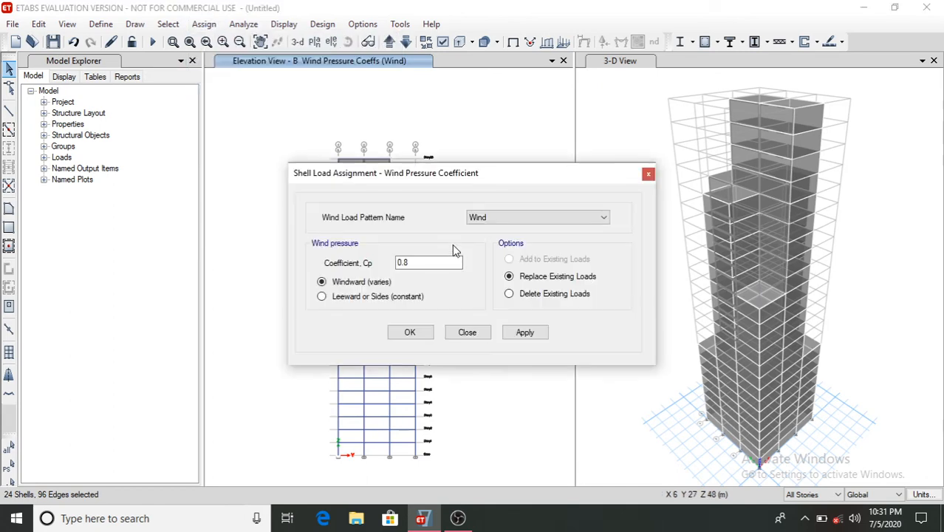
click(526, 332)
click(411, 332)
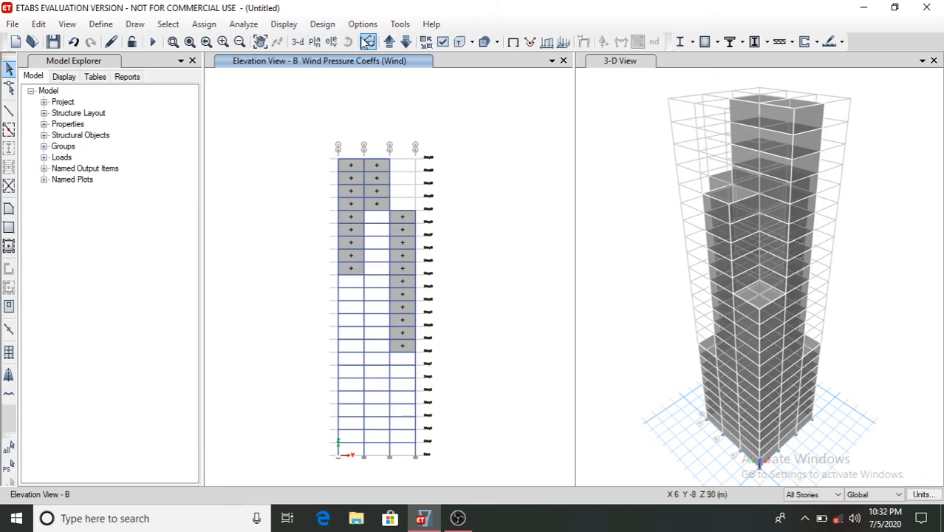
- Switch to elevation D, select all its cladding panels, and assign a leeward wind pressure coefficient Cp of -0.25 for Wind
click(332, 42)
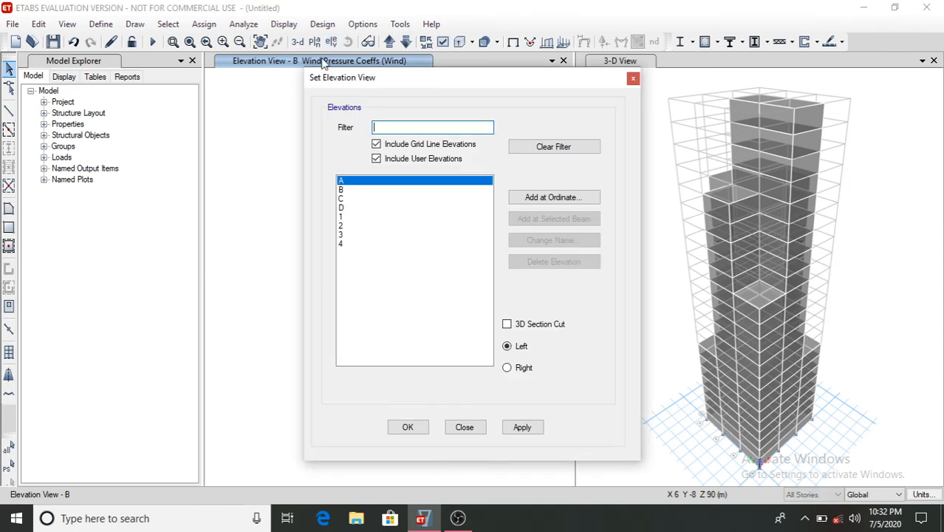
click(352, 210)
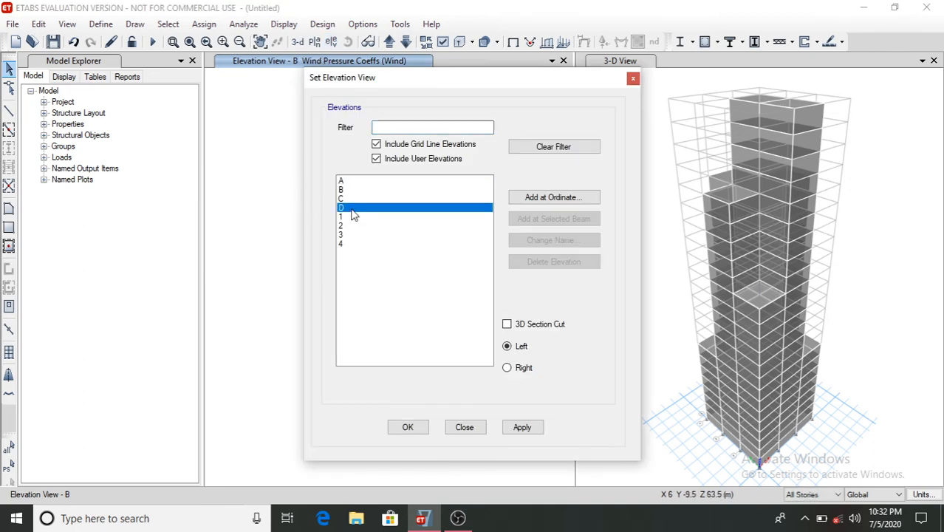
click(409, 427)
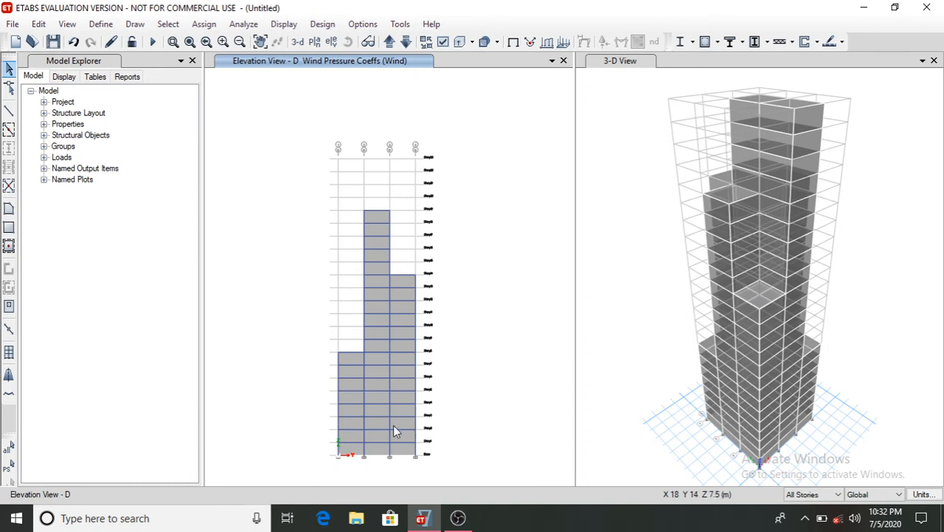
click(347, 410)
click(373, 414)
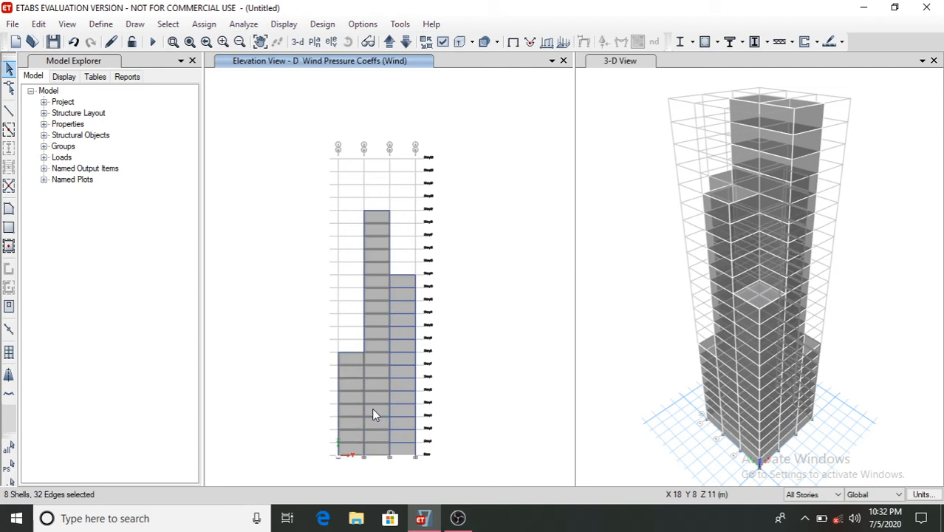
click(405, 417)
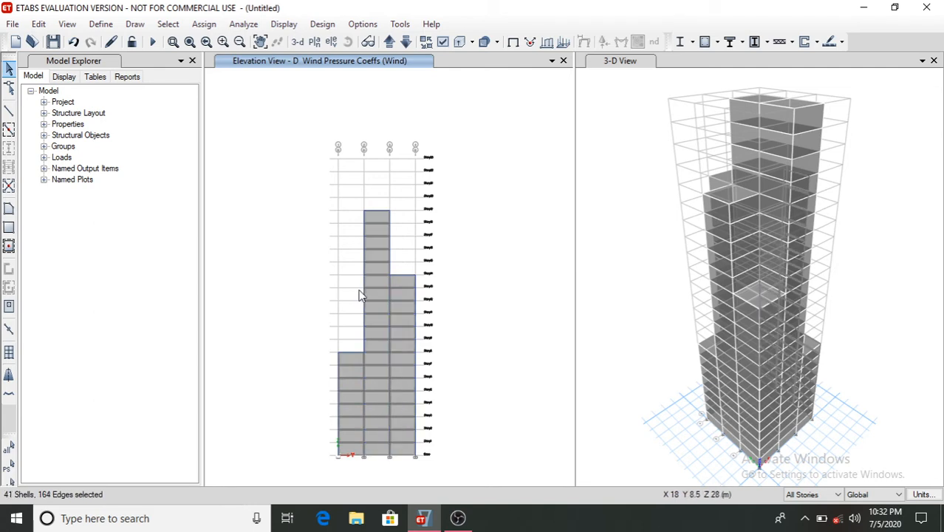
click(207, 24)
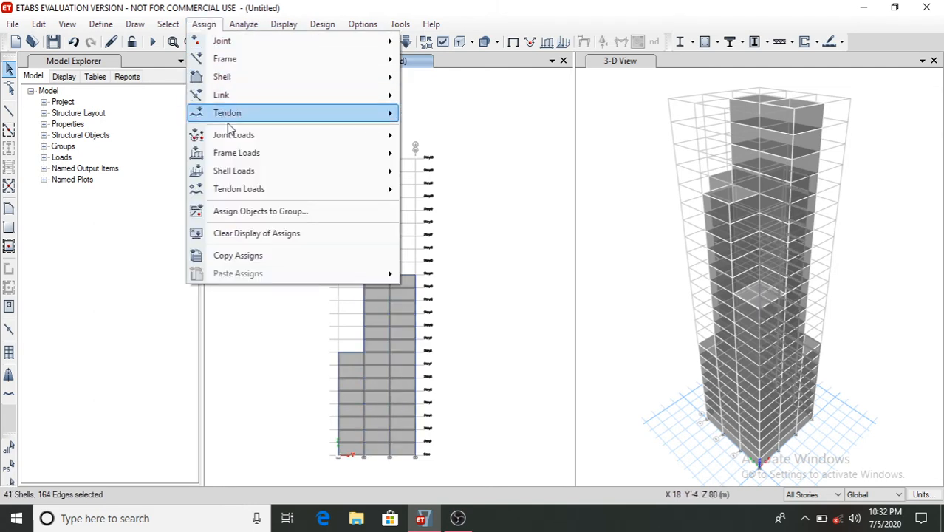
mouse_move(295, 171)
click(460, 247)
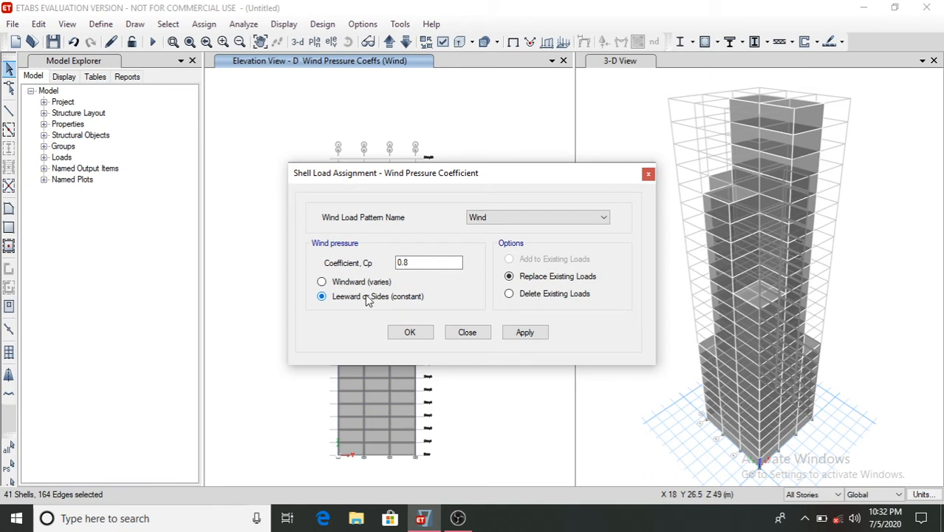
click(417, 263)
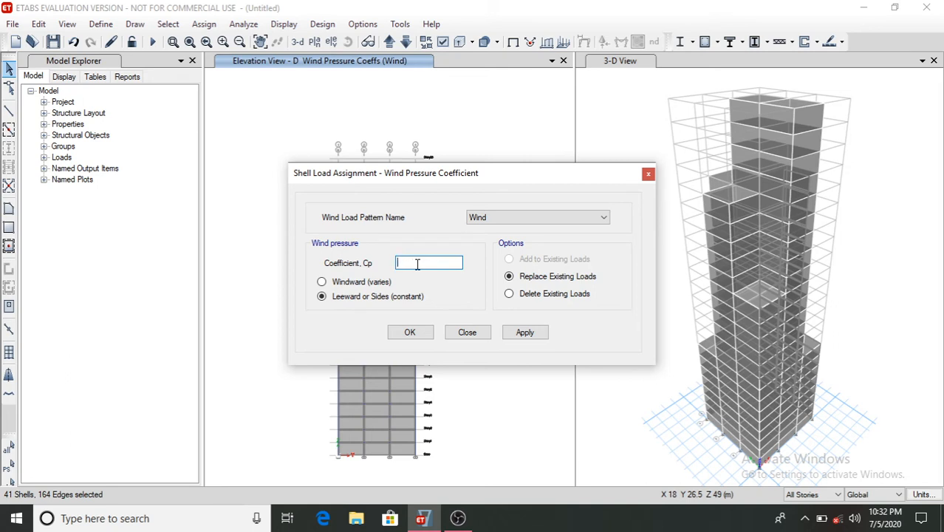
text(-0.25)
click(544, 334)
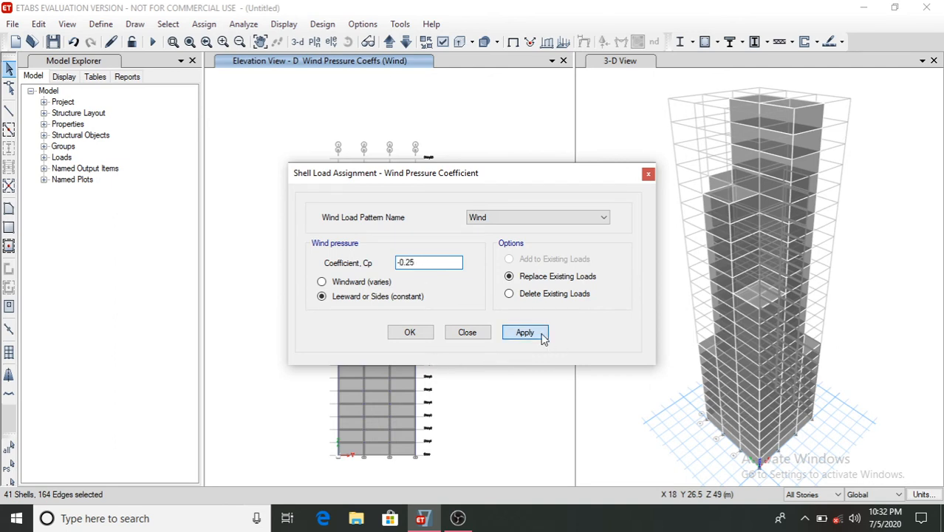
click(412, 334)
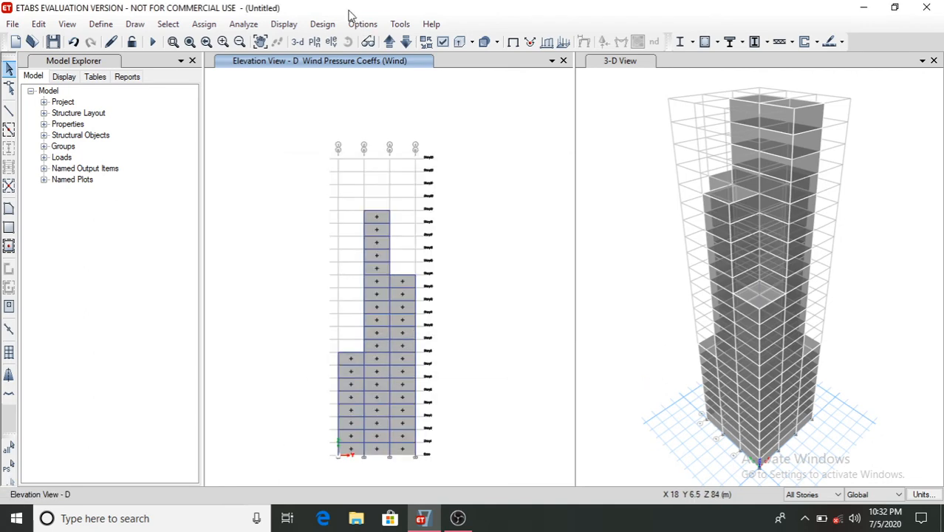
- Switch to elevation C, select its exposed cladding panels, and assign a leeward wind pressure coefficient Cp of -0.25 for Wind
click(331, 42)
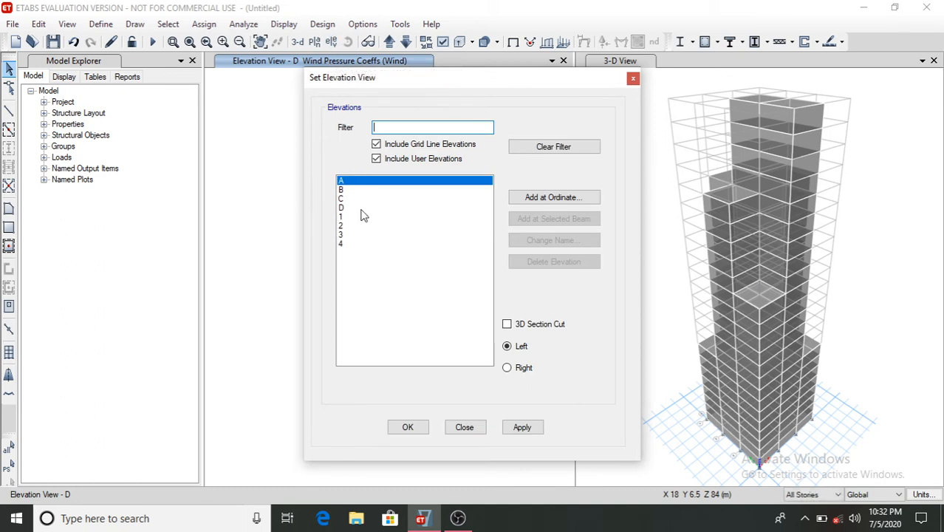
click(355, 199)
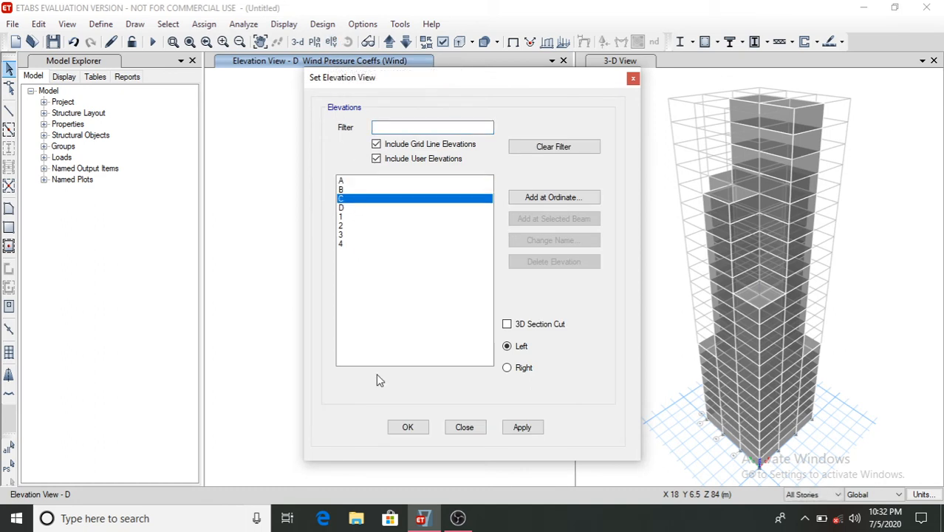
click(421, 432)
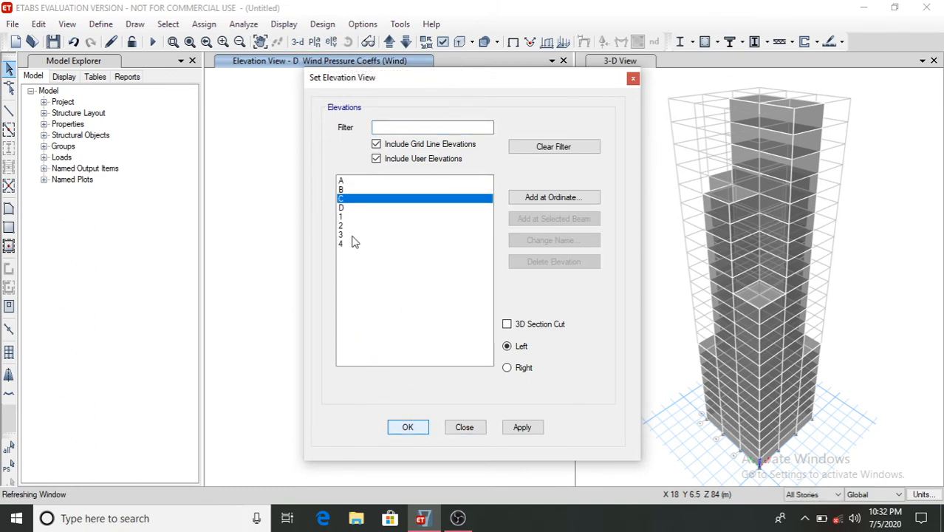
click(351, 267)
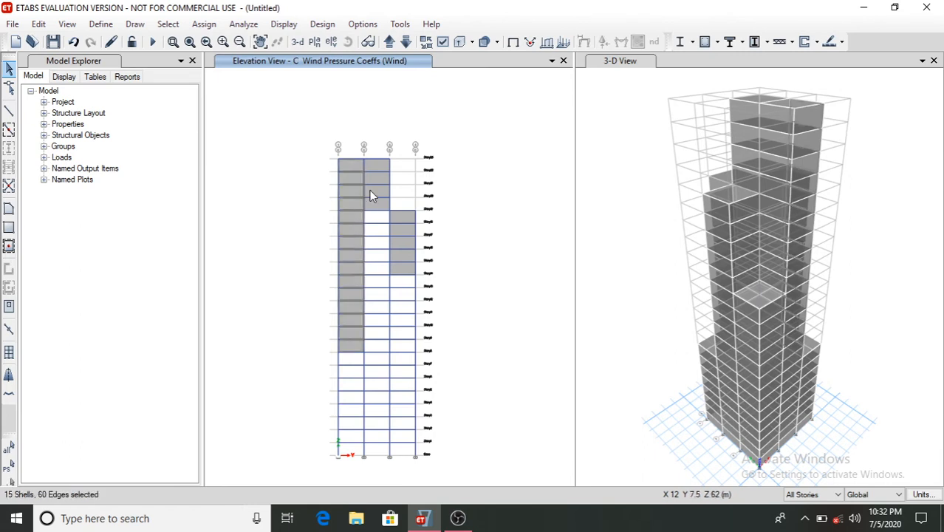
click(370, 190)
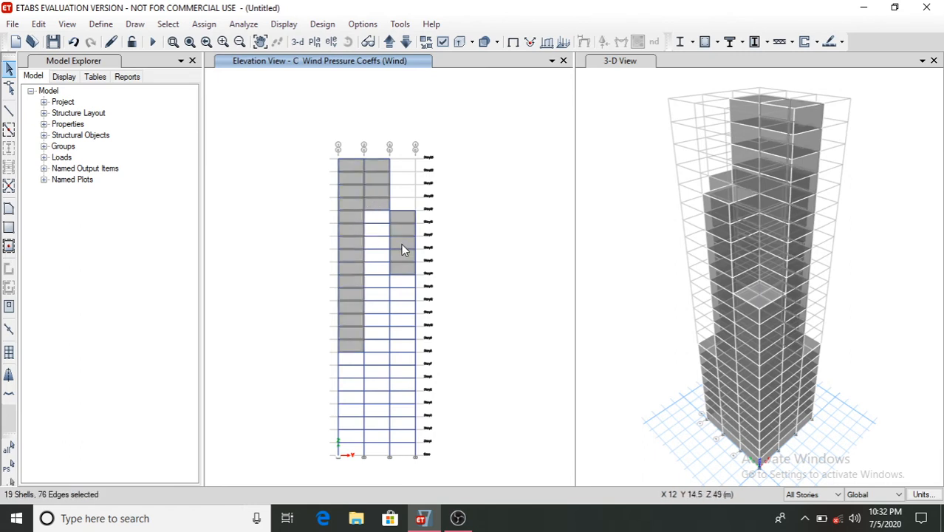
click(401, 243)
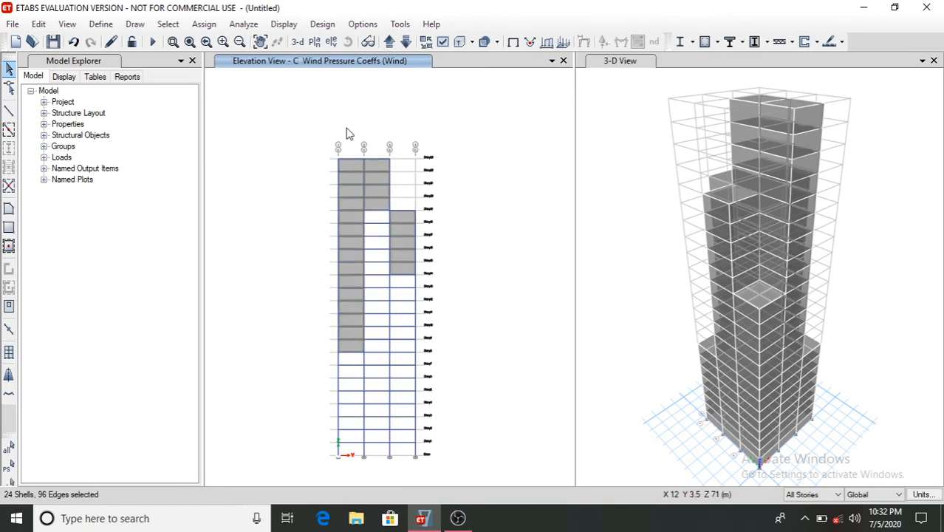
click(214, 24)
mouse_move(262, 152)
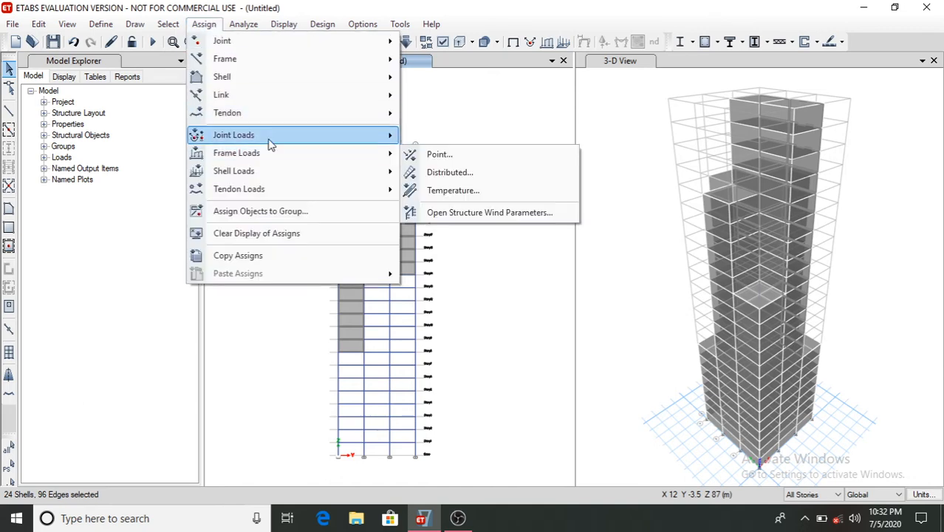
mouse_move(312, 172)
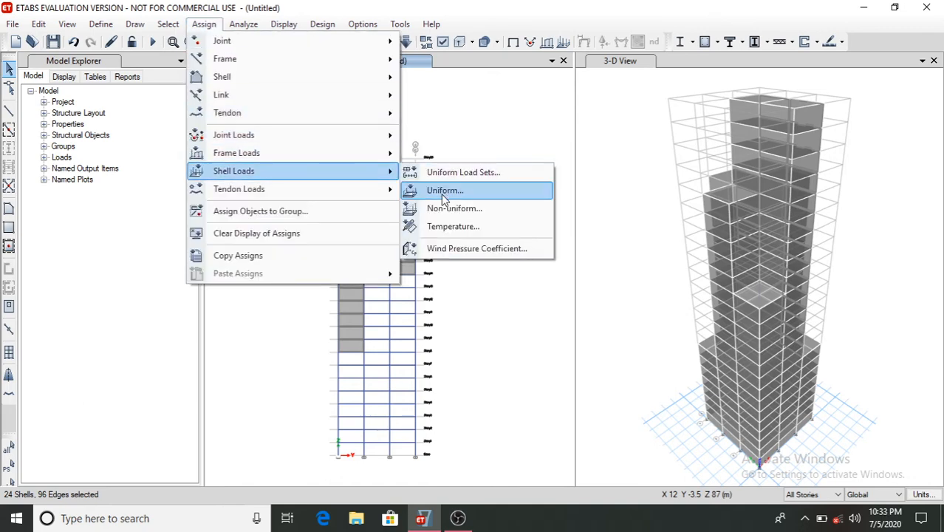
click(449, 249)
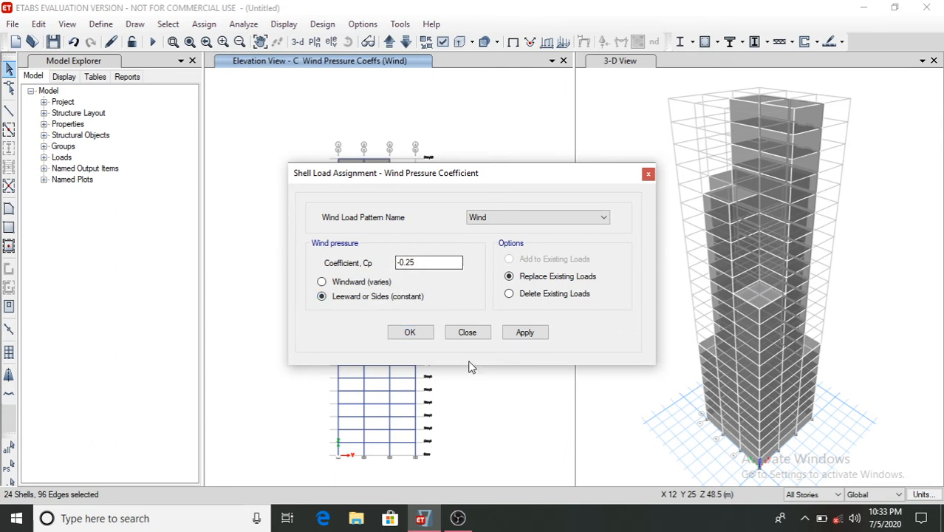
click(523, 334)
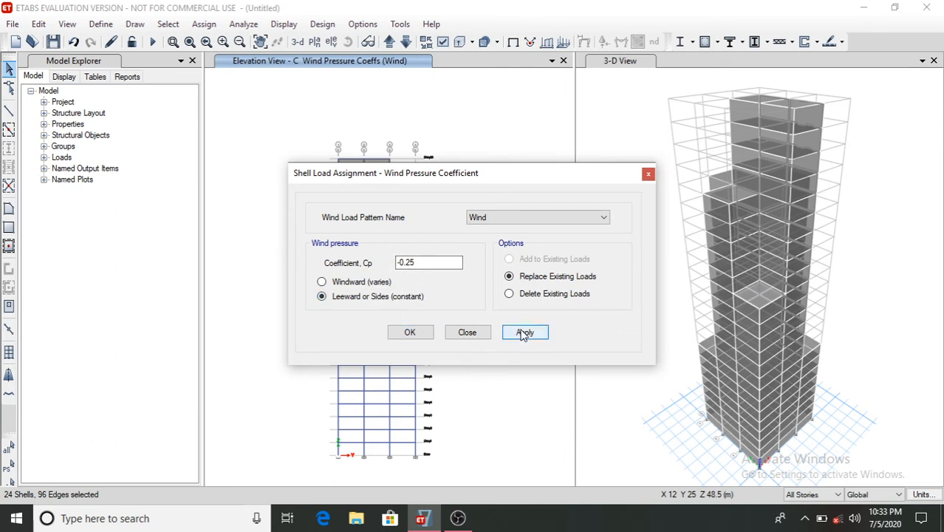
click(418, 334)
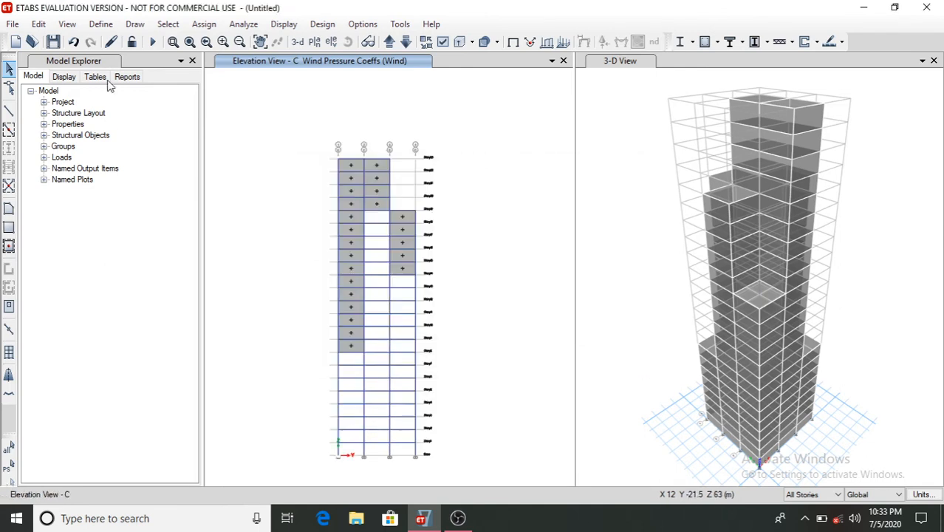
- Switch to elevations 1 and 2 and select all their side cladding panels
click(330, 42)
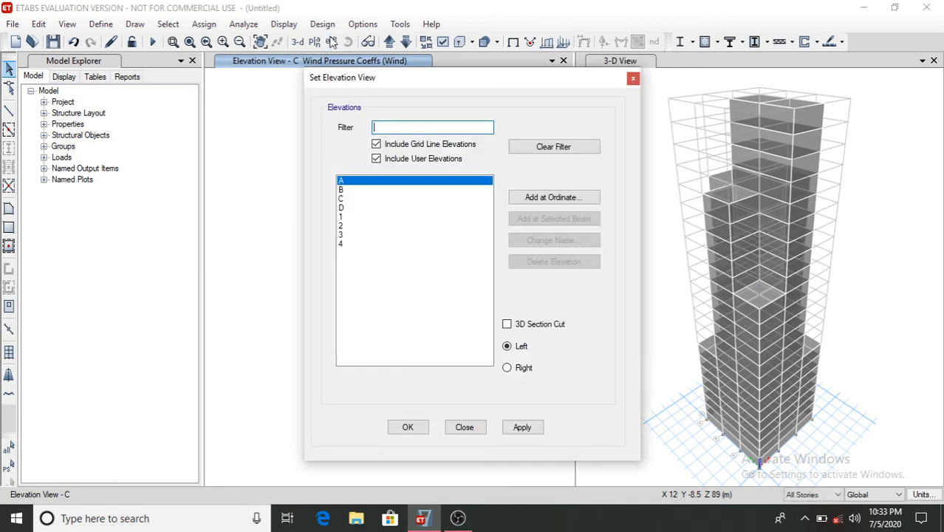
click(363, 219)
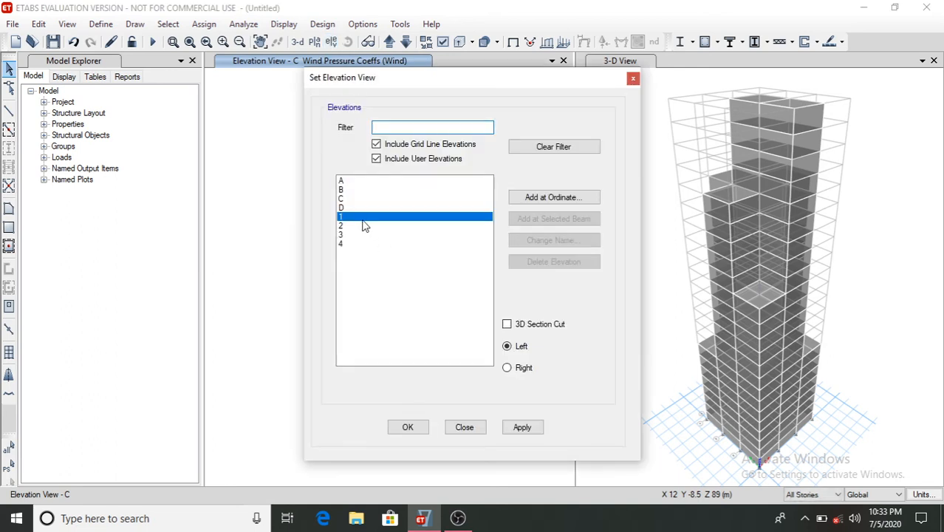
click(419, 429)
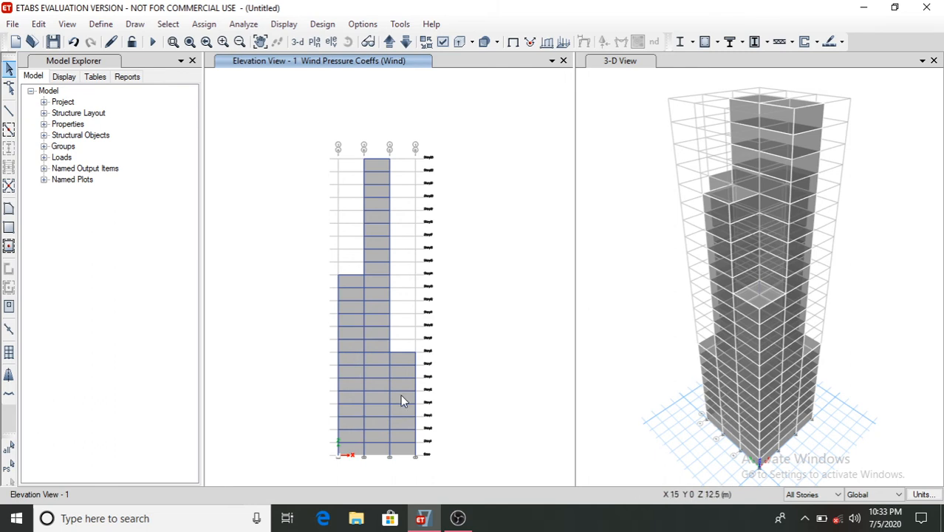
click(347, 348)
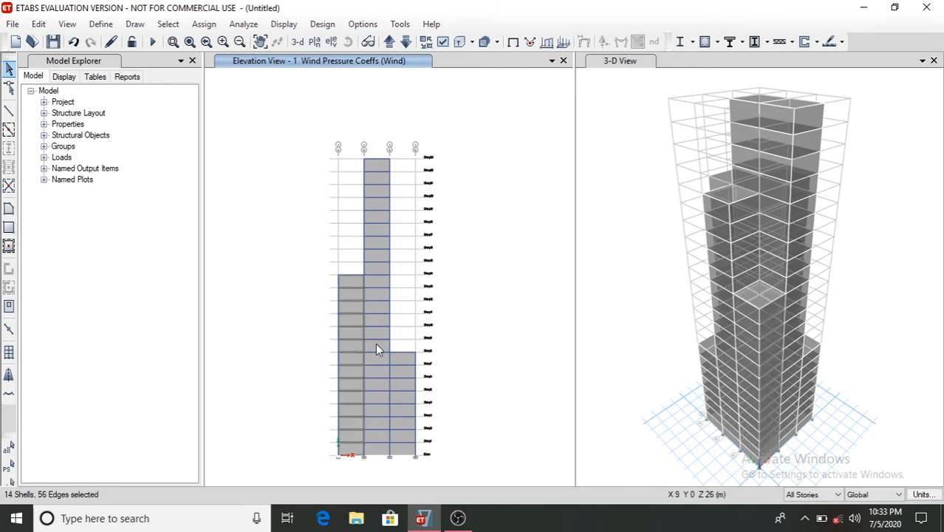
click(376, 343)
click(403, 384)
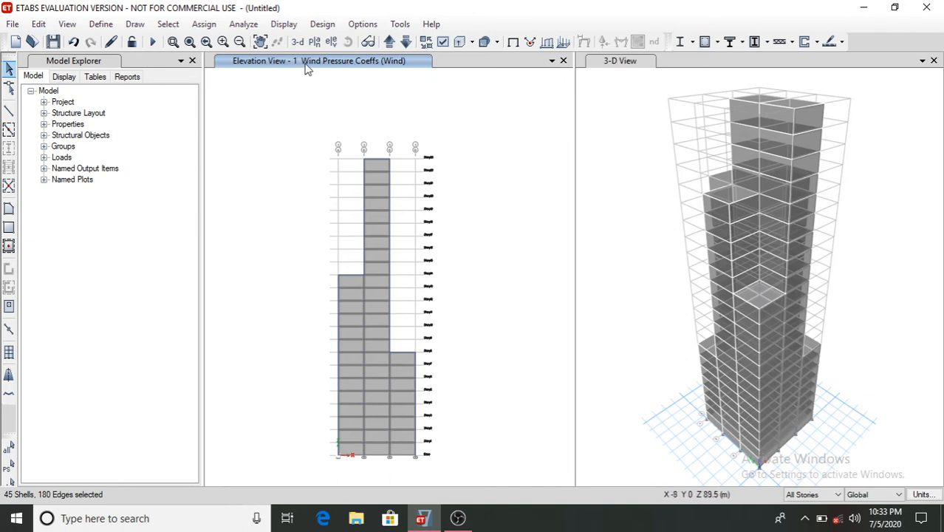
click(388, 42)
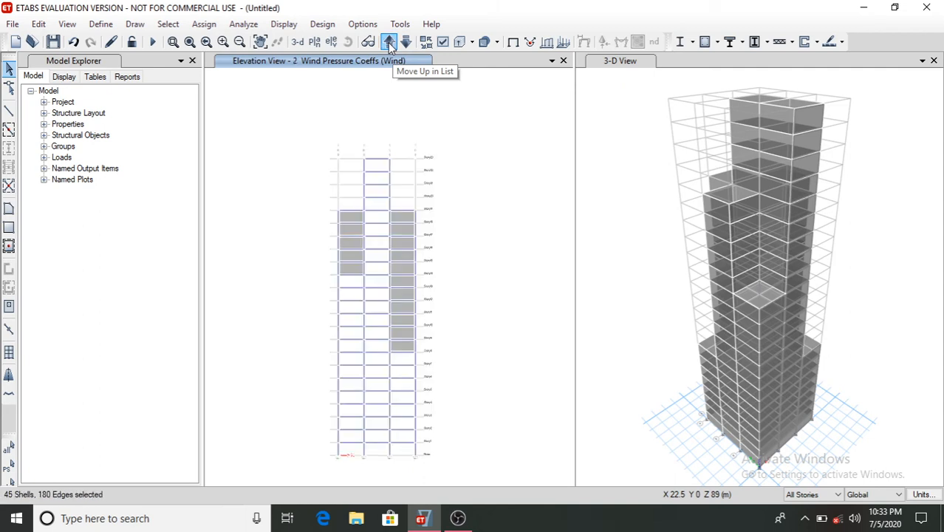
click(350, 229)
click(399, 228)
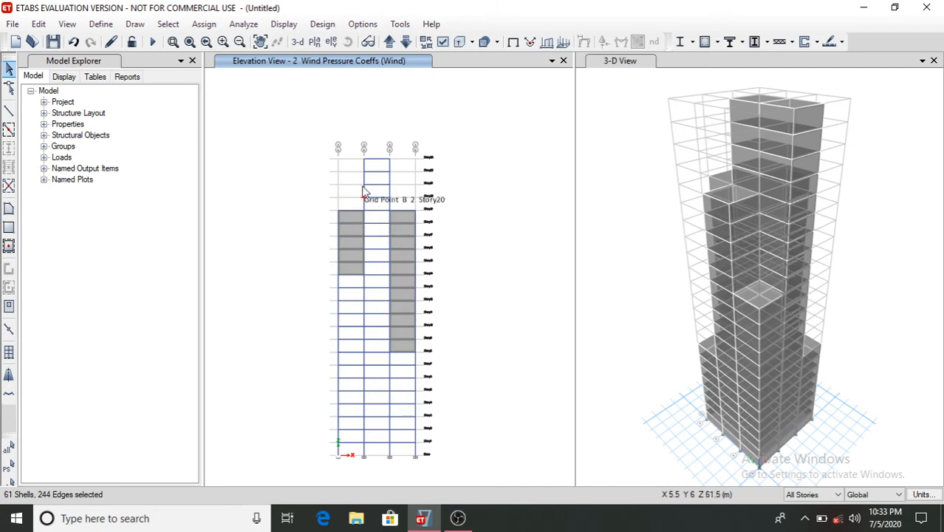
- Step on to elevations 3 and 4 and add all their side cladding panels to the selection
click(386, 42)
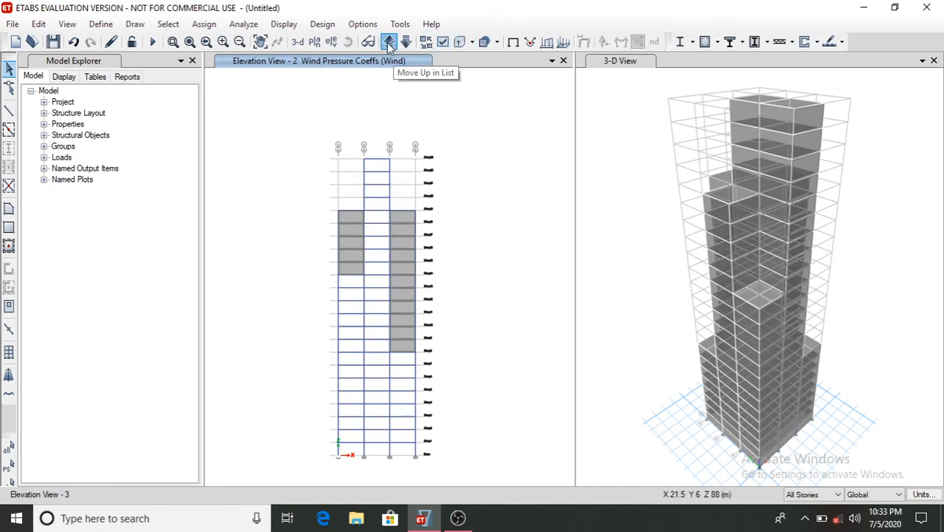
click(357, 241)
click(379, 204)
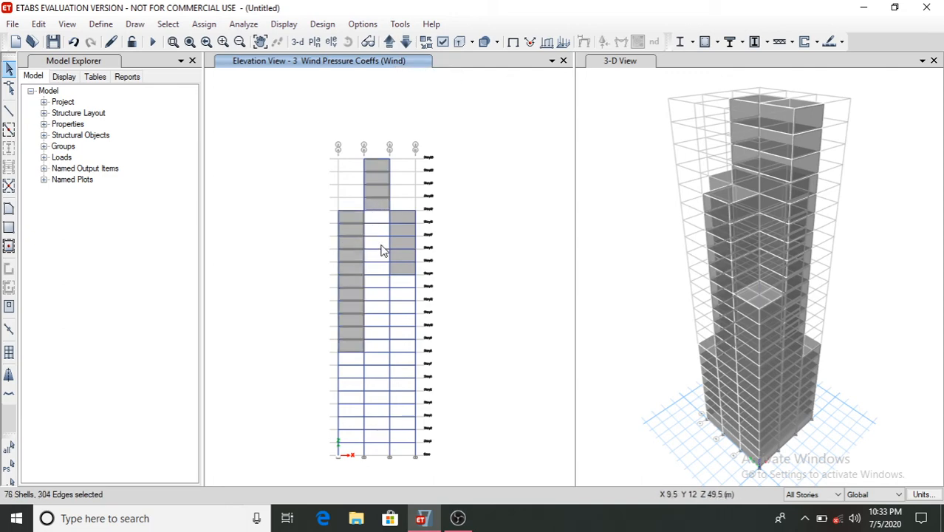
click(404, 249)
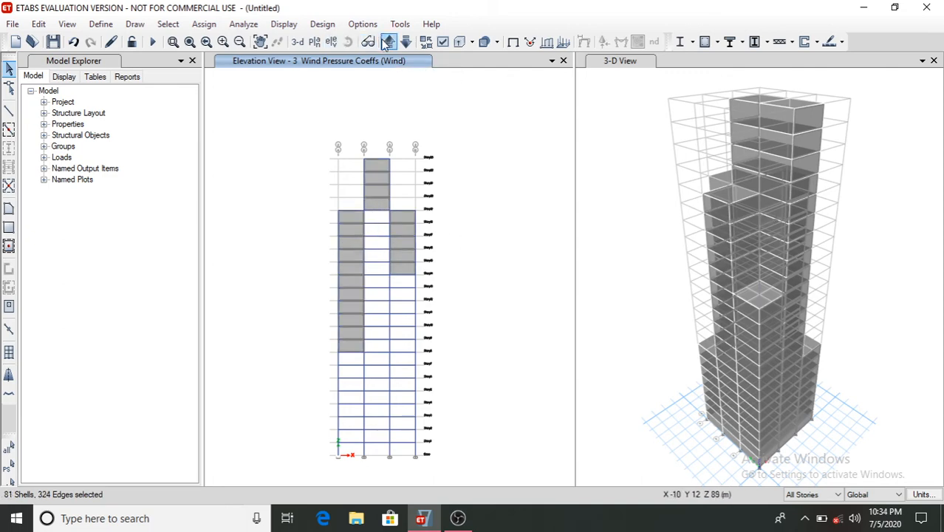
click(389, 42)
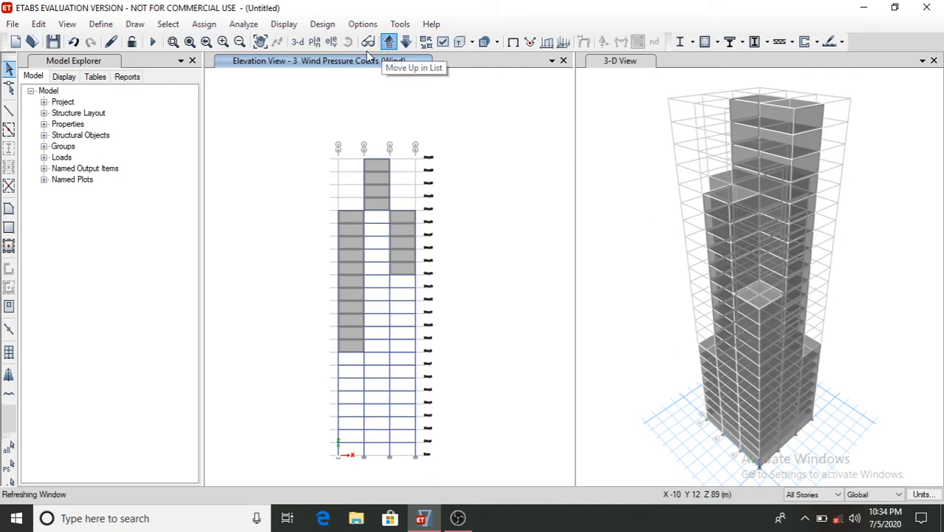
click(351, 386)
click(377, 384)
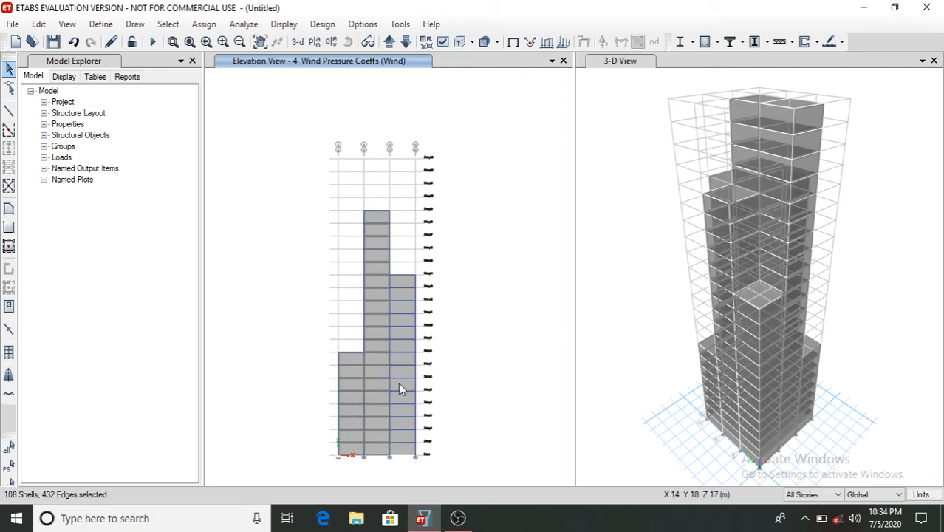
click(399, 383)
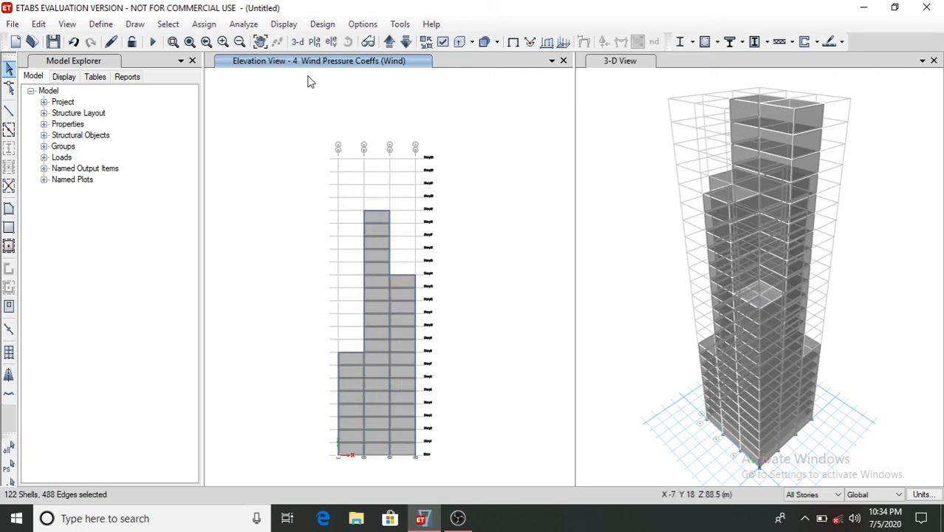
- Assign a side wind pressure coefficient Cp of -0.8 (leeward or sides) for the Wind pattern to the selected panels
click(204, 23)
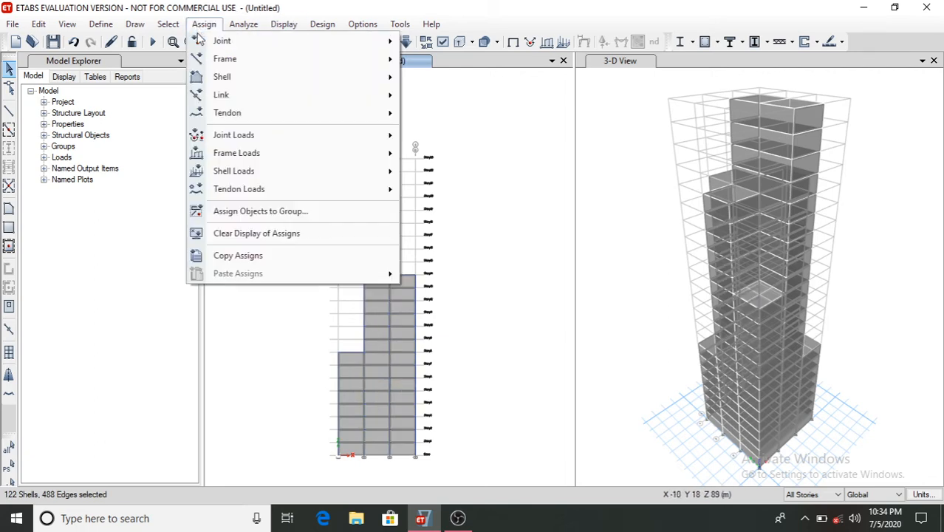
mouse_move(272, 172)
click(444, 246)
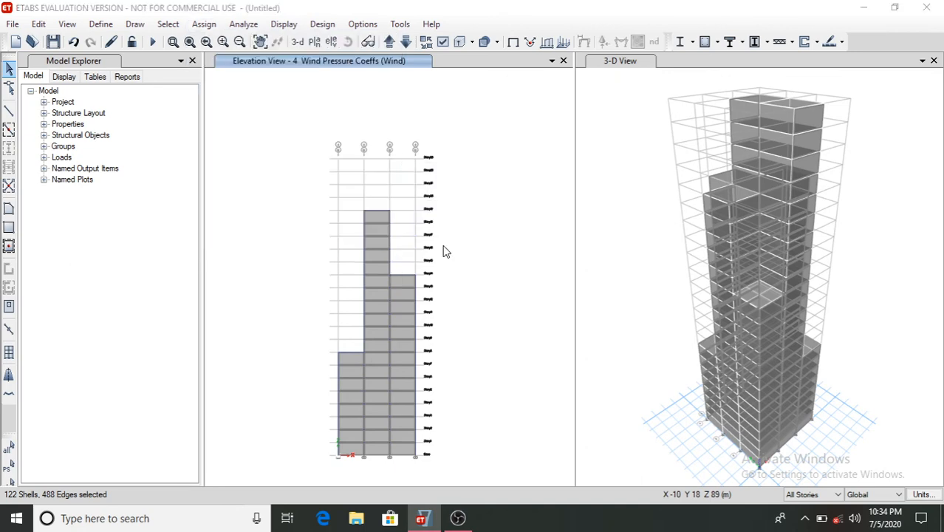
click(425, 263)
key(BackSpace)
key(BackSpace)
key(BackSpace)
key(BackSpace)
key(BackSpace)
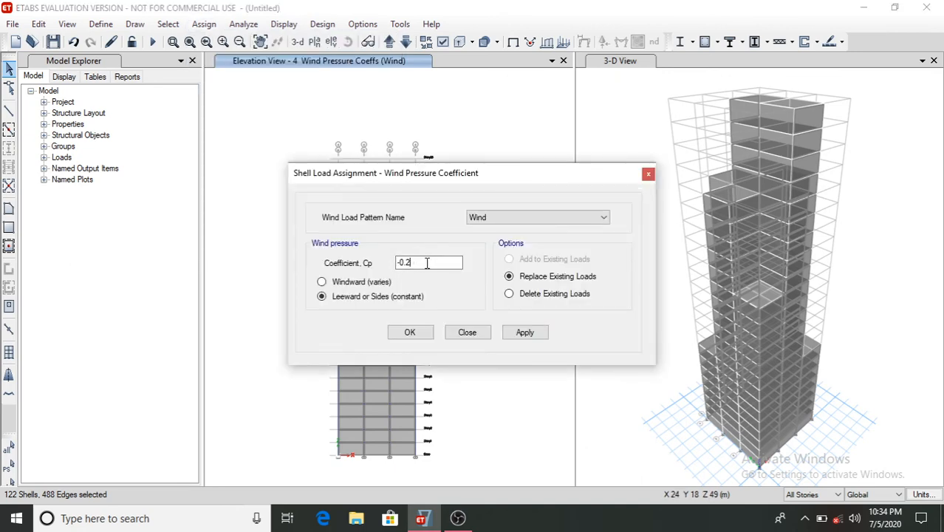
text(-0.8)
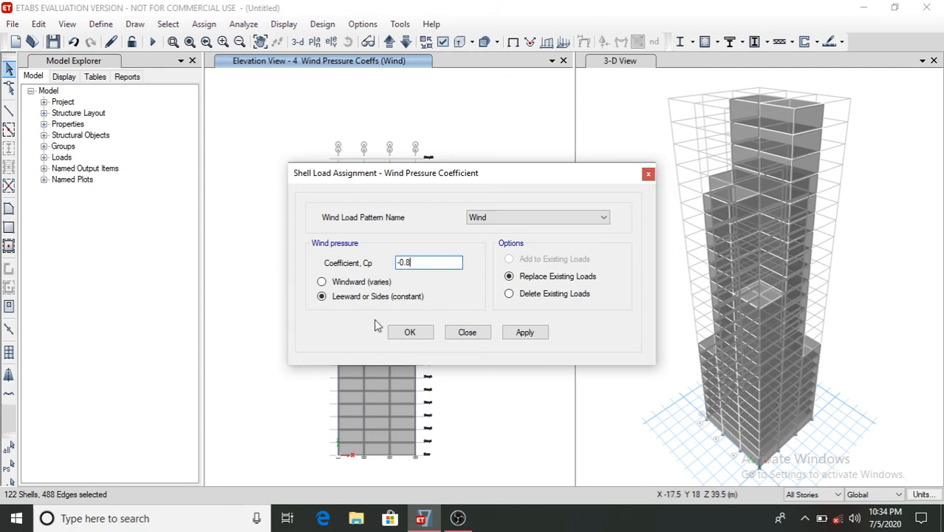
click(525, 333)
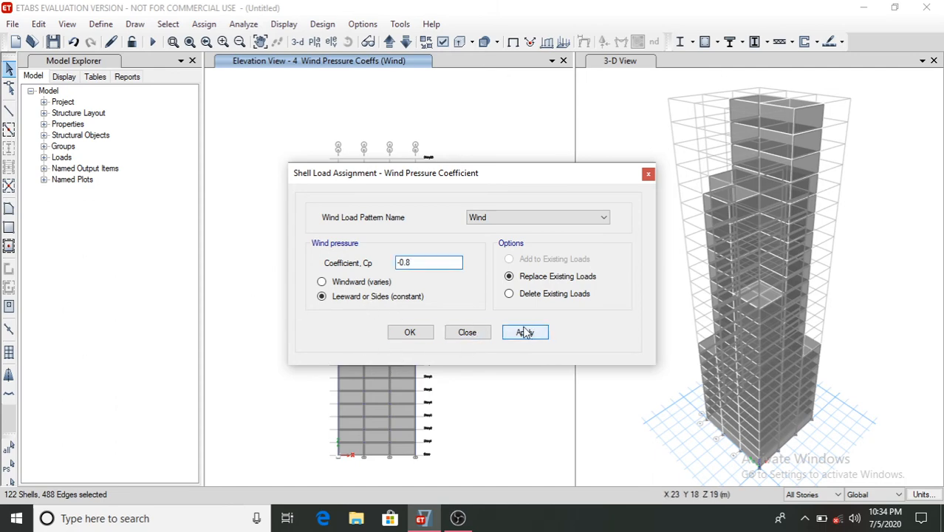
click(419, 334)
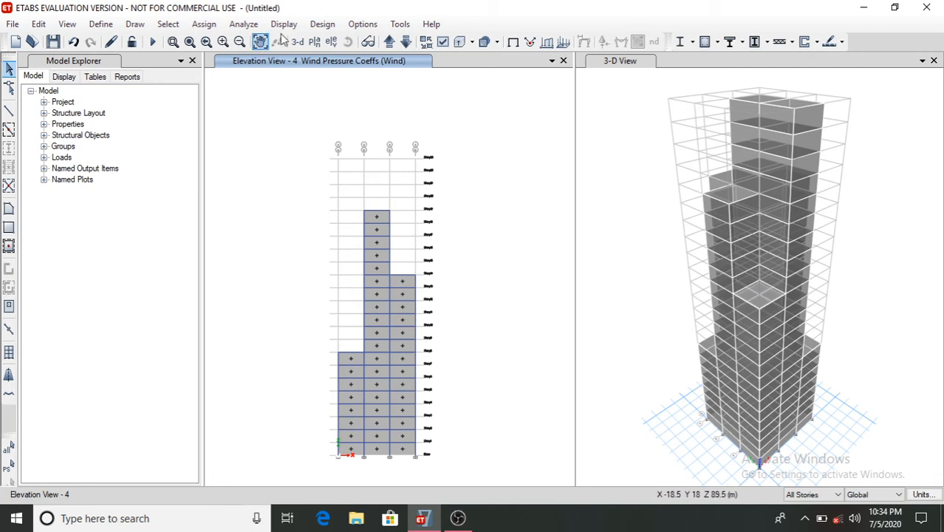
- Open the Story1 plan view to review the assigned wind pressure coefficients
click(314, 41)
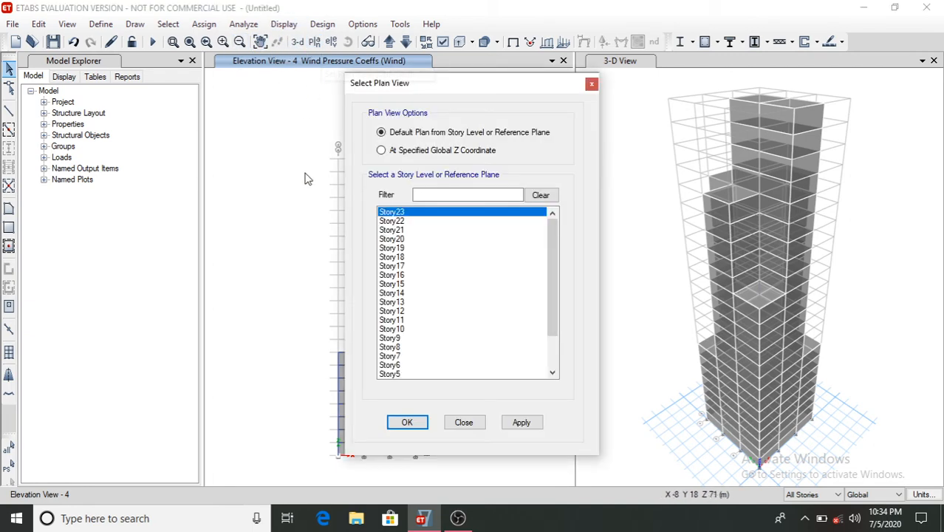
scroll(403, 362, down, 2)
click(398, 365)
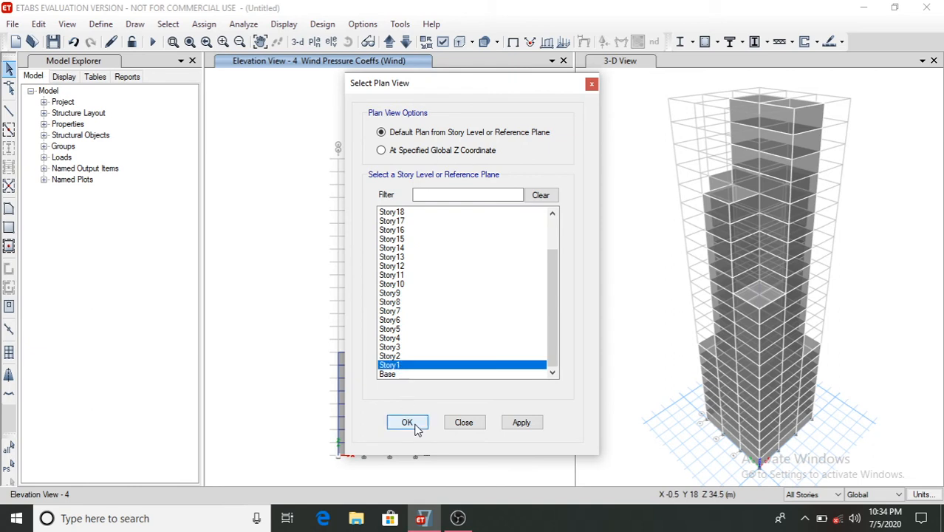
click(415, 422)
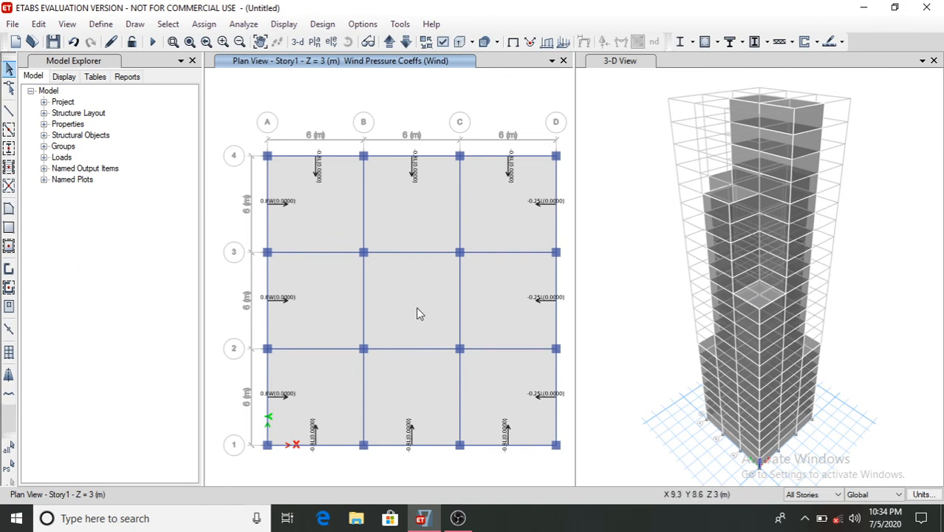
- Run the analysis, saving the model as "Etabs Project" in the ETABS folder when prompted
click(633, 62)
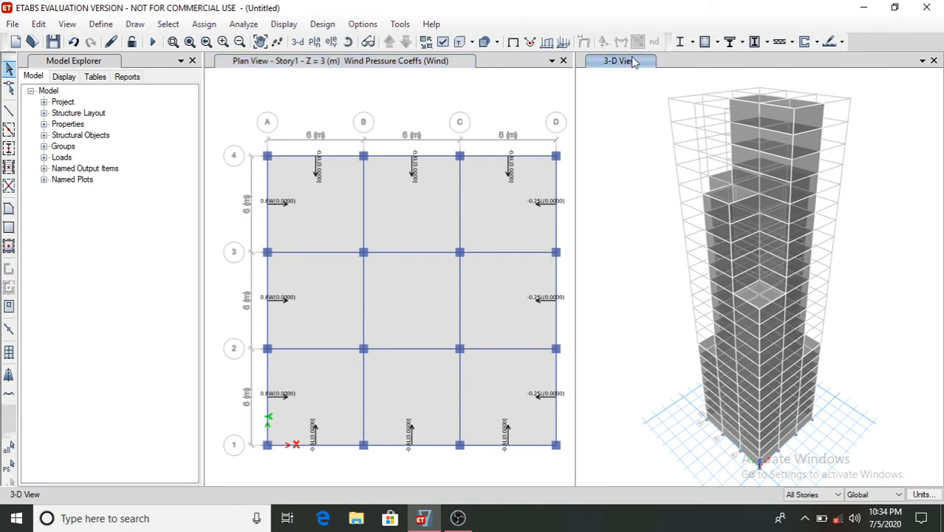
click(243, 25)
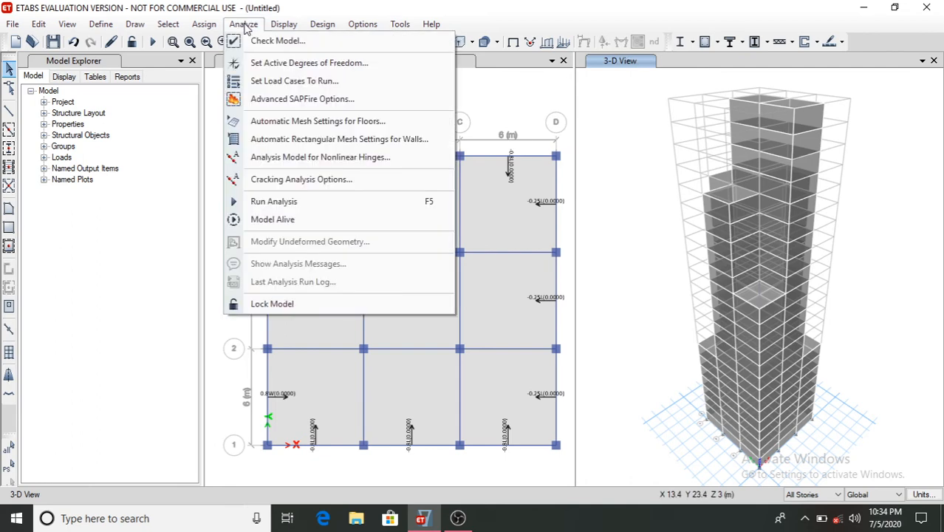
click(275, 202)
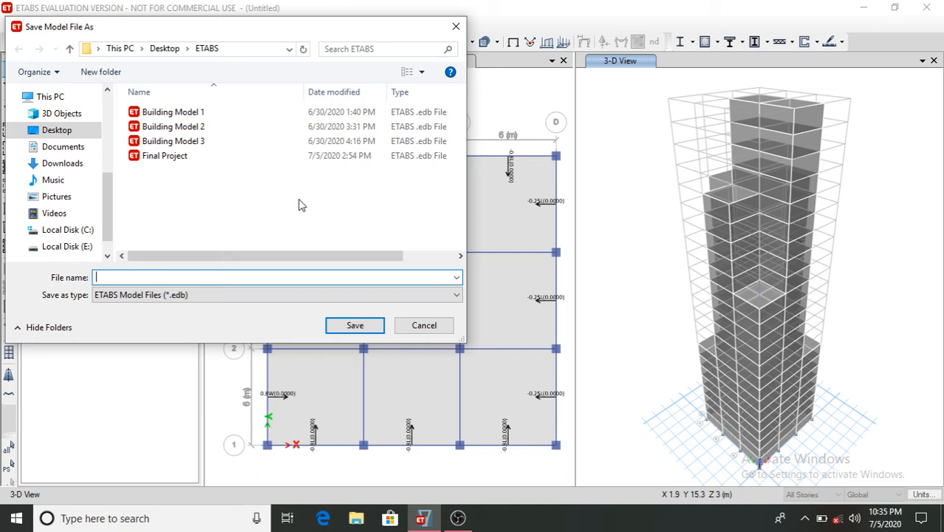
text(Etabs Project)
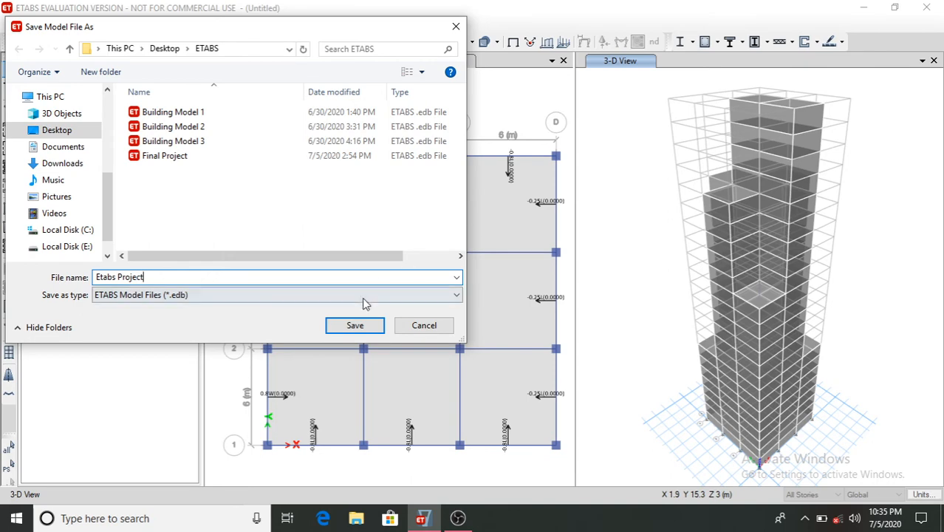
click(355, 325)
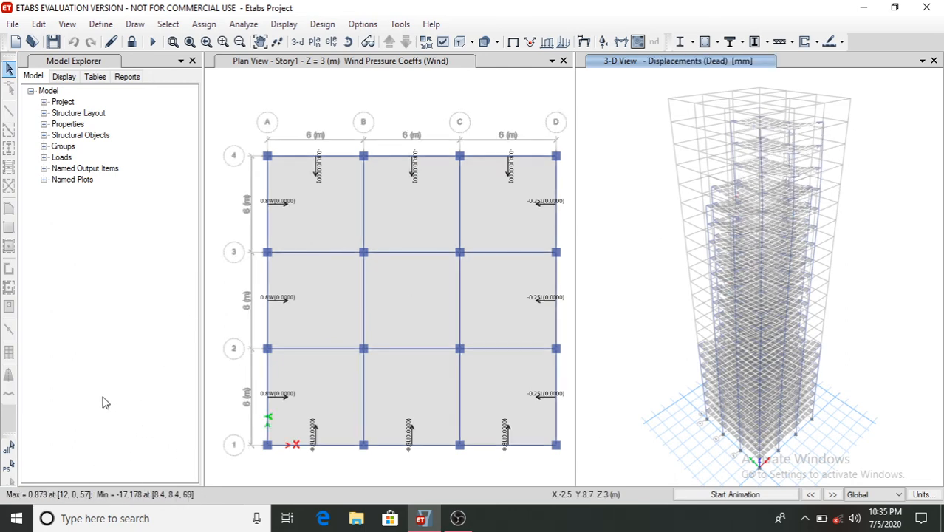
- Open the concrete frame design preferences for IS 456:2000 and accept them unchanged
click(328, 26)
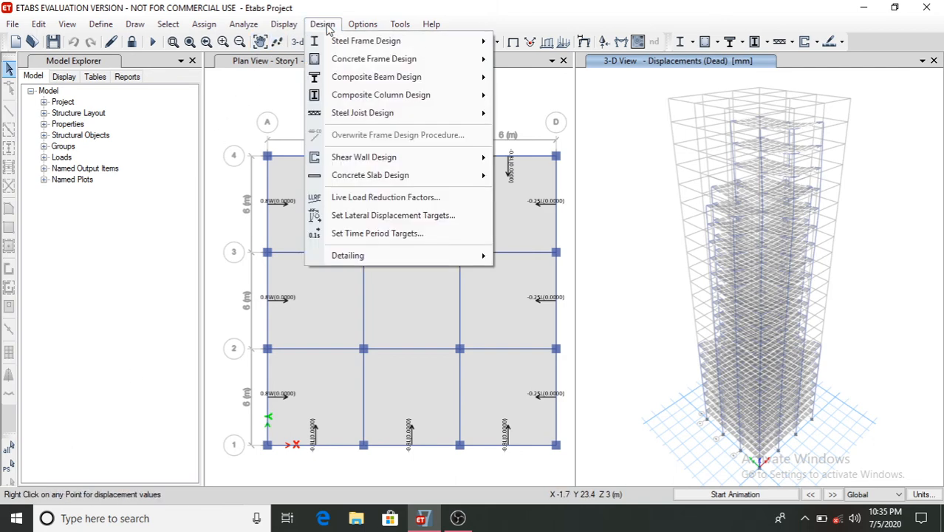
mouse_move(407, 65)
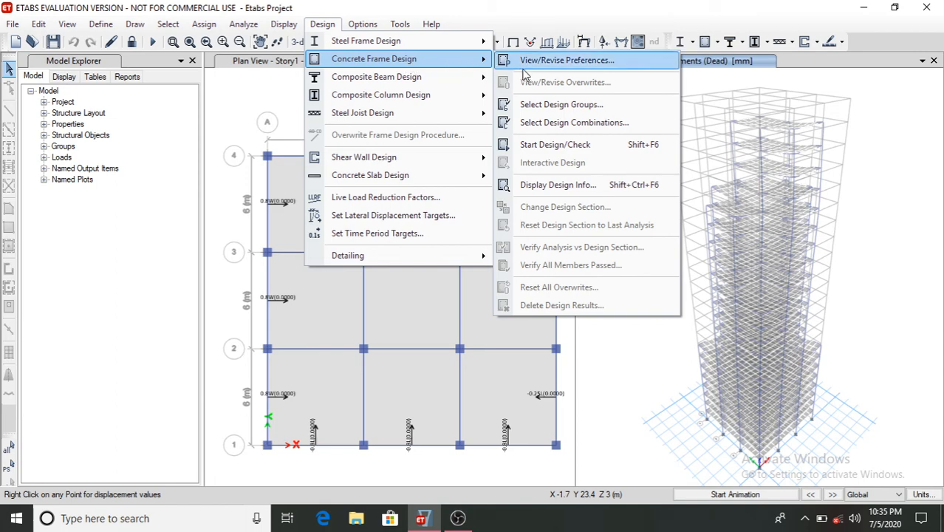
click(533, 65)
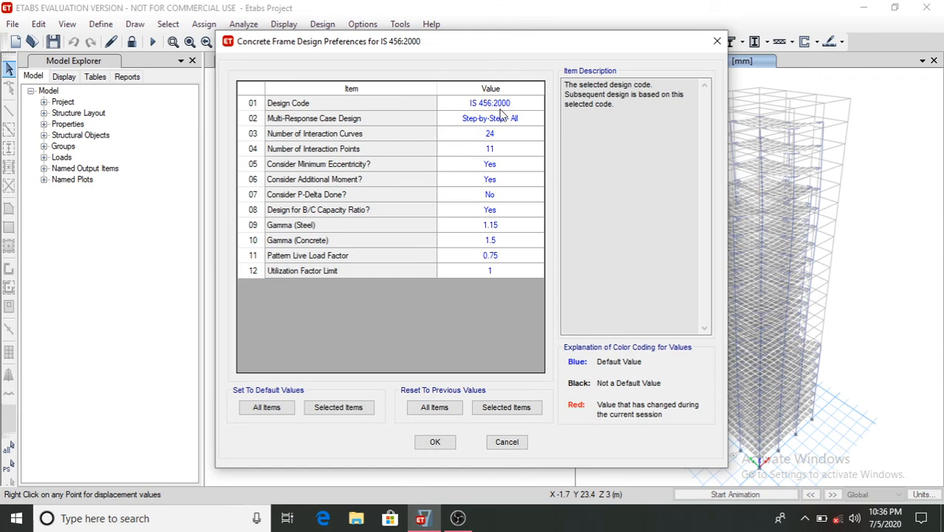
click(436, 443)
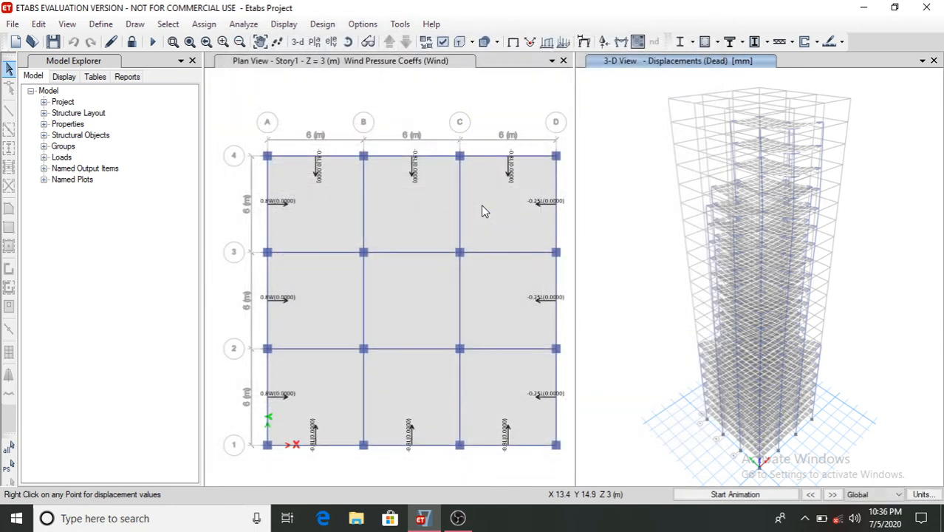
- Start the concrete frame design check, reiterating analysis and design twice before declining further iterations
click(322, 24)
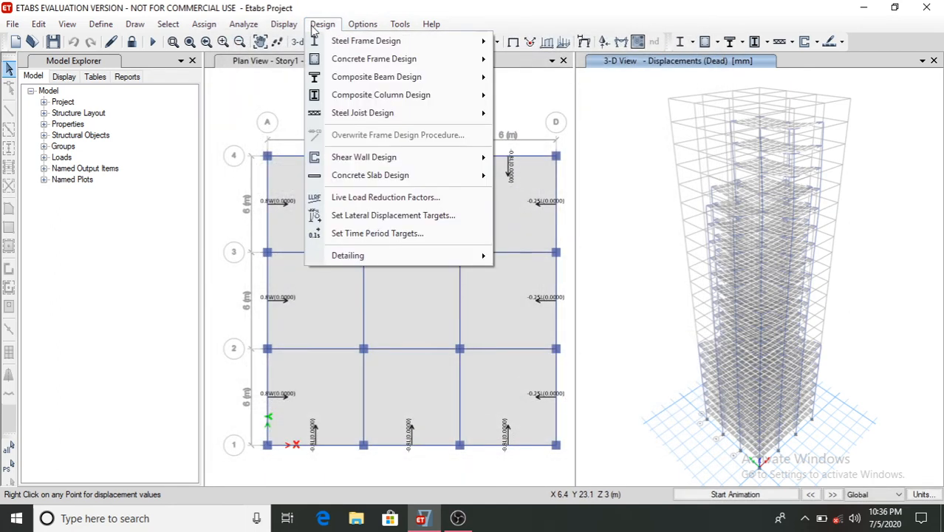
mouse_move(414, 60)
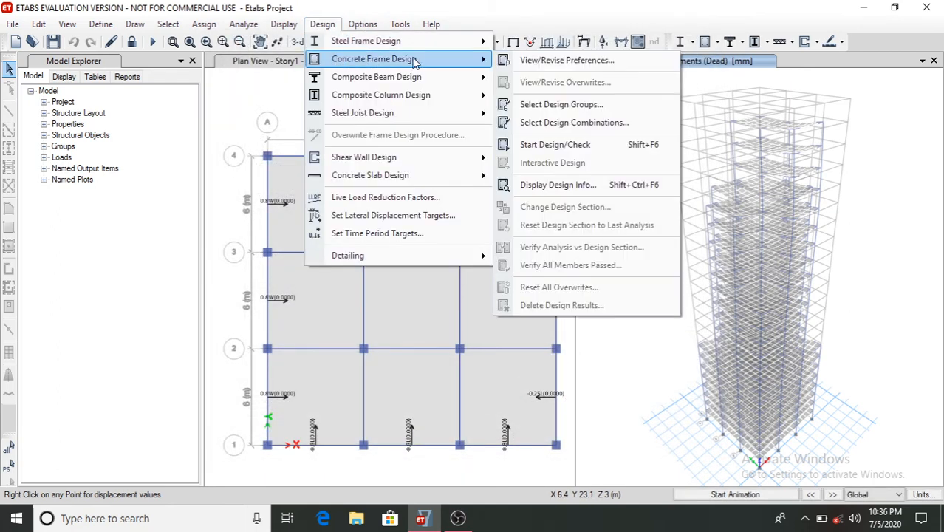
click(552, 146)
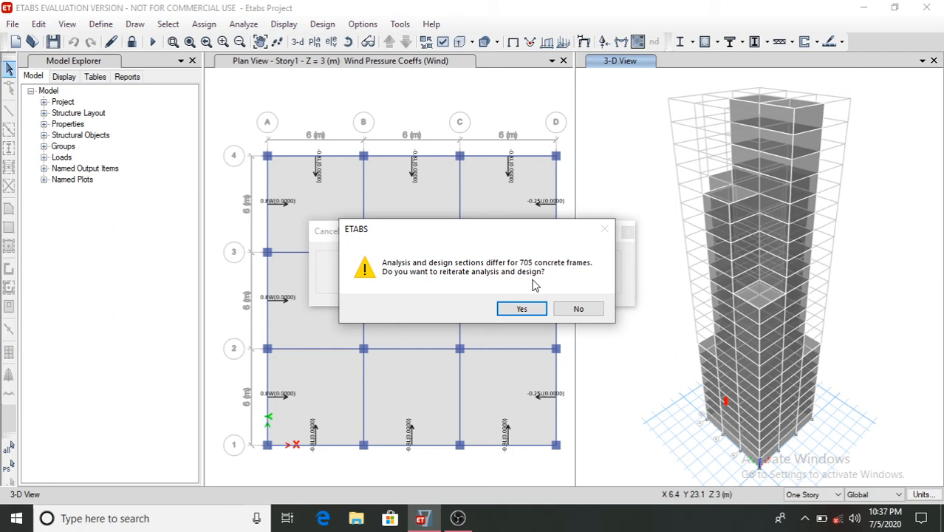
click(524, 307)
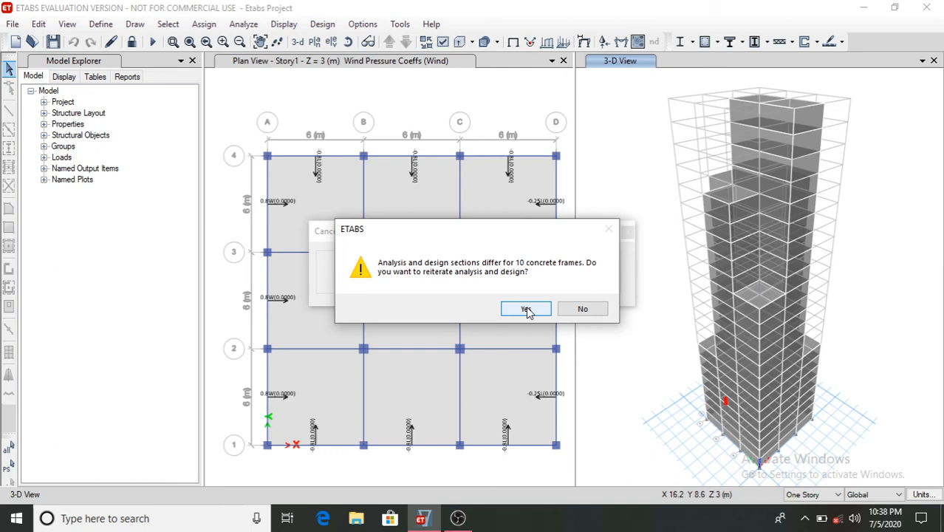
click(526, 309)
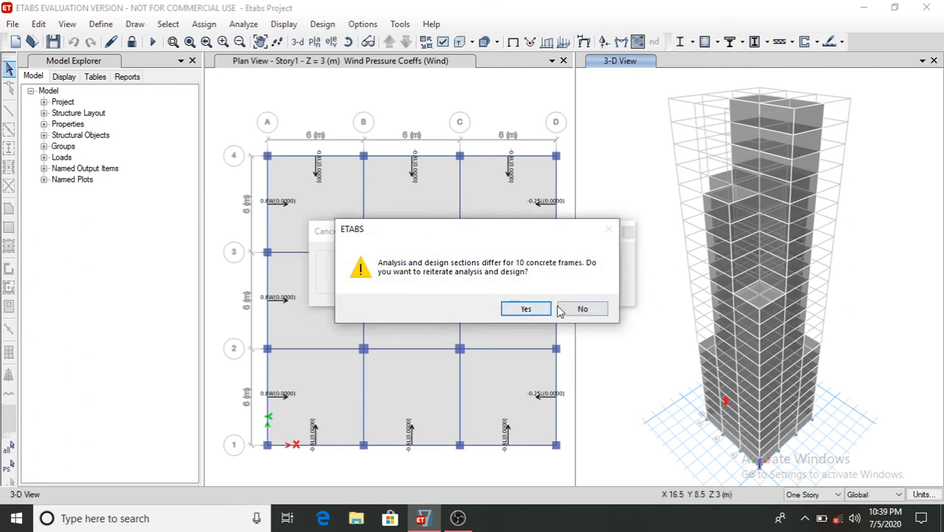
click(526, 309)
click(577, 310)
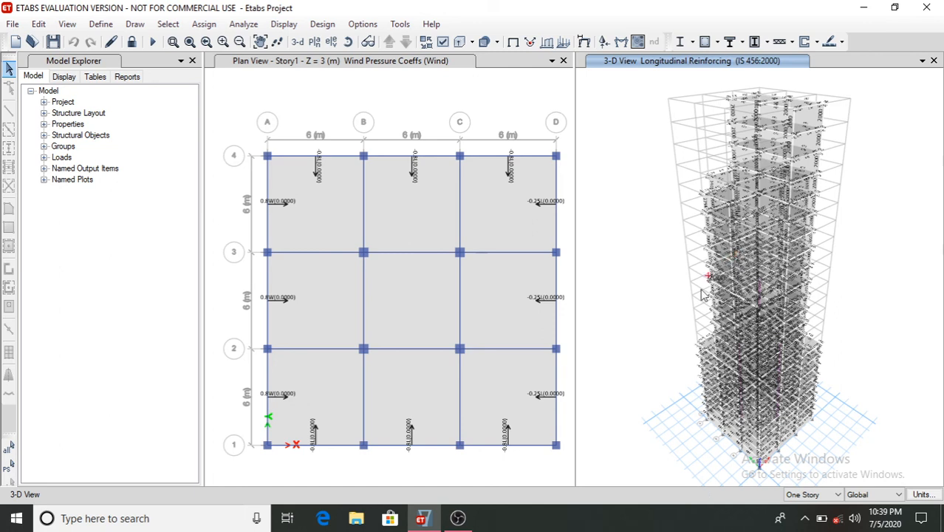
- Verify whether all concrete frame members passed the design check
click(322, 25)
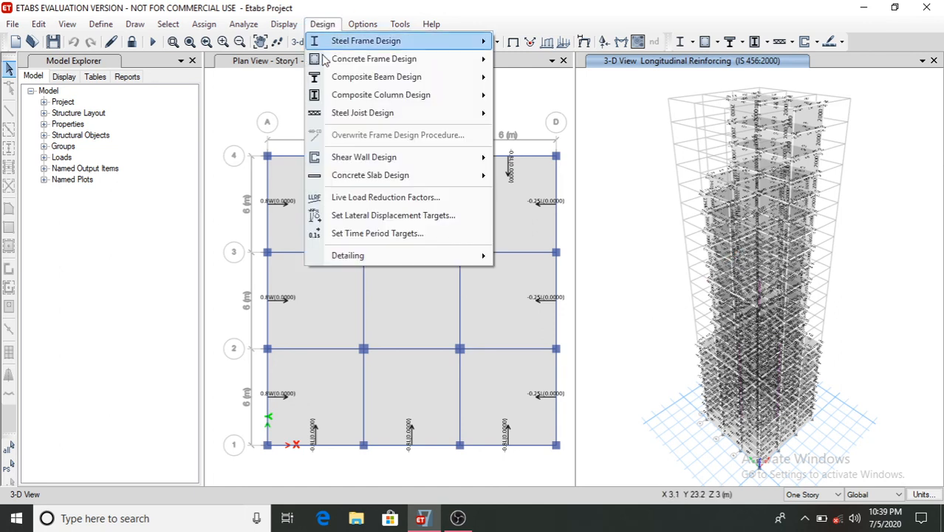
mouse_move(354, 60)
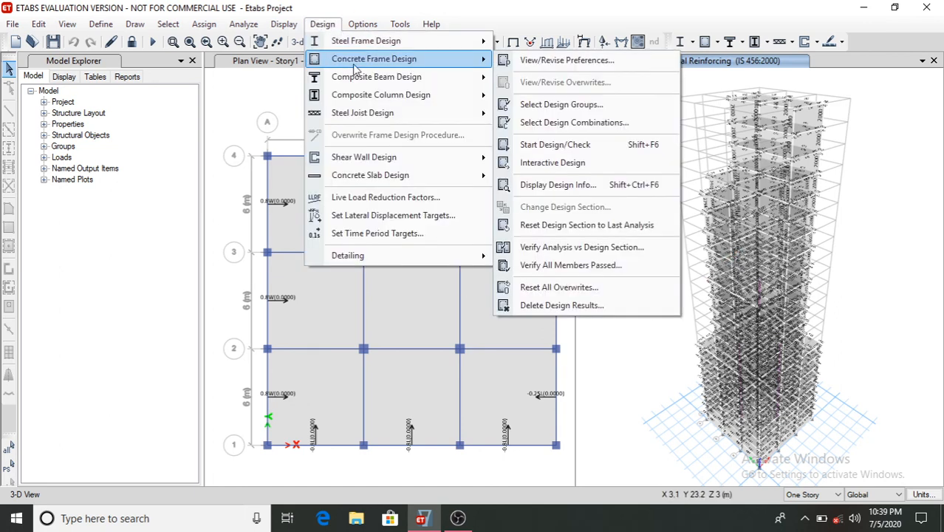
click(565, 265)
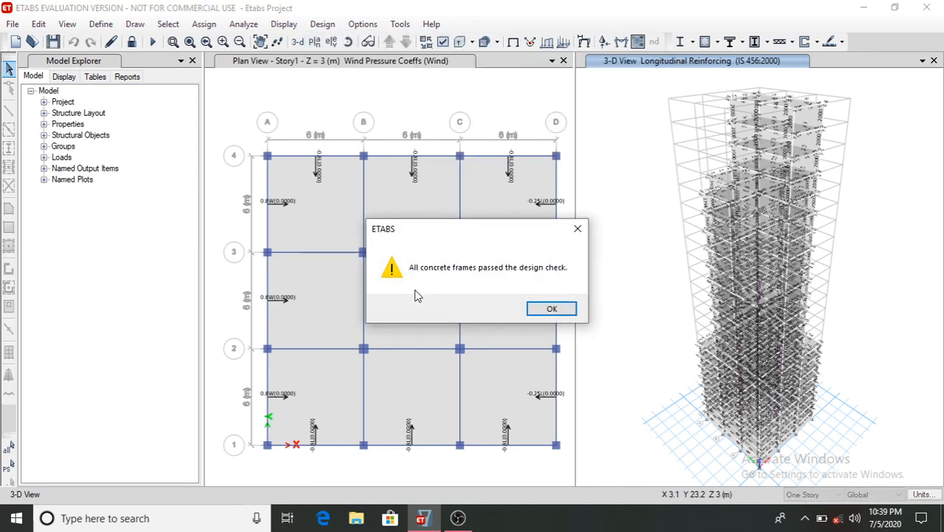
click(551, 310)
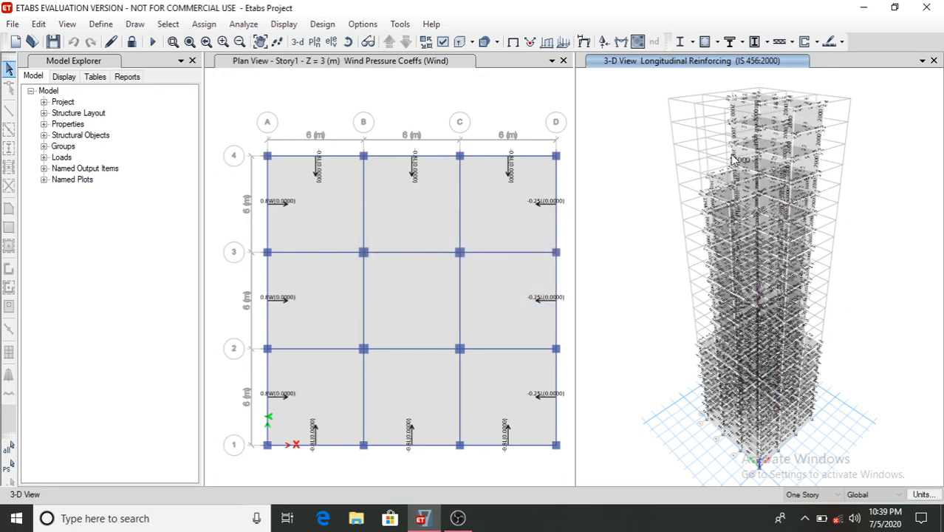
- Zoom into the upper stories and inspect the design information of a Story21 beam
mouse_move(742, 125)
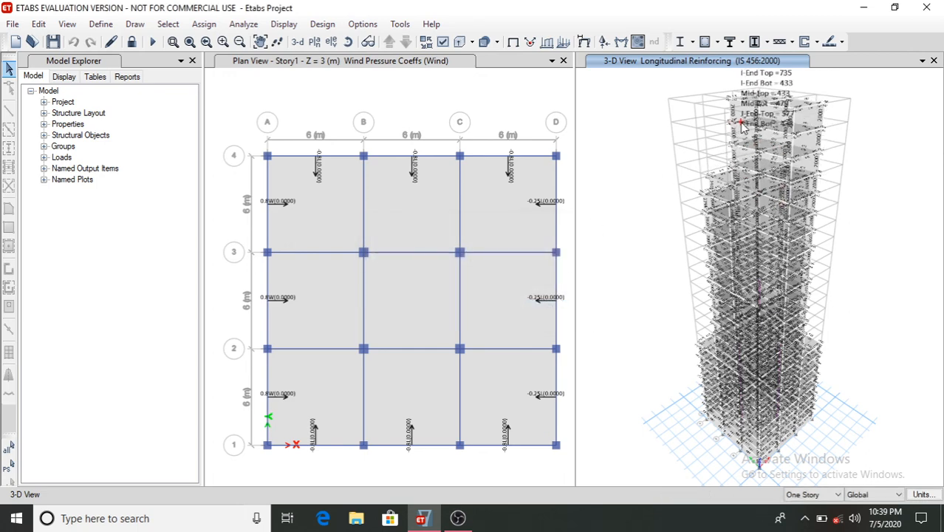
scroll(743, 126, up, 5)
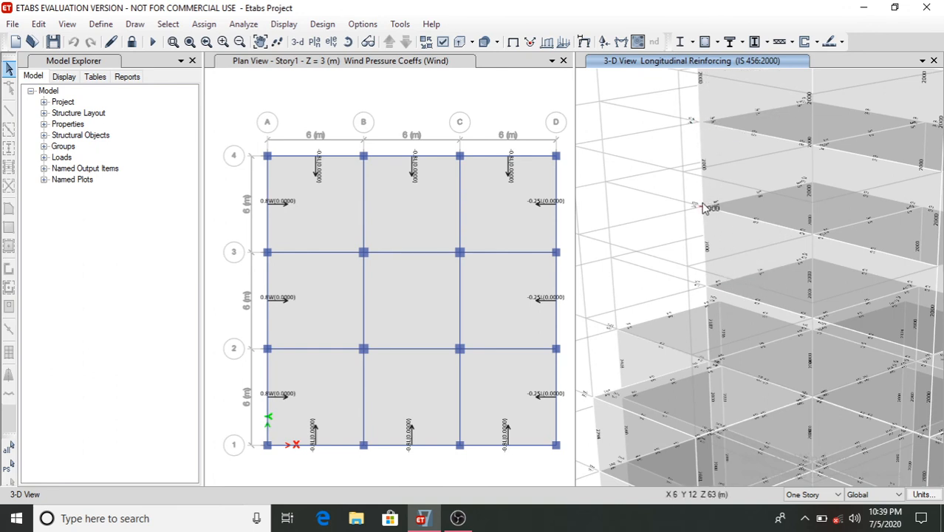
mouse_move(743, 222)
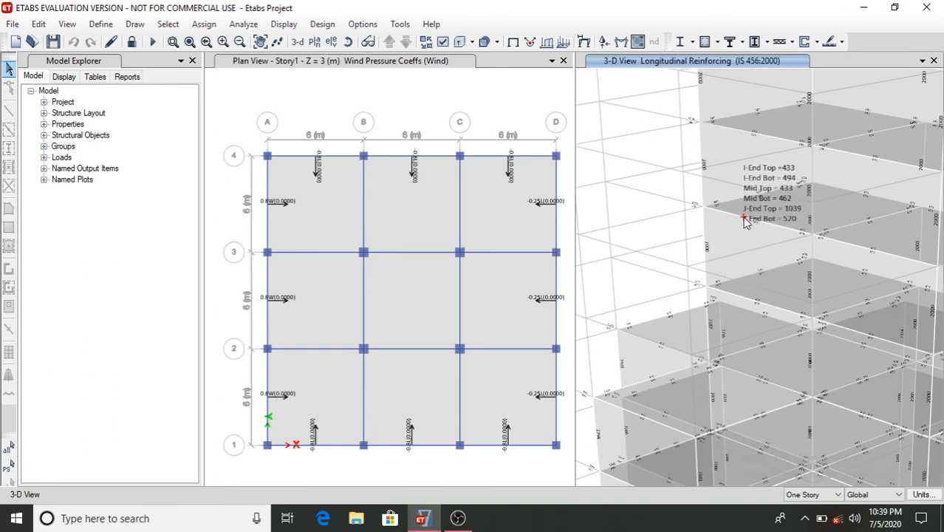
right_click(743, 221)
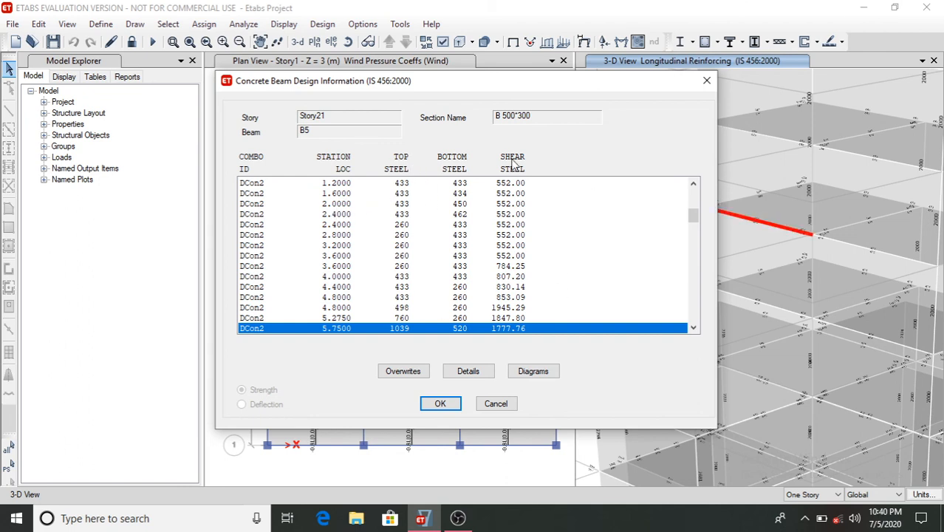
click(442, 405)
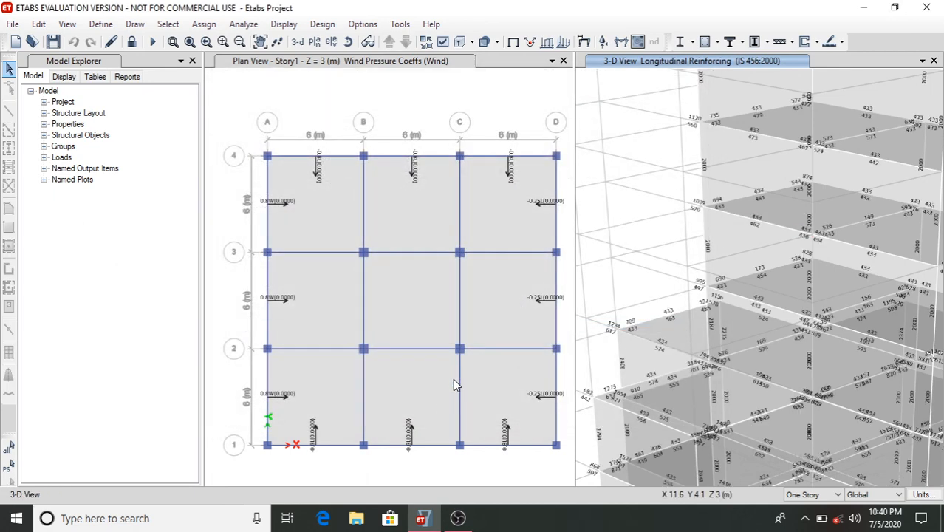
- Open the project report from the reports list
scroll(768, 237, down, 5)
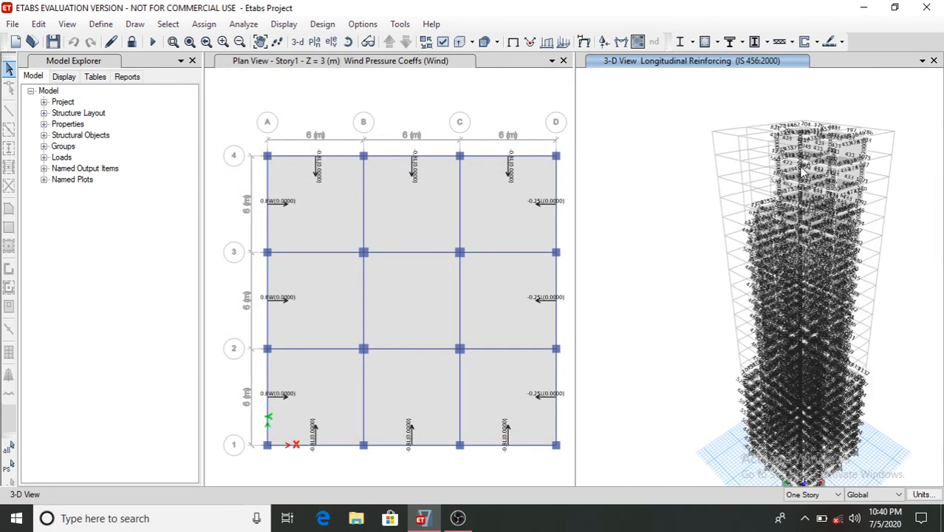
scroll(662, 297, up, 4)
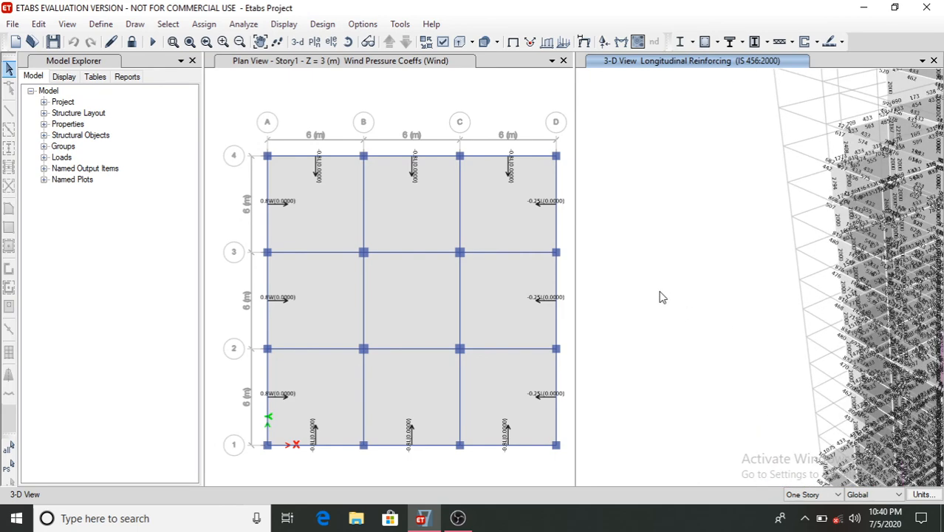
scroll(662, 297, down, 4)
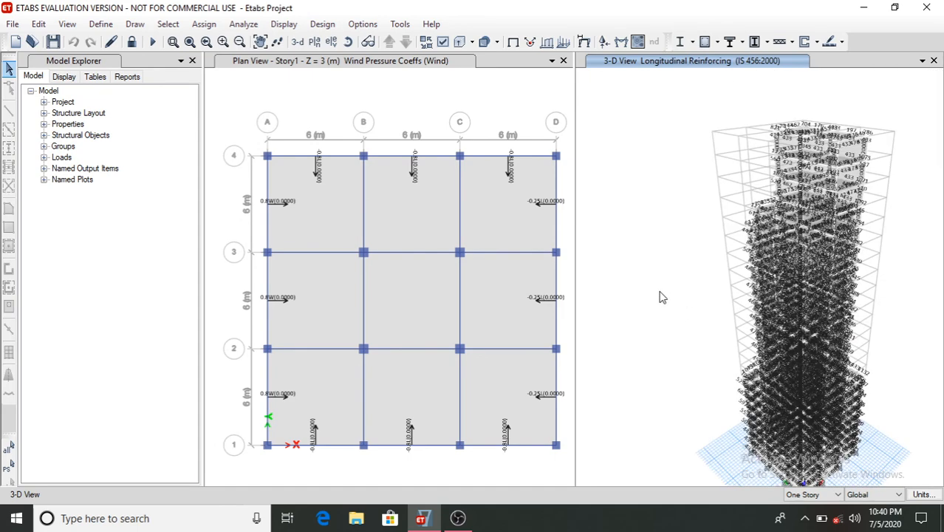
click(126, 77)
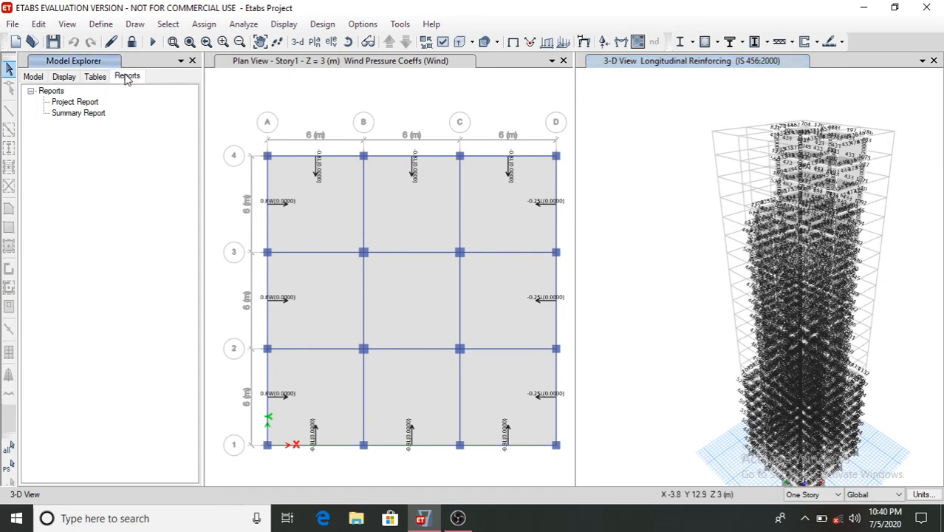
click(79, 104)
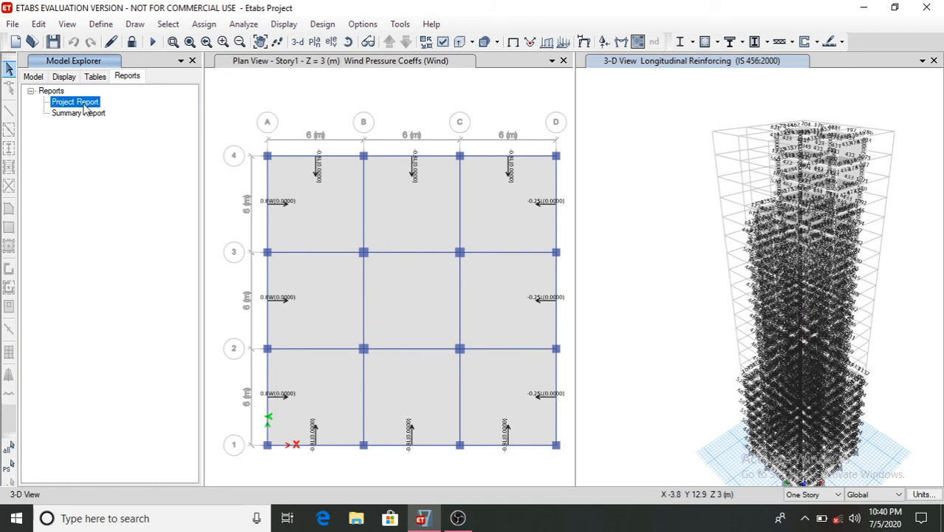
double_click(83, 105)
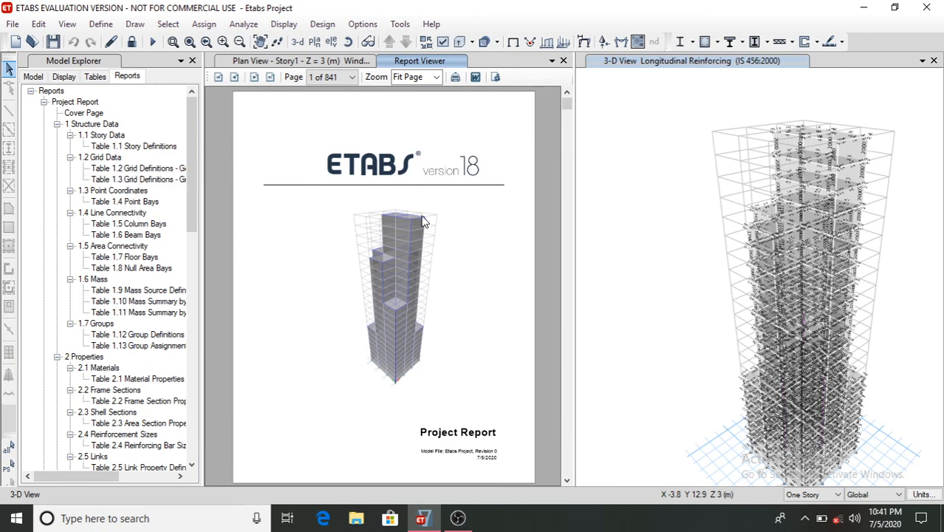
- Set the report viewer zoom to 100% and page through the report tables
scroll(441, 220, down, 7)
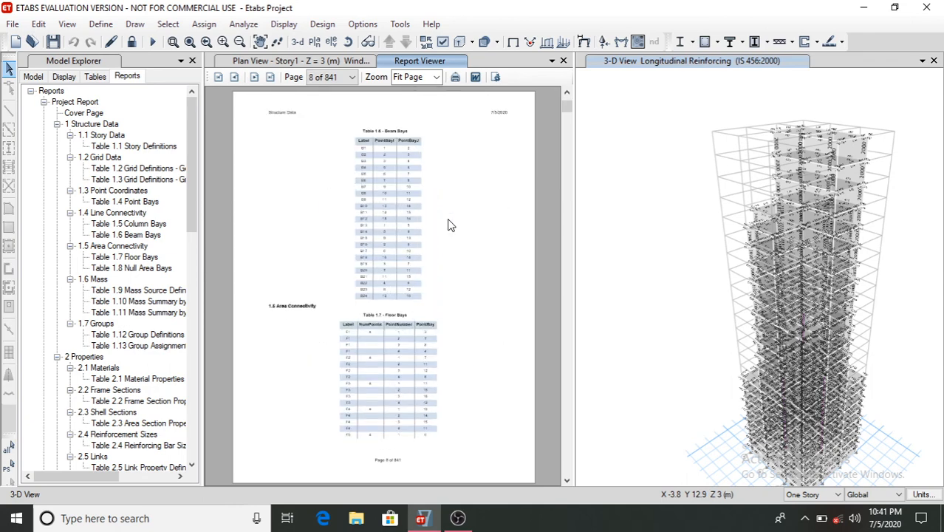
click(419, 78)
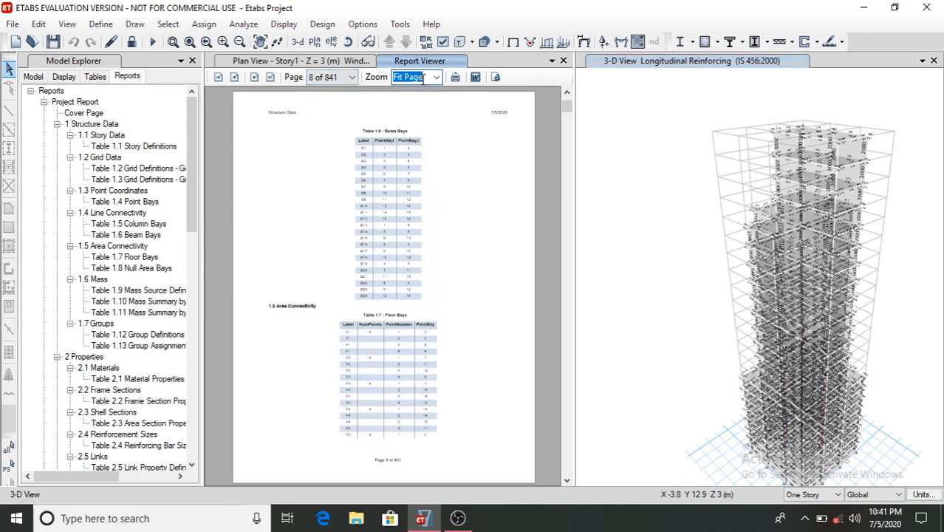
click(436, 78)
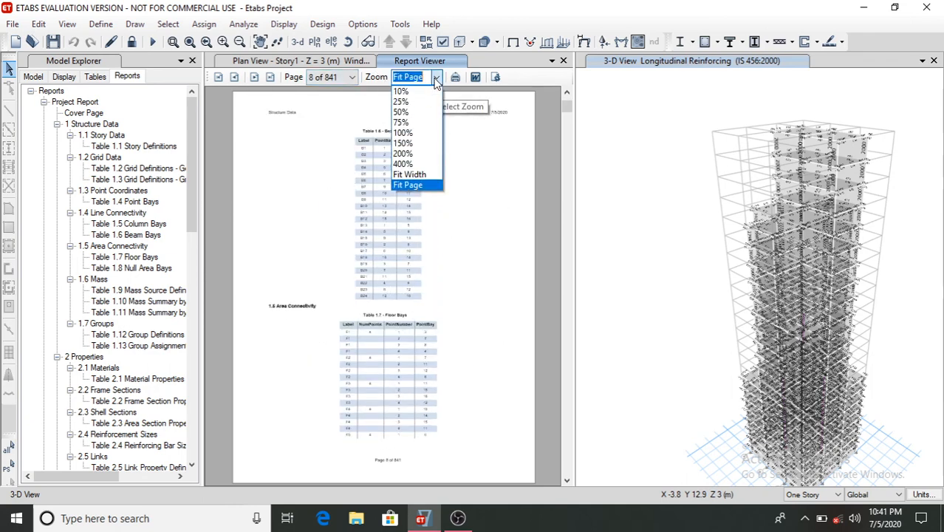
click(403, 133)
scroll(423, 257, down, 5)
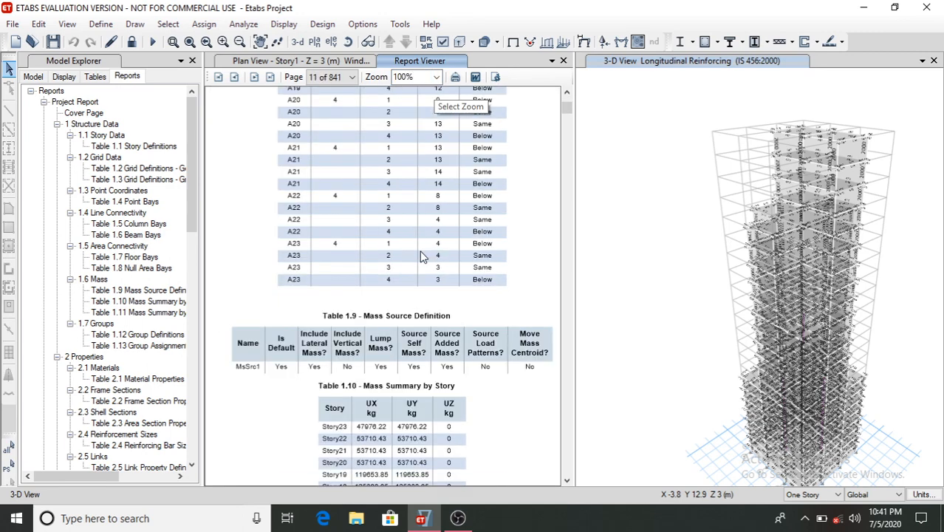
scroll(423, 257, down, 10)
scroll(423, 256, down, 15)
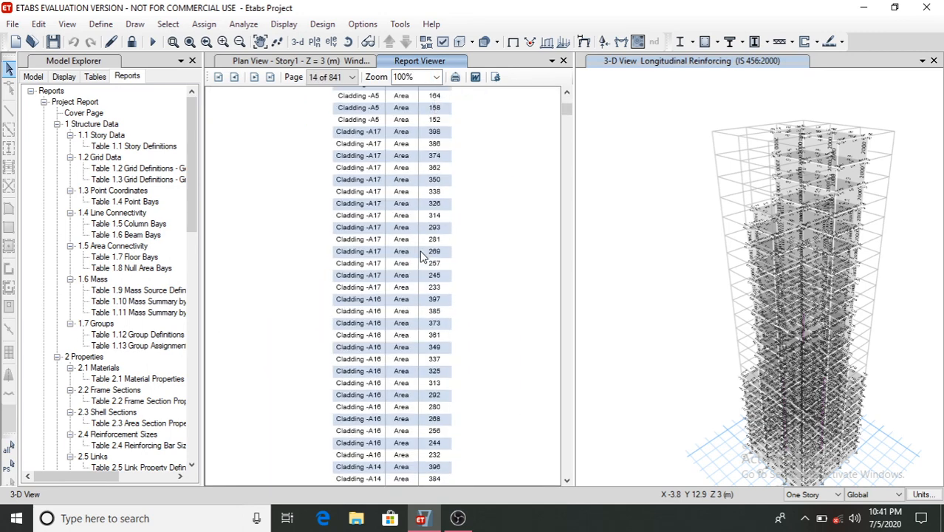
scroll(422, 256, down, 10)
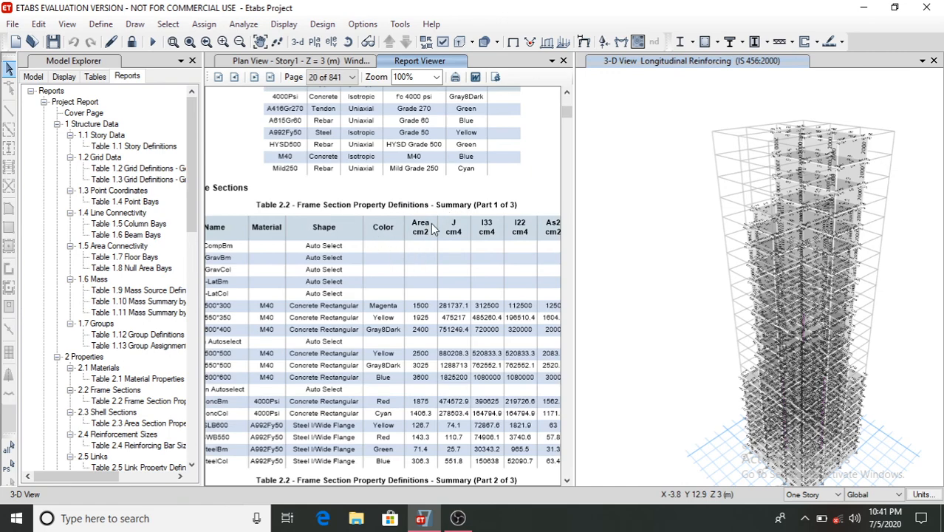
- Scroll through the remaining report pages and its contents tree down to the design data section, then close the report viewer
scroll(432, 229, down, 10)
scroll(432, 229, down, 20)
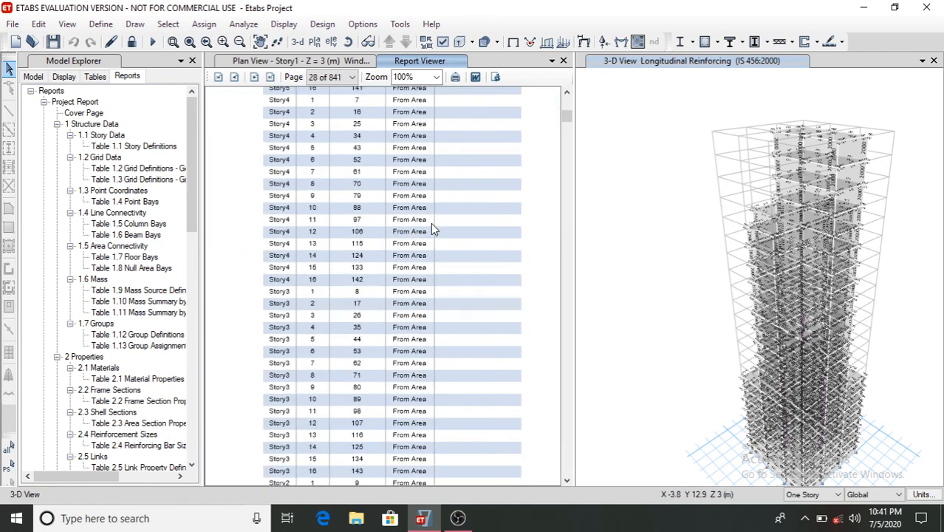
scroll(431, 225, down, 15)
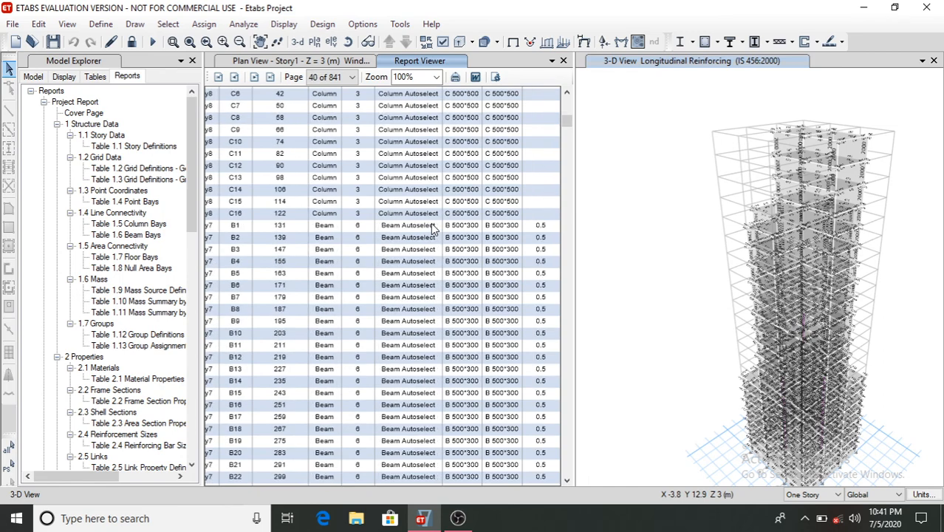
scroll(432, 229, down, 20)
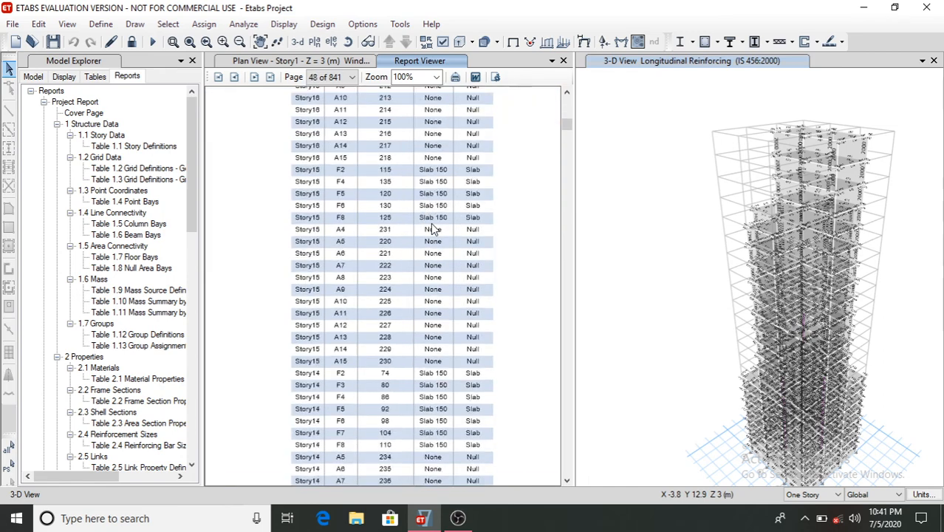
scroll(435, 229, down, 18)
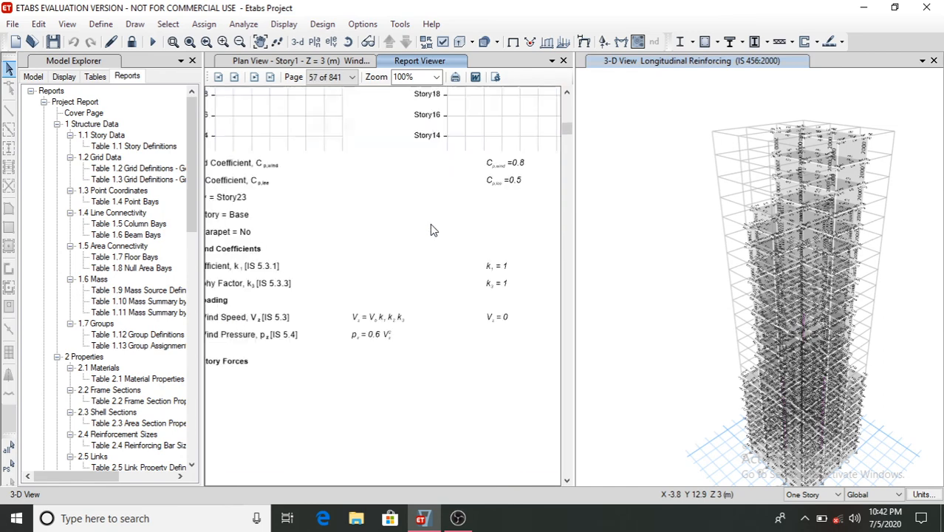
scroll(435, 229, down, 4)
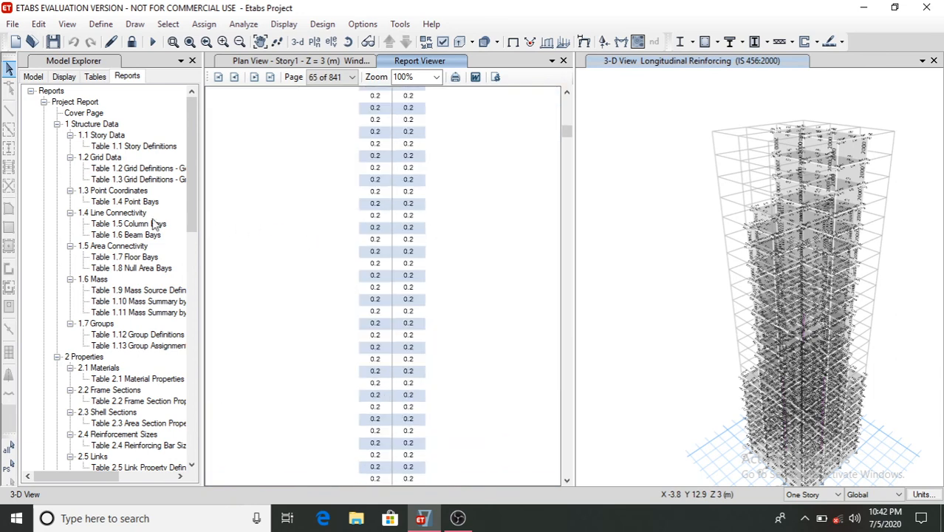
scroll(140, 225, down, 15)
scroll(130, 226, down, 4)
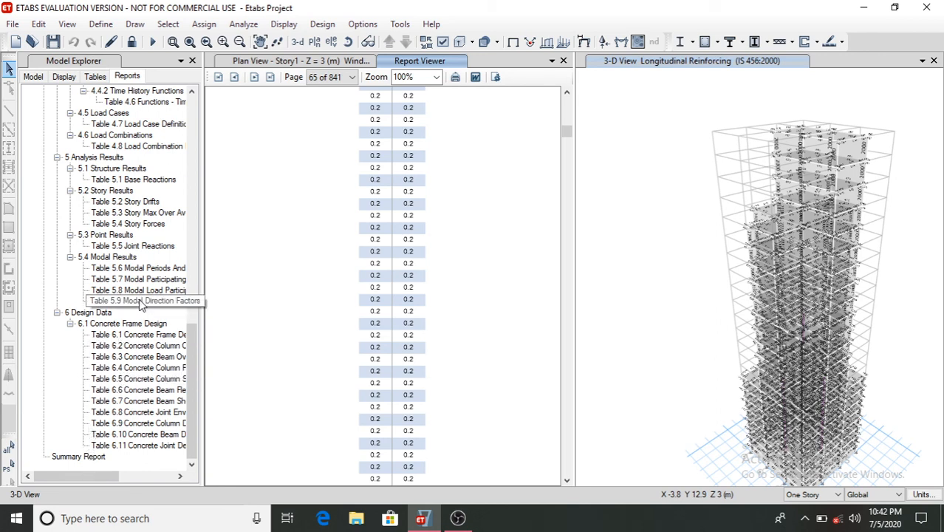
click(563, 61)
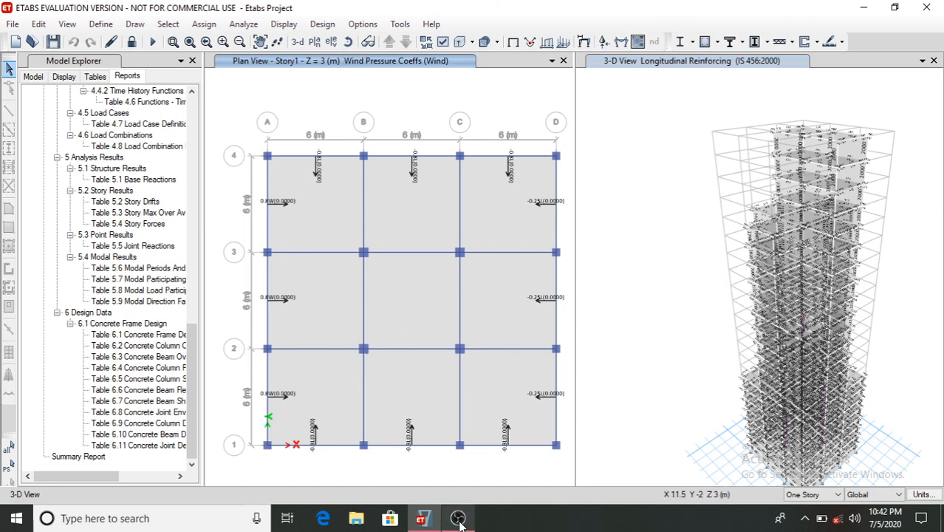
mouse_move(459, 520)
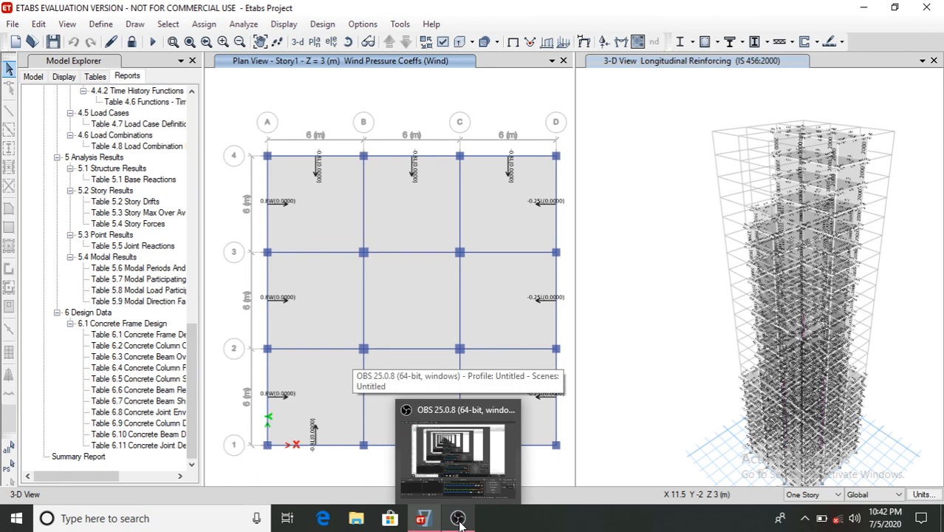